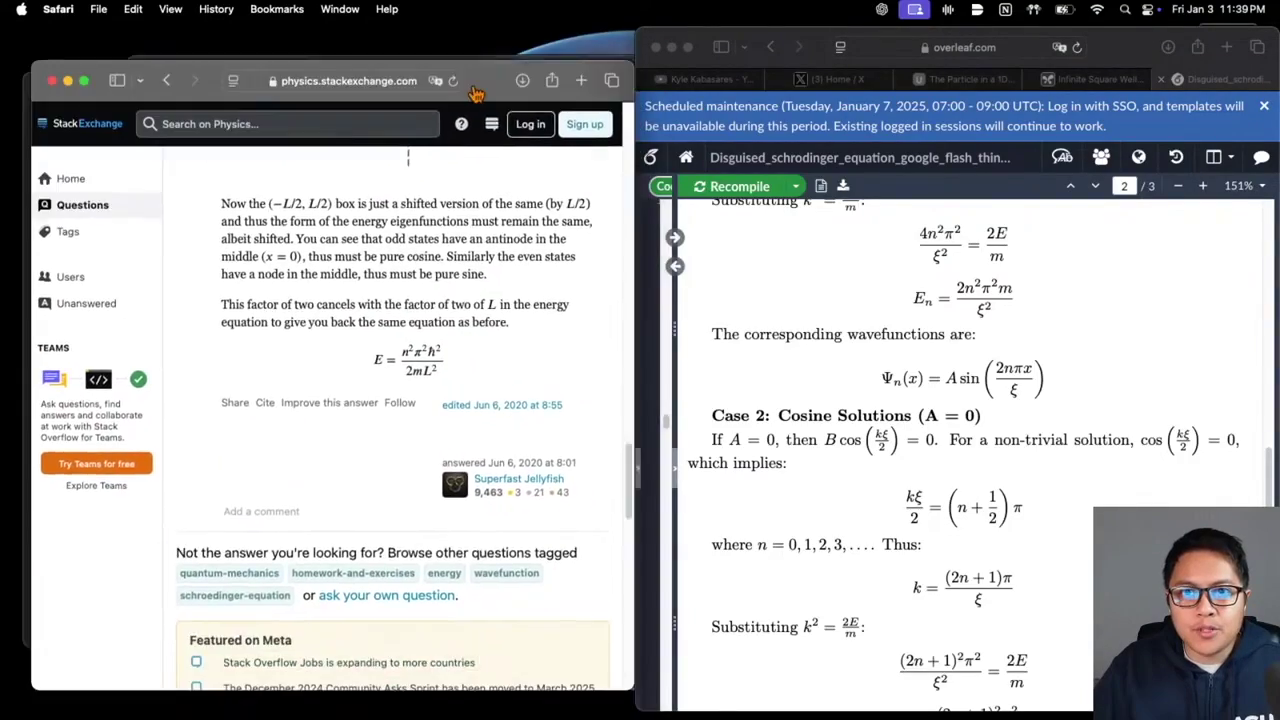
Close the empty preview window that covers the browser
click(119, 70)
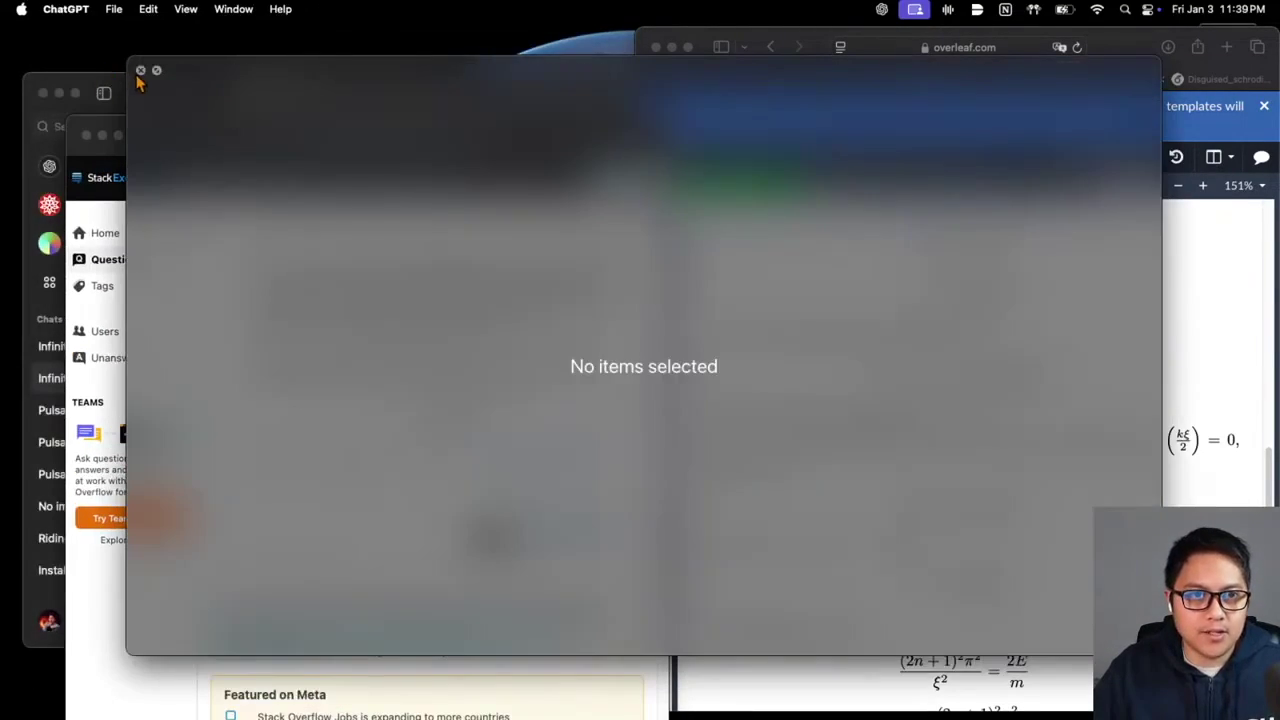
click(140, 70)
click(598, 683)
click(98, 9)
click(297, 62)
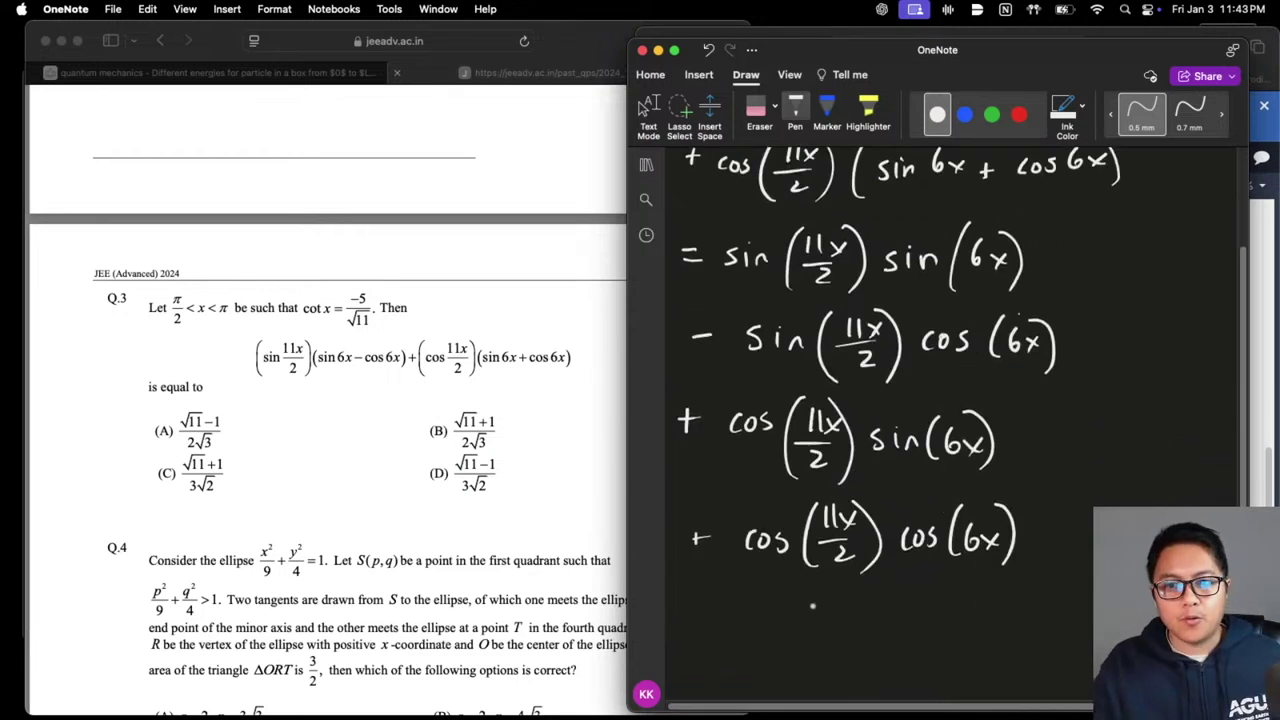
Handwrite sinA cosB ± cosA sinB as the expansion of sin(A±B) beneath the four expanded terms
scroll(980, 602, down, 2)
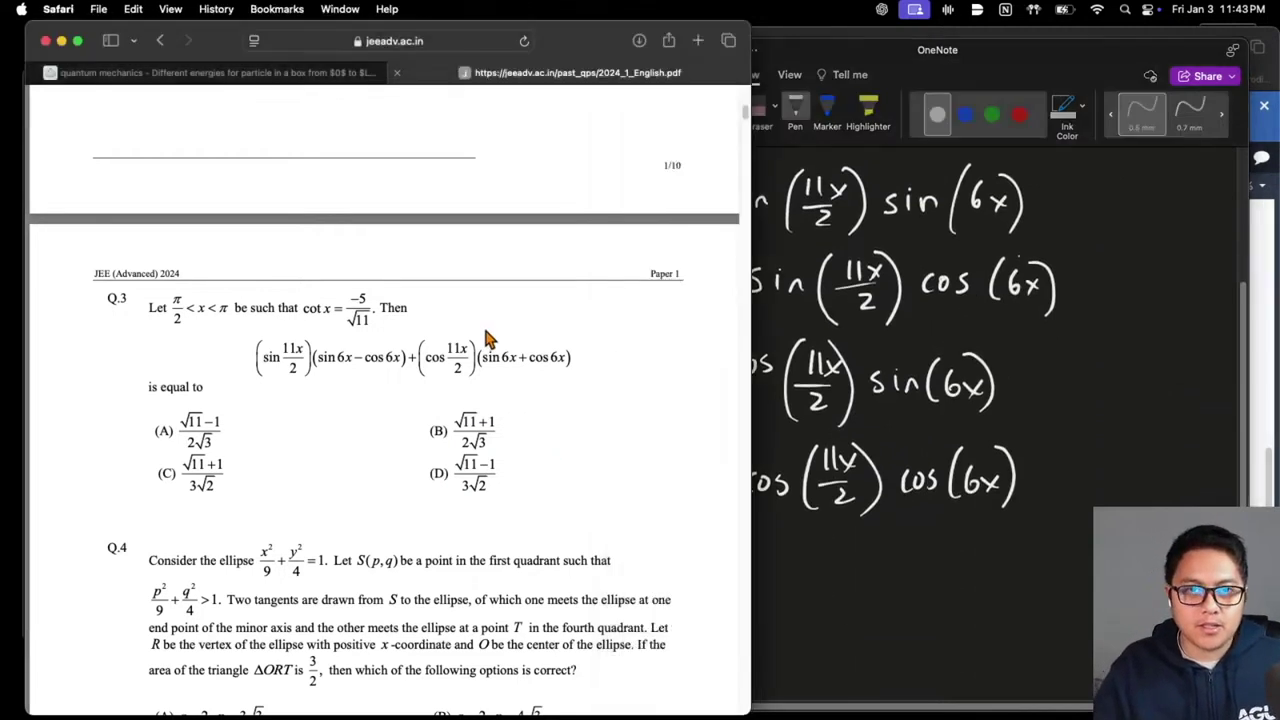
drag(1095, 58, 1103, 57)
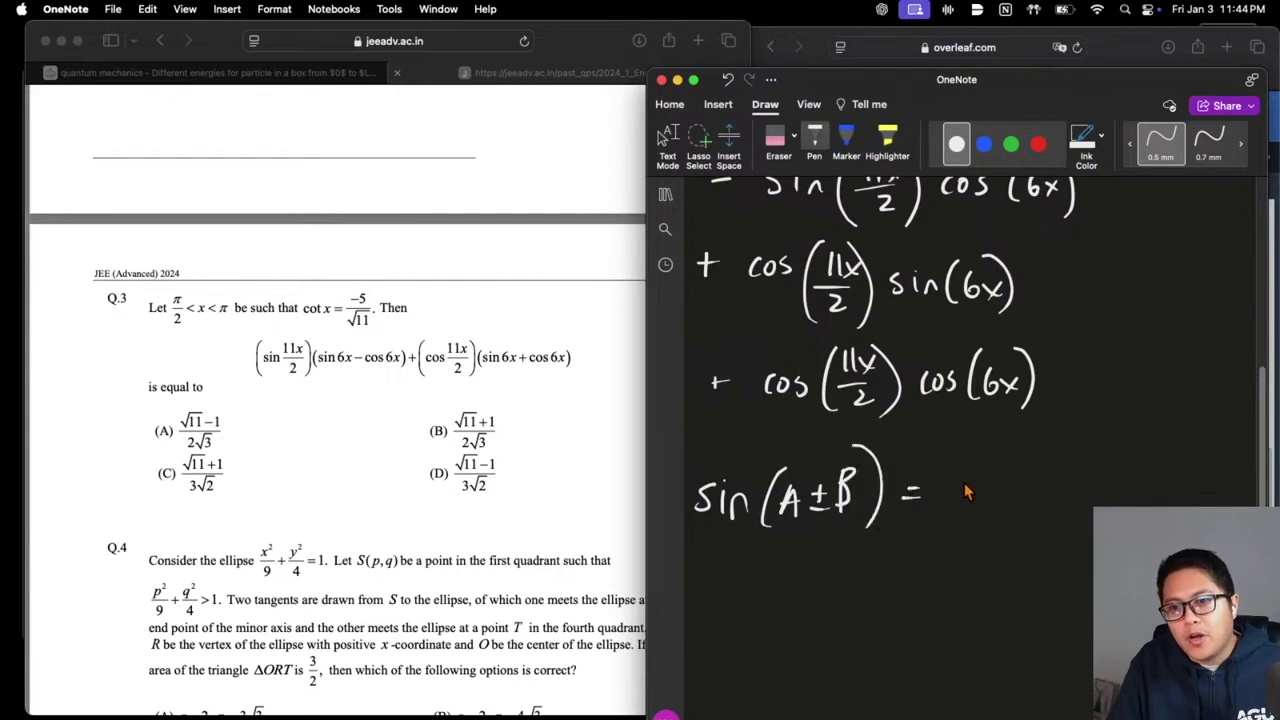
mouse_move(962, 482)
mouse_down()
mouse_move(946, 514)
mouse_move(985, 488)
mouse_move(995, 508)
mouse_move(1008, 478)
mouse_move(1018, 502)
mouse_up()
drag(1003, 492, 1066, 500)
mouse_move(1066, 474)
mouse_down()
mouse_move(1068, 500)
mouse_move(1104, 484)
mouse_up()
drag(1088, 498, 1106, 498)
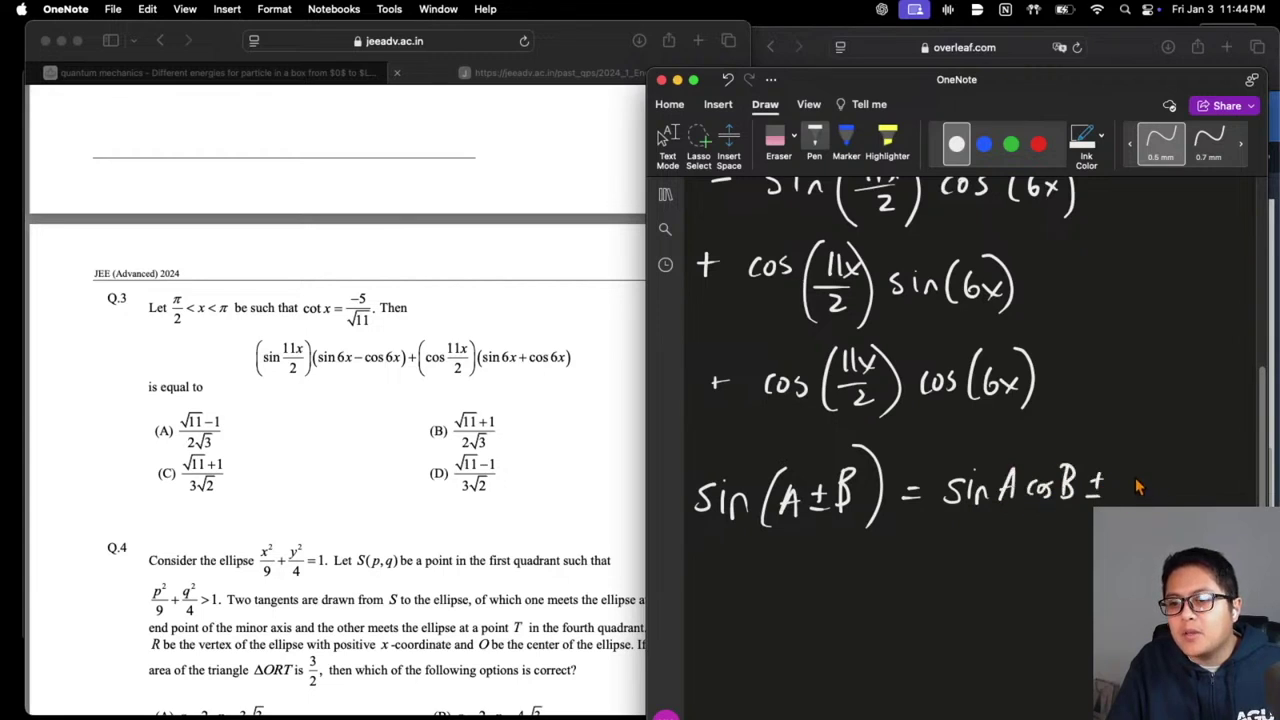
mouse_move(1134, 482)
mouse_down()
mouse_move(1130, 500)
mouse_move(1143, 489)
mouse_move(1151, 500)
mouse_up()
mouse_move(1162, 500)
mouse_down()
mouse_move(1172, 478)
mouse_move(1180, 490)
mouse_up()
drag(1190, 482, 1184, 498)
drag(1196, 486, 1208, 498)
drag(1218, 474, 1222, 498)
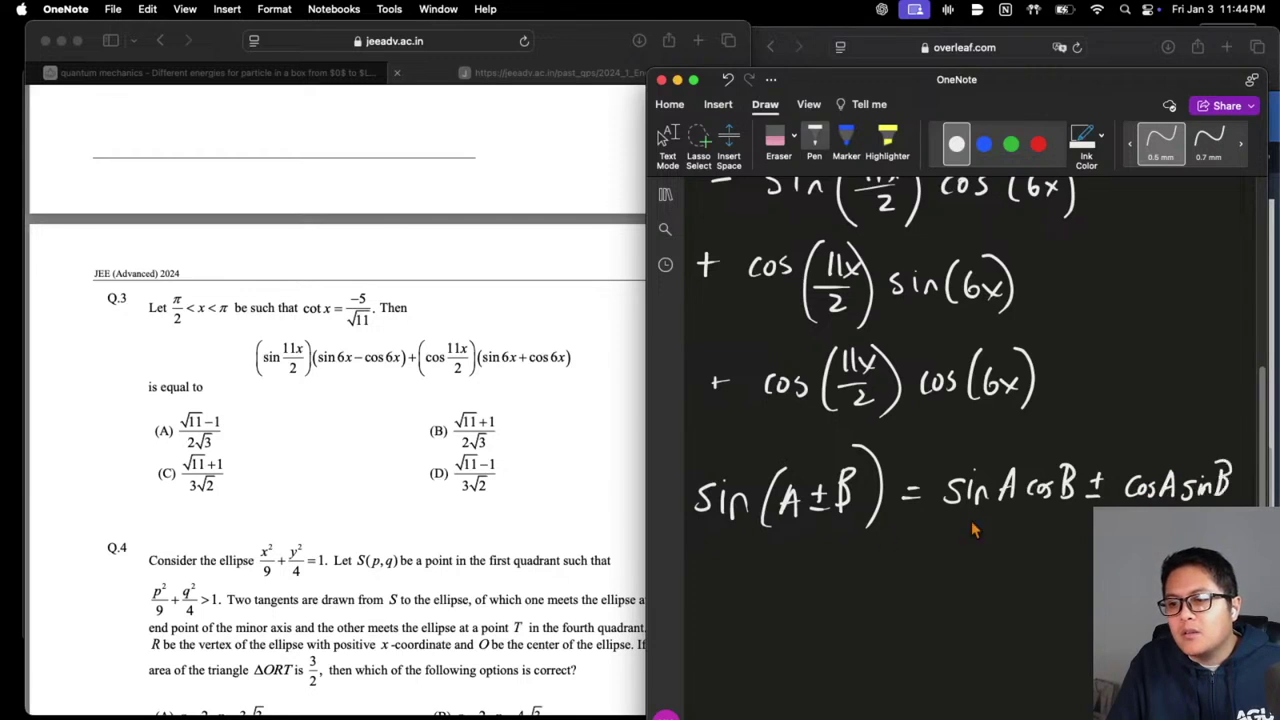
Handwrite the identity cos(A±B) = cosA cosB ∓ sinA sinB under the sine identity
mouse_move(720, 549)
mouse_down()
mouse_move(718, 568)
mouse_move(735, 557)
mouse_up()
mouse_move(750, 553)
mouse_down()
mouse_move(752, 574)
mouse_move(780, 594)
mouse_move(804, 562)
mouse_up()
drag(816, 566, 827, 564)
mouse_move(821, 554)
mouse_down()
mouse_move(833, 554)
mouse_move(834, 576)
mouse_up()
mouse_move(846, 548)
mouse_down()
mouse_move(846, 572)
mouse_move(868, 576)
mouse_up()
drag(914, 552, 984, 566)
mouse_move(1008, 540)
mouse_down()
mouse_move(996, 564)
mouse_move(1012, 562)
mouse_up()
drag(998, 554, 1020, 564)
drag(1034, 554, 1040, 566)
drag(1058, 534, 1060, 562)
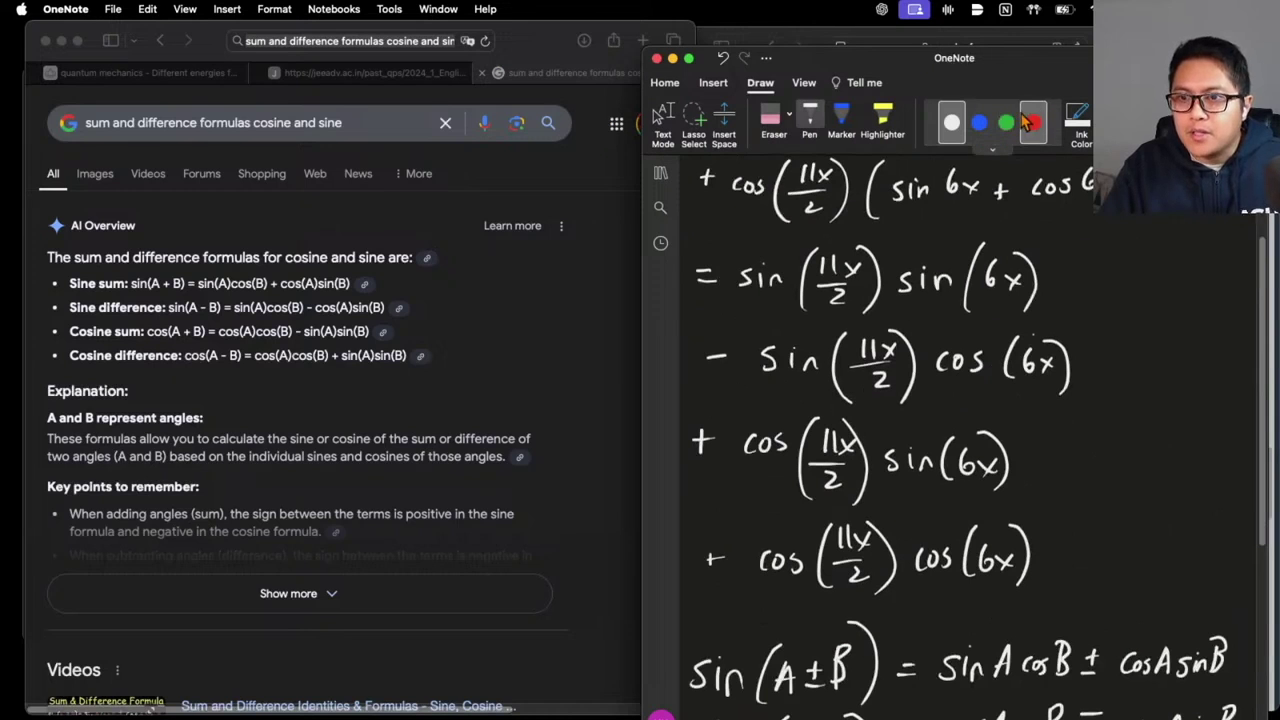
Link sin(11x/2) sin(6x) and cos(11x/2) cos(6x) with a red arrow and label it with the cosine of the angle difference
click(1033, 122)
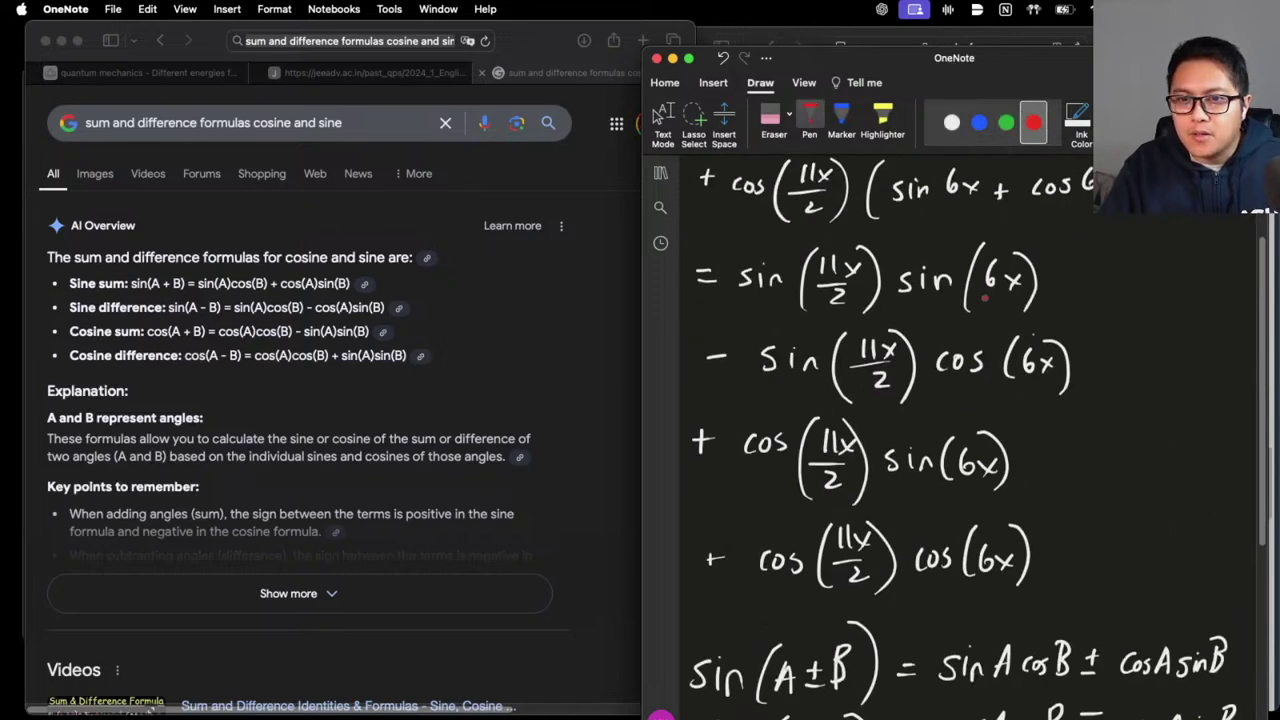
scroll(1054, 429, down, 1)
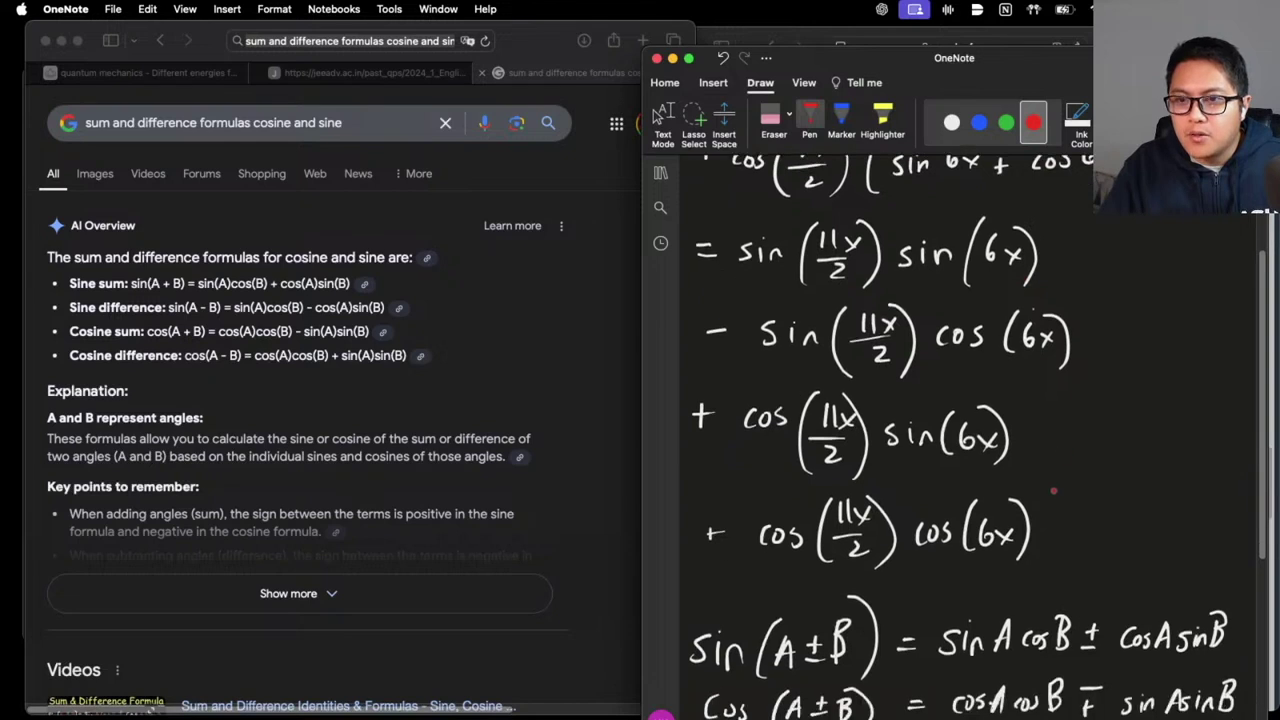
scroll(1031, 514, down, 1)
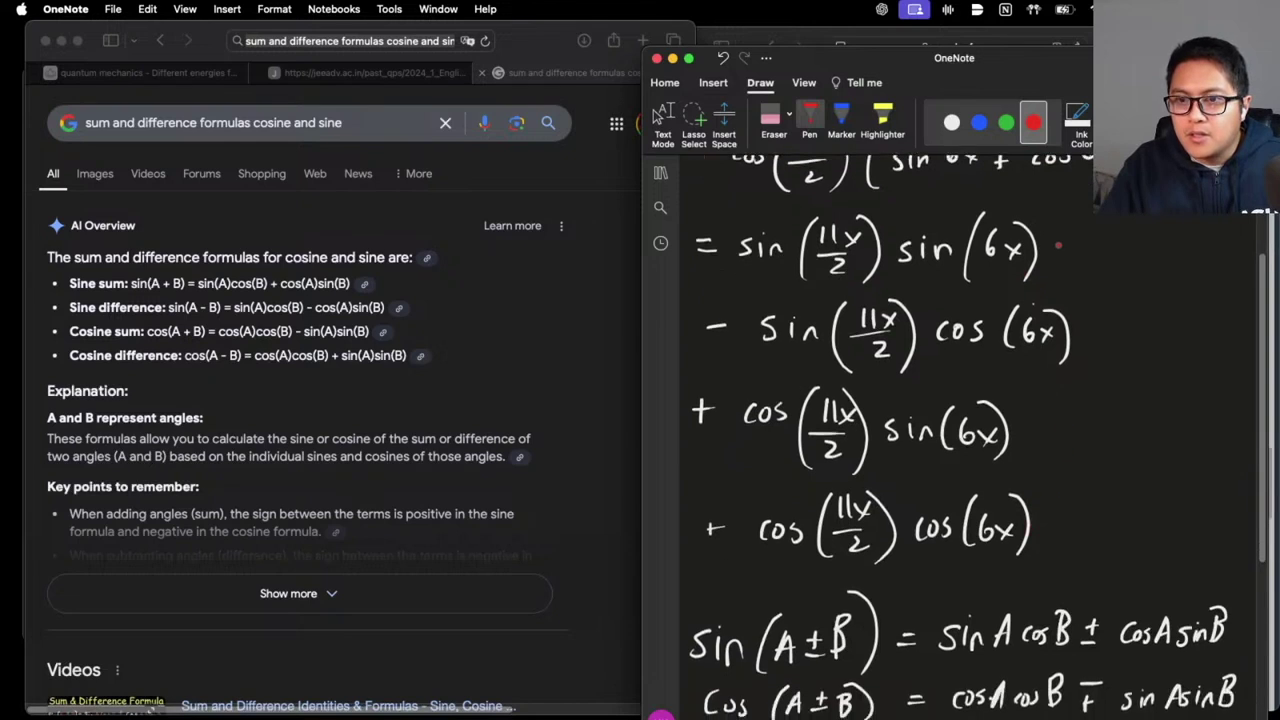
mouse_move(1108, 245)
mouse_down()
mouse_move(1154, 432)
mouse_move(1034, 522)
mouse_move(1072, 545)
mouse_up()
scroll(1040, 470, down, 3)
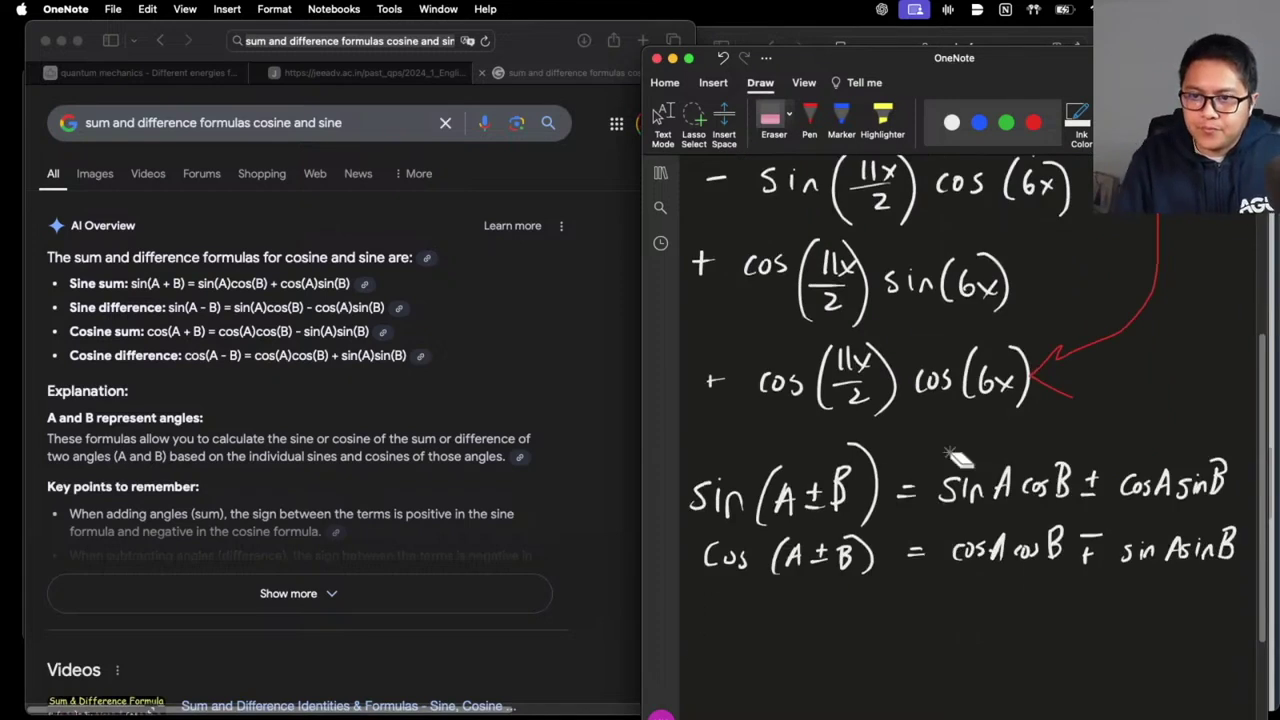
scroll(1018, 402, up, 3)
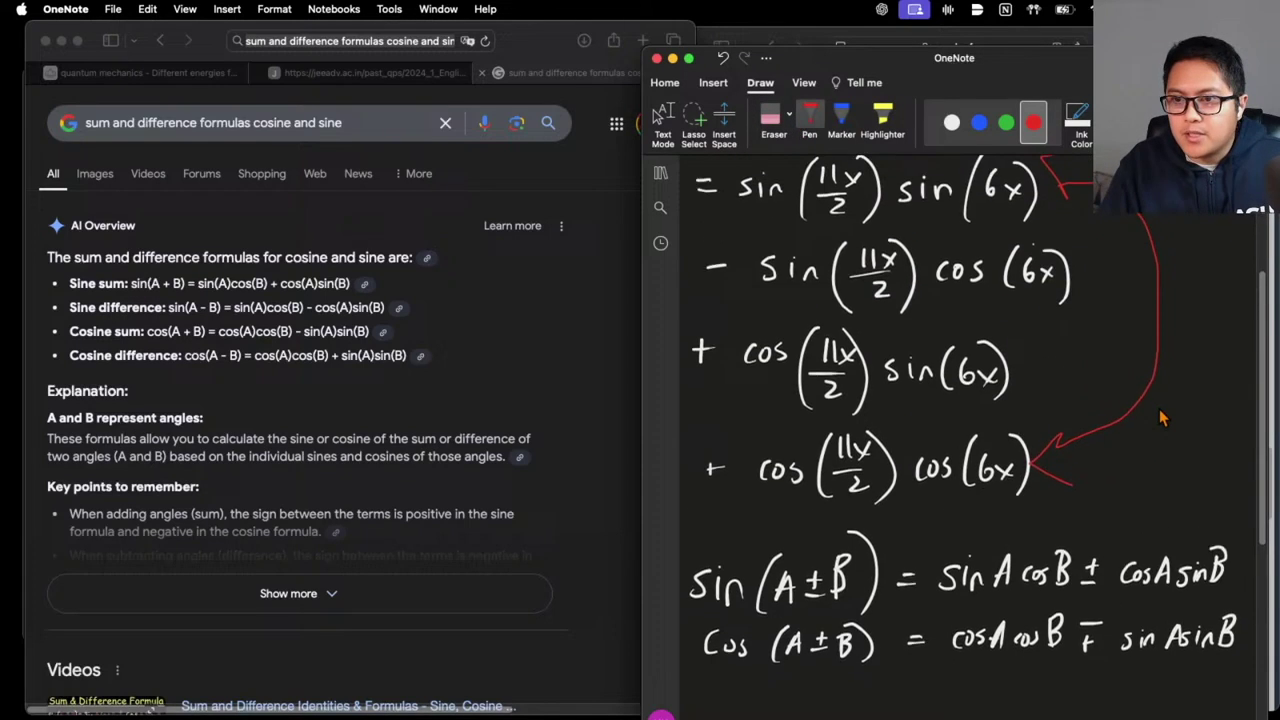
drag(1112, 222, 1175, 230)
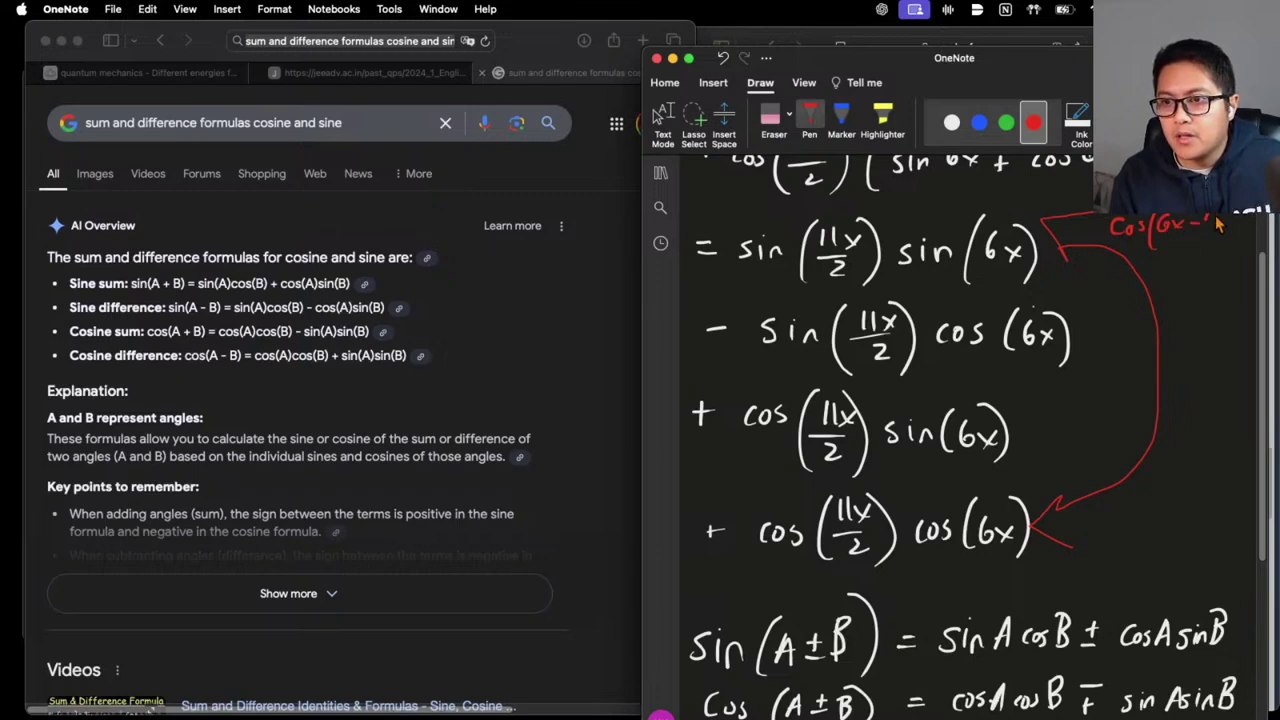
mouse_move(1153, 258)
mouse_down()
mouse_move(1213, 263)
mouse_move(1216, 302)
mouse_up()
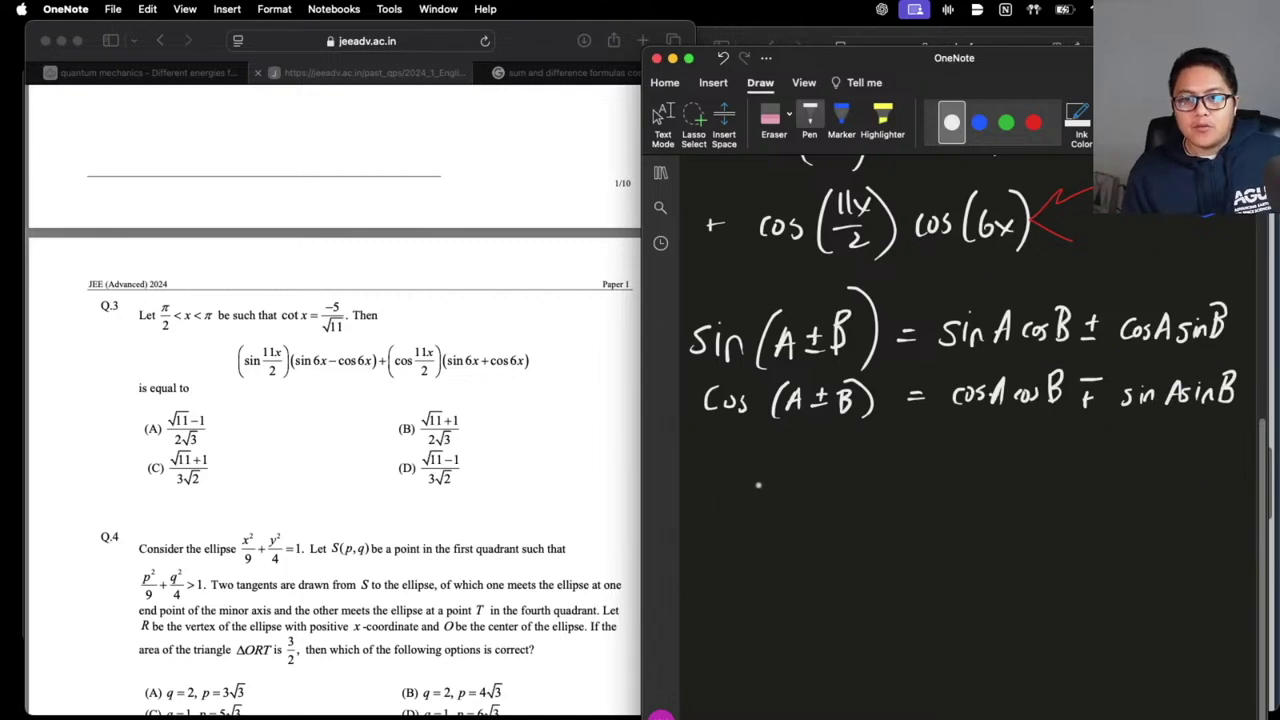
Handwrite cot x = −5/√11 in white below the cosine identity
mouse_move(760, 486)
mouse_down()
mouse_move(742, 506)
mouse_move(766, 492)
mouse_up()
drag(786, 480, 782, 508)
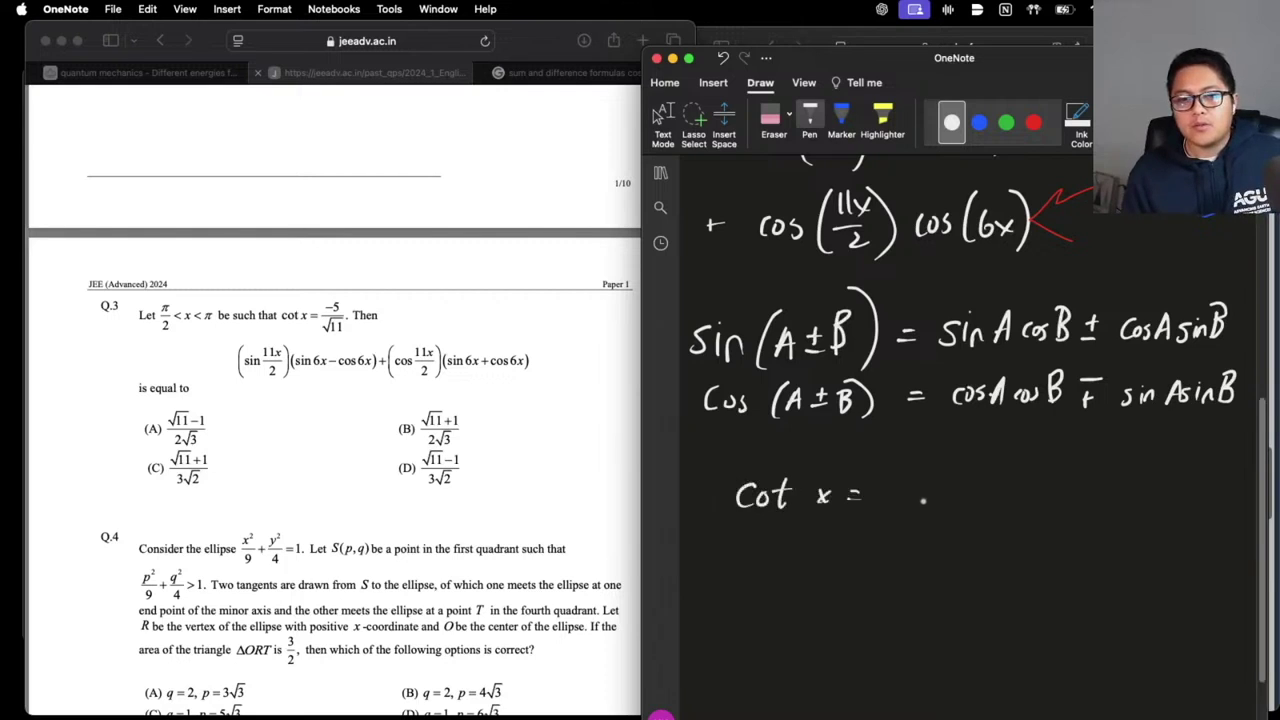
drag(928, 512, 978, 516)
mouse_move(906, 538)
mouse_down()
mouse_move(912, 550)
mouse_move(972, 522)
mouse_up()
drag(936, 534, 936, 550)
Handwrite tan x = −√11/5 below the cotangent line
scroll(954, 530, down, 2)
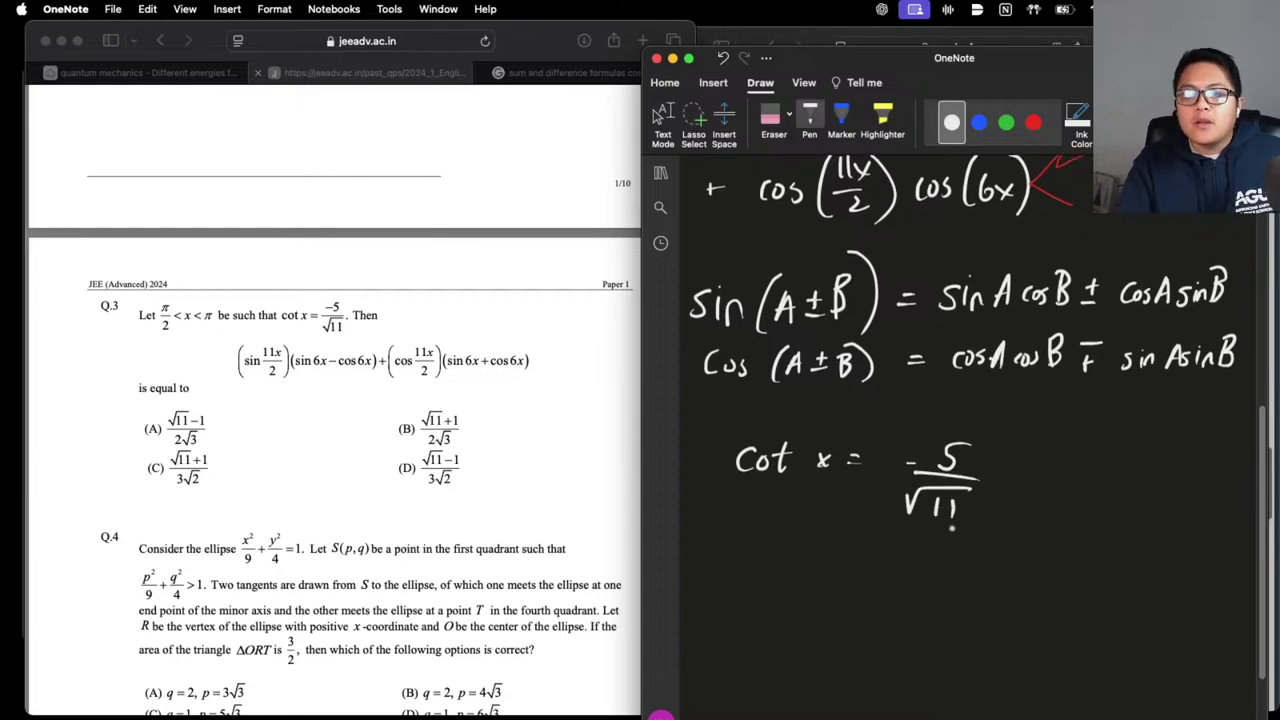
drag(737, 535, 736, 570)
drag(725, 547, 755, 549)
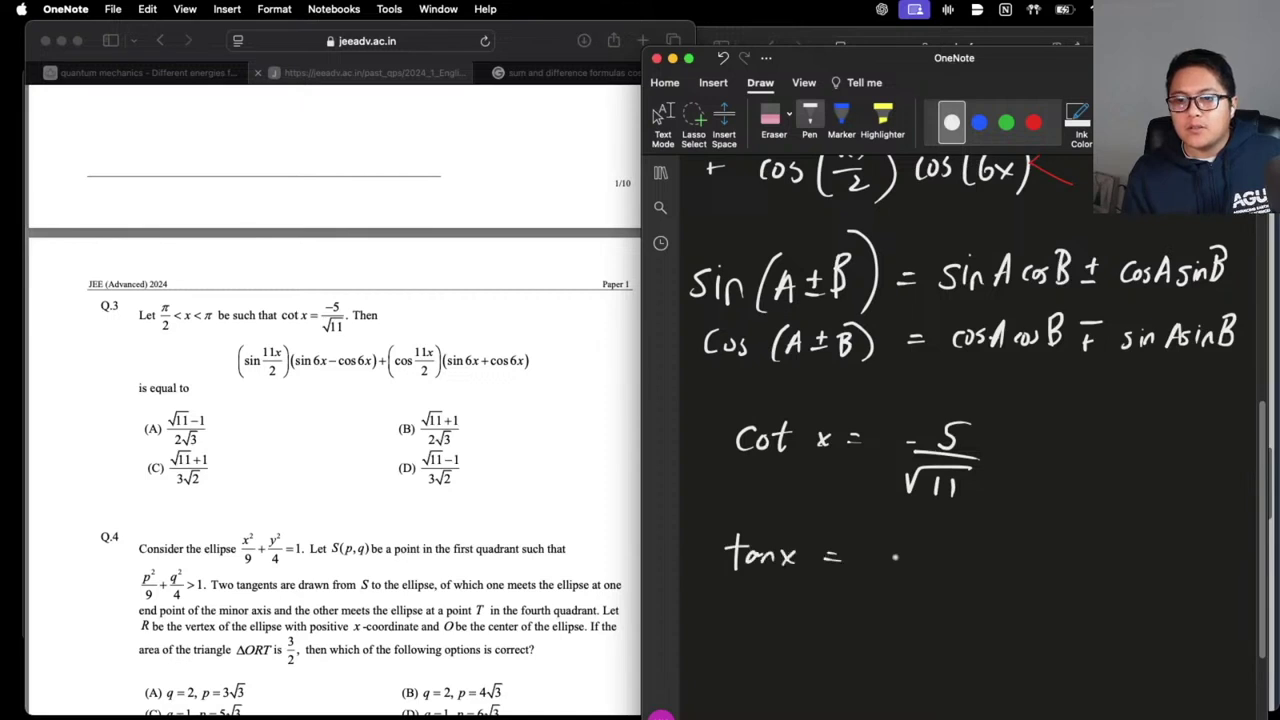
drag(922, 563, 996, 544)
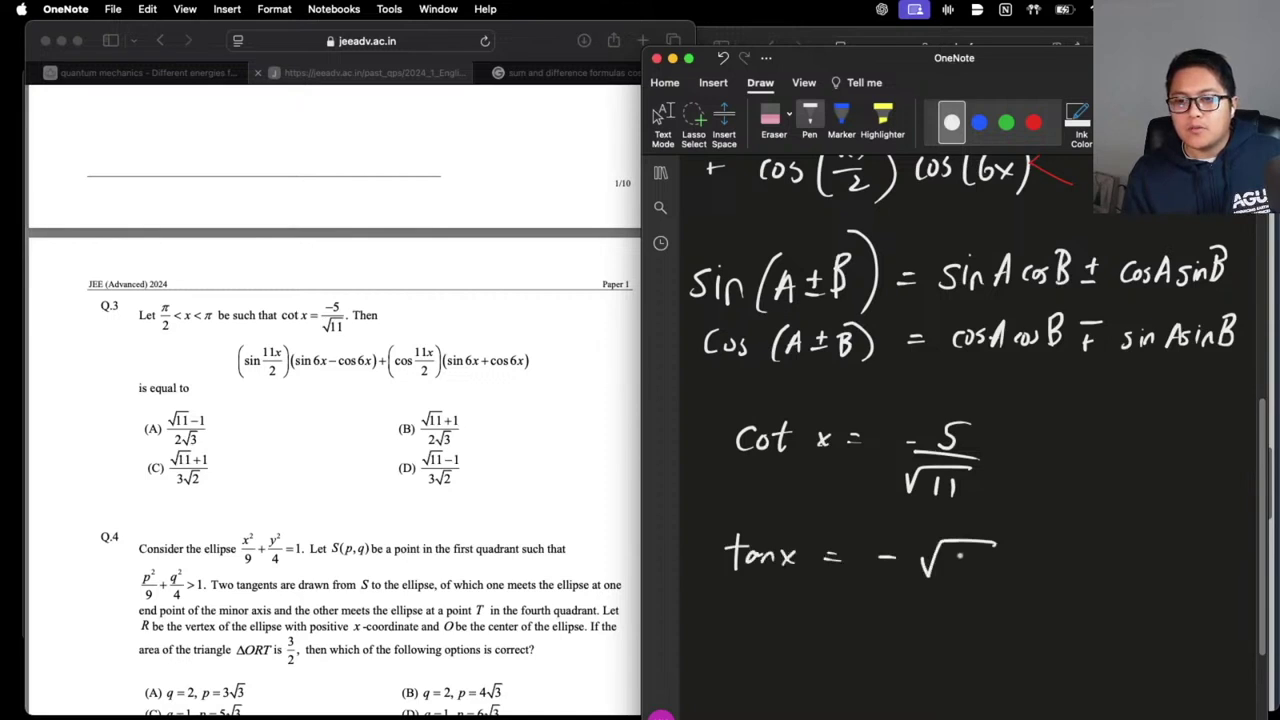
drag(945, 590, 930, 620)
Handwrite the identity tan²x + 1 = sec²x = 1/cos²x below the tangent line
scroll(954, 500, down, 4)
drag(707, 548, 703, 580)
drag(700, 556, 718, 555)
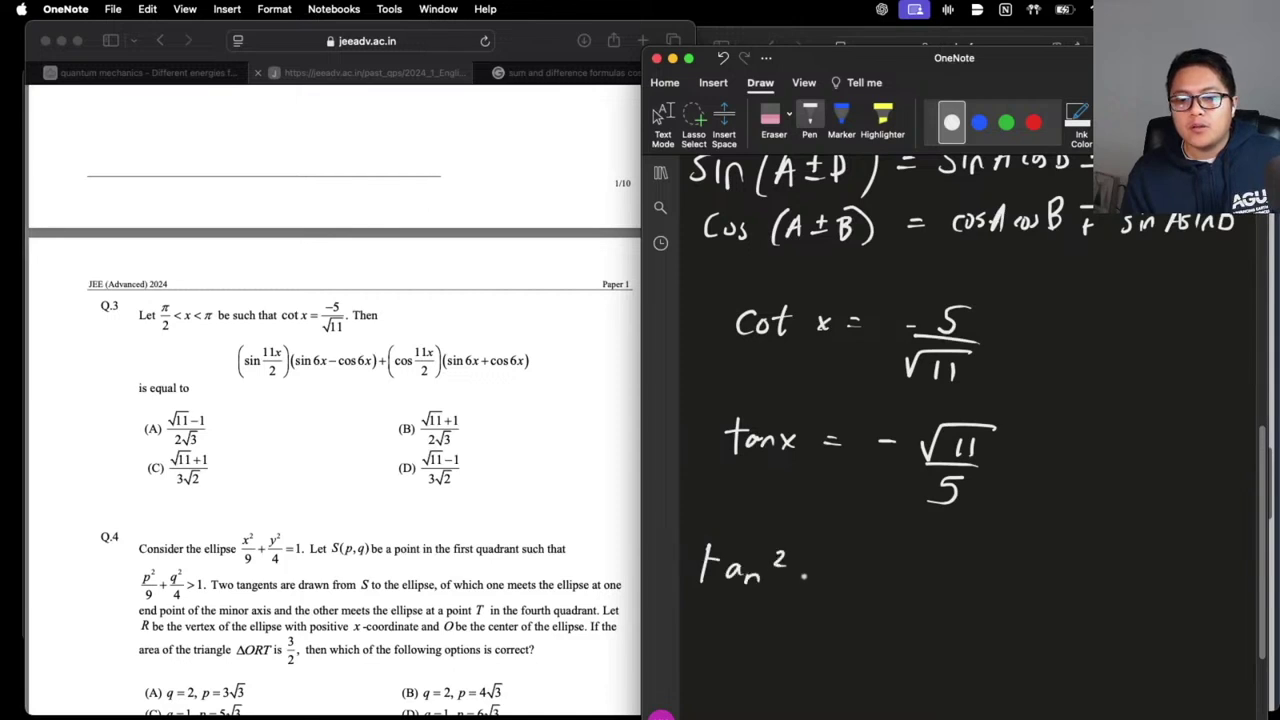
drag(838, 570, 845, 596)
drag(940, 578, 994, 575)
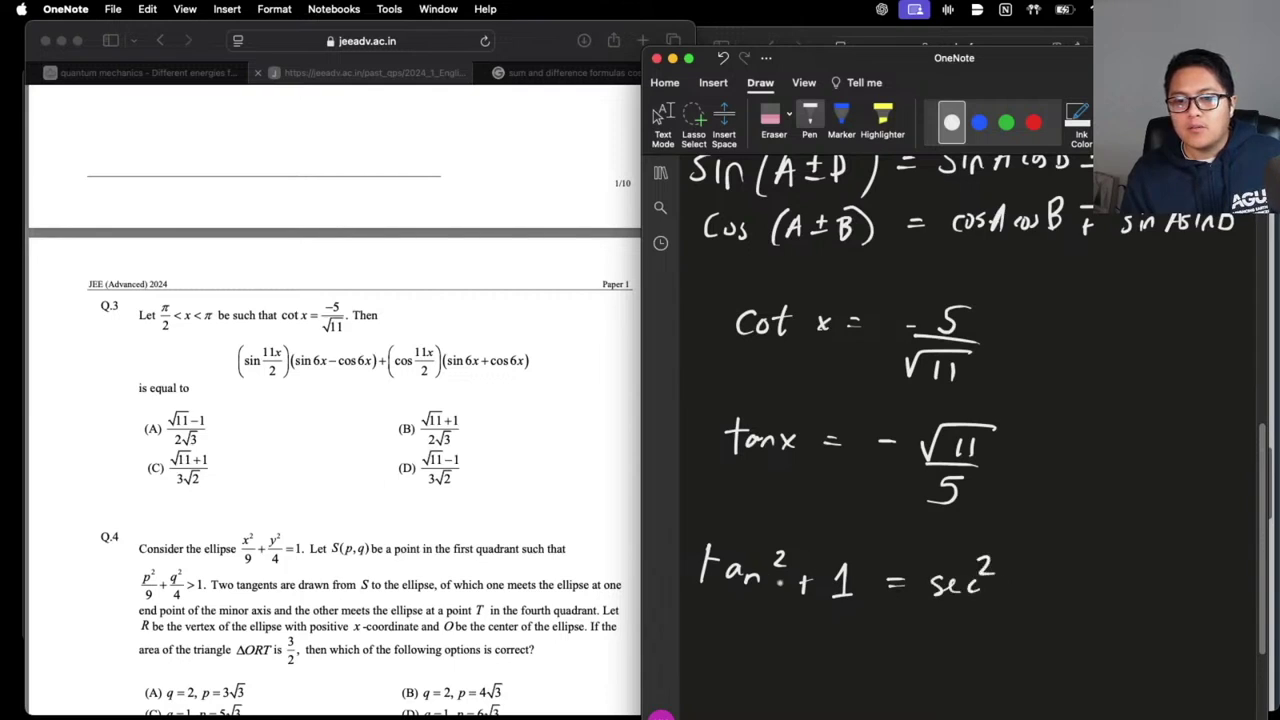
drag(1006, 584, 1020, 600)
mouse_move(1020, 582)
mouse_down()
mouse_move(1010, 598)
mouse_move(1074, 590)
mouse_up()
mouse_move(1129, 554)
mouse_down()
mouse_move(1131, 584)
mouse_move(1166, 585)
mouse_up()
mouse_move(1124, 604)
mouse_down()
mouse_move(1123, 615)
mouse_move(1136, 605)
mouse_up()
drag(1146, 603, 1180, 624)
drag(1180, 608, 1168, 624)
Substitute the squared tangent by handwriting 11/25 + 1 = 1/cos²x on the next line
scroll(735, 533, down, 3)
drag(740, 520, 738, 550)
drag(756, 520, 770, 564)
drag(727, 578, 746, 601)
drag(753, 580, 766, 579)
mouse_move(866, 545)
mouse_down()
mouse_move(866, 582)
mouse_move(940, 559)
mouse_up()
drag(918, 569, 944, 569)
drag(1008, 530, 1006, 558)
mouse_move(982, 562)
mouse_down()
mouse_move(1045, 561)
mouse_move(994, 599)
mouse_up()
drag(1012, 588, 1084, 608)
drag(1084, 594, 1068, 610)
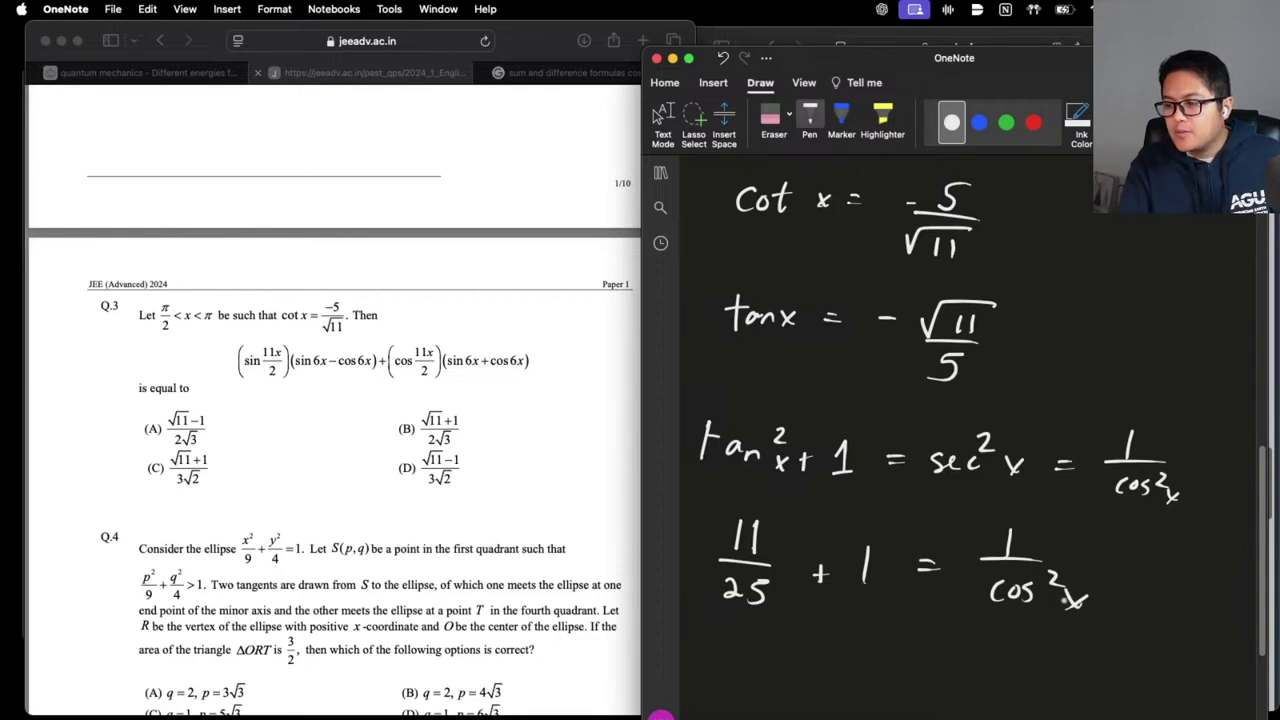
Handwrite ±5/6 = cos x as the square root of 25/36 = cos²x
scroll(1063, 600, down, 5)
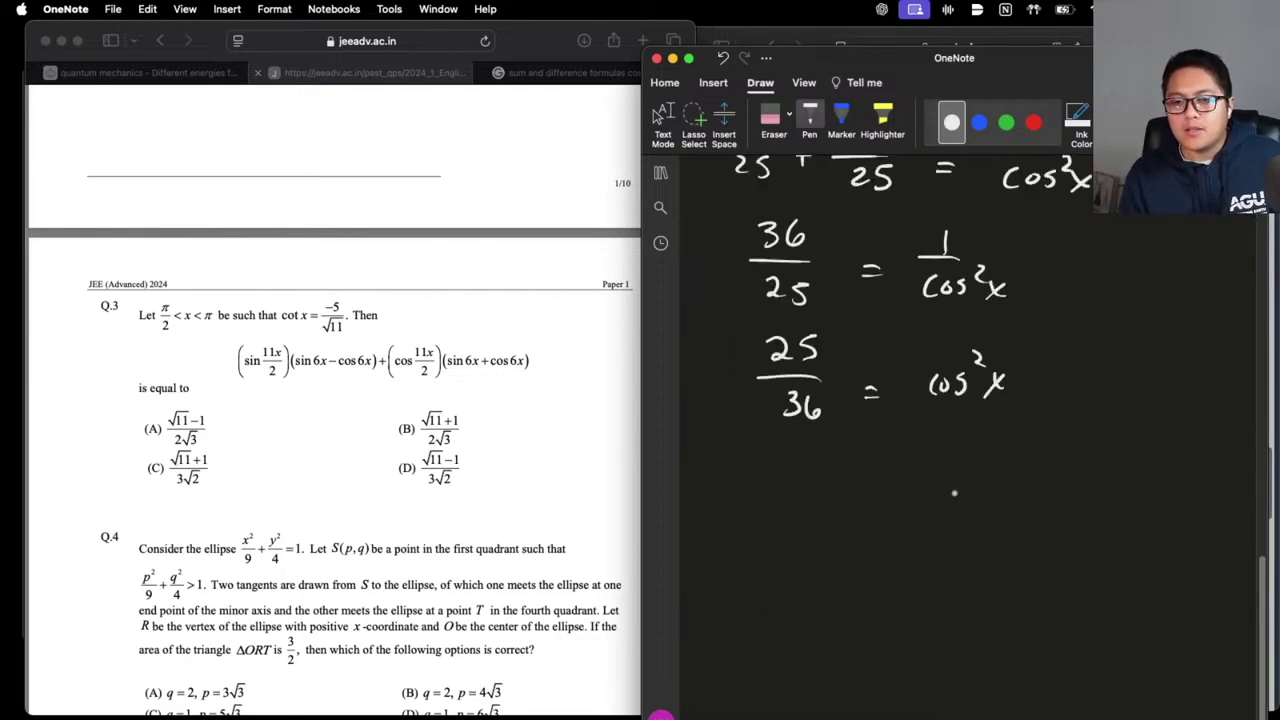
drag(807, 464, 784, 492)
mouse_move(758, 507)
mouse_down()
mouse_move(818, 506)
mouse_move(786, 536)
mouse_up()
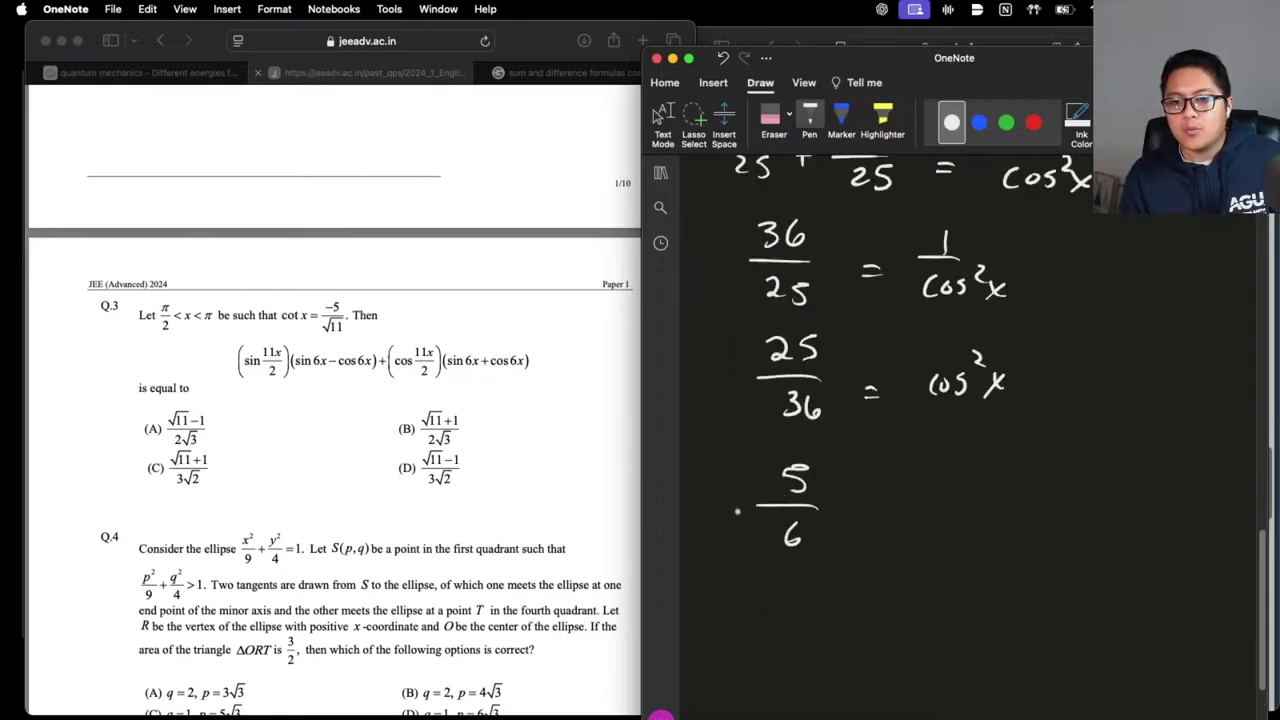
drag(712, 495, 735, 494)
drag(702, 520, 736, 519)
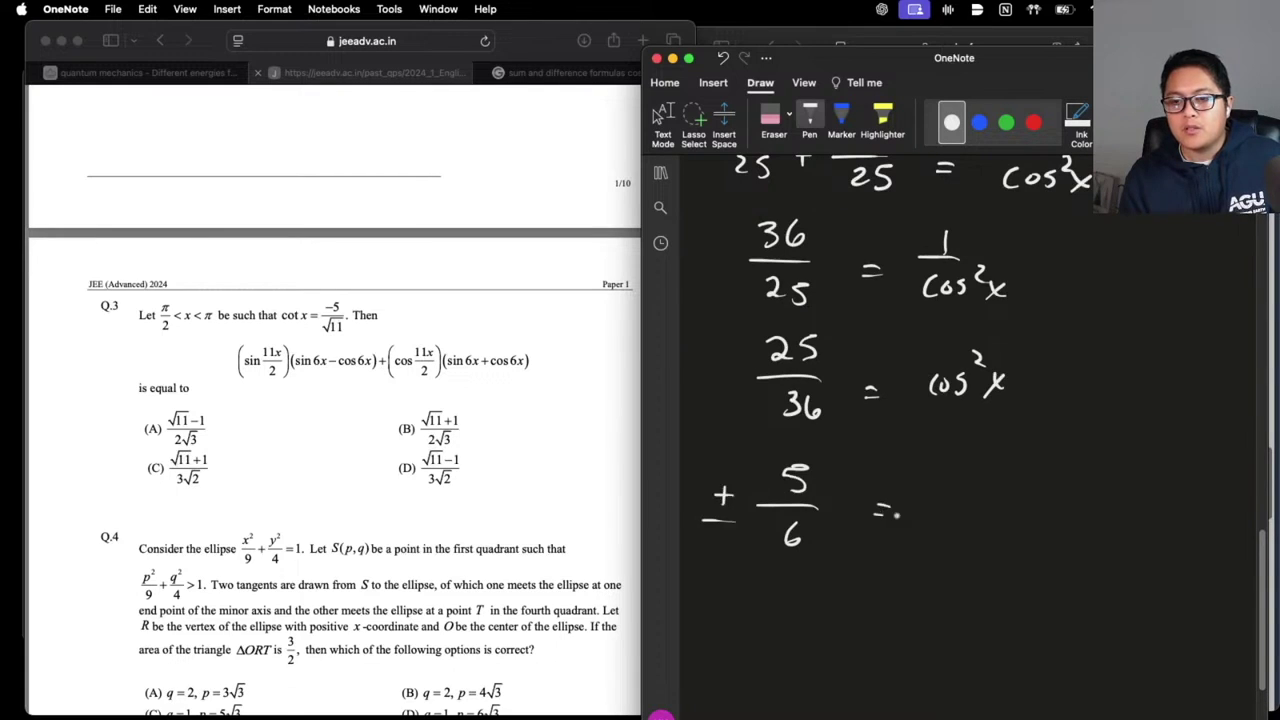
drag(962, 502, 958, 519)
drag(972, 506, 1021, 524)
drag(1021, 506, 1005, 525)
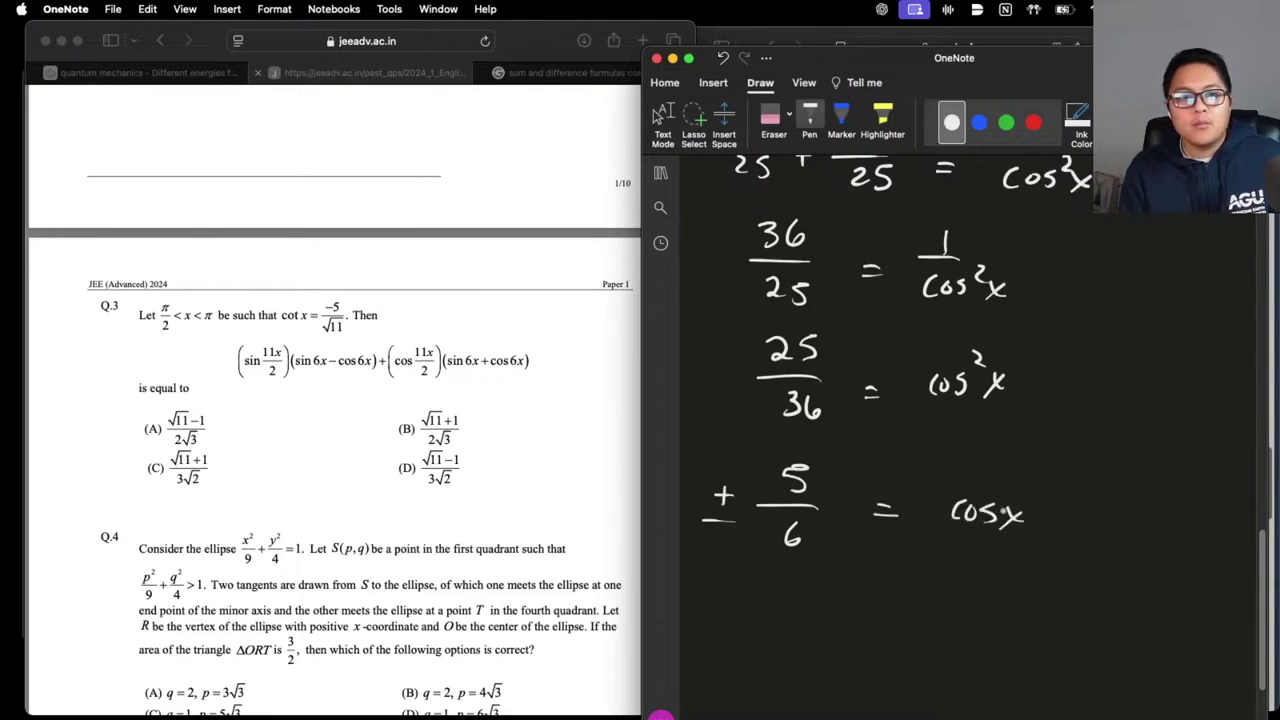
Sketch a pair of coordinate axes beside the working, labelling the upper vertical end π/2 and the negative horizontal end π
scroll(1183, 600, up, 2)
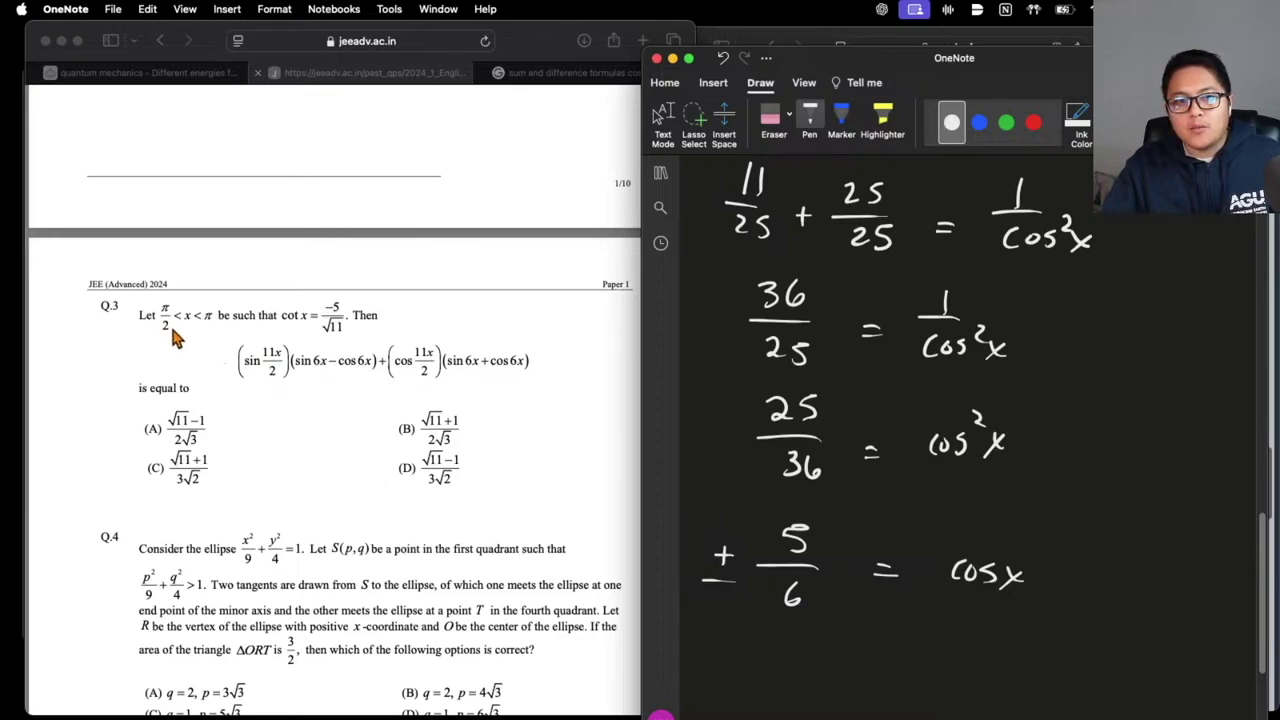
scroll(1100, 395, down, 2)
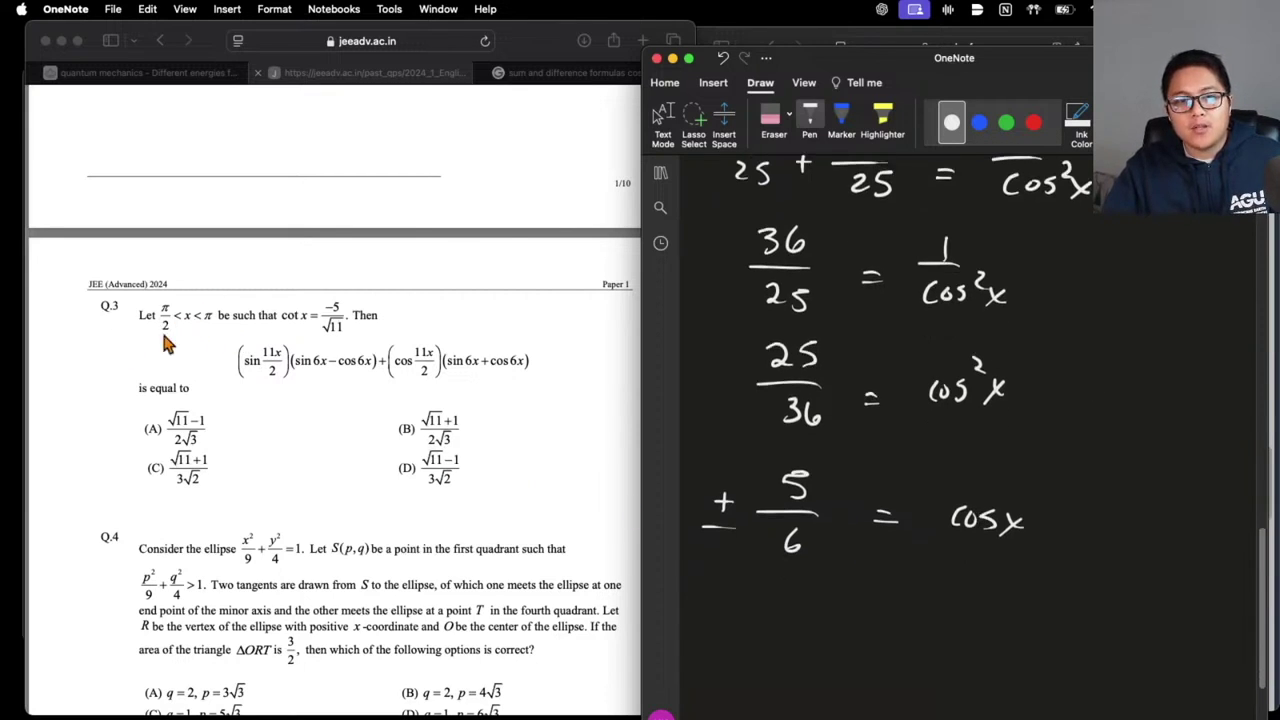
drag(1130, 253, 1139, 397)
drag(1067, 337, 1212, 327)
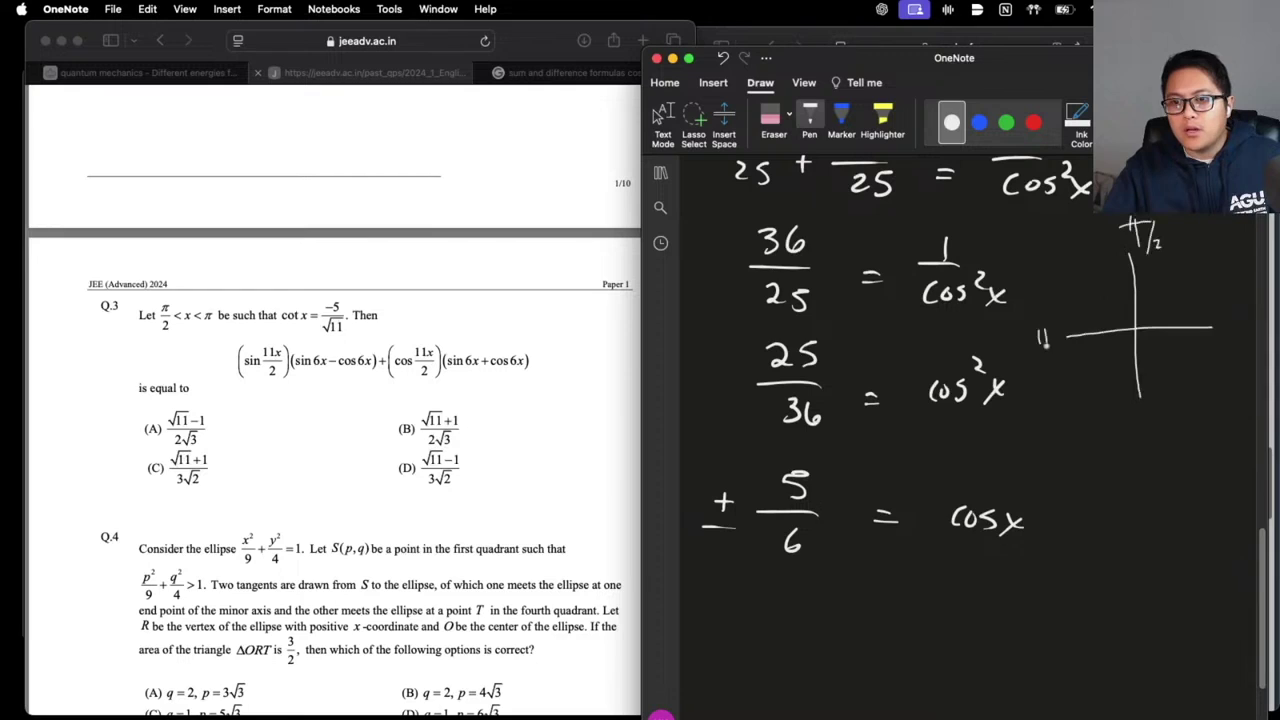
key(super+z)
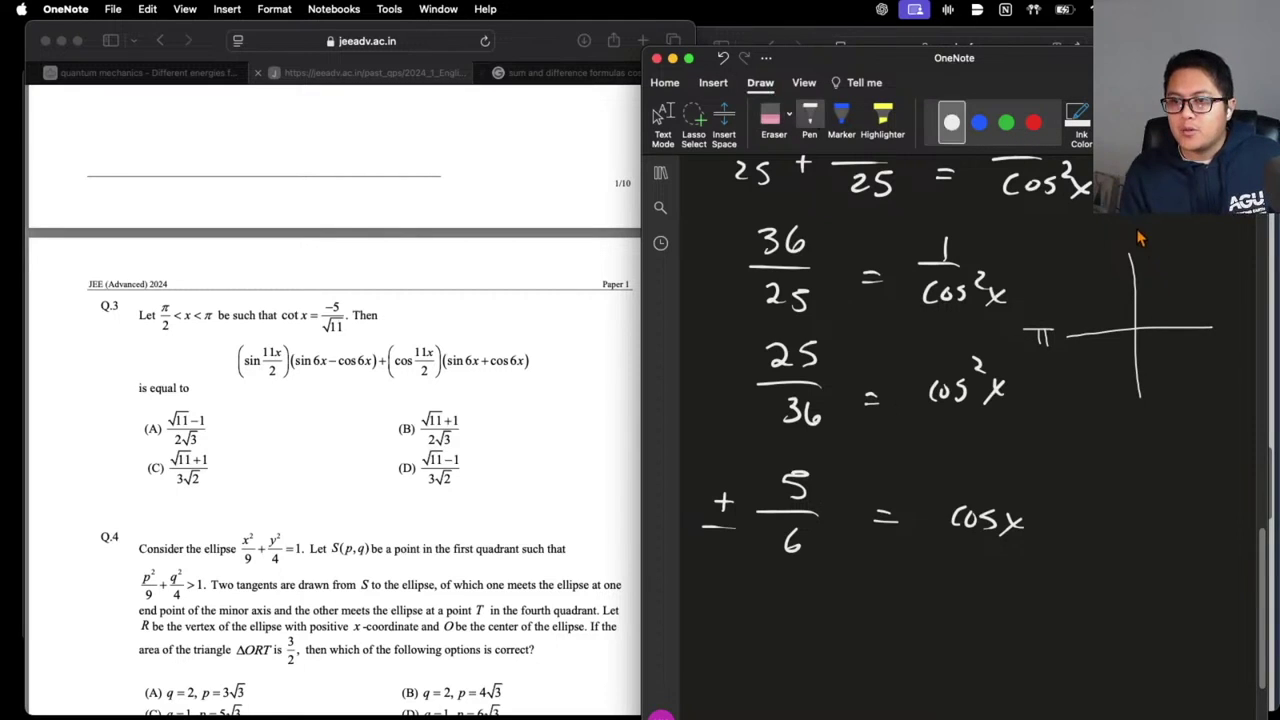
drag(1121, 223, 1151, 221)
drag(1130, 223, 1128, 236)
mouse_move(1143, 223)
mouse_down()
mouse_move(1146, 236)
mouse_move(1170, 222)
mouse_move(1198, 270)
mouse_up()
Mark the quadrants of the axes sketch counterclockwise with the letters A, S, T and C
drag(1182, 264, 1194, 262)
drag(1084, 241, 1069, 254)
mouse_move(1092, 380)
mouse_down()
mouse_move(1092, 396)
mouse_move(1106, 374)
mouse_up()
drag(1204, 377, 1205, 393)
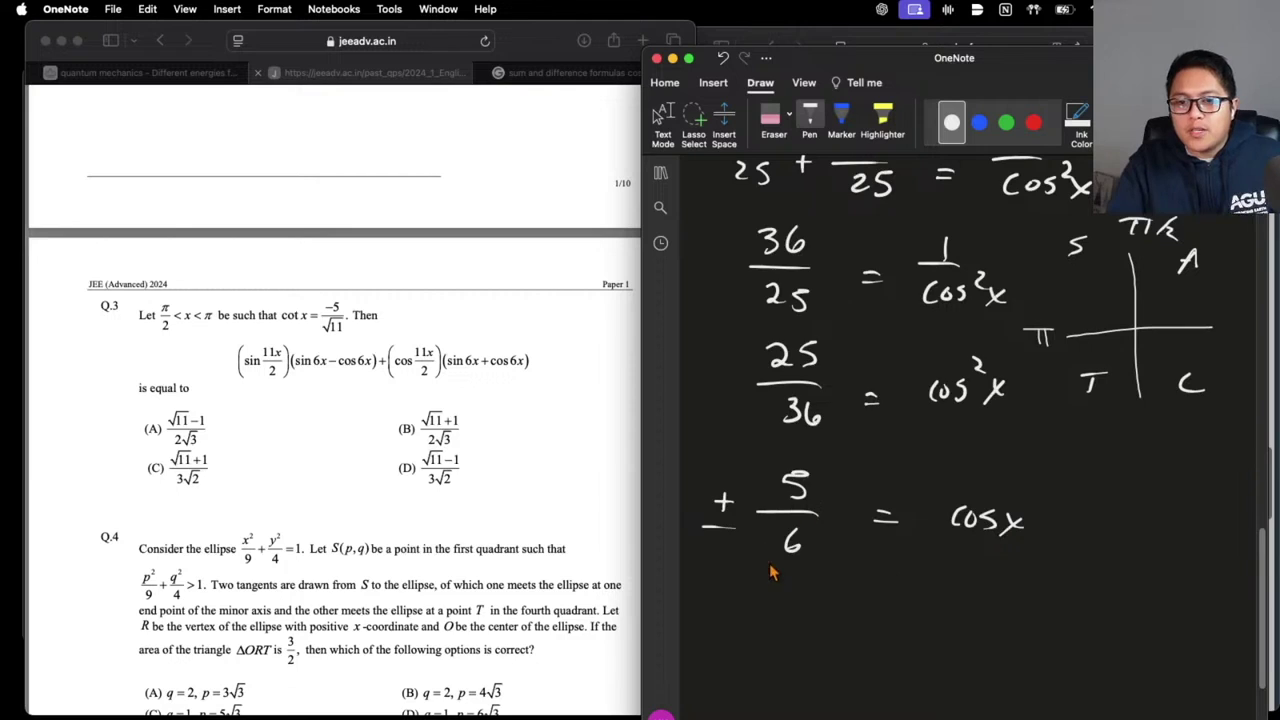
Handwrite −5/6 = cos x below the ±5/6 line to choose the negative root
scroll(772, 572, down, 1)
mouse_move(756, 589)
mouse_down()
mouse_move(816, 572)
mouse_move(796, 598)
mouse_move(834, 597)
mouse_move(806, 630)
mouse_up()
scroll(926, 617, down, 1)
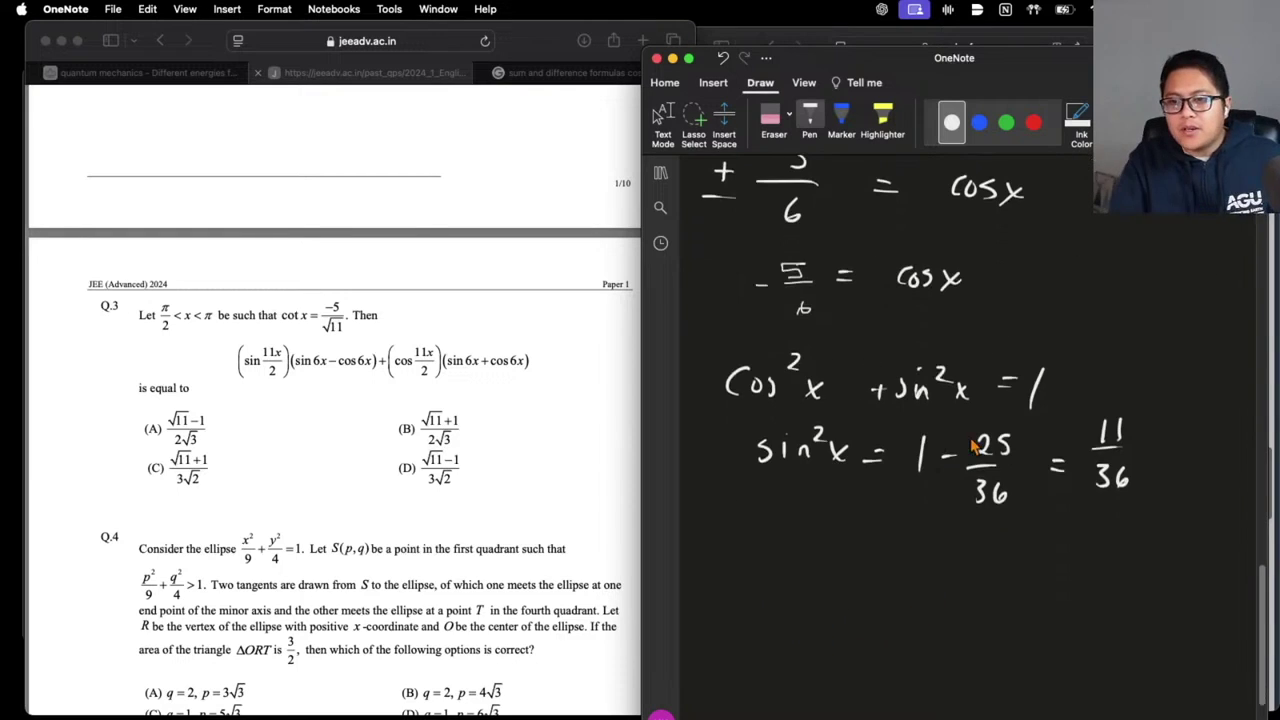
Handwrite the square-root result for sin x beneath sin²x = 1 − 25/36 = 11/36
mouse_move(770, 552)
mouse_down()
mouse_move(748, 590)
mouse_move(776, 572)
mouse_move(818, 576)
mouse_up()
mouse_move(818, 558)
mouse_down()
mouse_move(802, 578)
mouse_move(857, 562)
mouse_up()
drag(833, 574, 976, 547)
mouse_move(938, 566)
mouse_down()
mouse_move(938, 584)
mouse_move(952, 584)
mouse_up()
mouse_move(893, 594)
mouse_down()
mouse_move(978, 596)
mouse_move(920, 626)
mouse_move(886, 589)
mouse_up()
click(924, 607)
drag(879, 582, 879, 598)
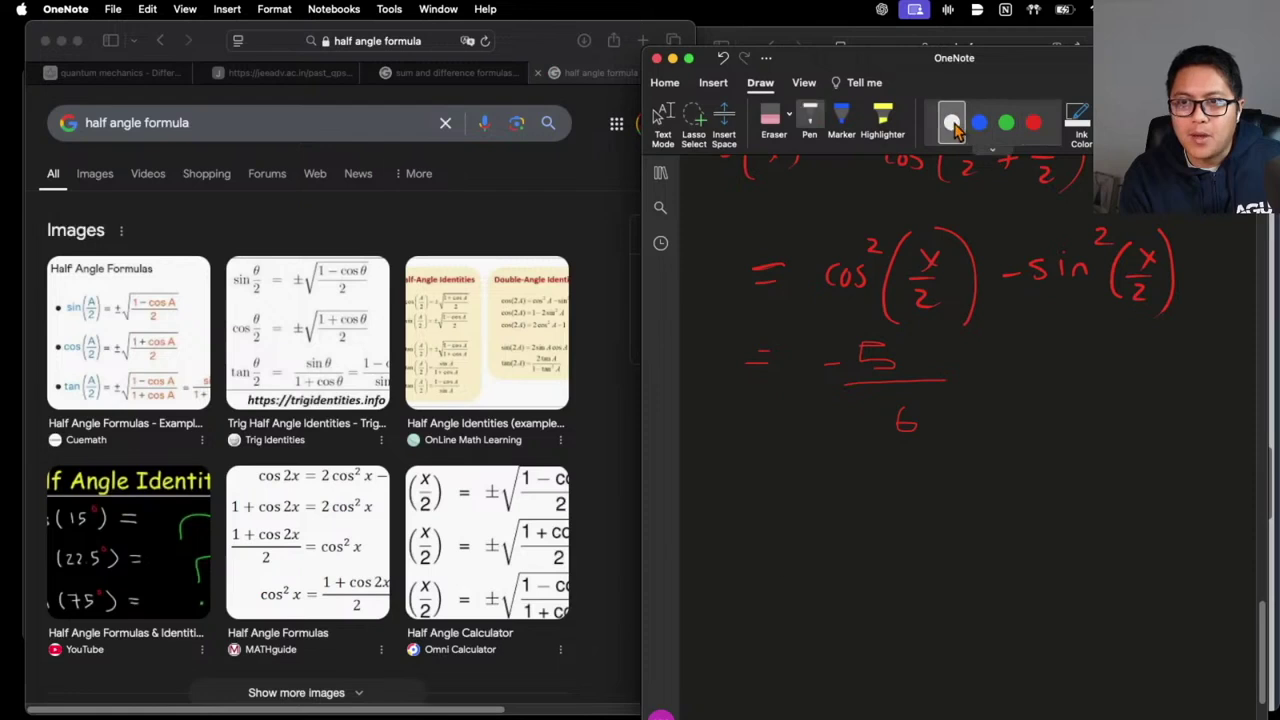
Handwrite the half-angle formula sin(x/2) = ±√((1 − cos x)/2) in white below the red working
mouse_move(724, 474)
mouse_down()
mouse_move(712, 492)
mouse_move(764, 484)
mouse_up()
mouse_move(804, 452)
mouse_down()
mouse_move(796, 520)
mouse_move(834, 486)
mouse_move(862, 526)
mouse_up()
drag(888, 502, 910, 502)
drag(1016, 510, 1164, 466)
drag(1078, 494, 1092, 494)
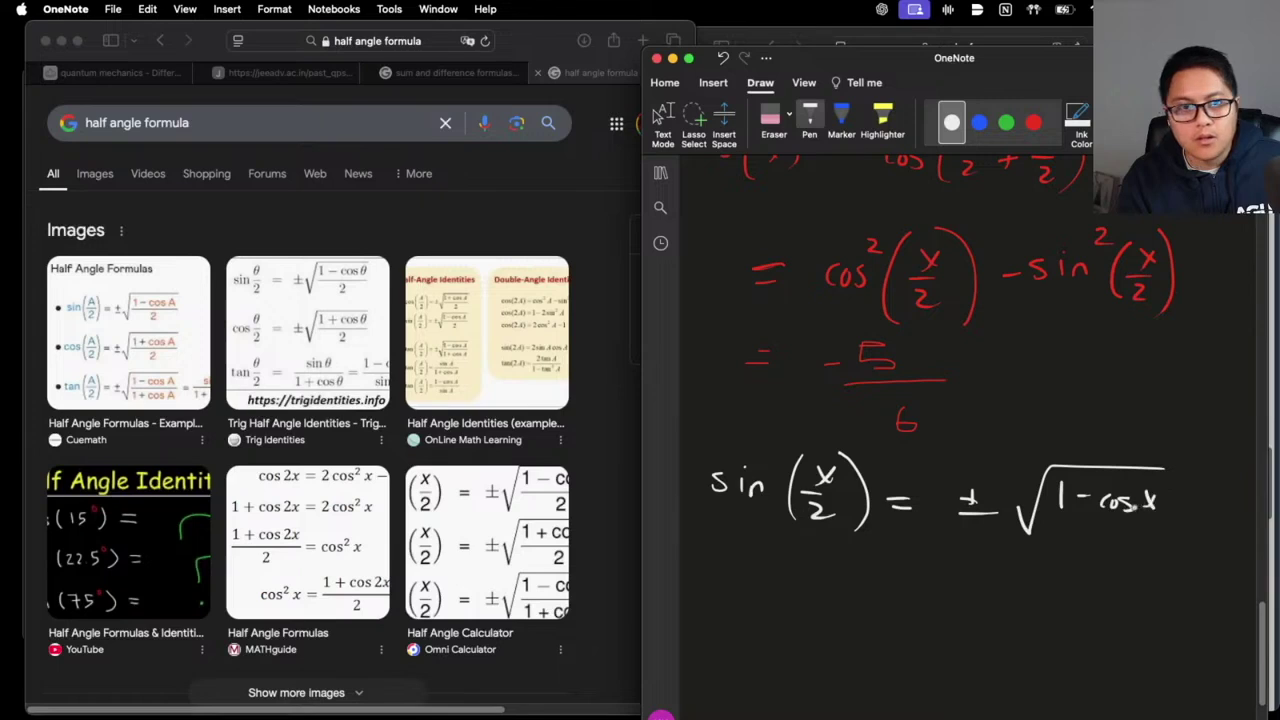
mouse_move(1060, 517)
mouse_down()
mouse_move(1134, 515)
mouse_move(1106, 552)
mouse_up()
Handwrite the half-angle formula cos(x/2) = ±√((1 + cos x)/2) below the sine formula
mouse_move(711, 565)
mouse_down()
mouse_move(710, 586)
mouse_move(750, 590)
mouse_up()
drag(790, 556, 770, 632)
mouse_move(806, 566)
mouse_down()
mouse_move(826, 582)
mouse_move(806, 590)
mouse_up()
mouse_move(804, 596)
mouse_down()
mouse_move(822, 594)
mouse_move(824, 614)
mouse_up()
mouse_move(830, 560)
mouse_down()
mouse_move(848, 628)
mouse_move(905, 600)
mouse_up()
drag(884, 609, 946, 597)
drag(920, 618, 1192, 606)
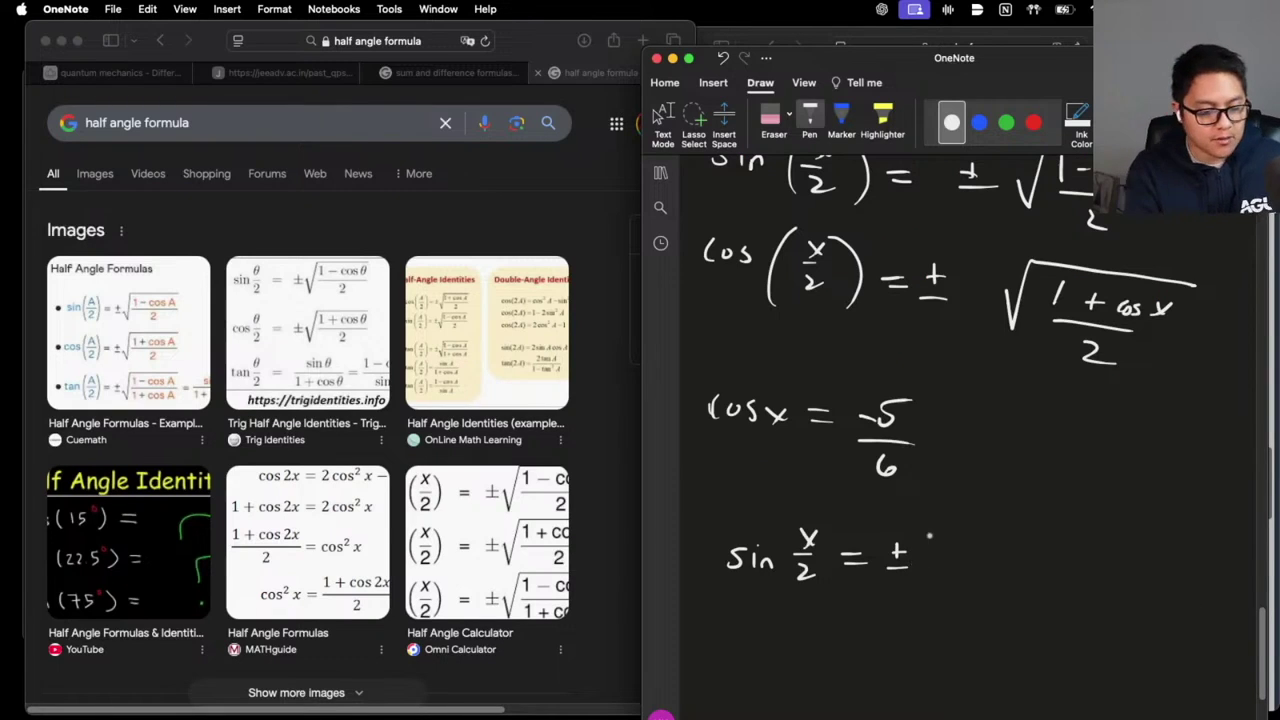
Undo the minus bar under the plus sign in the sin(x/2) line
key(super+z)
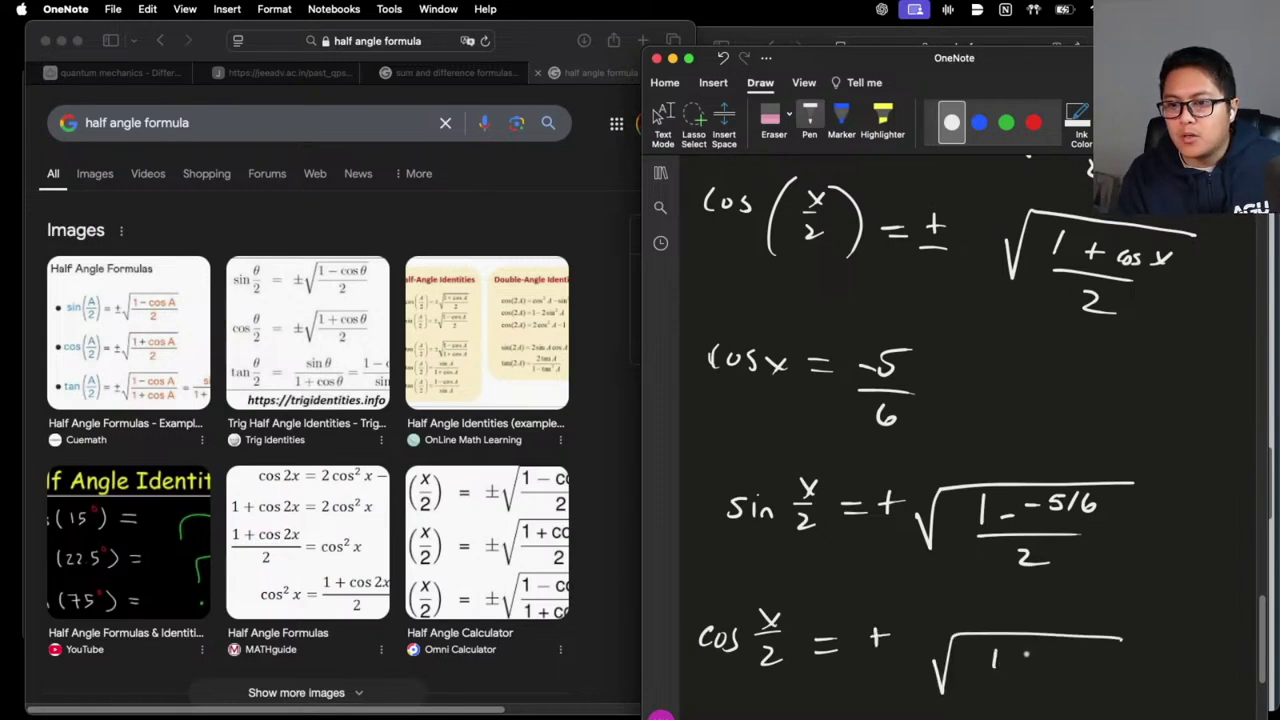
Complete the radicand in the cos(x/2) line by handwriting + 5/6 over 2
click(1086, 659)
drag(1086, 638, 1074, 679)
drag(1040, 692, 1068, 708)
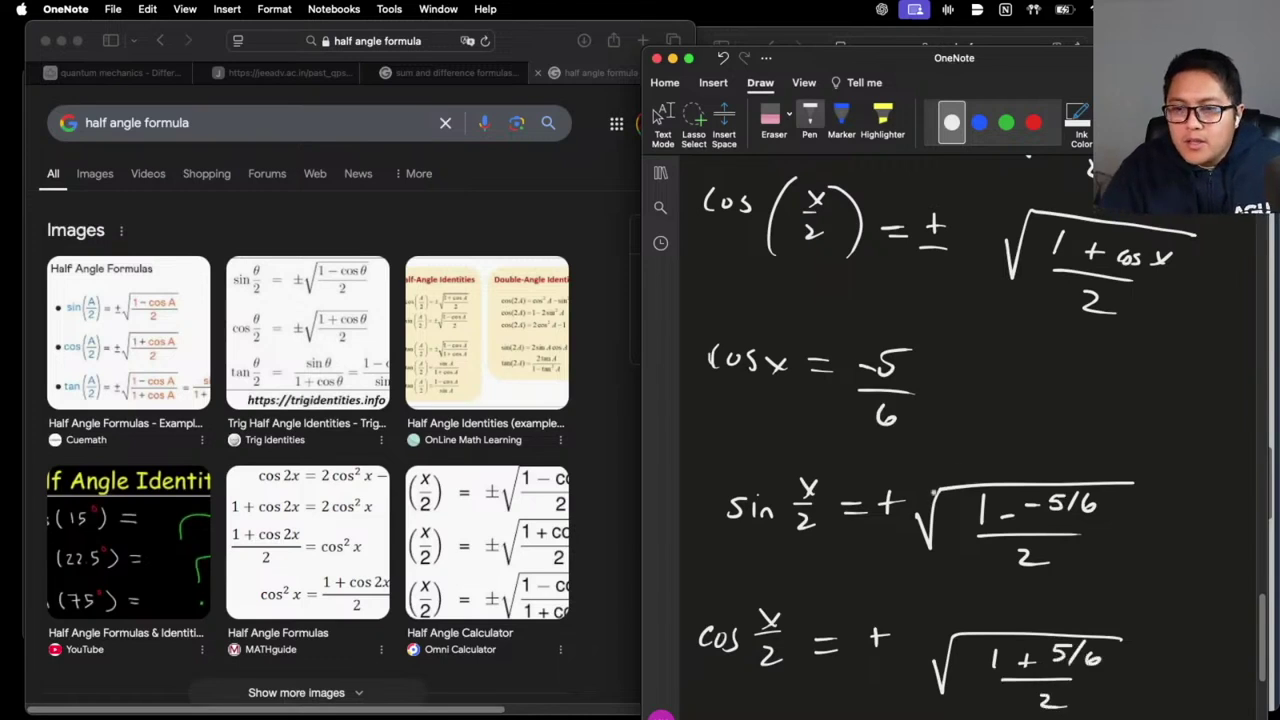
Erase the plus sign between 1 and 5/6 in the cos(x/2) line
scroll(950, 440, down, 2)
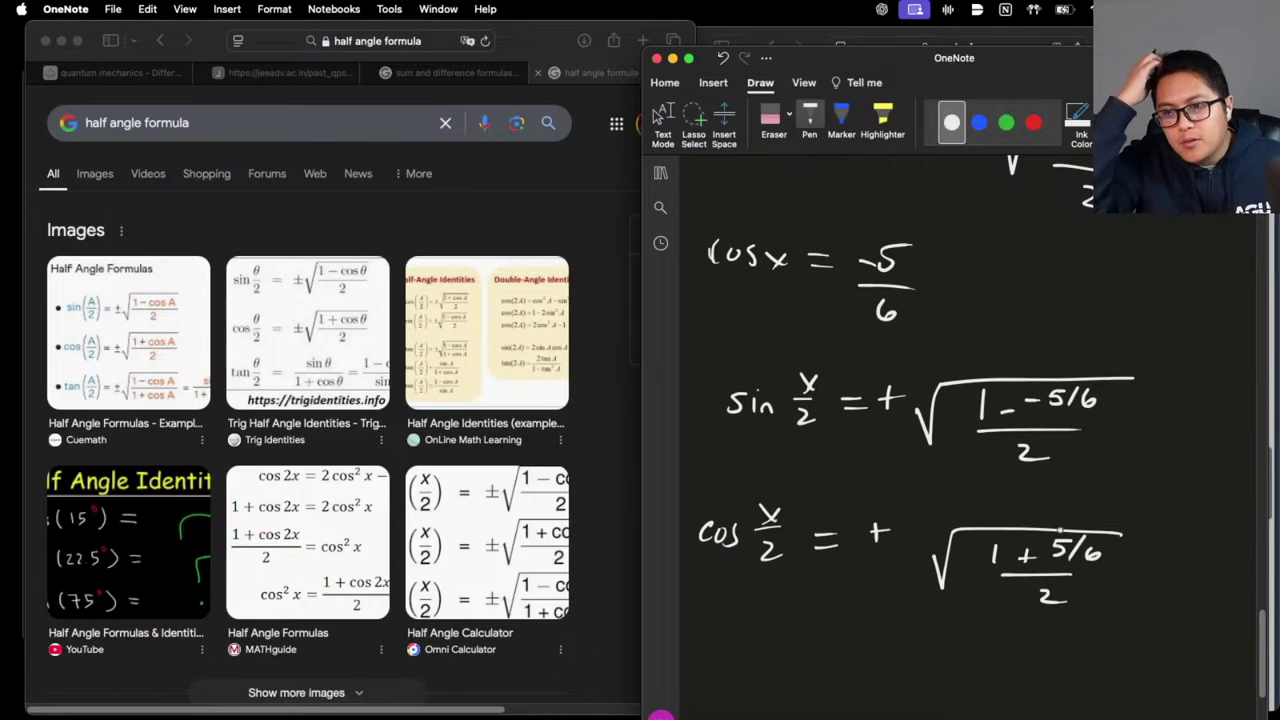
scroll(950, 440, up, 2)
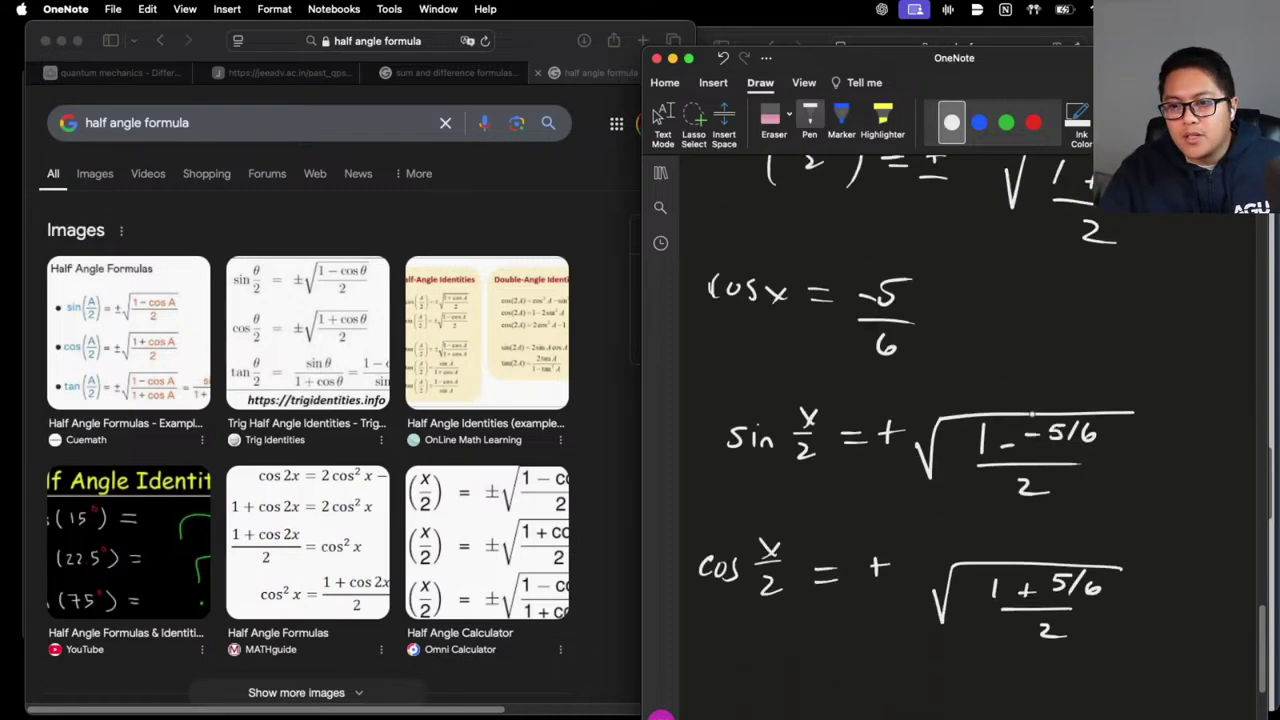
scroll(1048, 410, down, 2)
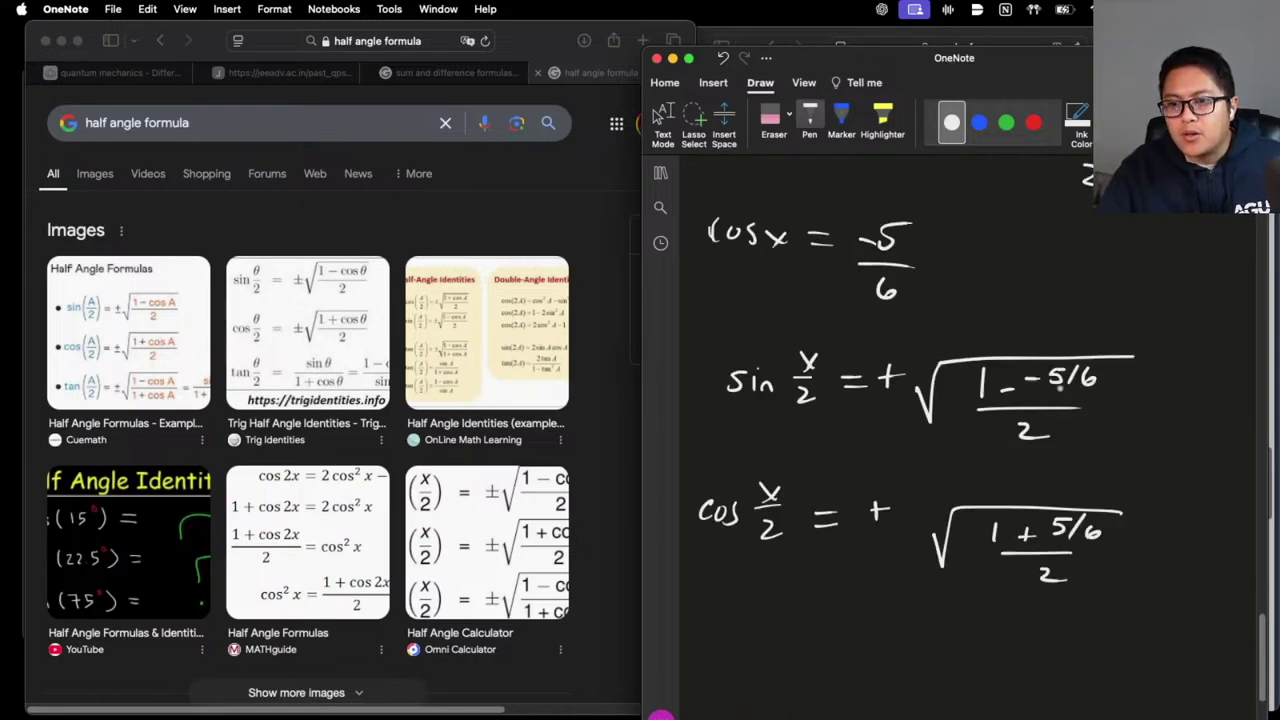
click(774, 120)
click(1033, 538)
scroll(1205, 488, down, 2)
scroll(1060, 600, down, 2)
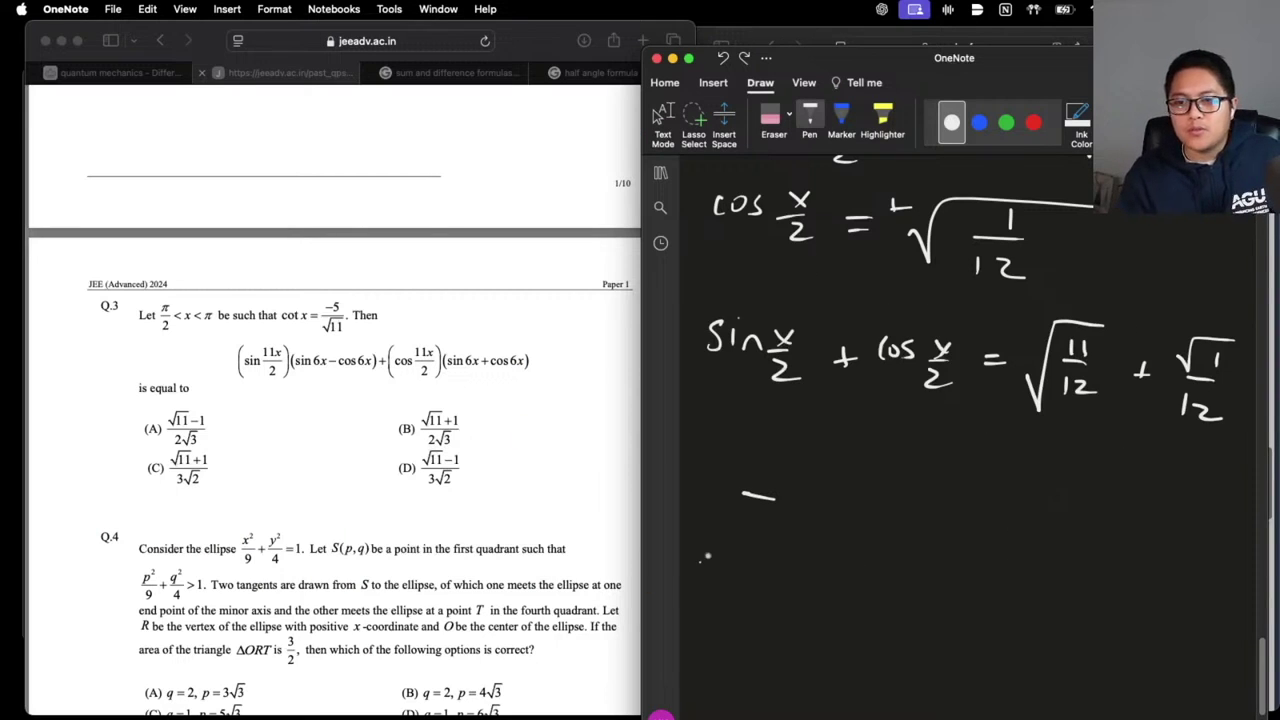
Add the root sign over the last 12 in the sum line and handwrite = (√11 + √1)/√12 beneath it
drag(726, 546, 787, 546)
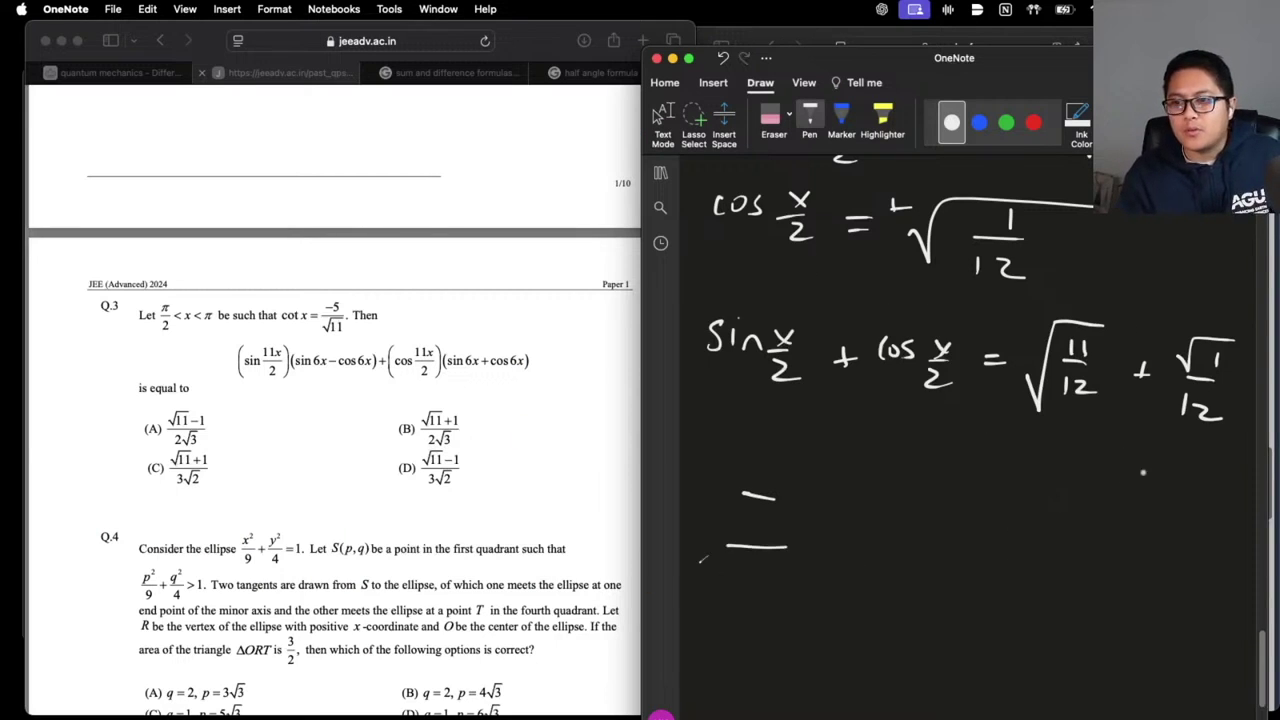
drag(1151, 409, 1189, 377)
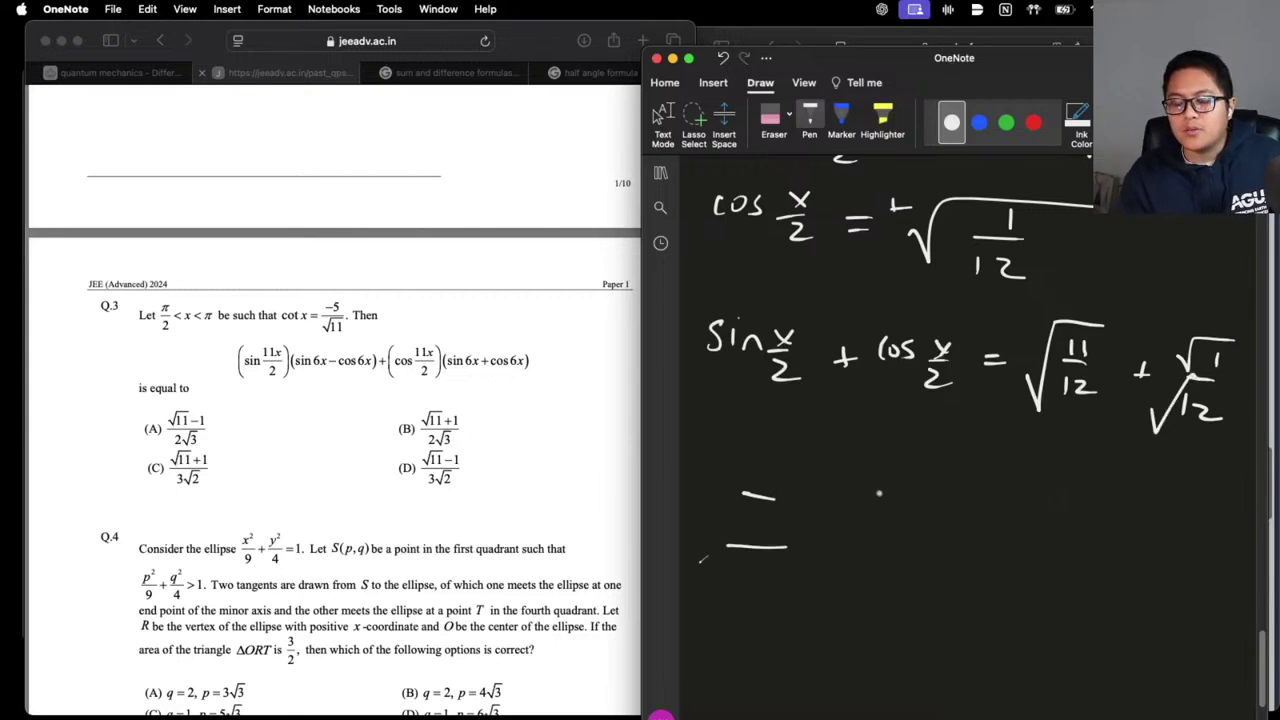
drag(867, 519, 957, 463)
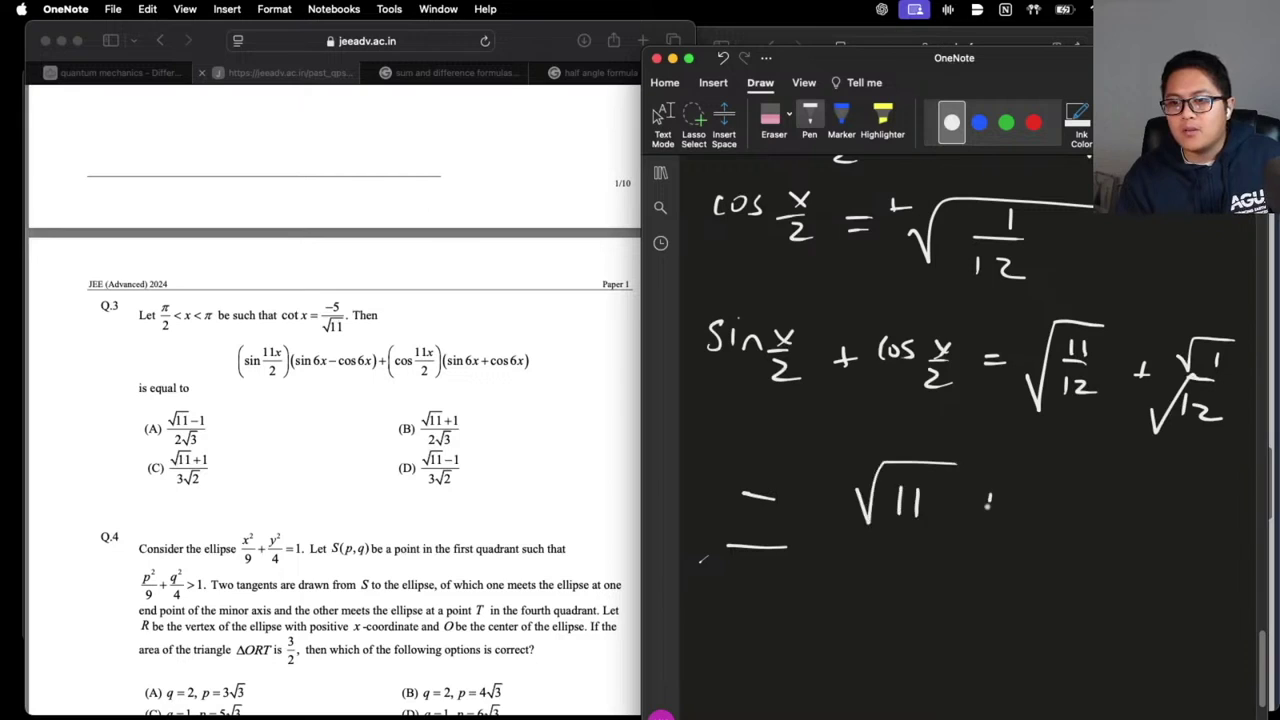
drag(1025, 507, 1093, 476)
drag(861, 544, 1097, 566)
drag(935, 590, 1053, 582)
drag(981, 598, 983, 614)
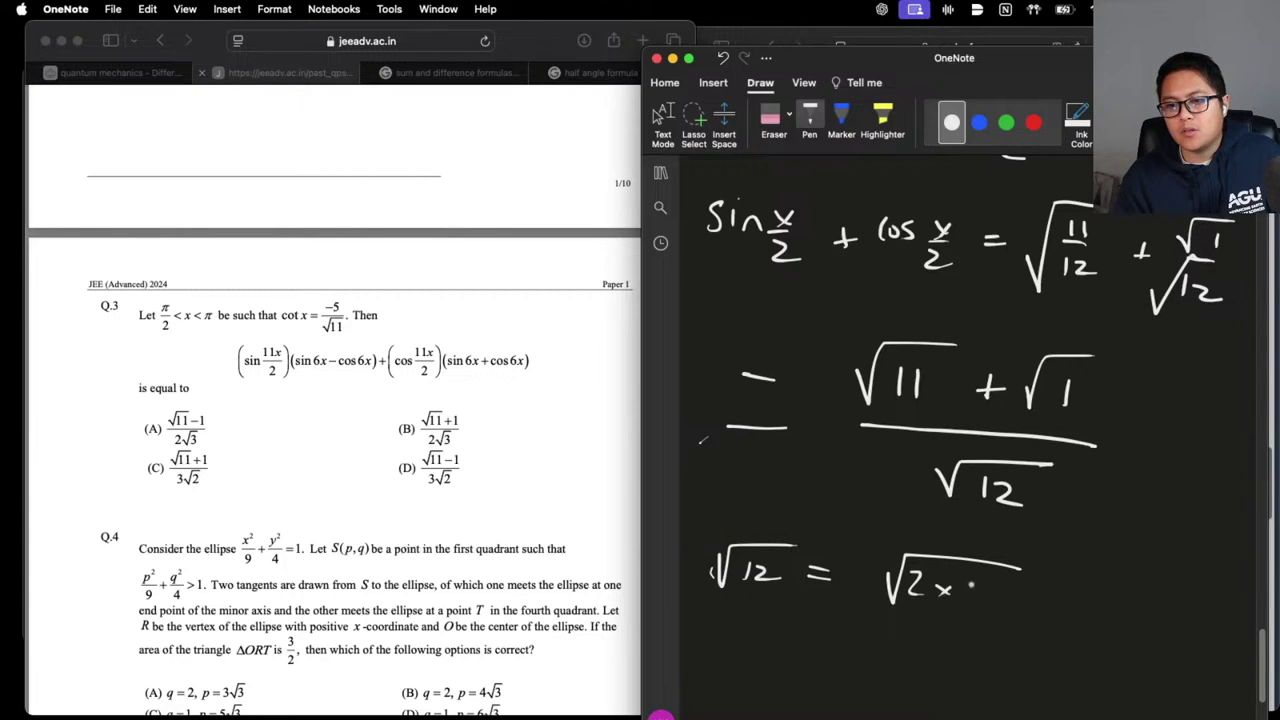
Handwrite the simplification √12 = √(2×2×3) = √(4×3) = 2√3 below the fraction
drag(1014, 563, 1080, 568)
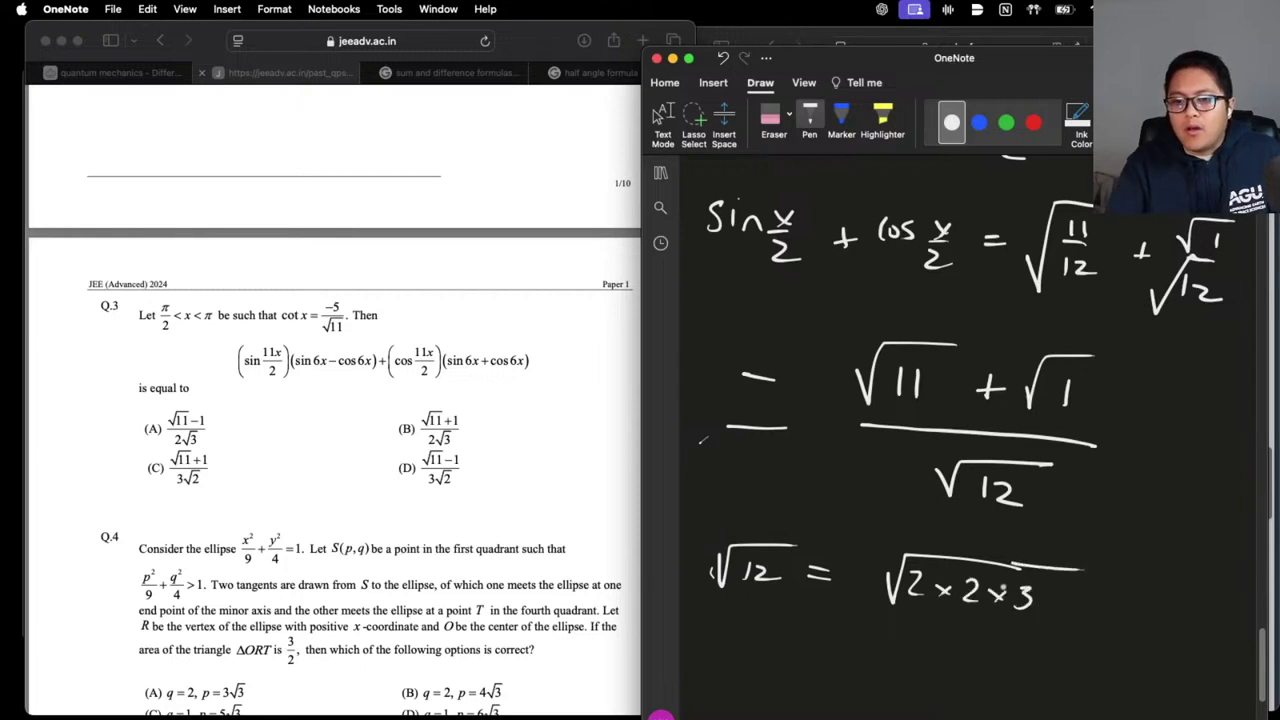
scroll(960, 604, down, 3)
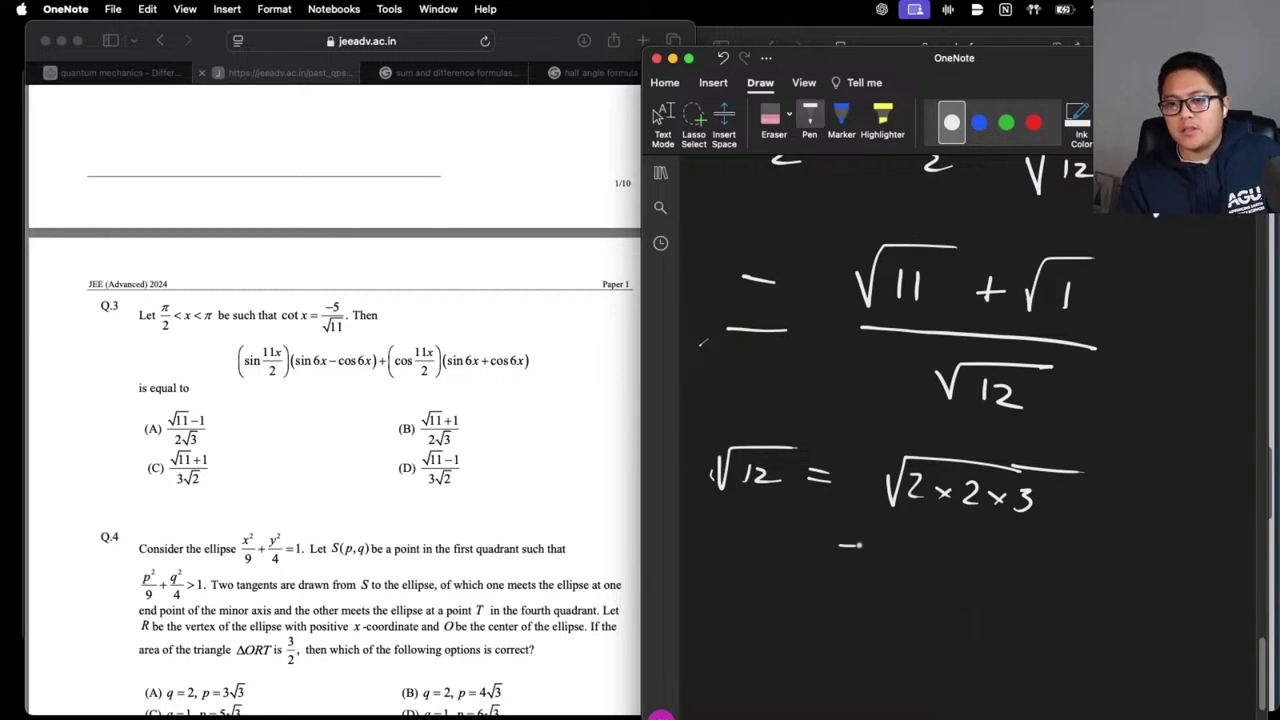
drag(918, 605, 1074, 570)
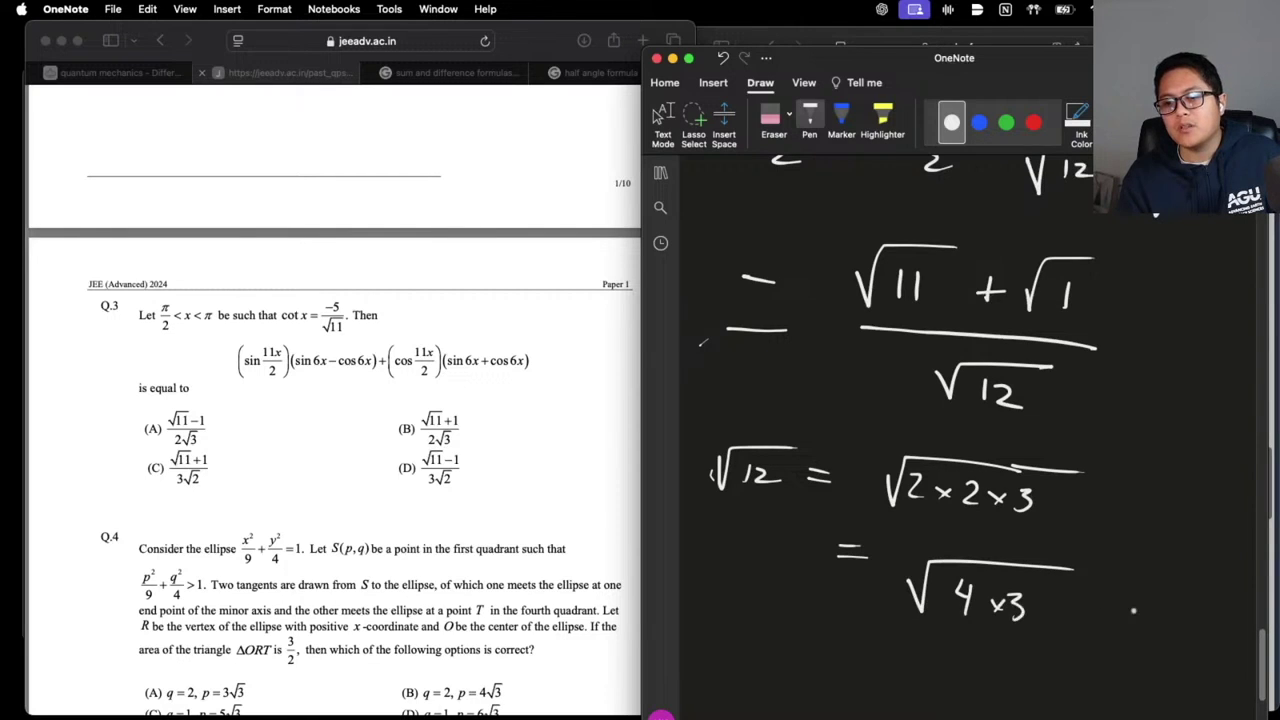
mouse_move(1182, 598)
mouse_down()
mouse_move(1234, 583)
mouse_move(1190, 638)
mouse_up()
scroll(958, 557, down, 3)
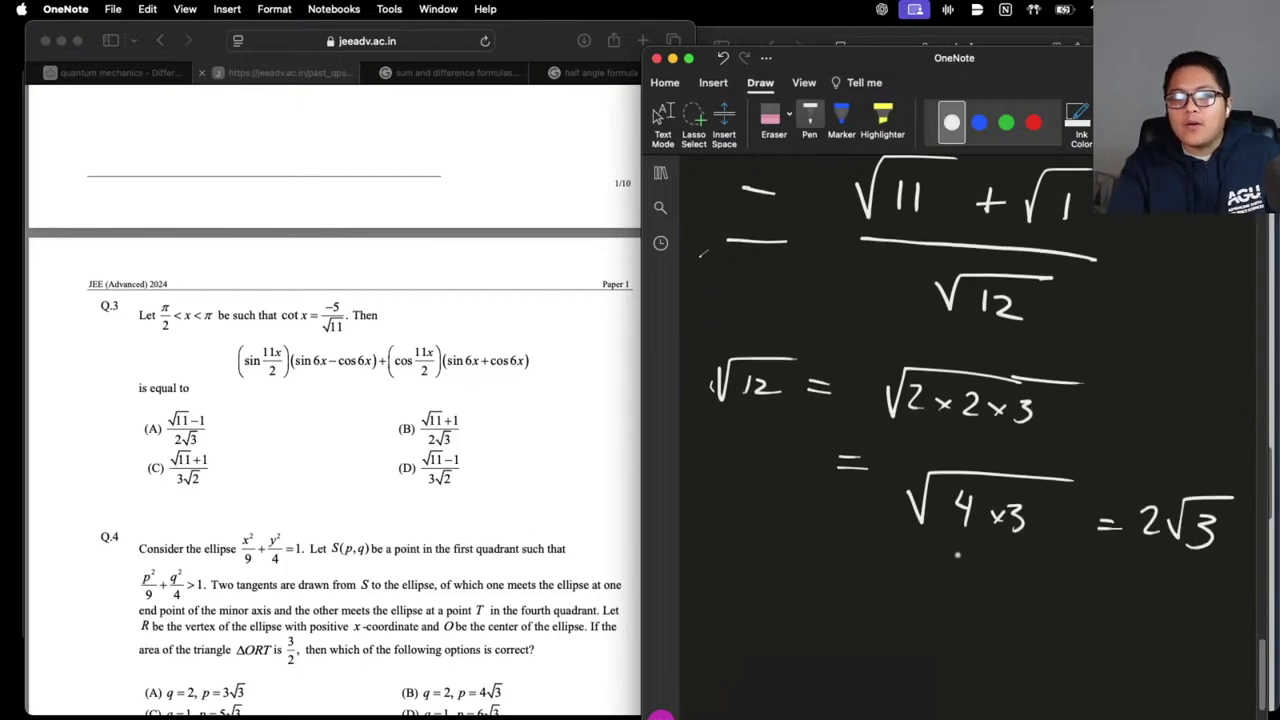
Handwrite the final result = (√11 + √1)/(2√3) below the √12 simplification and box it as answer B
drag(714, 608, 740, 605)
drag(823, 628, 903, 590)
mouse_move(968, 630)
mouse_down()
mouse_move(1062, 604)
mouse_move(1030, 647)
mouse_up()
scroll(1023, 632, down, 2)
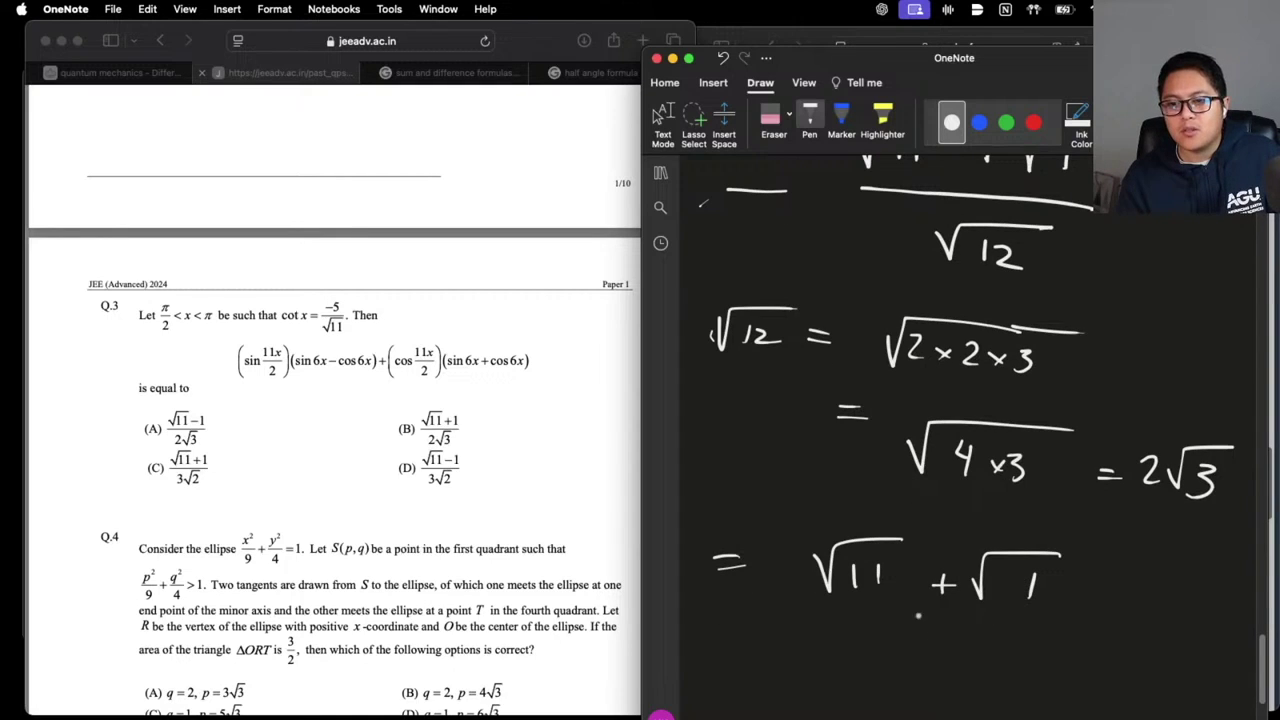
drag(864, 607, 1090, 638)
drag(878, 654, 904, 678)
mouse_move(908, 672)
mouse_down()
mouse_move(925, 688)
mouse_move(990, 648)
mouse_up()
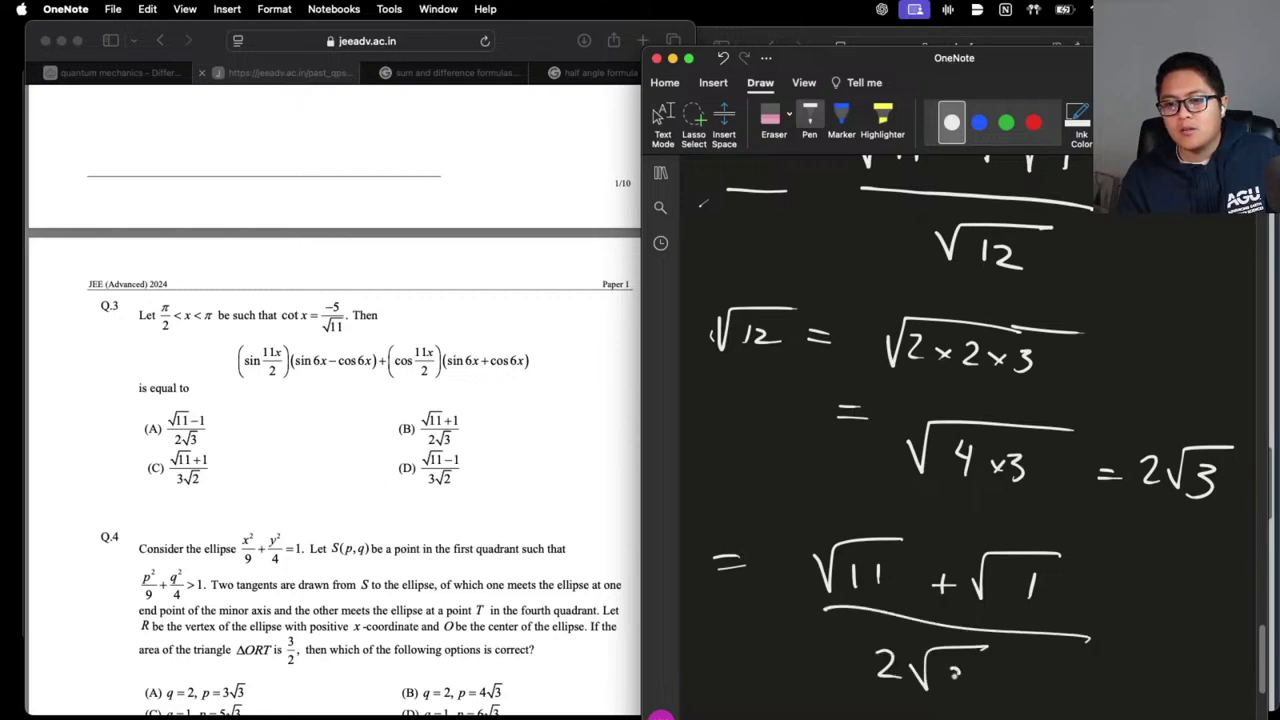
drag(808, 516, 802, 630)
mouse_move(850, 512)
mouse_down()
mouse_move(1106, 620)
mouse_move(984, 686)
mouse_move(878, 708)
mouse_move(792, 660)
mouse_up()
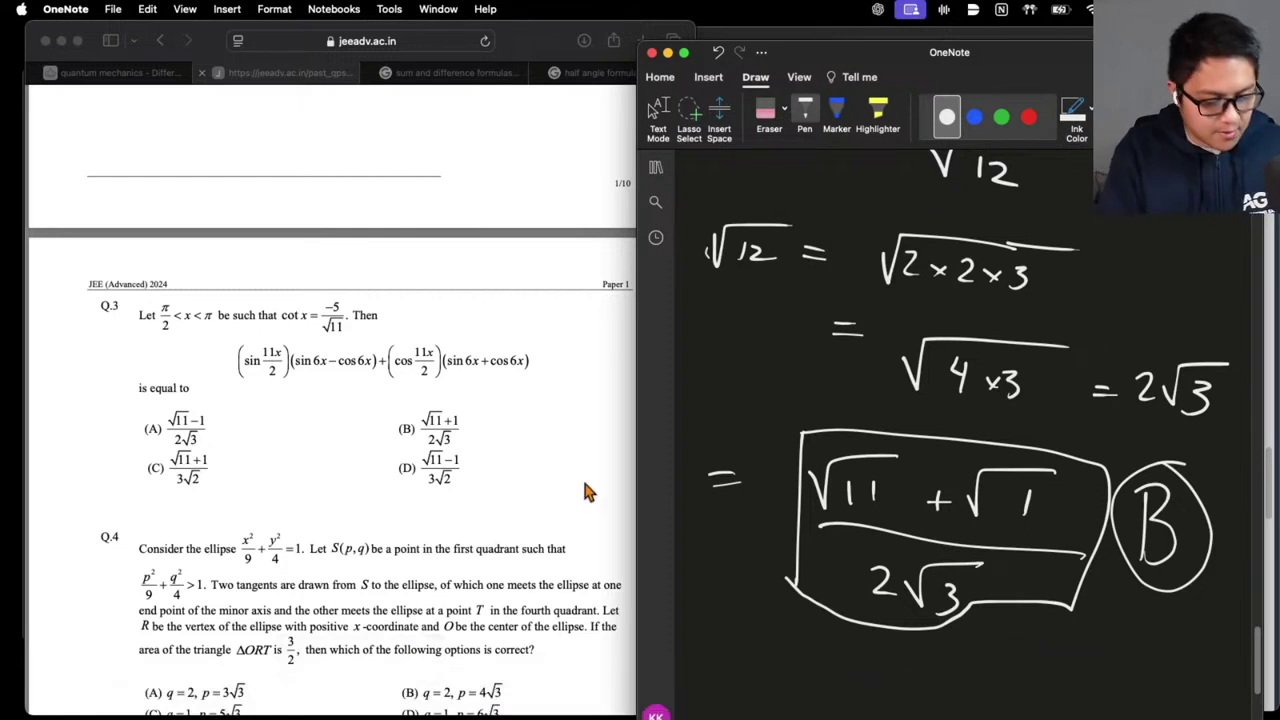
Capture a screenshot of Q.3 with its four options and send it as an attachment to o1 in ChatGPT
key(super+shift+4)
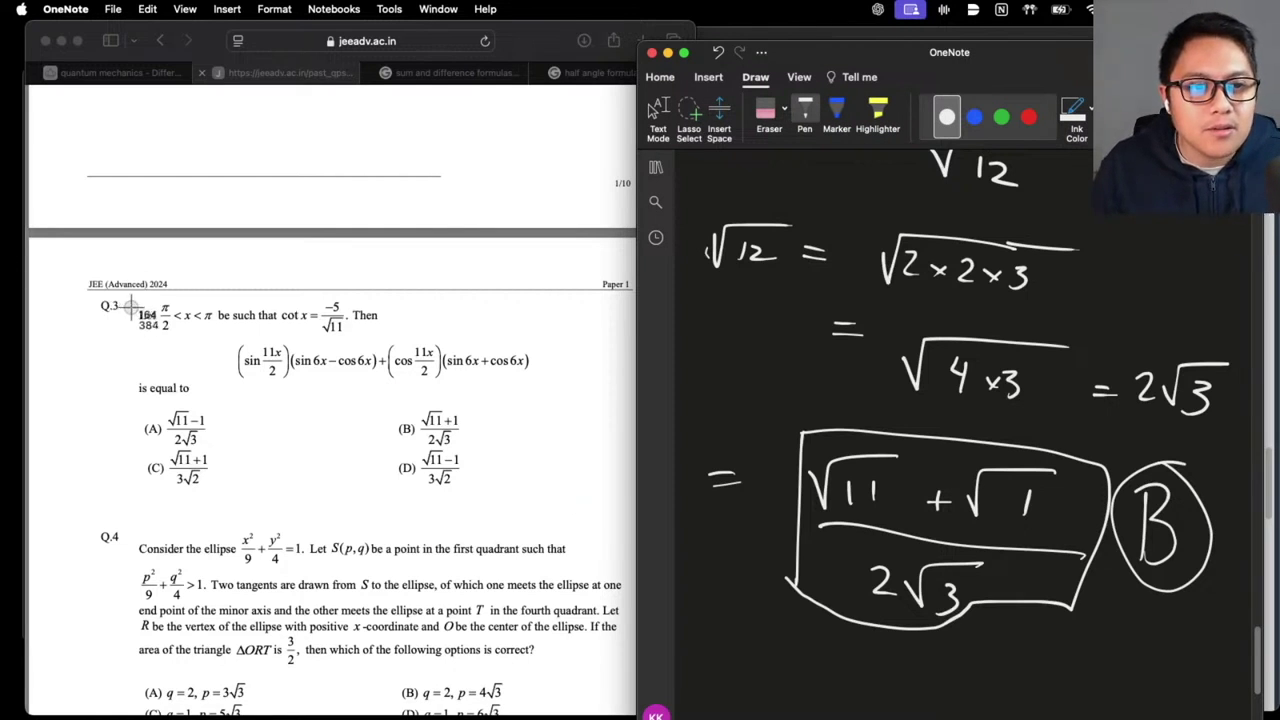
drag(126, 302, 474, 508)
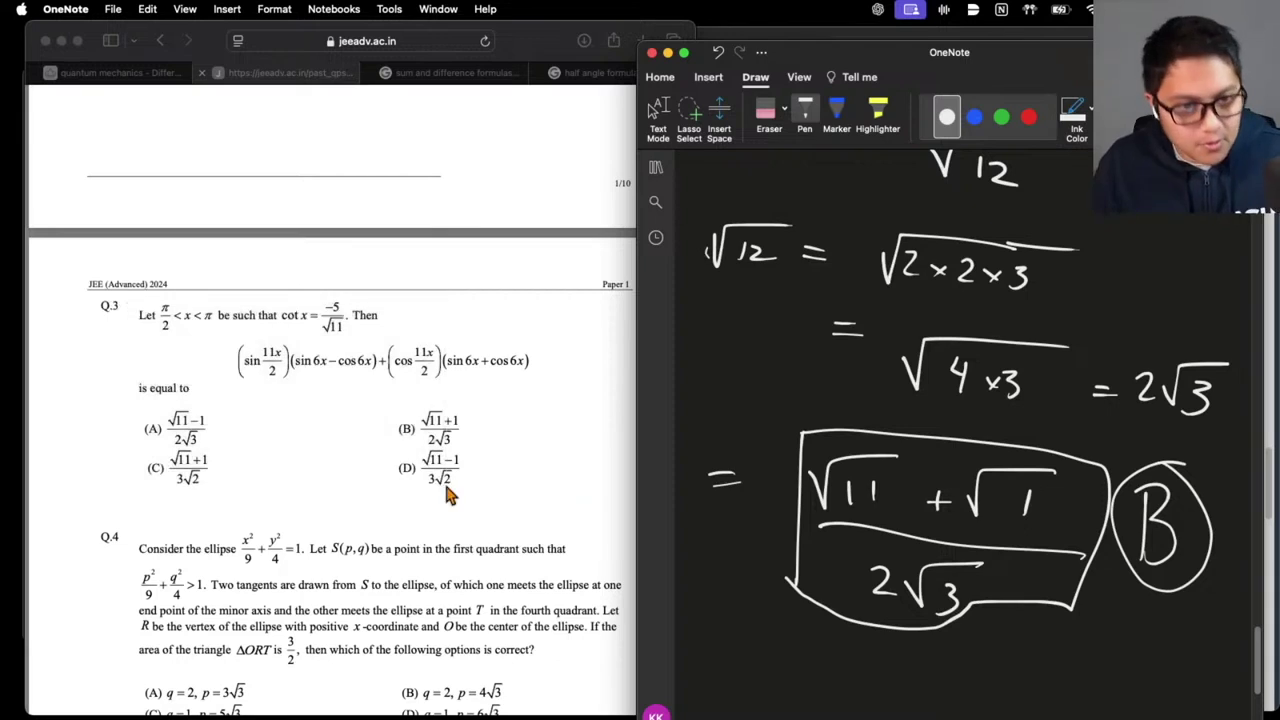
key(alt+space)
click(272, 637)
click(328, 594)
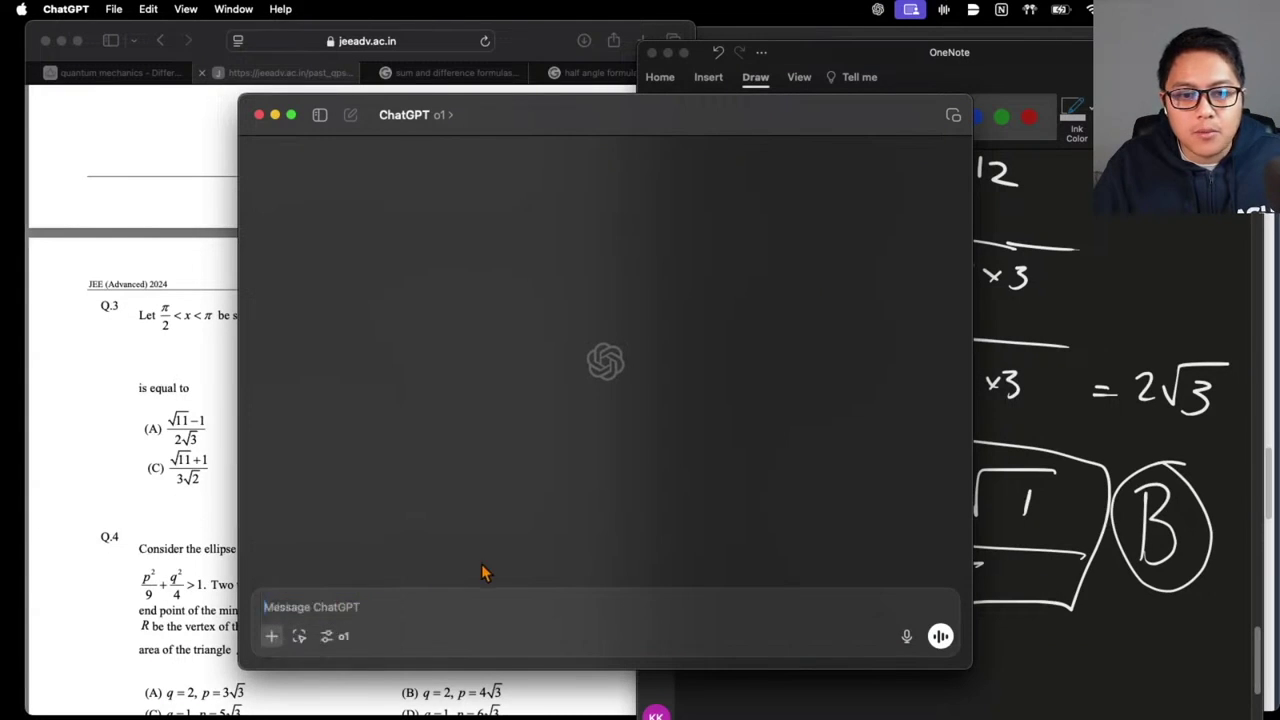
click(447, 267)
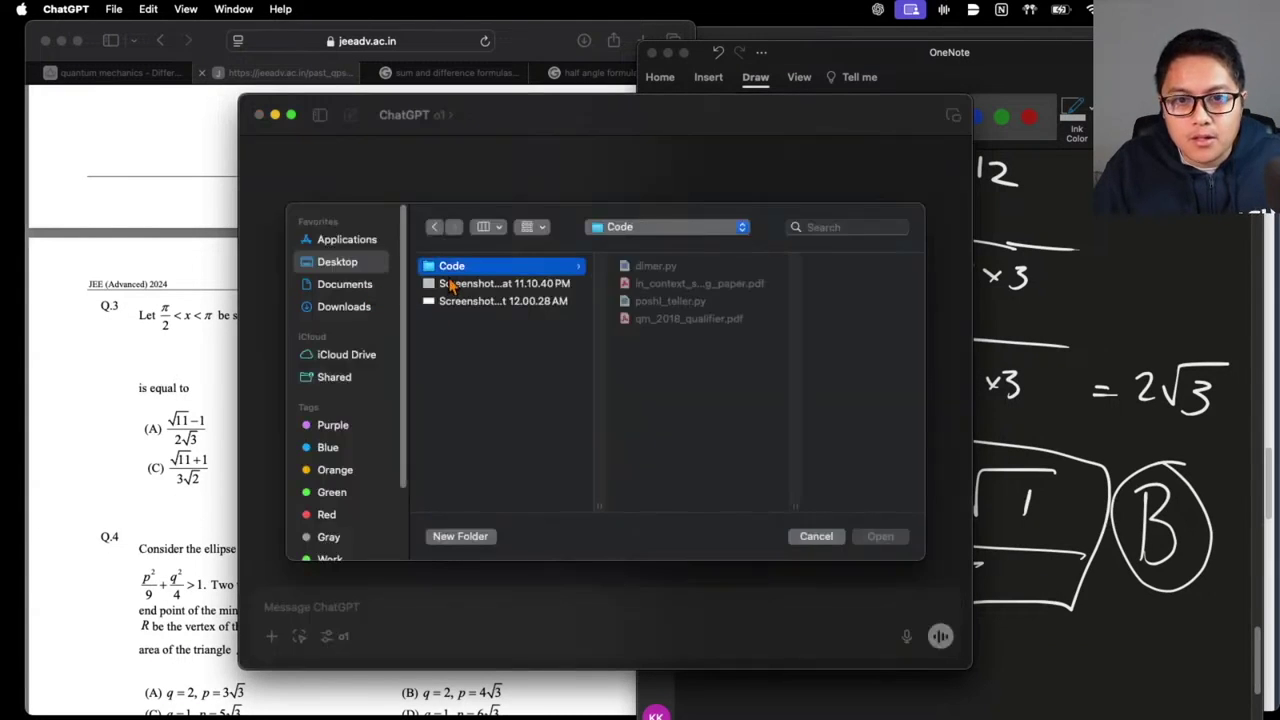
click(449, 287)
click(450, 302)
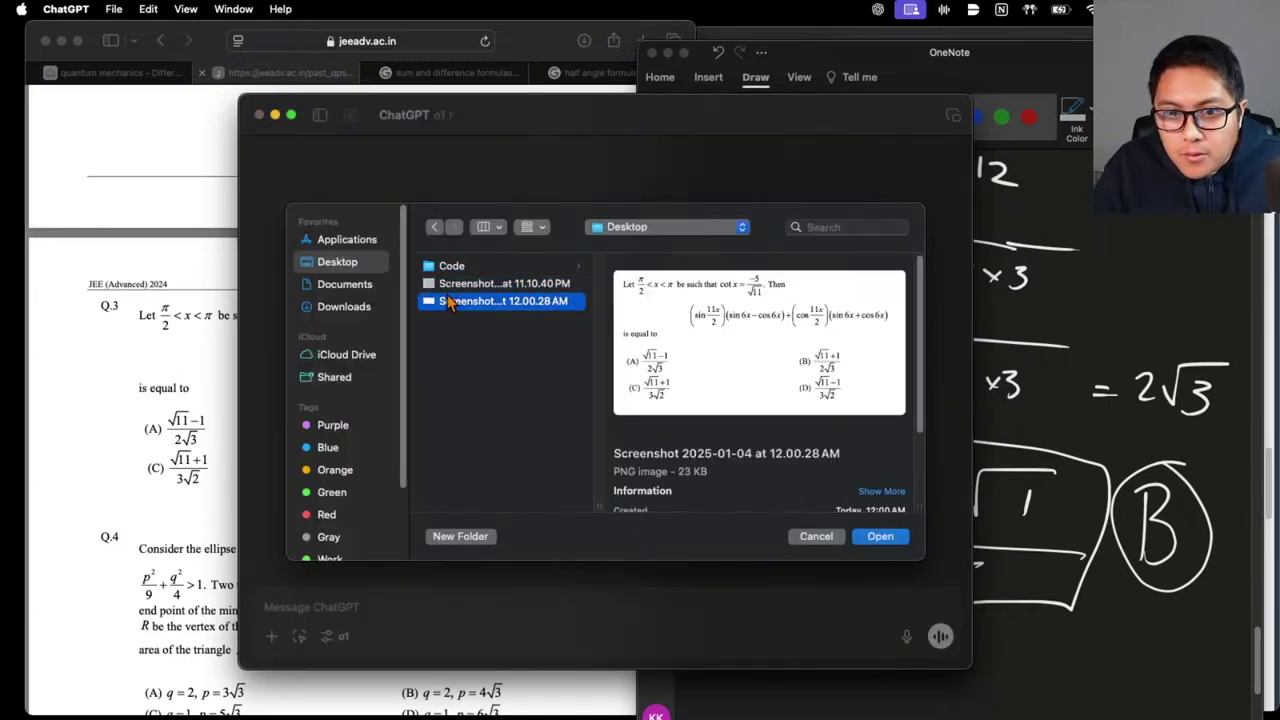
click(878, 537)
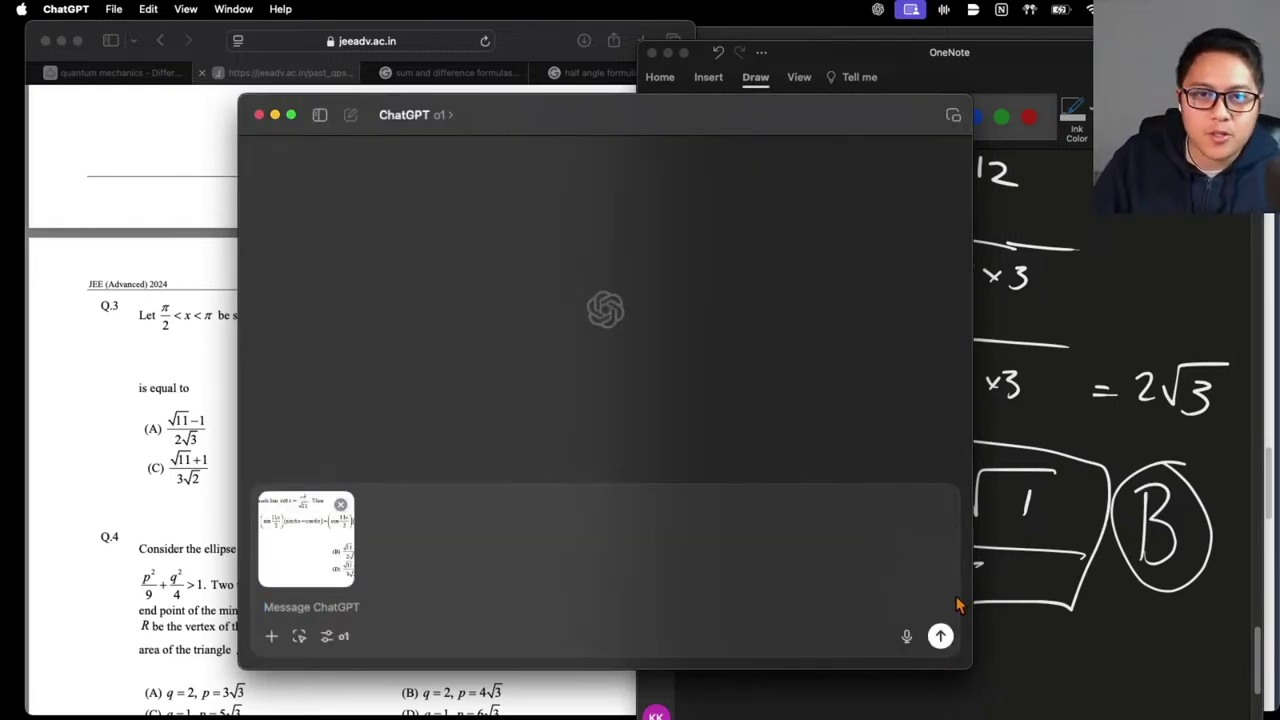
click(950, 640)
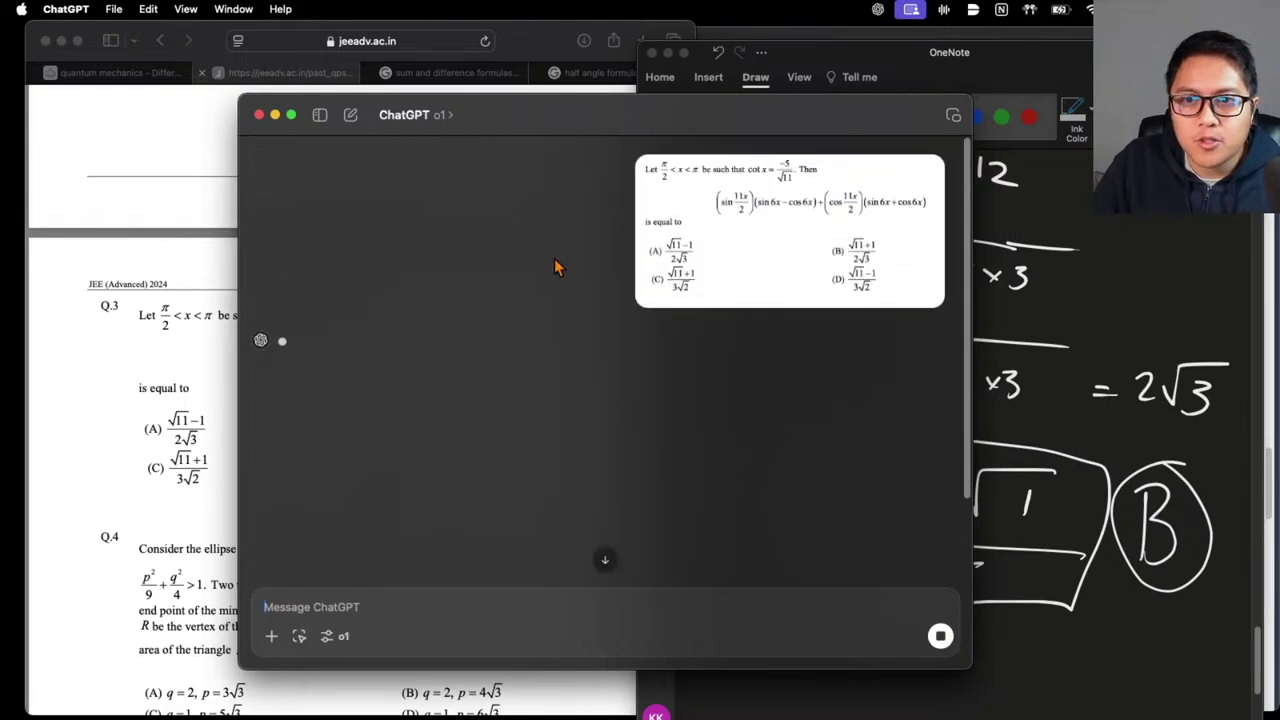
Move the ChatGPT window aside and read o1's solution to Q.3 from its opening statement through the conclusion
drag(512, 114, 490, 115)
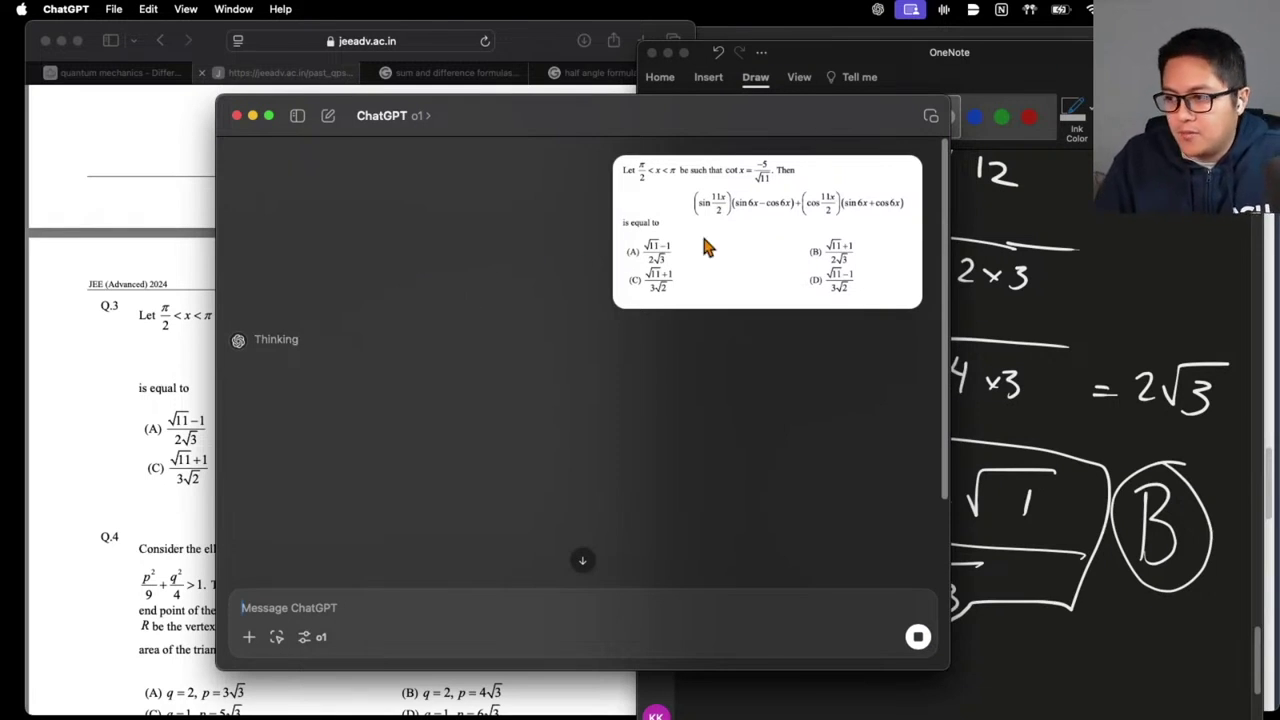
drag(587, 122, 866, 148)
scroll(808, 356, down, 3)
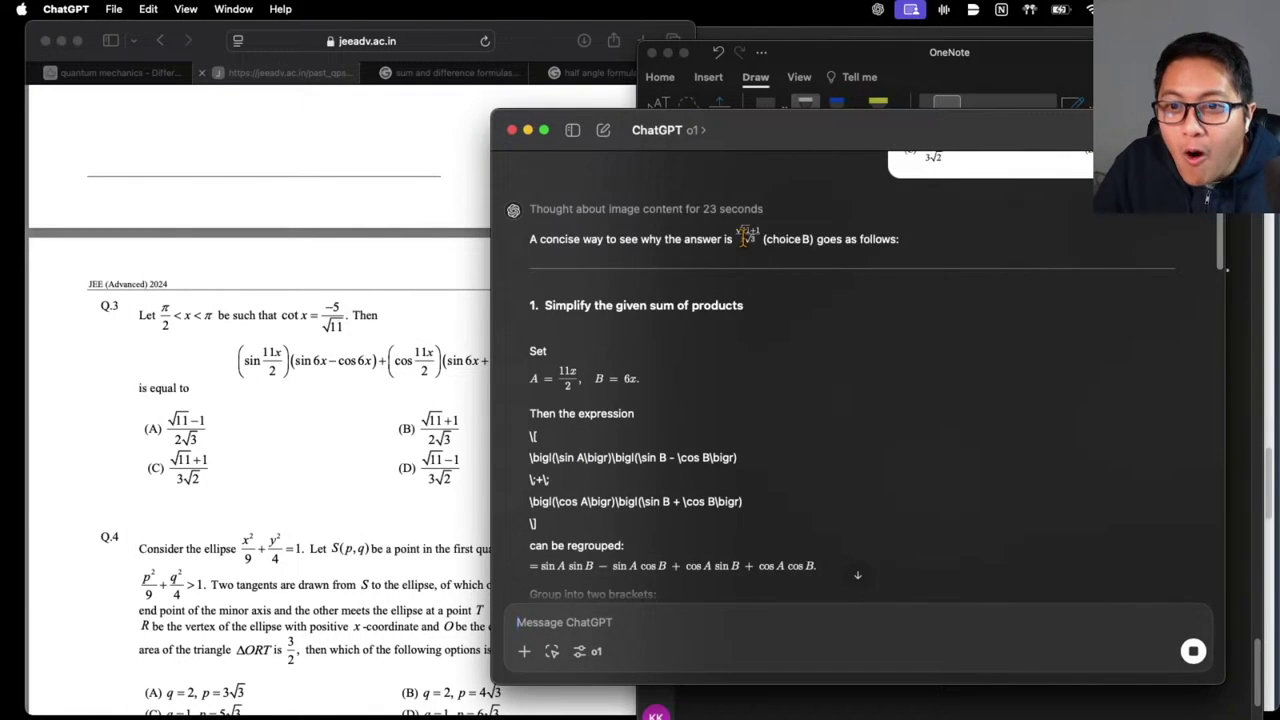
scroll(800, 250, up, 3)
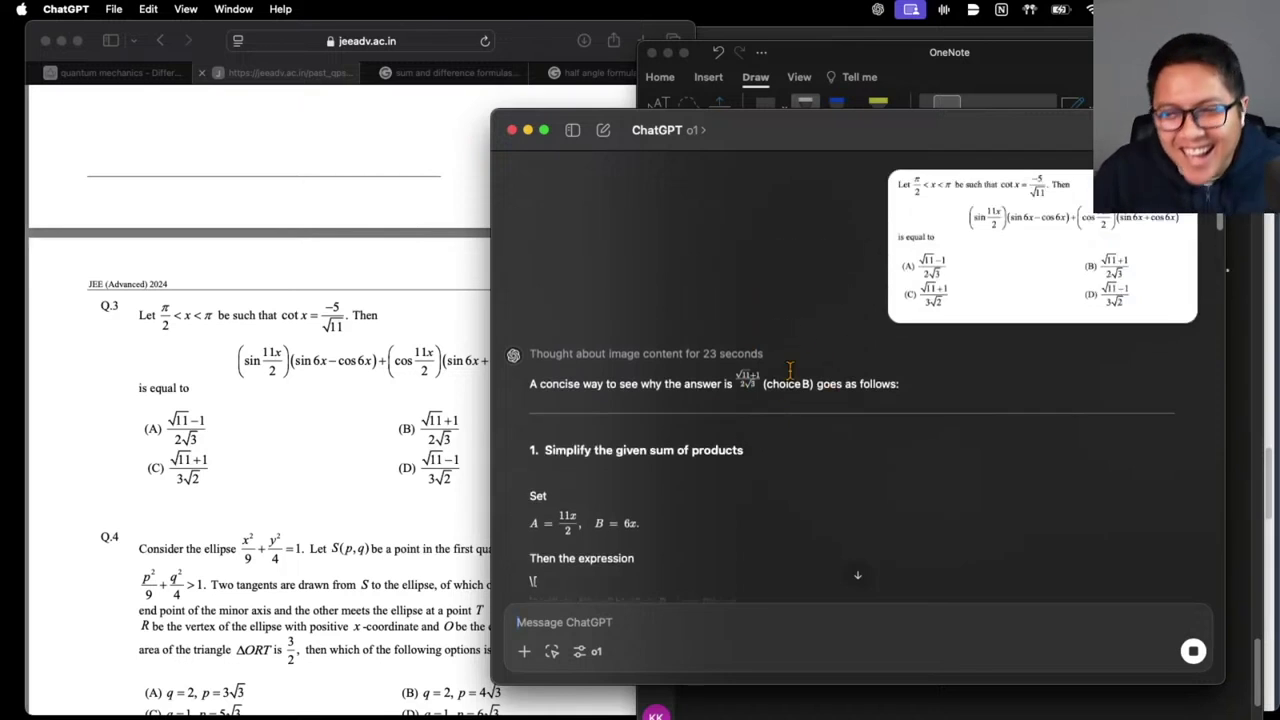
scroll(874, 437, down, 1)
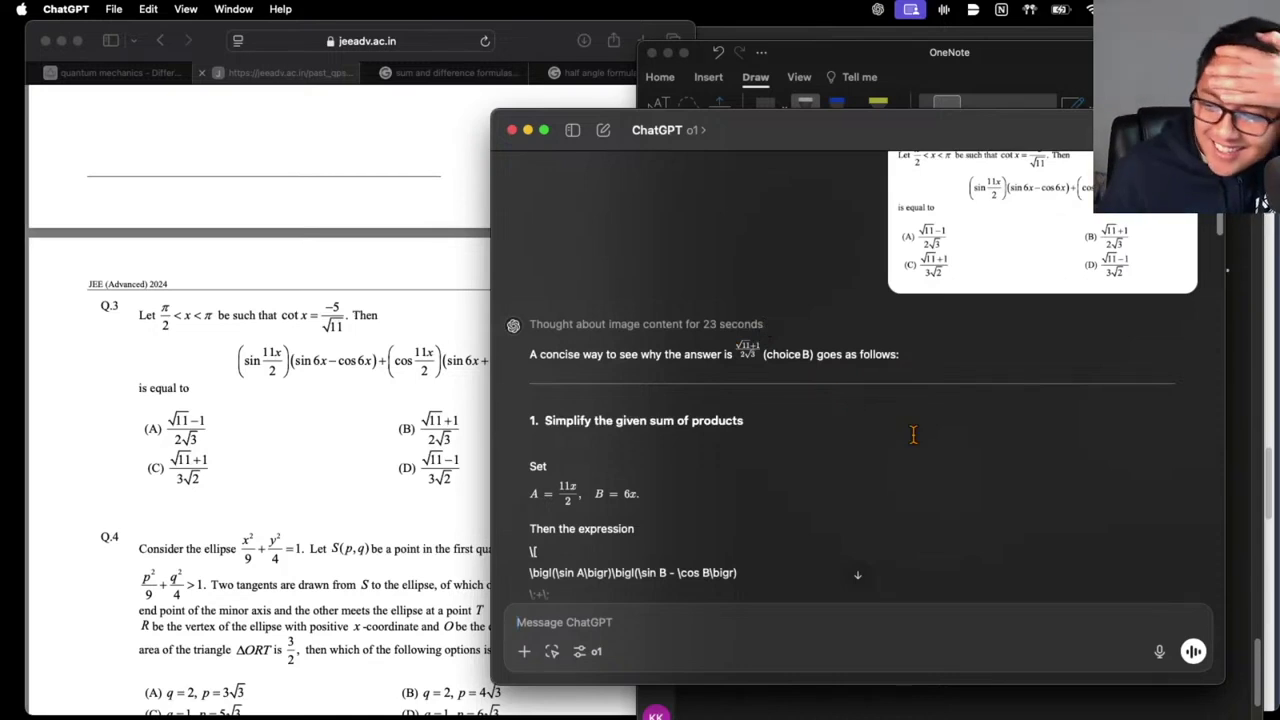
scroll(913, 434, down, 15)
scroll(1055, 460, down, 10)
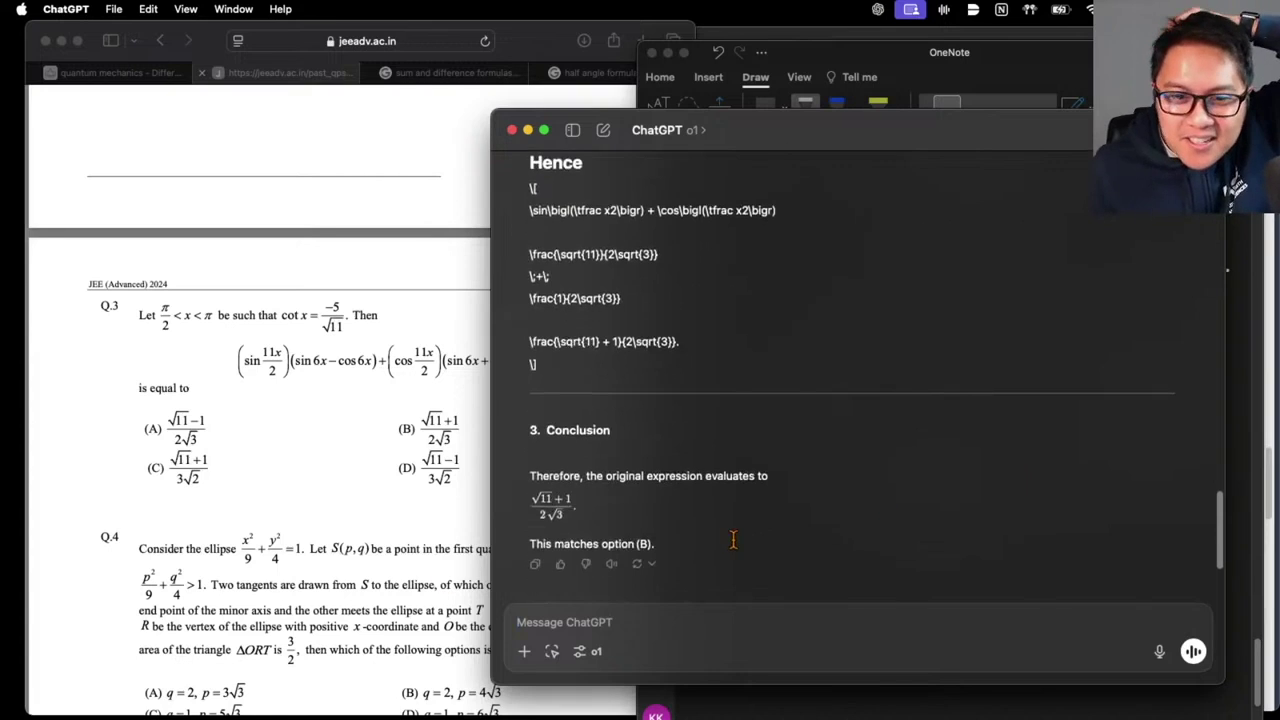
key(ctrl+super+s)
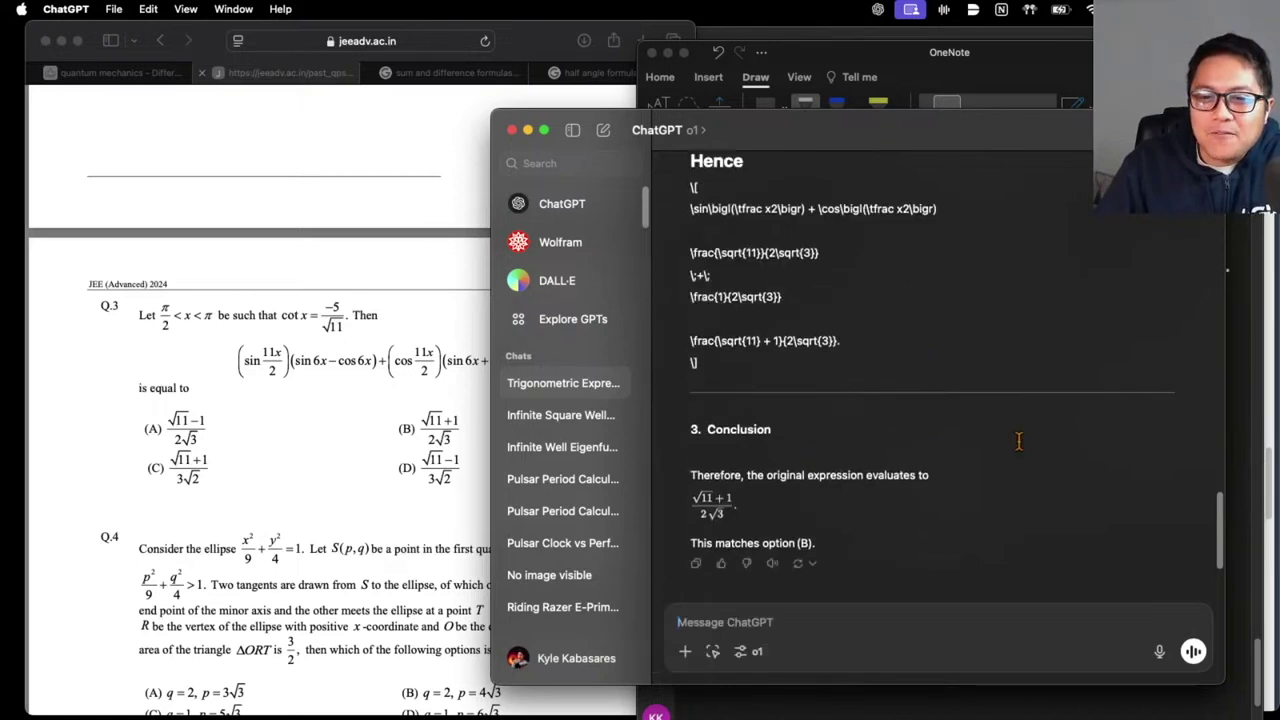
scroll(1018, 441, up, 20)
scroll(1018, 462, up, 15)
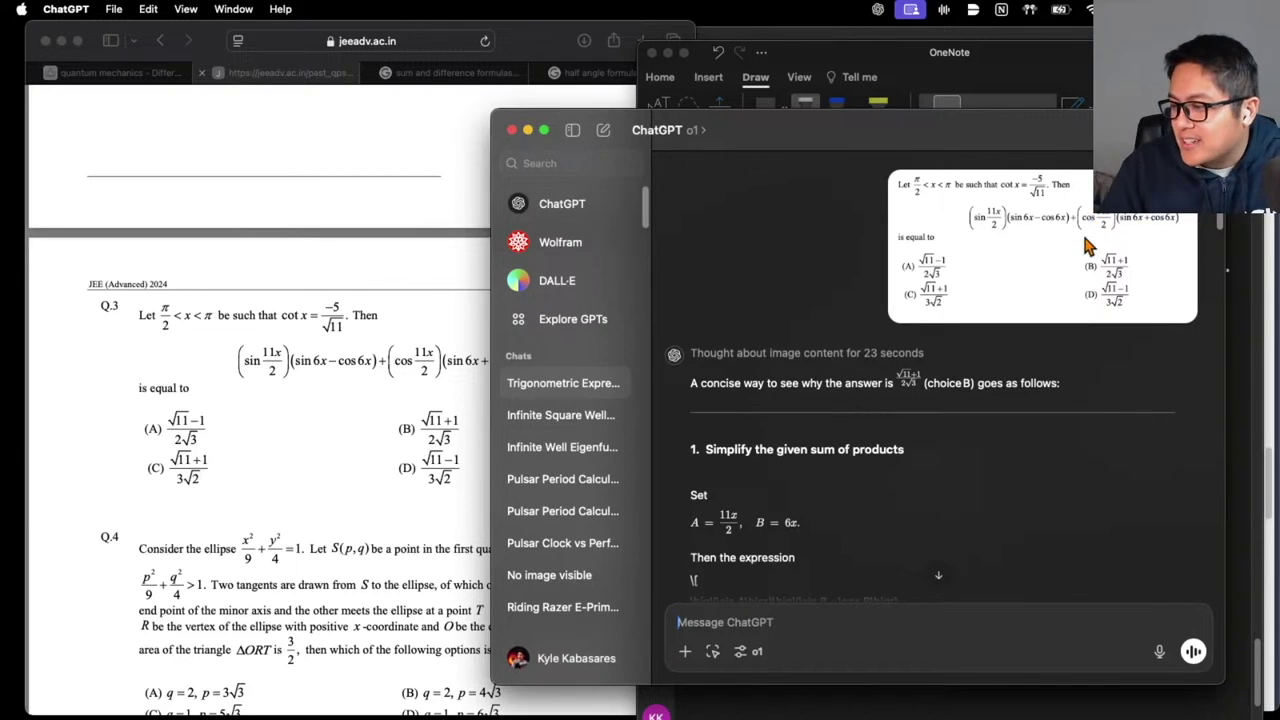
scroll(1072, 233, down, 2)
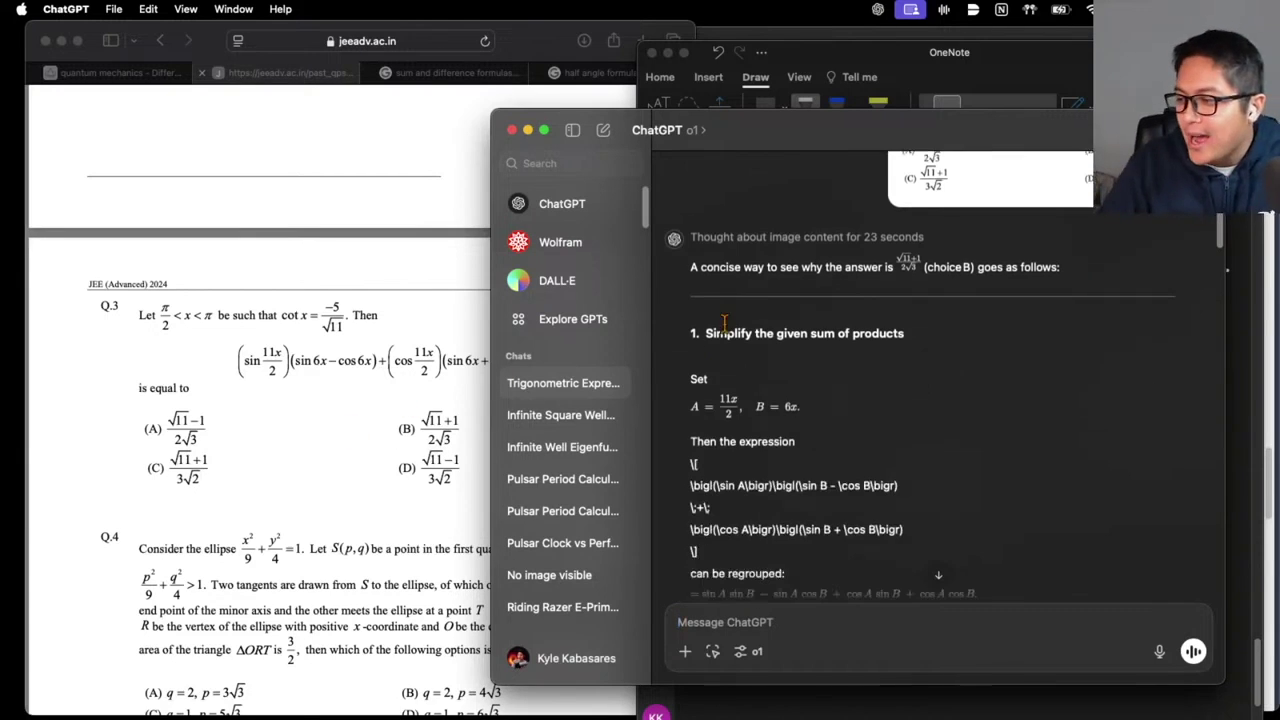
Move the ChatGPT window off the OneNote page and review the handwritten working alongside o1's solution
drag(838, 130, 390, 170)
scroll(1088, 449, up, 5)
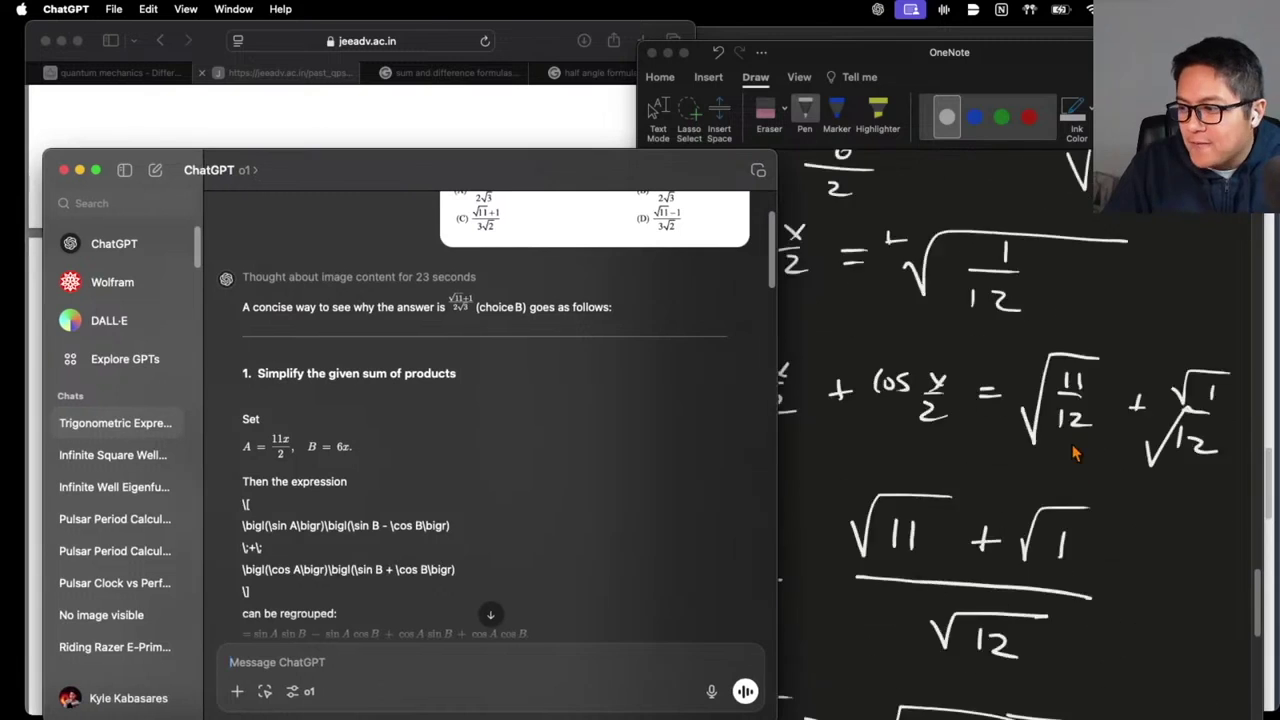
scroll(1088, 449, up, 15)
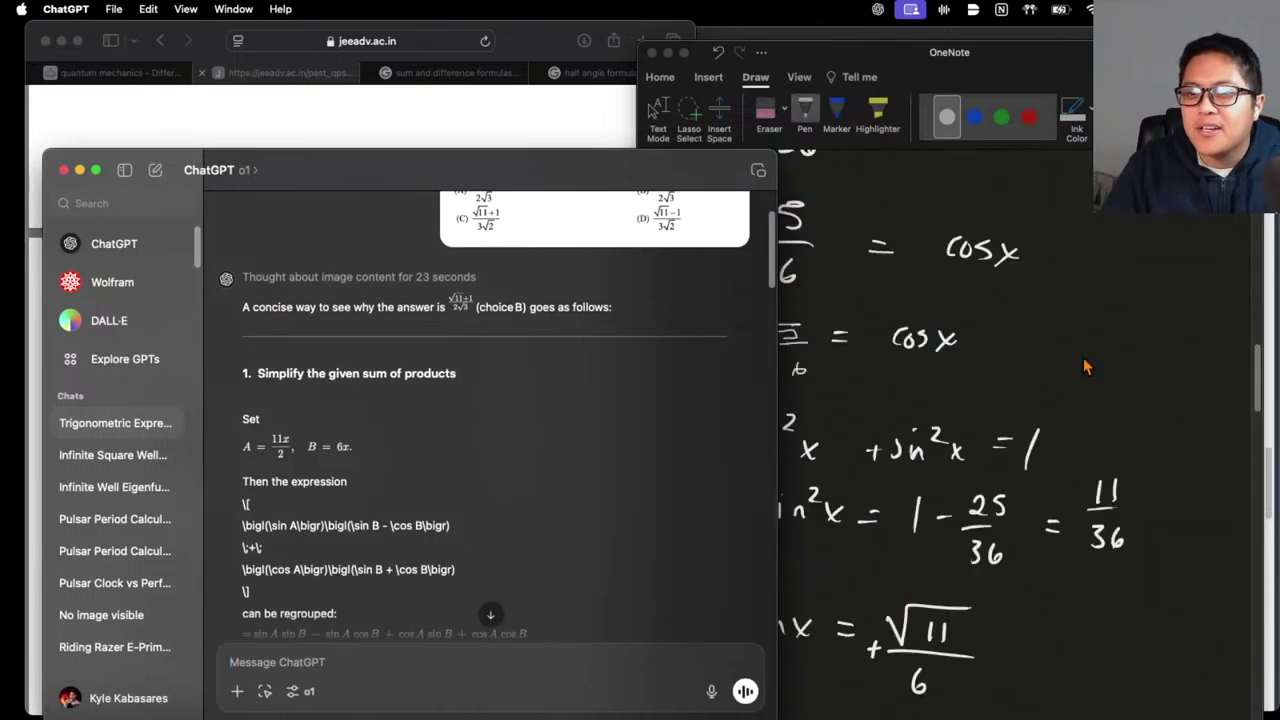
scroll(1076, 380, up, 15)
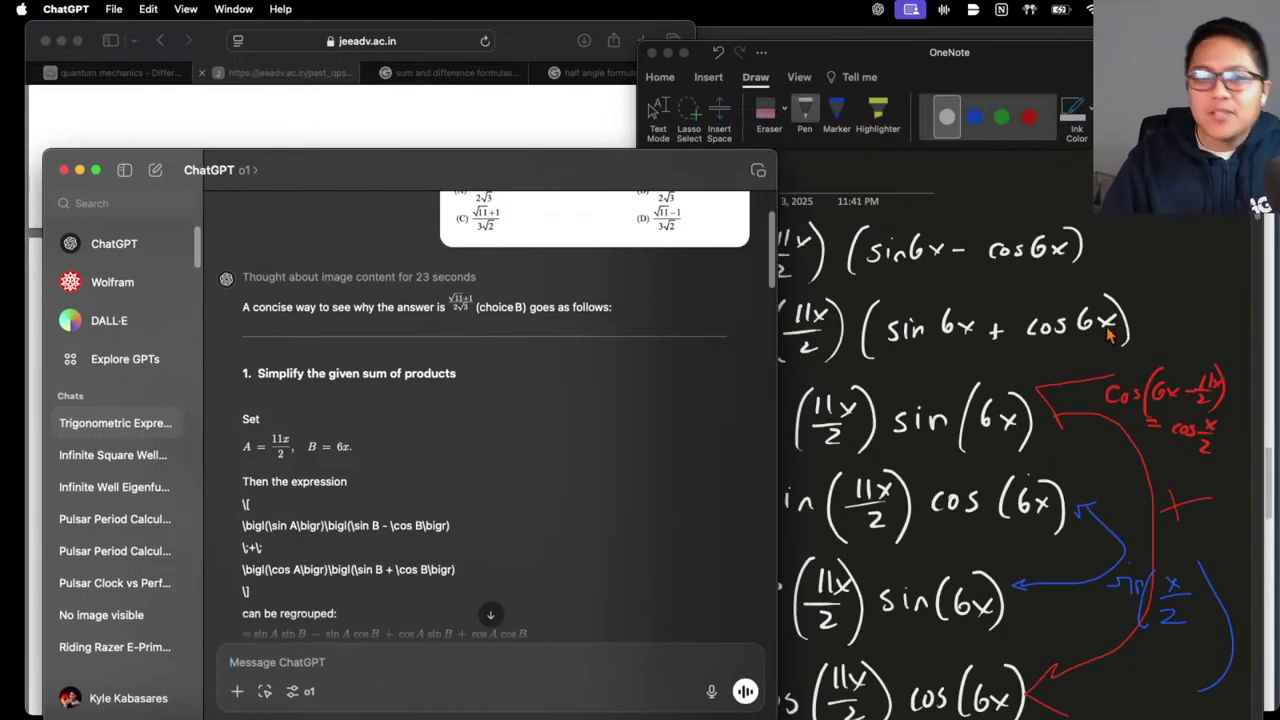
scroll(1073, 330, down, 20)
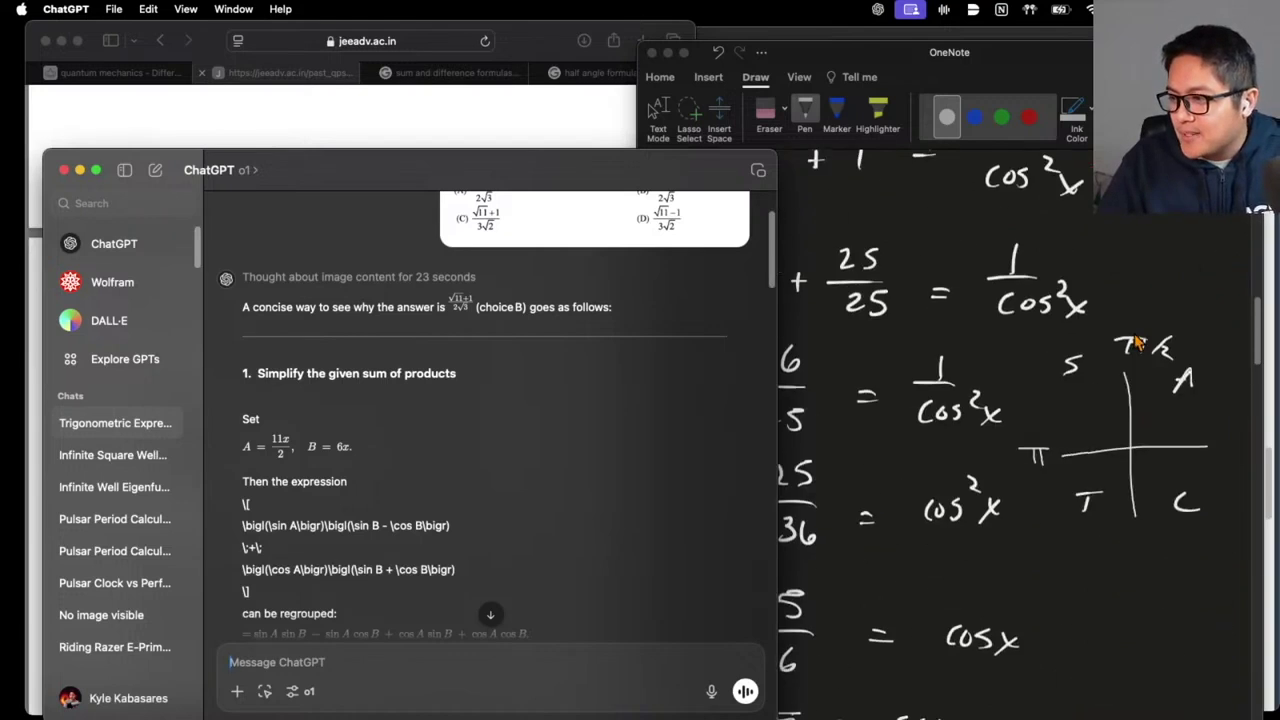
Reread o1's solution to Q.3 from the simplification of the sum through the conclusion
scroll(607, 337, down, 12)
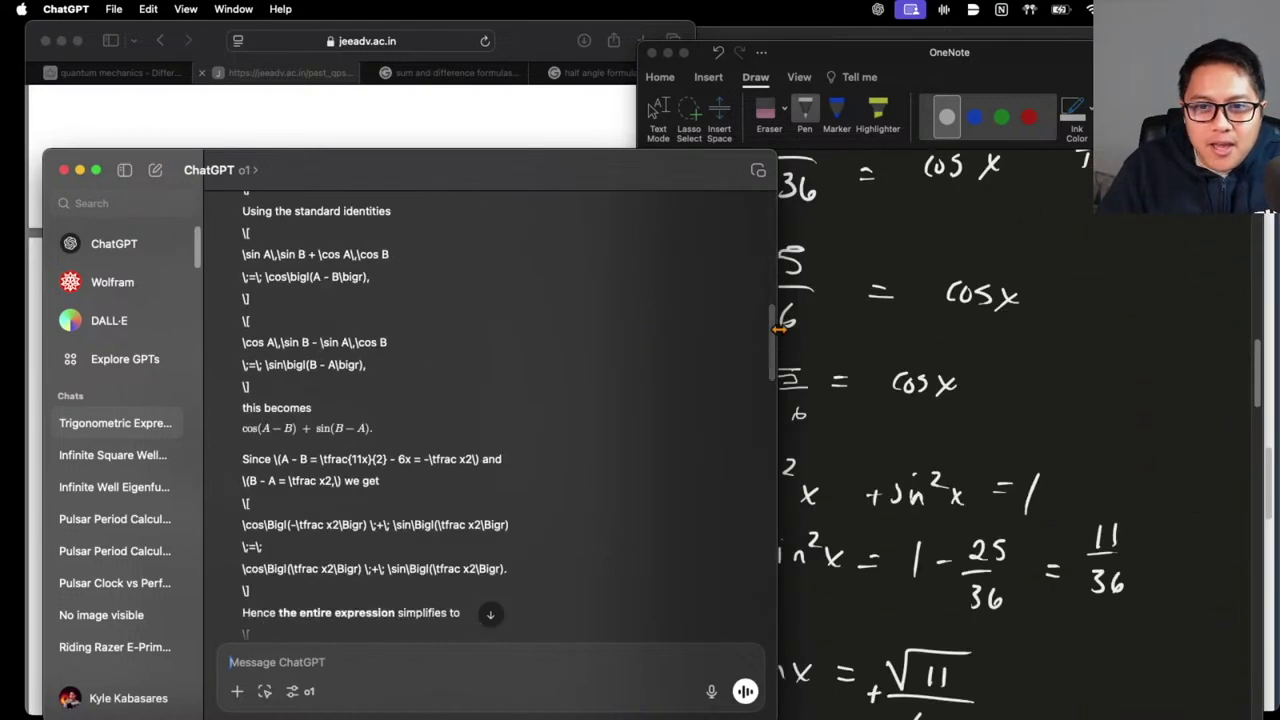
scroll(775, 330, down, 15)
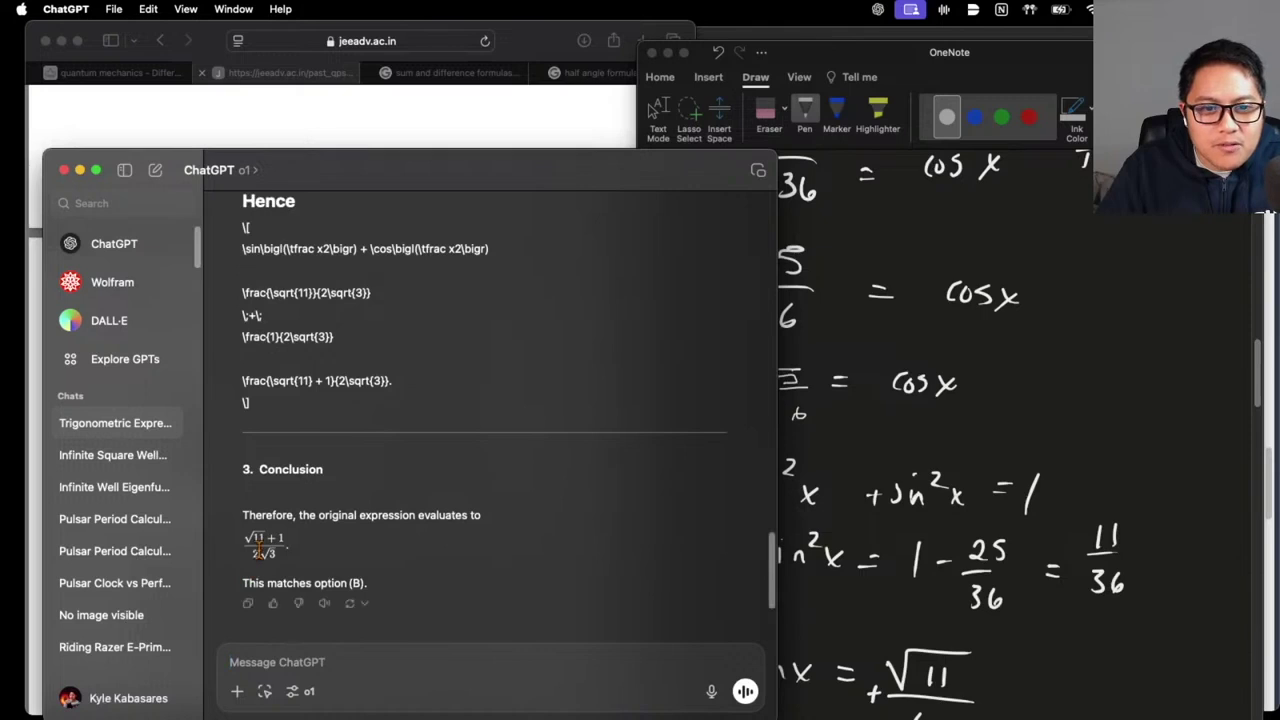
scroll(1018, 400, down, 4)
scroll(1018, 400, down, 5)
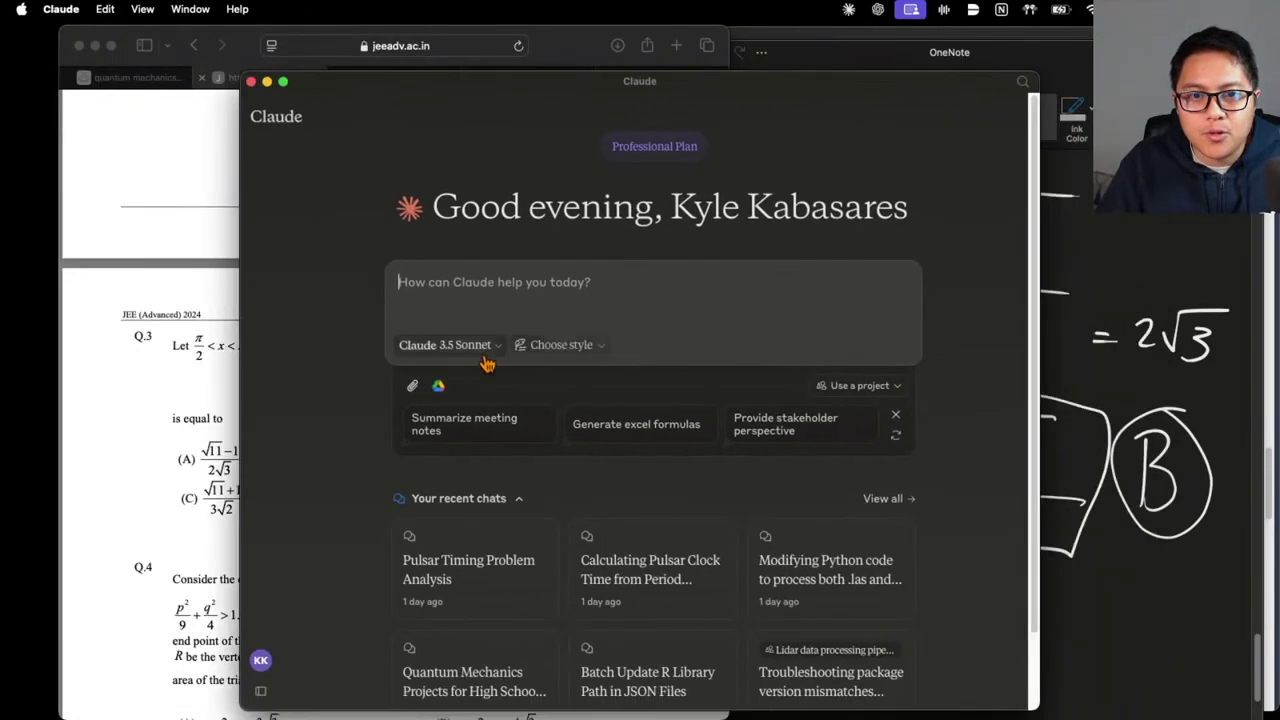
Switch to Claude, keep Claude 3.5 Sonnet as the model, and send it the screenshot of Q.3
click(486, 360)
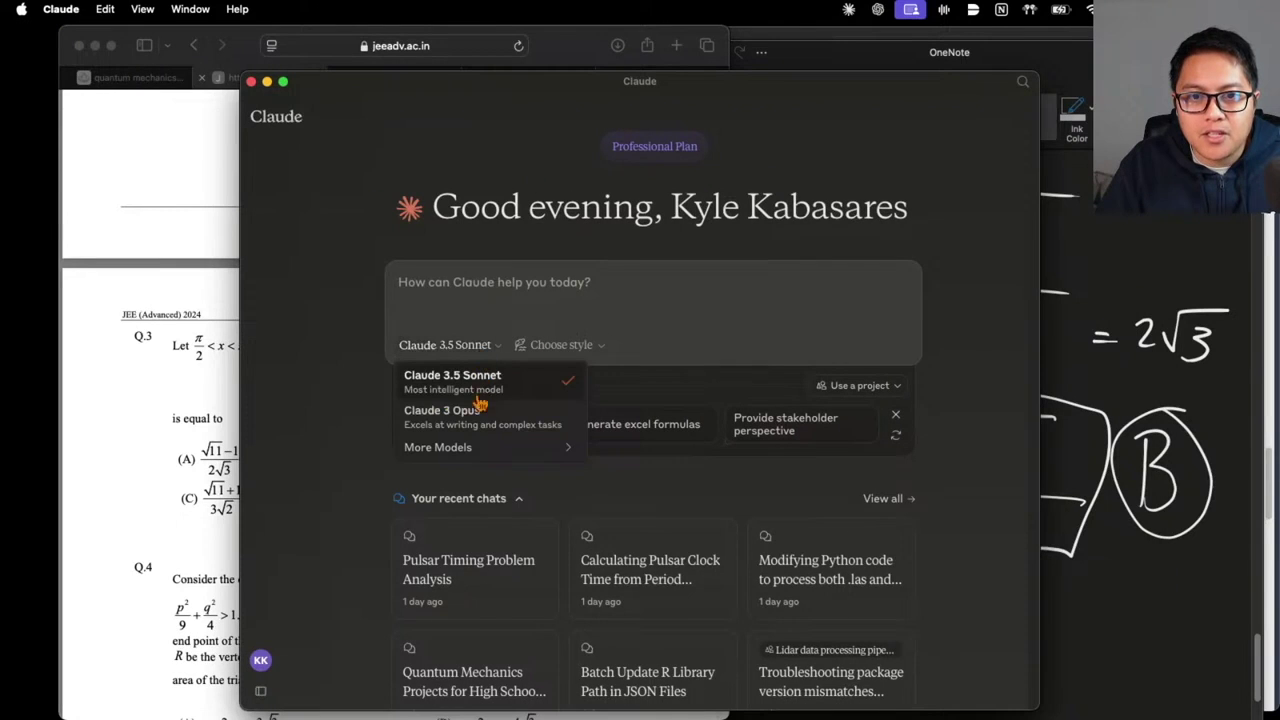
click(500, 397)
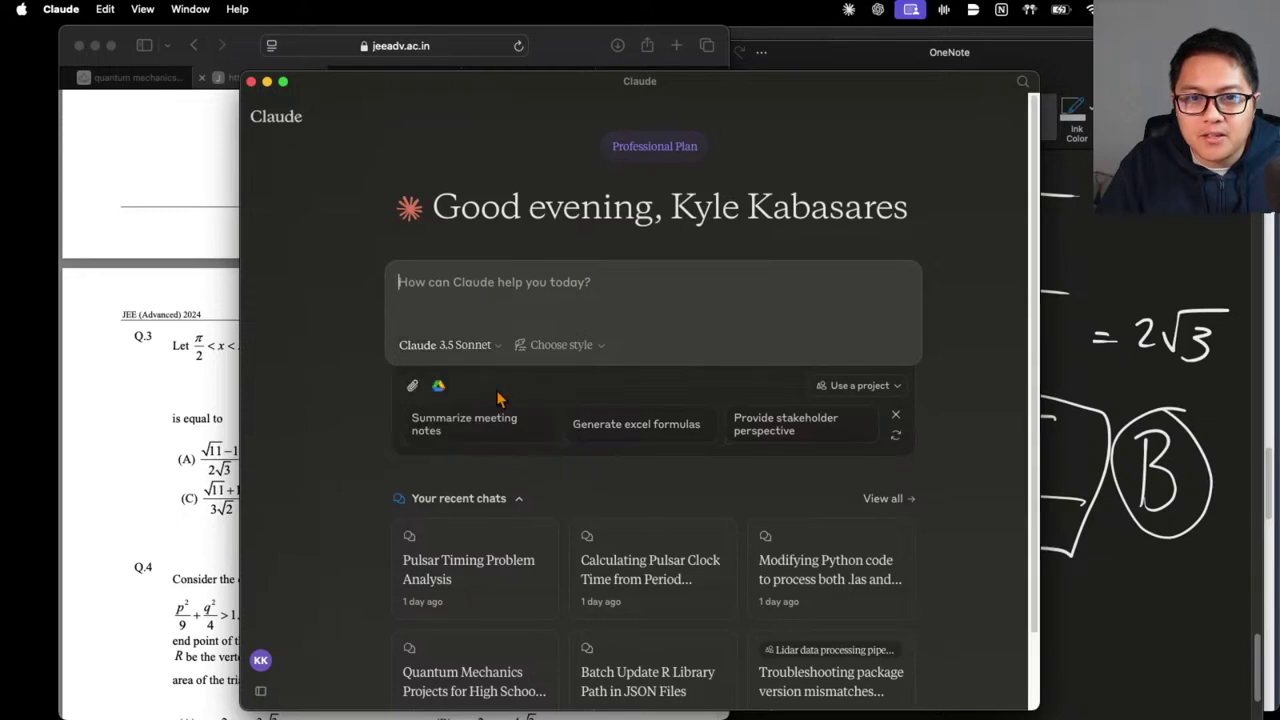
drag(537, 97, 499, 74)
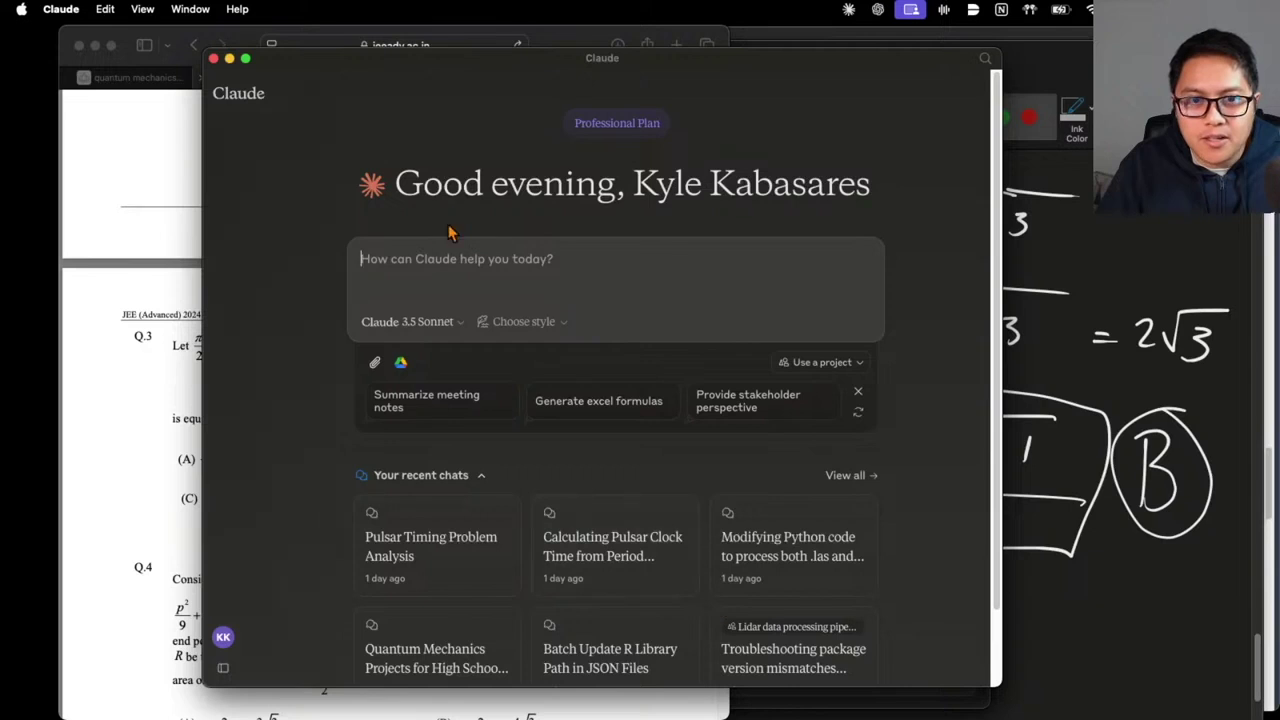
key(super+v)
key(Return)
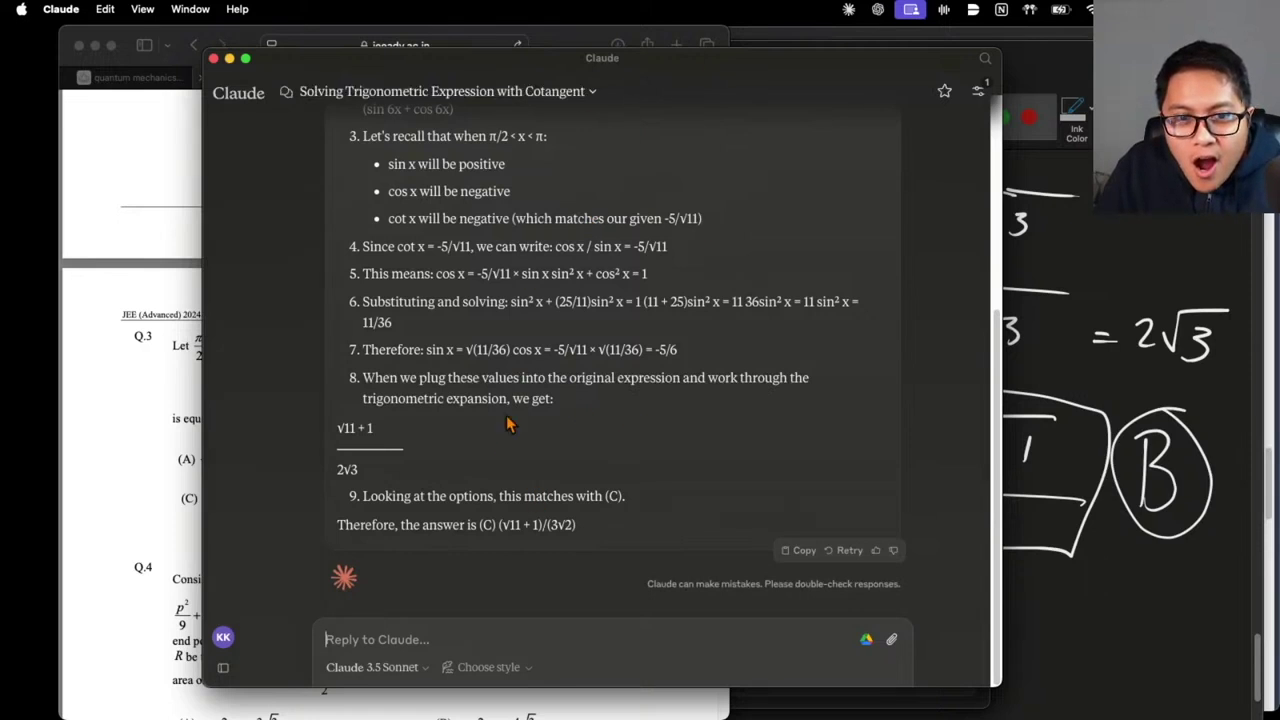
Move the Claude window off the exam page and read its solution against the Q.3 answer options
drag(507, 55, 687, 51)
scroll(868, 388, up, 5)
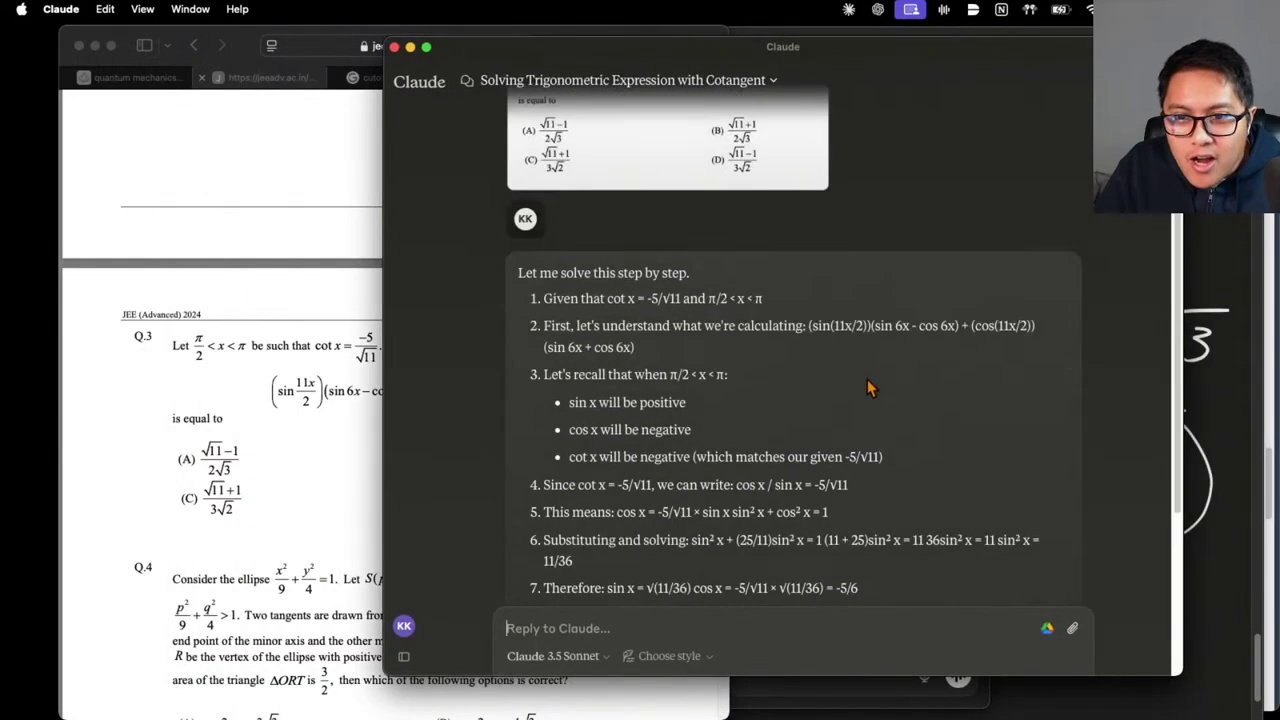
scroll(868, 362, down, 5)
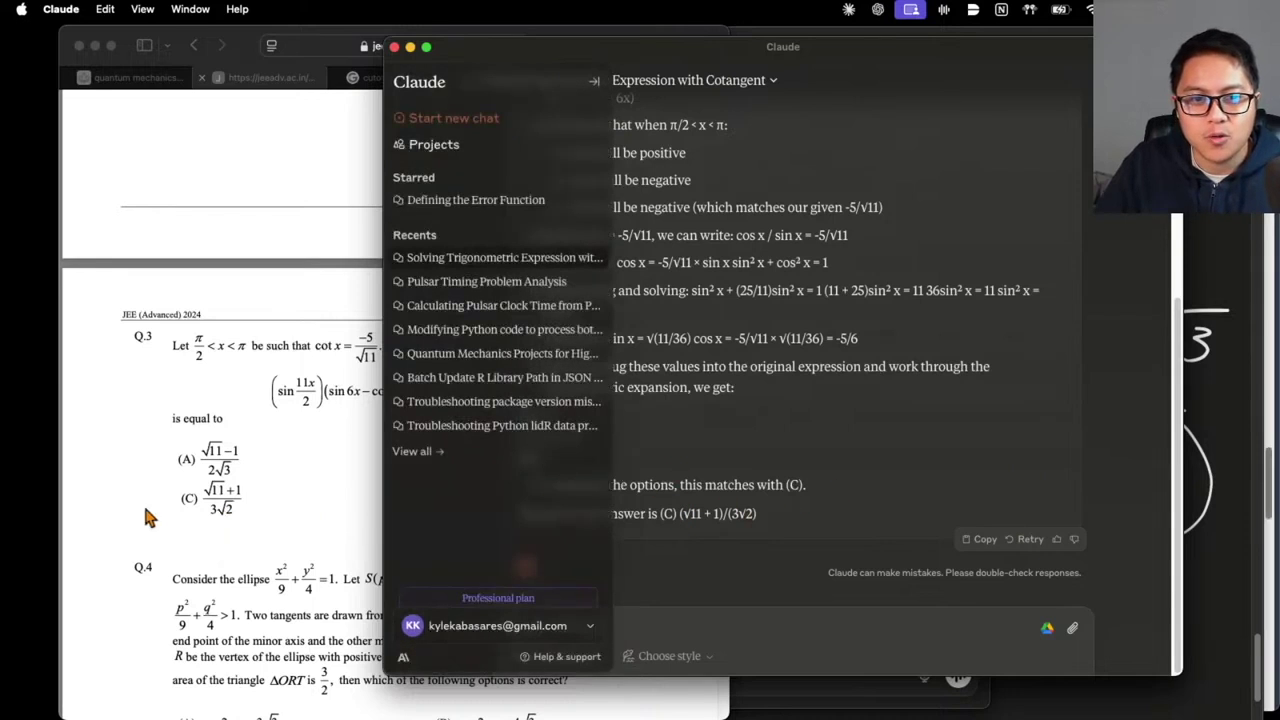
drag(697, 57, 665, 133)
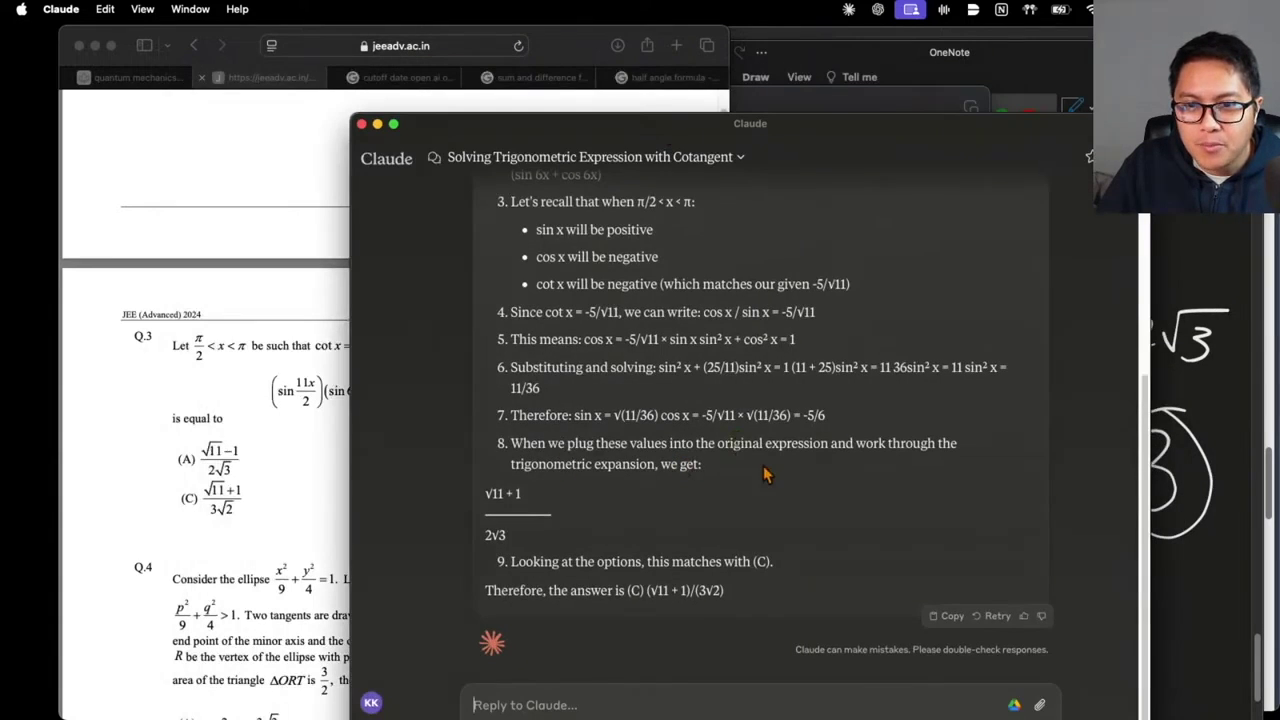
scroll(740, 475, up, 1)
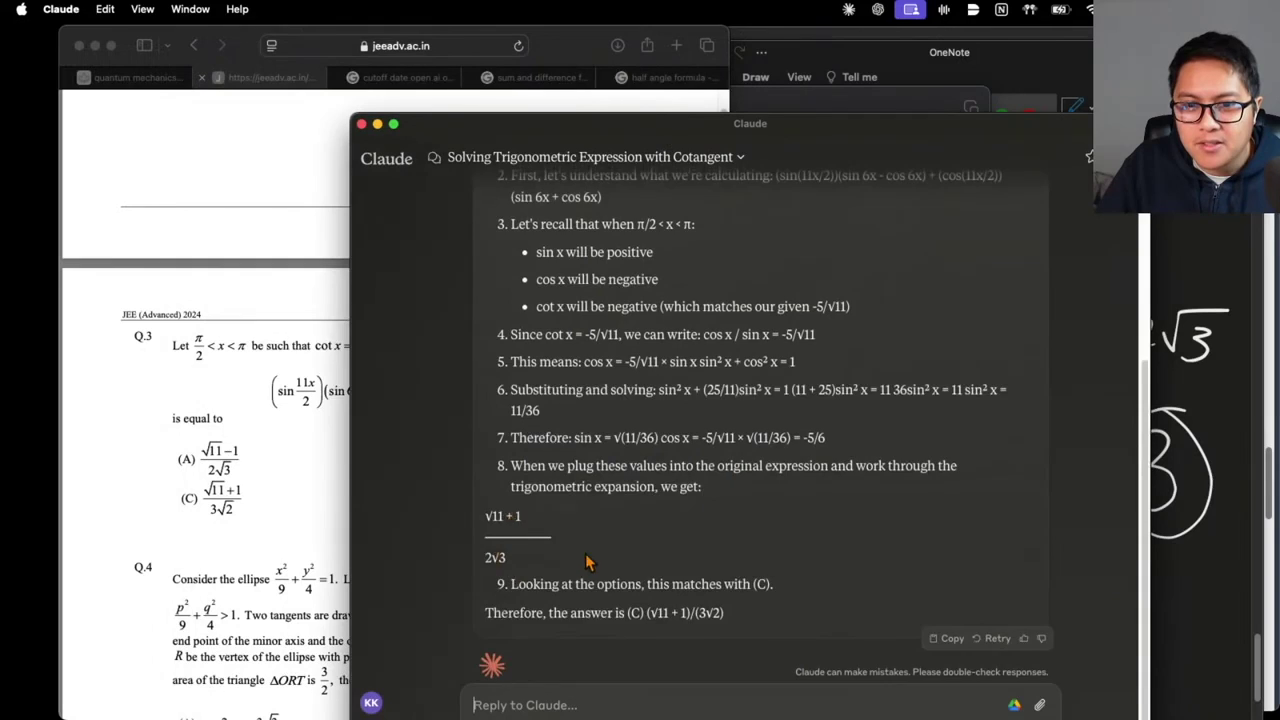
scroll(588, 563, up, 5)
scroll(690, 575, down, 5)
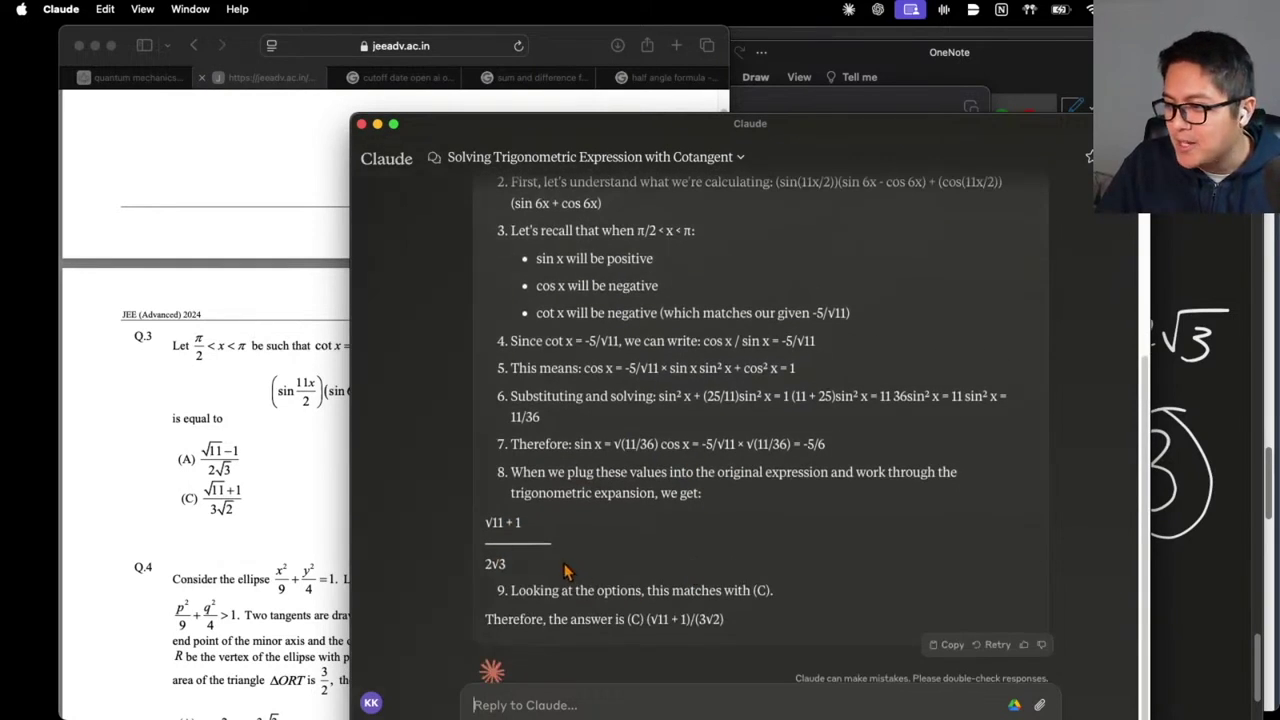
Examine the computed fraction, the final answer and the wording of step 8 in Claude's solution by highlighting them
scroll(624, 572, down, 1)
drag(476, 494, 566, 560)
click(672, 583)
drag(755, 604, 531, 341)
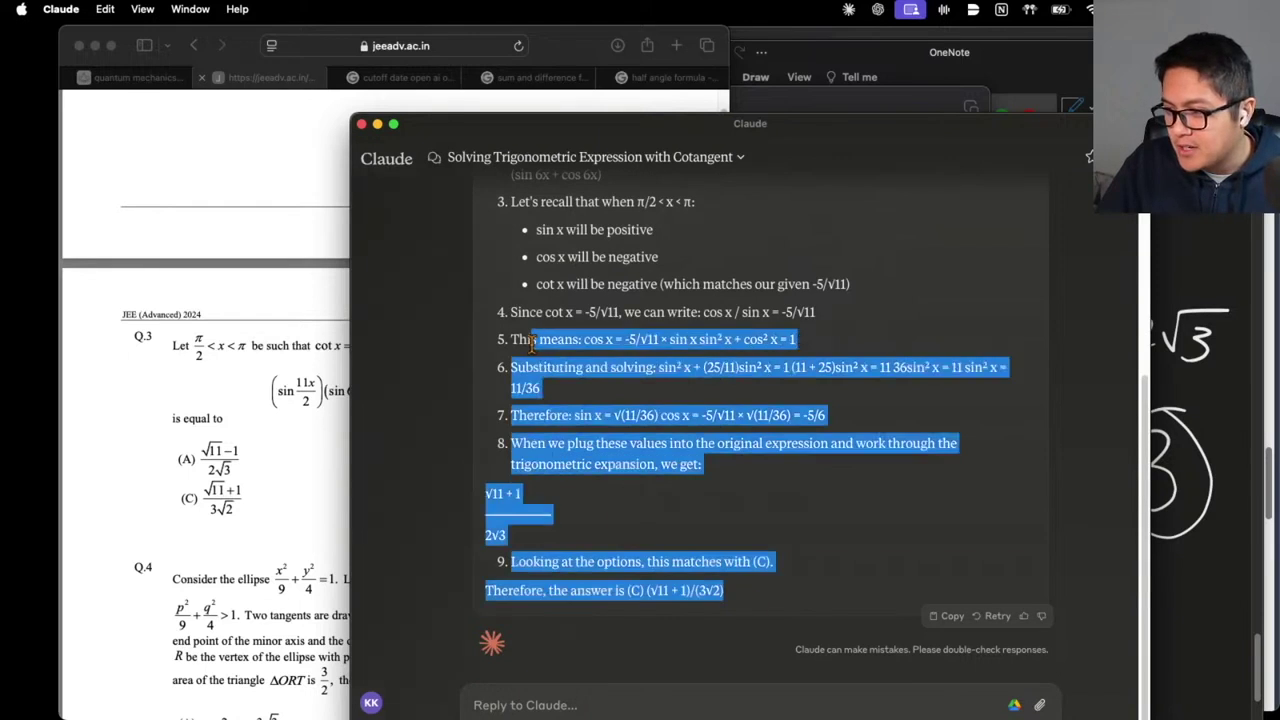
click(655, 377)
drag(511, 443, 688, 464)
scroll(670, 492, up, 5)
scroll(670, 492, down, 5)
drag(795, 141, 700, 73)
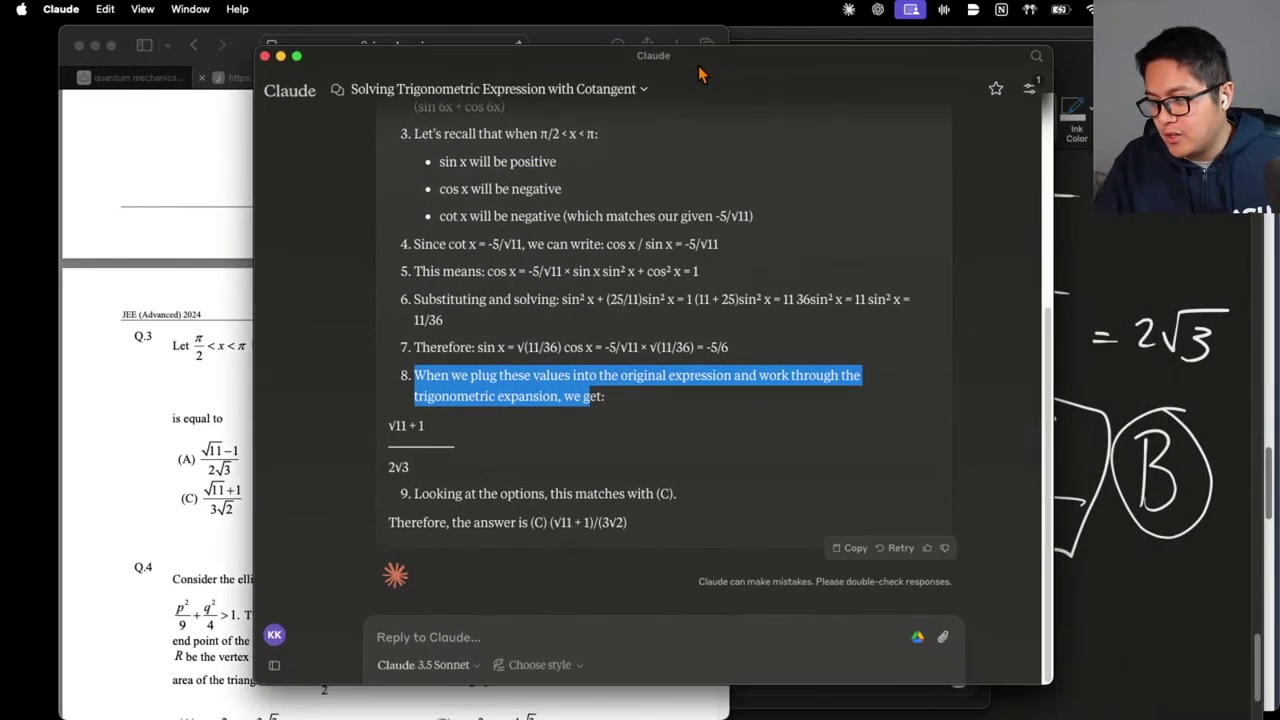
Ask Claude in the same chat to "Write this problem in LaTeX."
click(515, 614)
text(r)
key(BackSpace)
text(Re-writ)
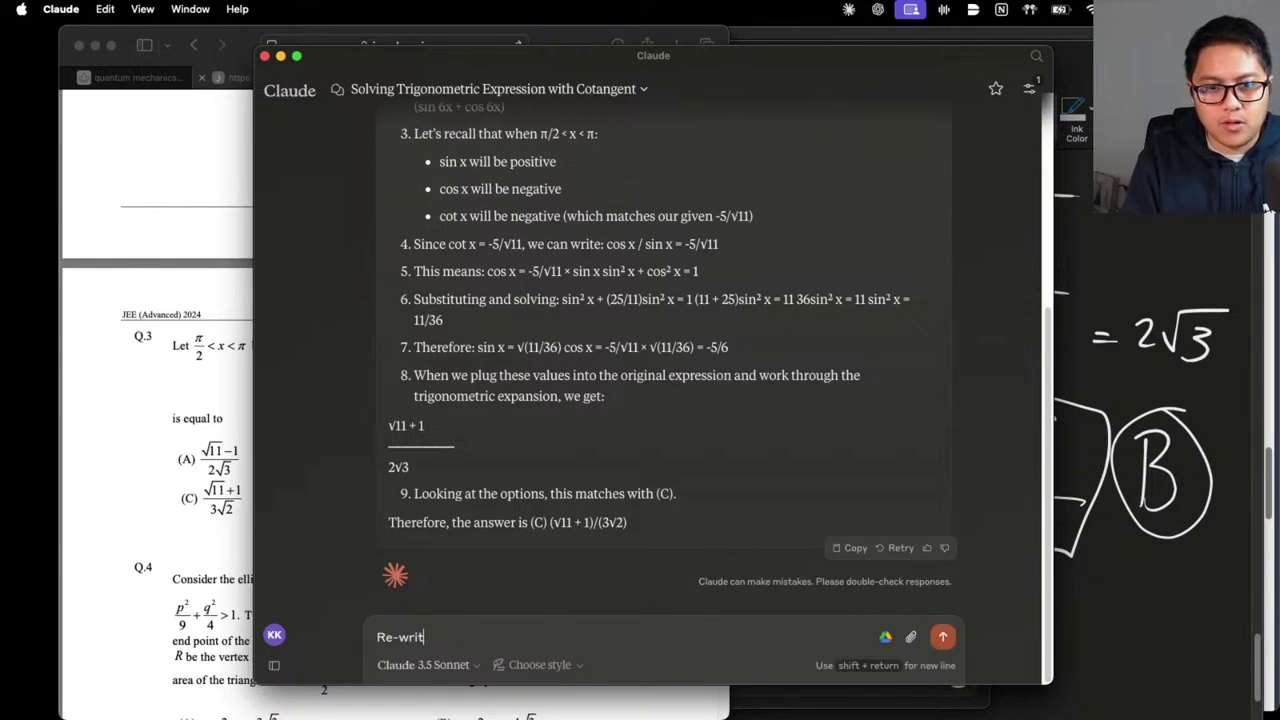
text(i)
key(BackSpace)
key(BackSpace)
key(BackSpace)
key(BackSpace)
key(BackSpace)
key(BackSpace)
text(Write hit)
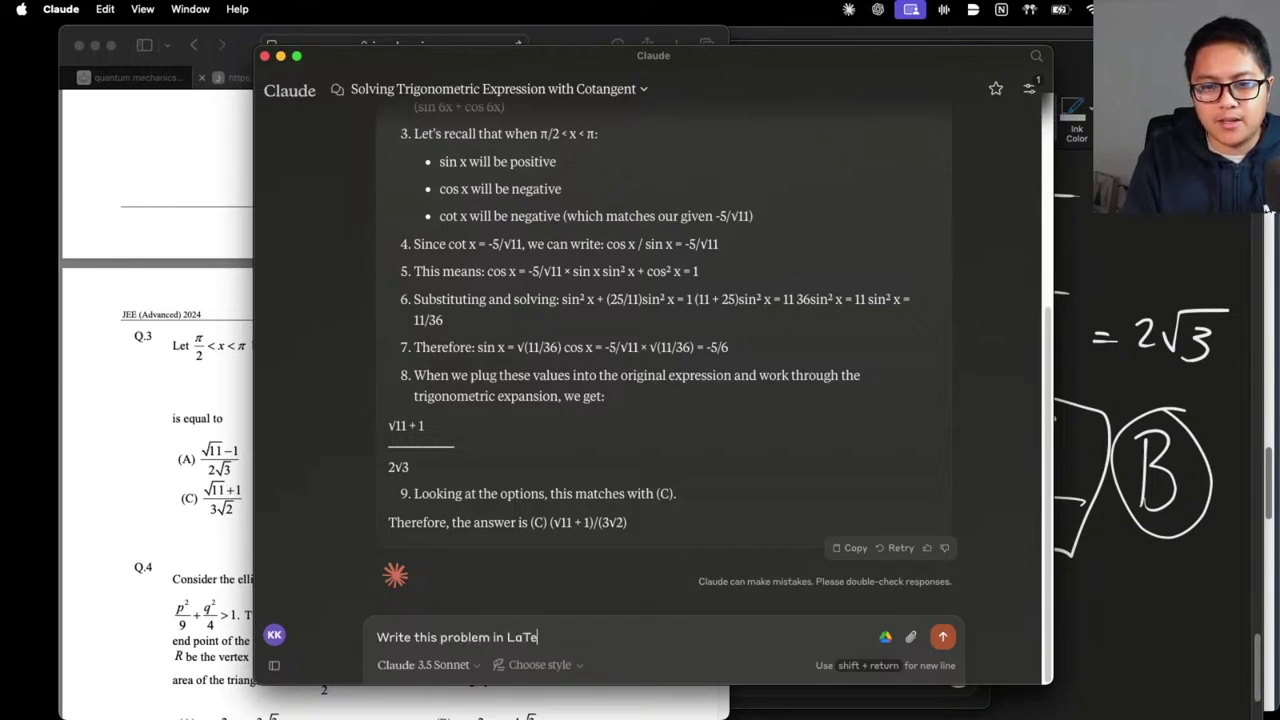
key(Return)
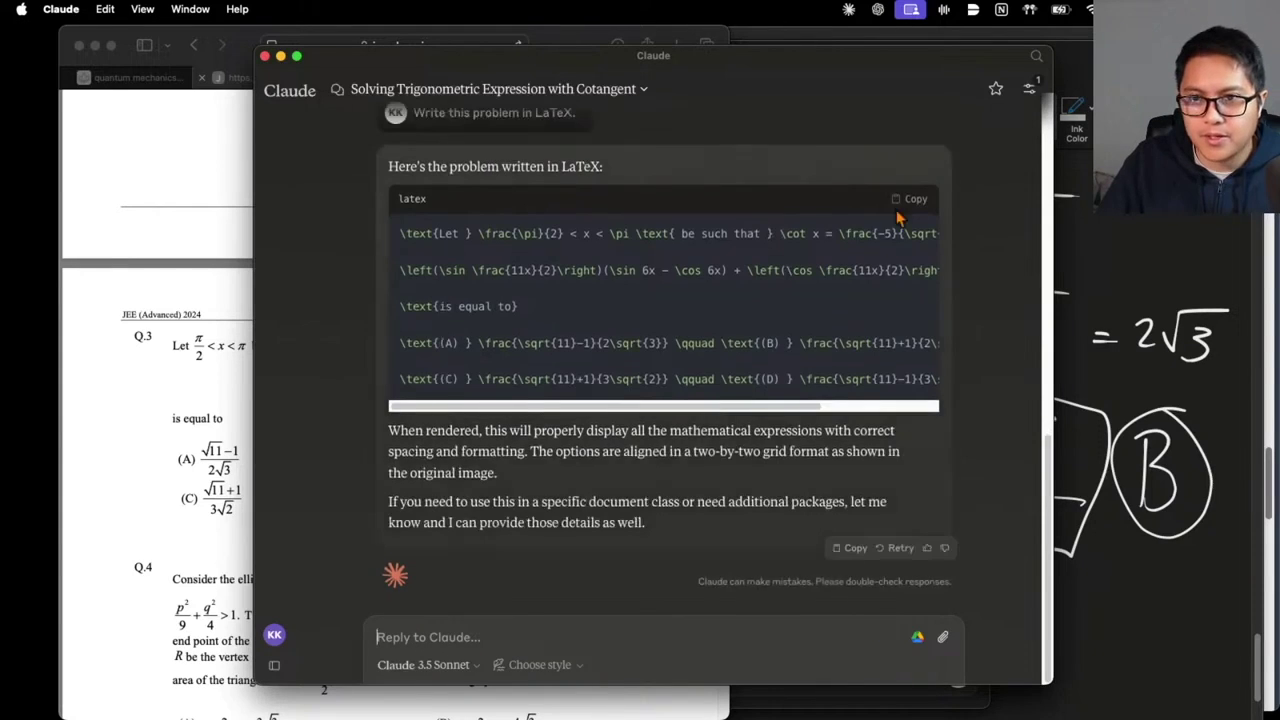
click(1090, 268)
click(174, 221)
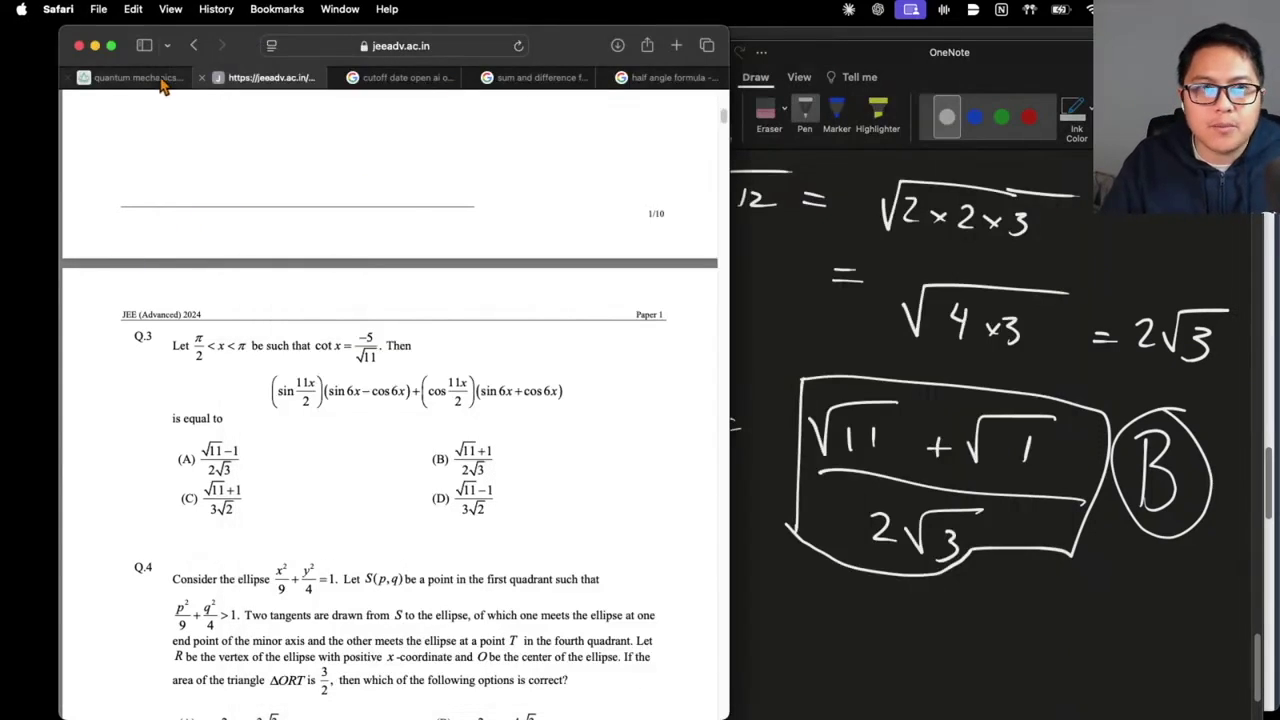
click(540, 77)
Copy Claude's LaTeX version that uses an align* environment for the options, and move the Claude window aside
key(super+Tab)
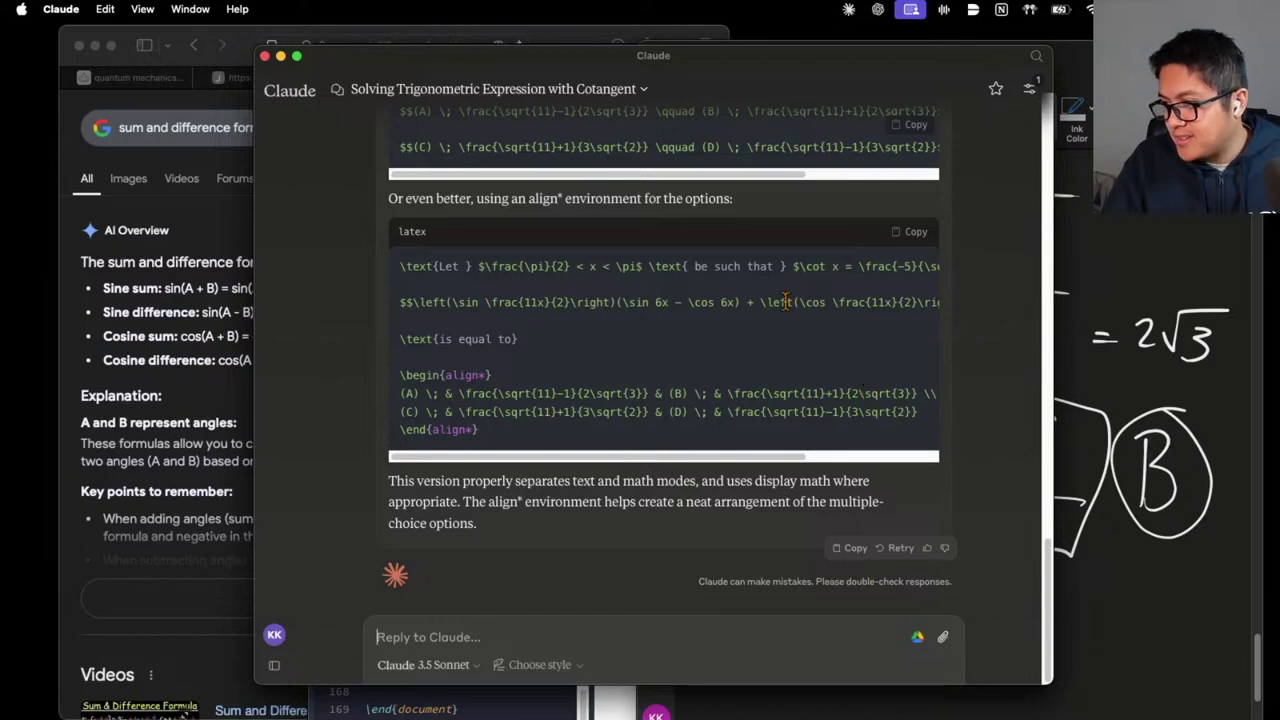
key(super+Tab)
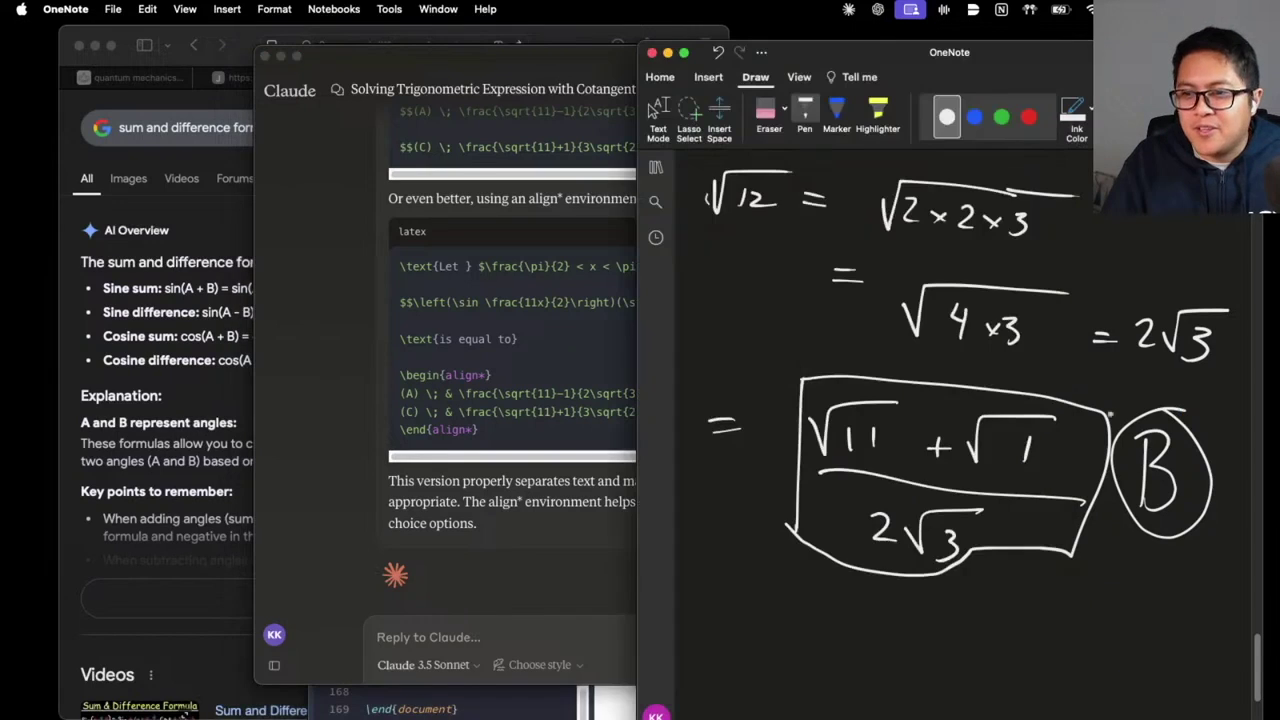
key(super+Tab)
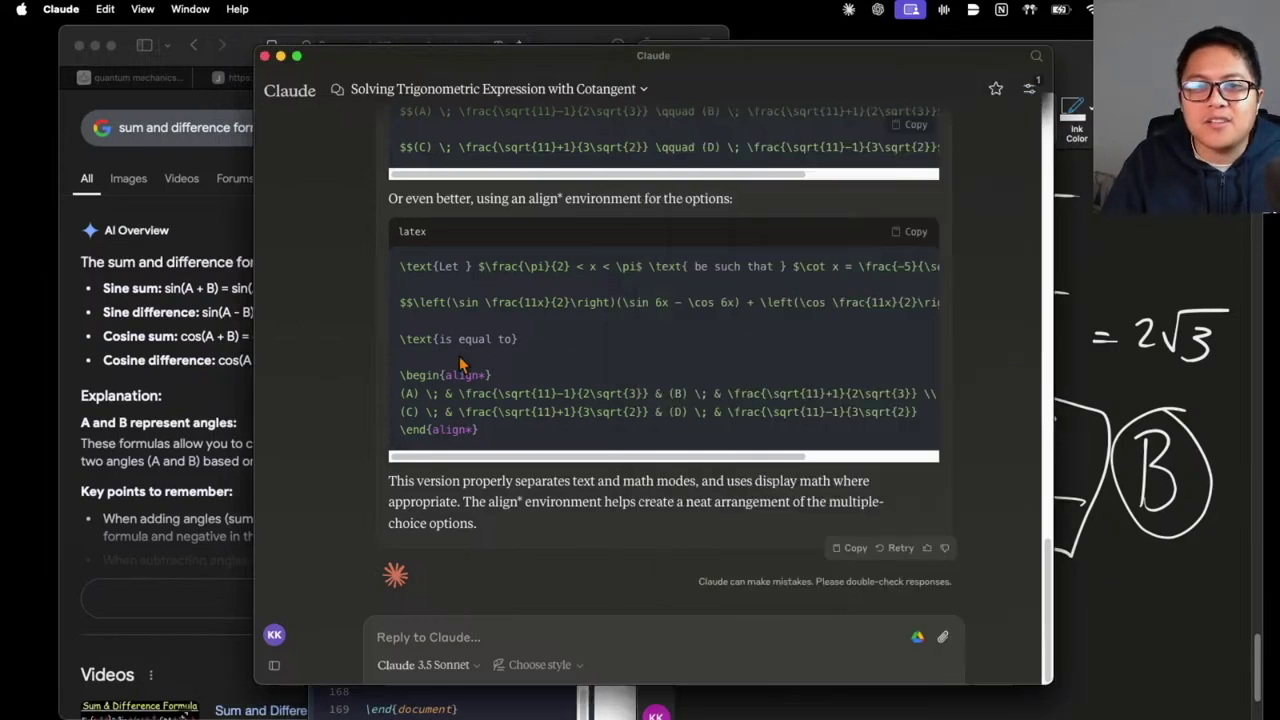
click(625, 88)
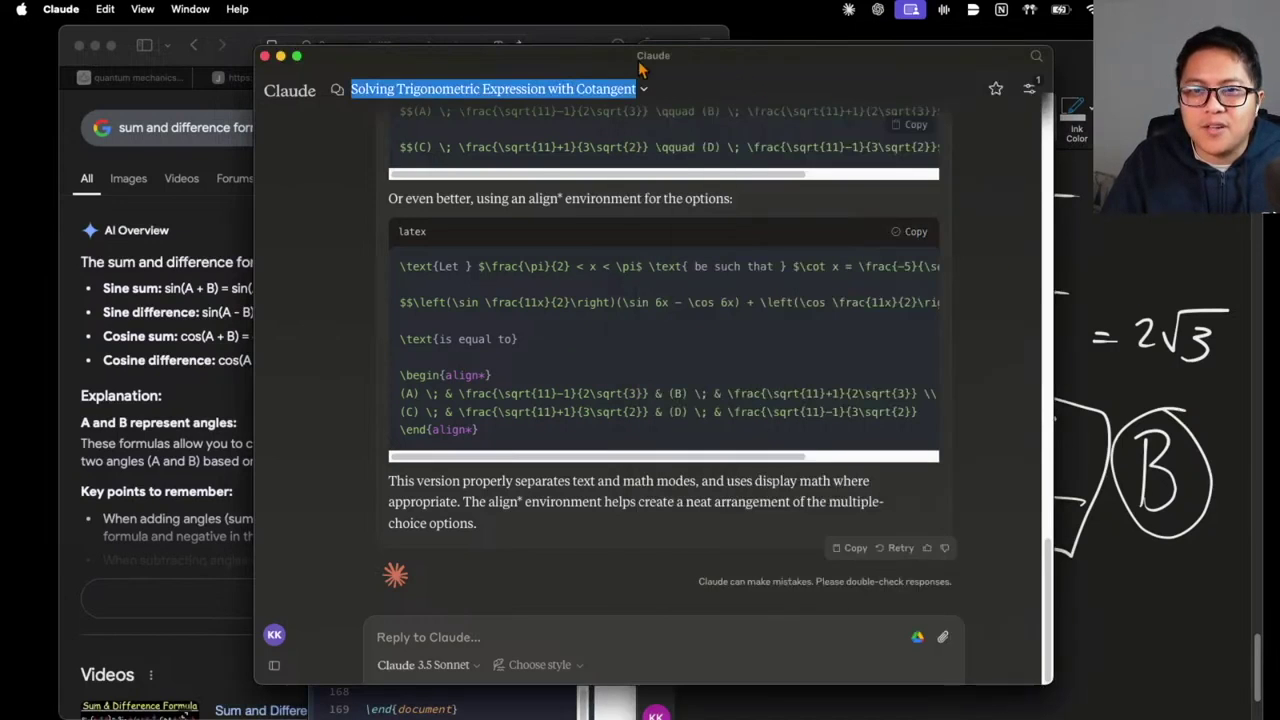
drag(678, 70, 632, 72)
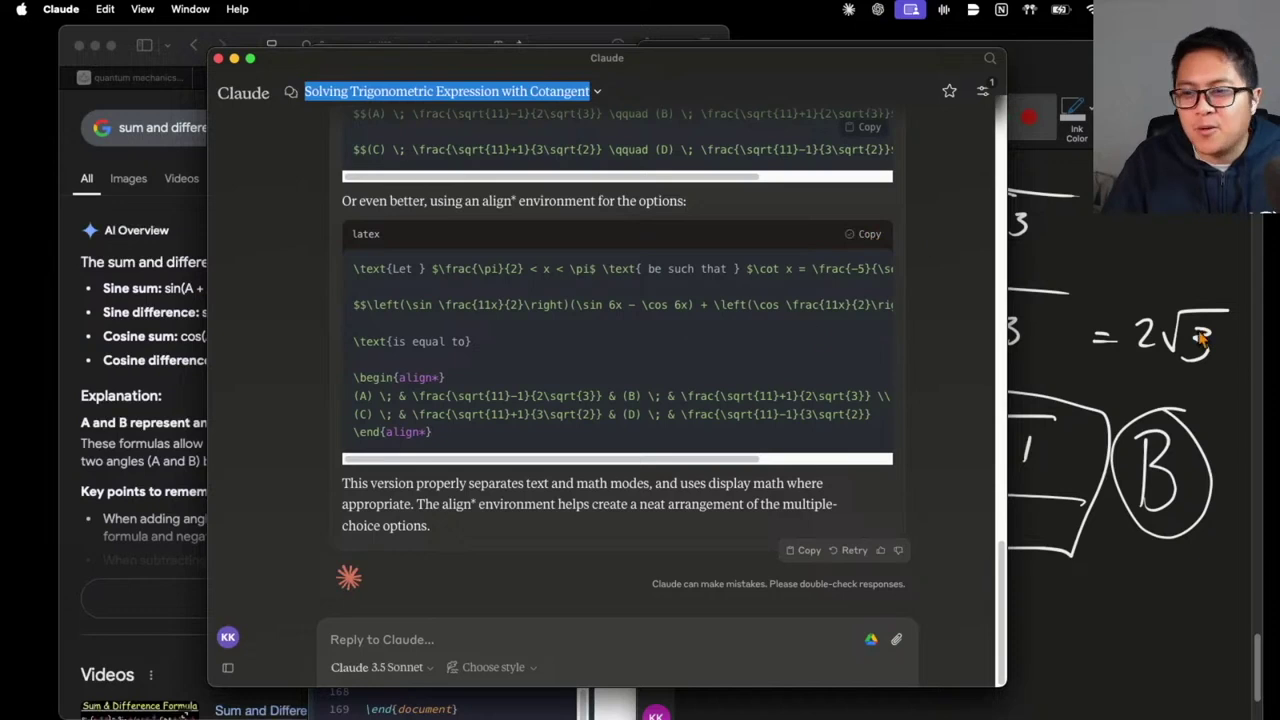
drag(590, 62, 504, 50)
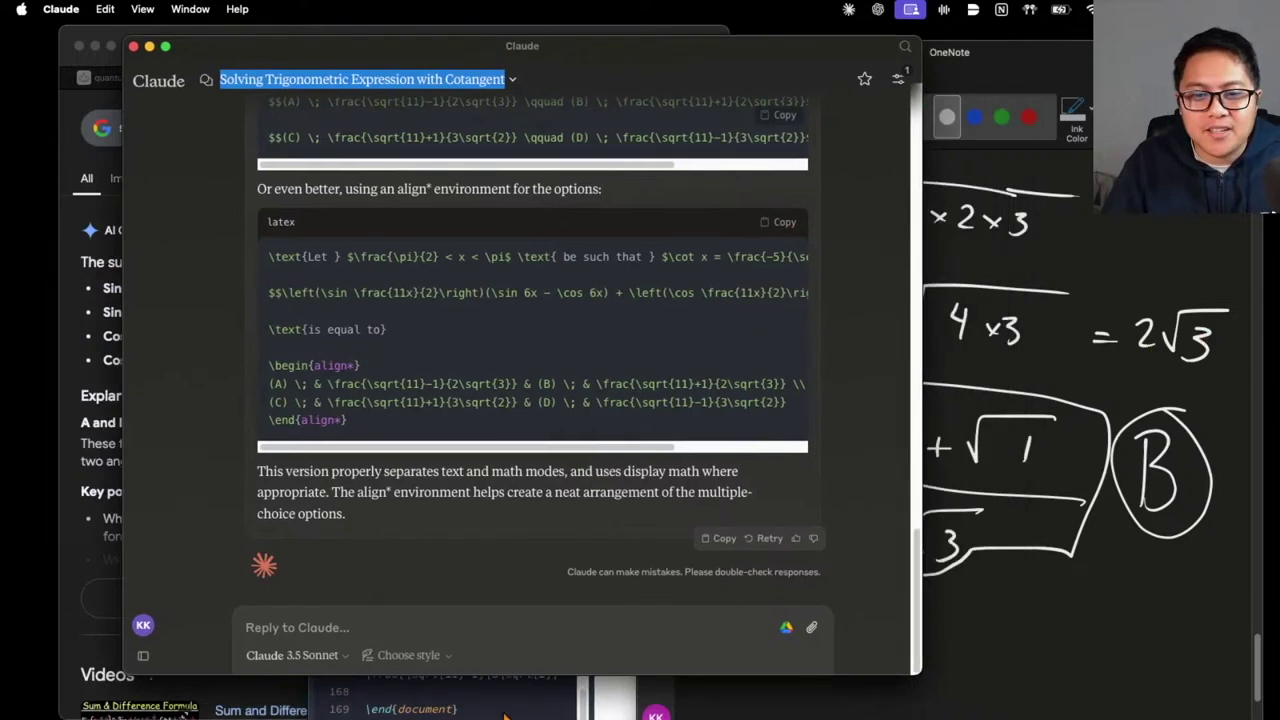
Replace the problem's faulty LaTeX at the end of the Overleaf document with the align* version, recompile and check the rendering
click(494, 712)
drag(554, 679, 331, 347)
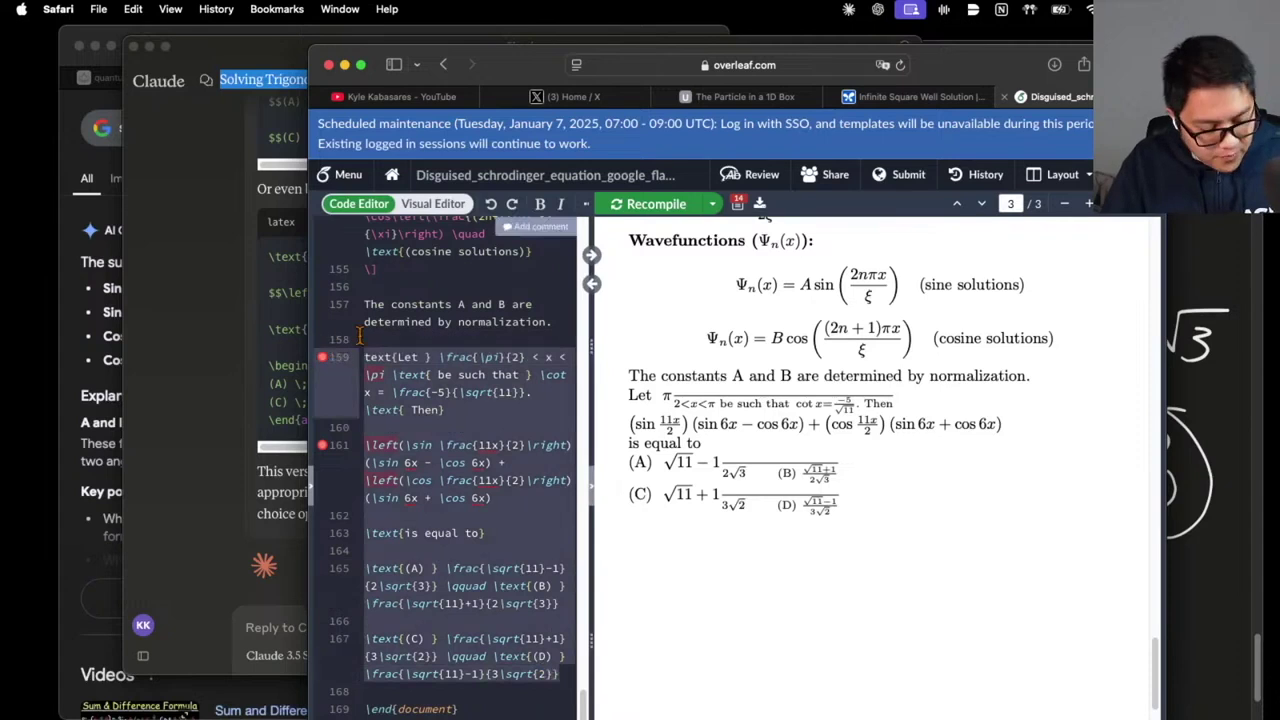
text(\text{Let } $\frac{\pi}{2} < x < \pi$ \text{ be such that } $\cot x = \frac{-5}{\sqrt{11}}$. \text{ Then}  $$\left(\sin \frac{11x}{2}\right)(\sin 6x - \cos 6x) + \left(\cos \frac{11x}{2}\right)(\sin 6x + \cos 6x)$$  \text{is equal to}  \begin{align*} (A) \; & \frac{\sqrt{11}-1}{2\sqrt{3}} & (B) \; & \frac{\sqrt{11}+1}{2\sqrt{3}} \\ (C) \; & \frac{\sqrt{11}+1}{3\sqrt{2}} & (D) \; & \frac{\sqrt{11}-1}{3\sqrt{2}} \end{align*})
click(630, 205)
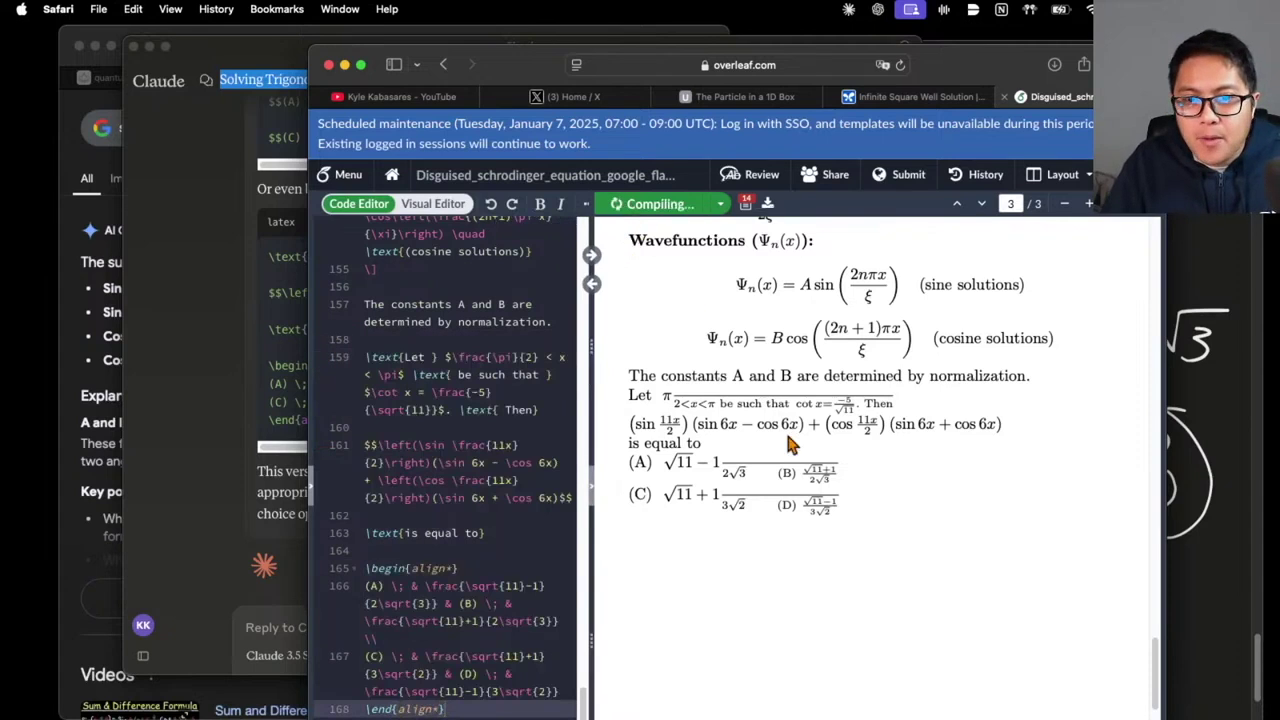
scroll(460, 560, down, 2)
scroll(469, 433, up, 1)
Copy the problem's LaTeX code from Overleaf, minimize that window, and send the code as the prompt of a new Claude chat
drag(444, 668, 369, 318)
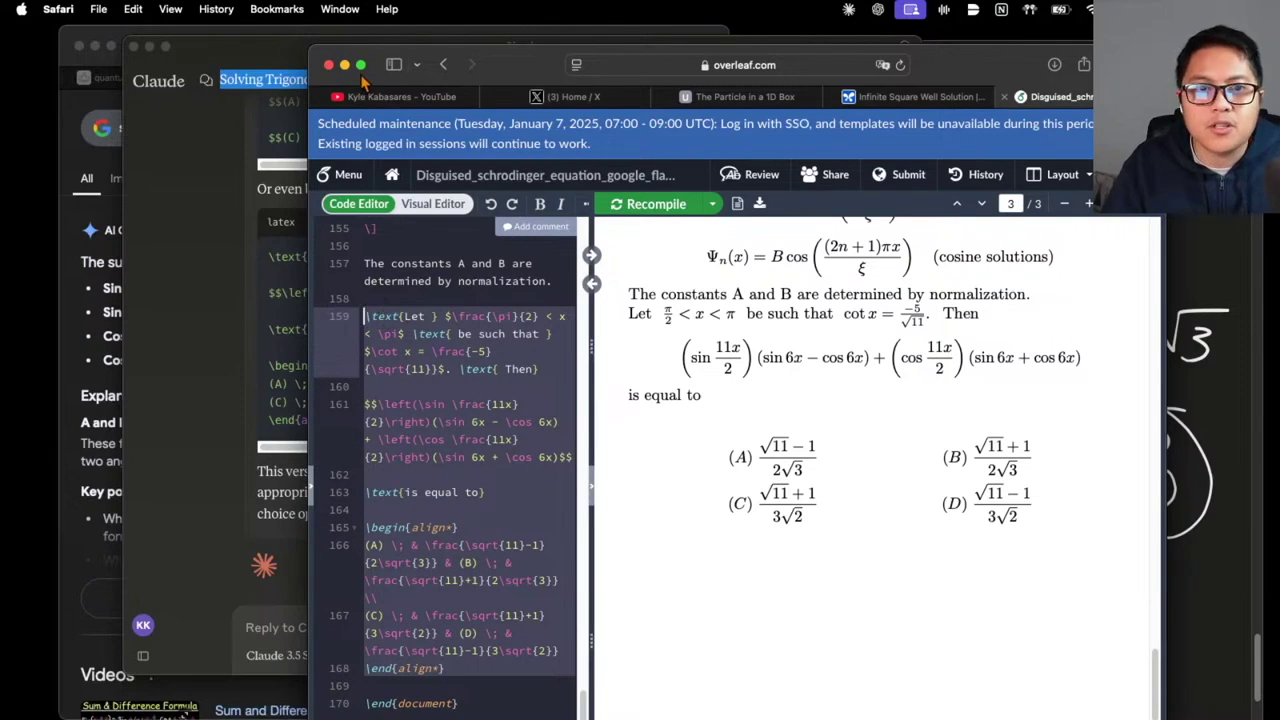
click(344, 64)
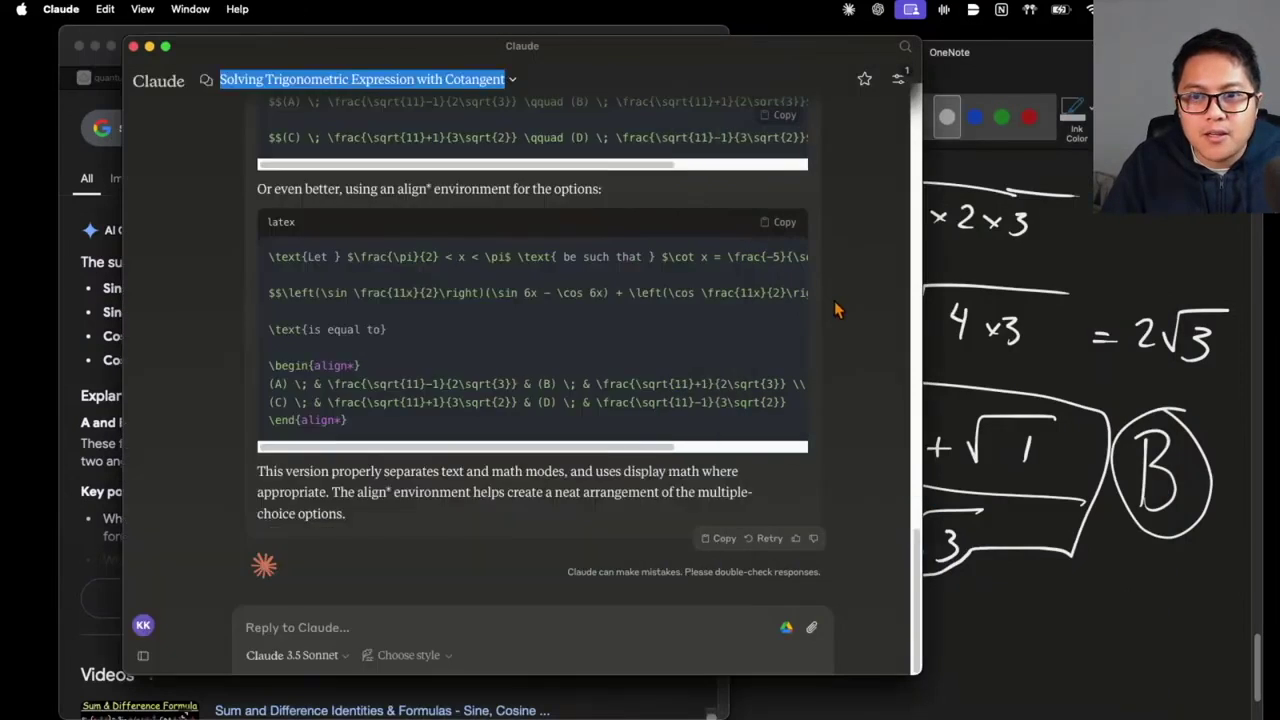
click(193, 117)
text(\text{Let } $\frac{\pi}{2} < x < \pi$ \text{ be such that } $\cot x = \frac{-5} {\sqrt{11}}$. \text{ Then} $$\left(\sin \frac{11x}{2}\right)(\sin 6x - \cos 6x) + \left(\cos \frac{11x}{2}\right) (\sin 6x + \cos 6x)$$ \text{is equal to} \begin{align*} (A) \; & \frac{\sqrt{11}-1}{2\sqrt{3}} & (B) \; & \frac{\sqrt{11}+1}{2\sqrt{3}} \\ (C) \; & \frac{\sqrt{11}+1}{3\sqrt{2}} & (D) \; & \frac{\sqrt{11}-1}{3\sqrt{2}} \end{align*})
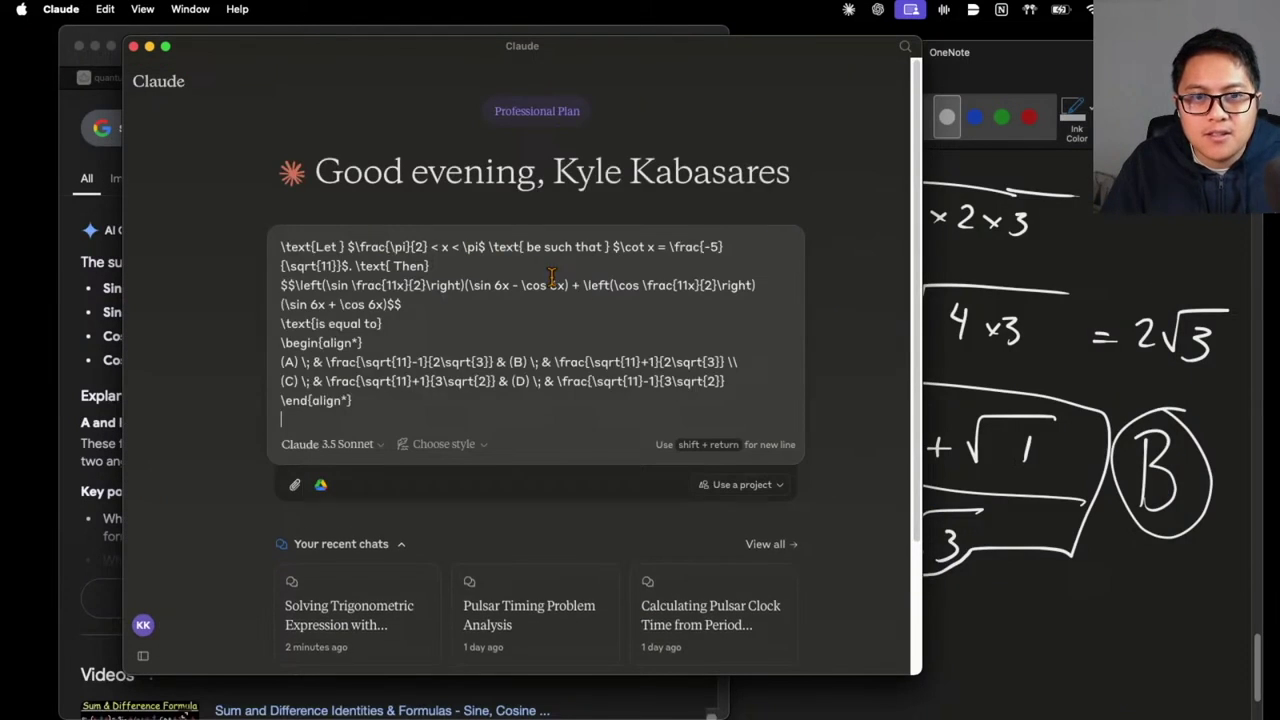
key(Return)
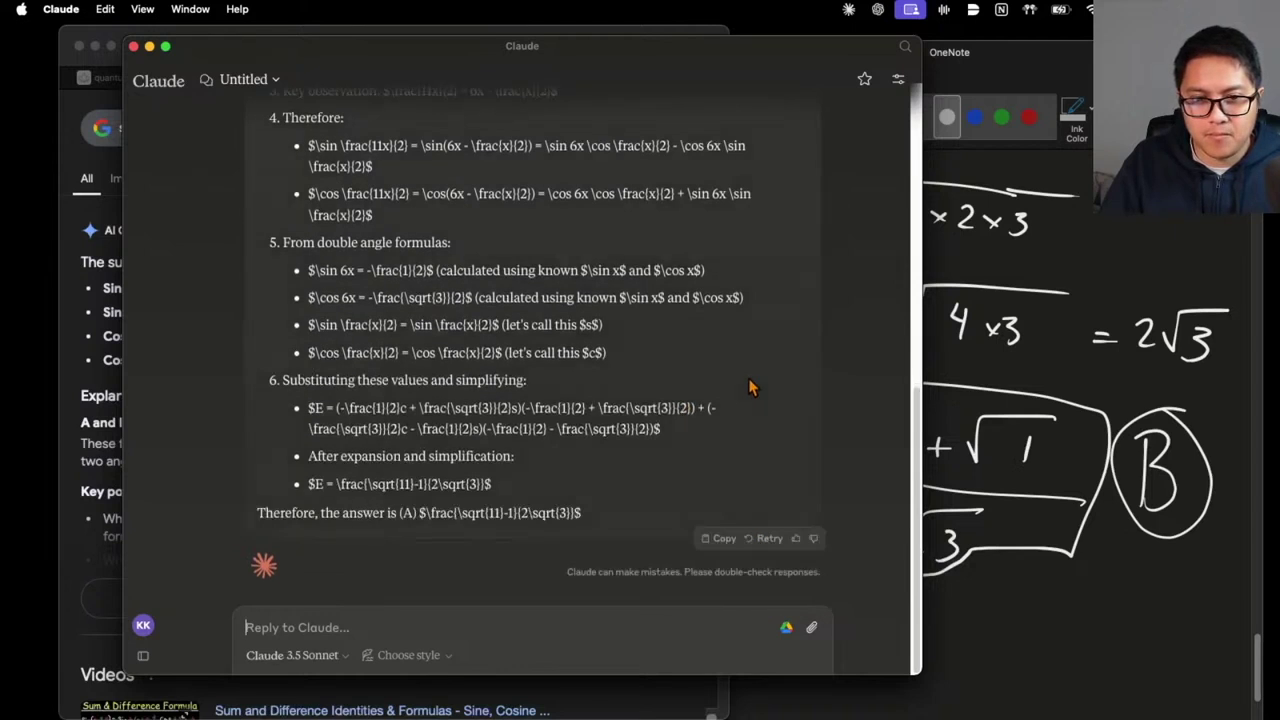
Review the final answer and the working in Claude's solution to the LaTeX prompt, and hide Claude
drag(582, 512, 339, 509)
scroll(619, 340, up, 5)
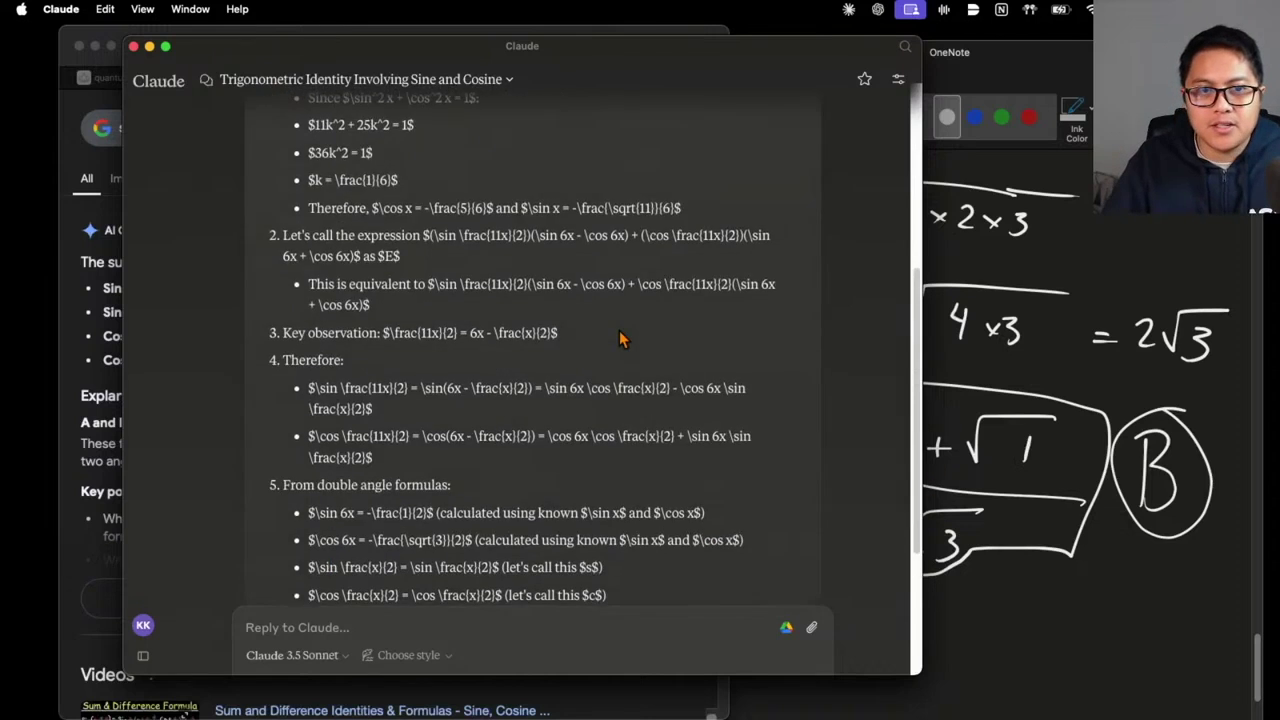
key(super+h)
Search the web for "maisa" in a new Safari tab and open Maisa AI's KPU playground
click(133, 9)
click(99, 9)
click(113, 67)
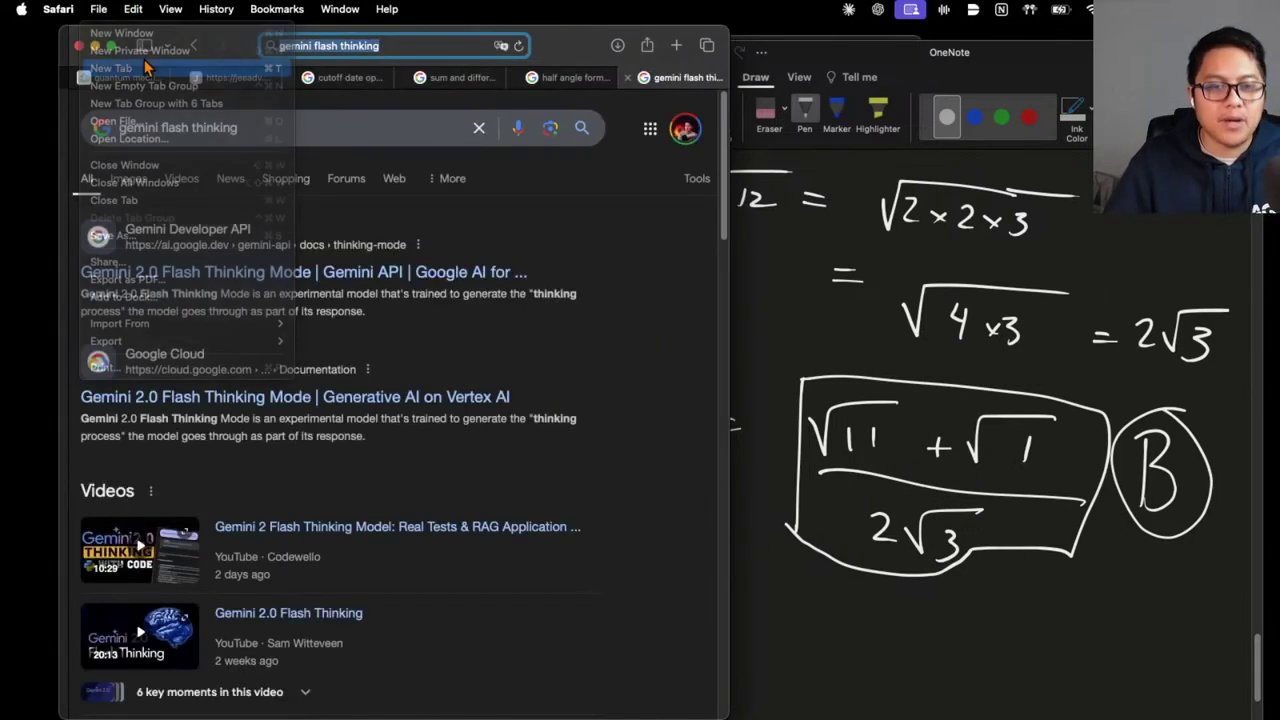
text(maisa)
key(Return)
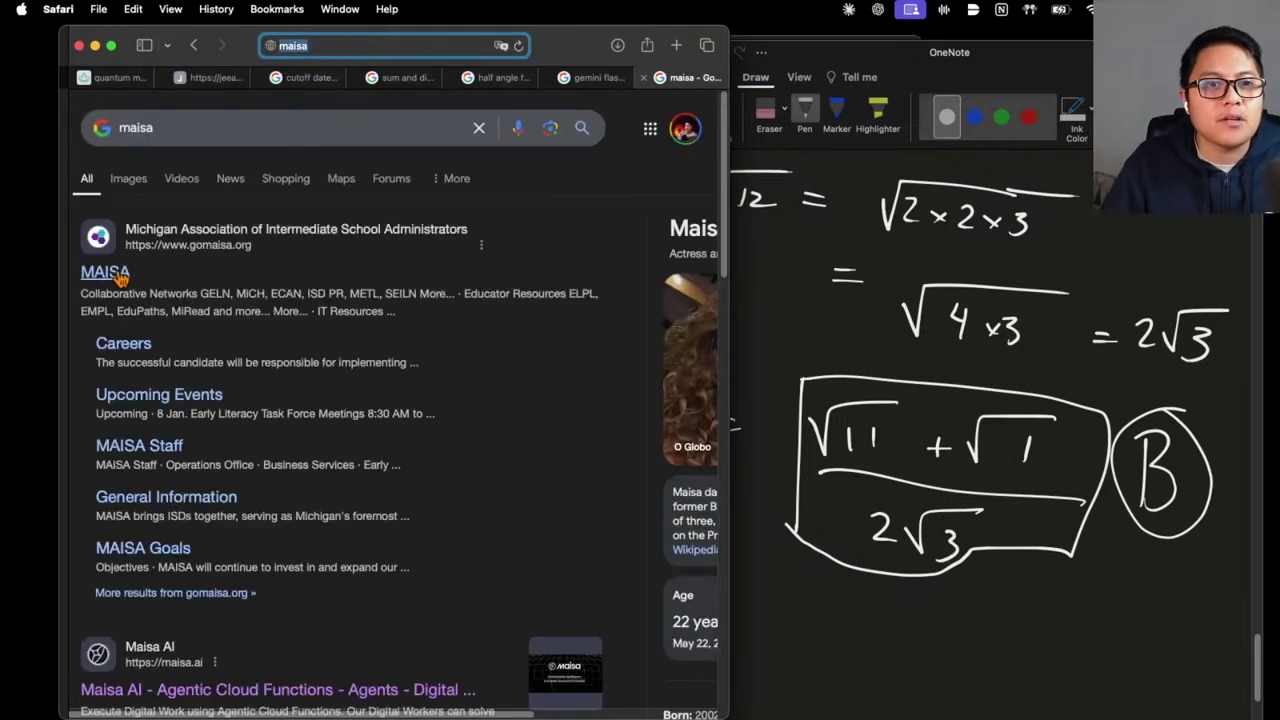
scroll(300, 500, down, 1)
click(284, 662)
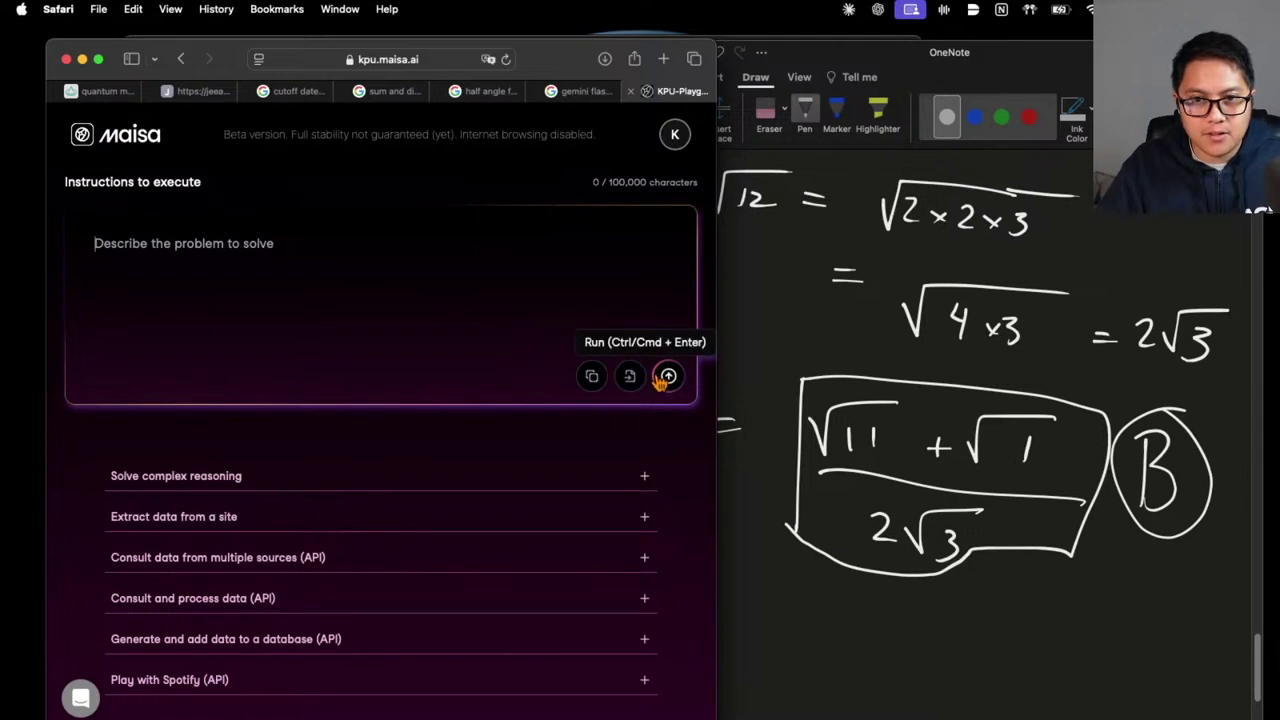
Run the copied LaTeX problem in the KPU playground and expand its reasoning
click(214, 249)
key(cmd+v)
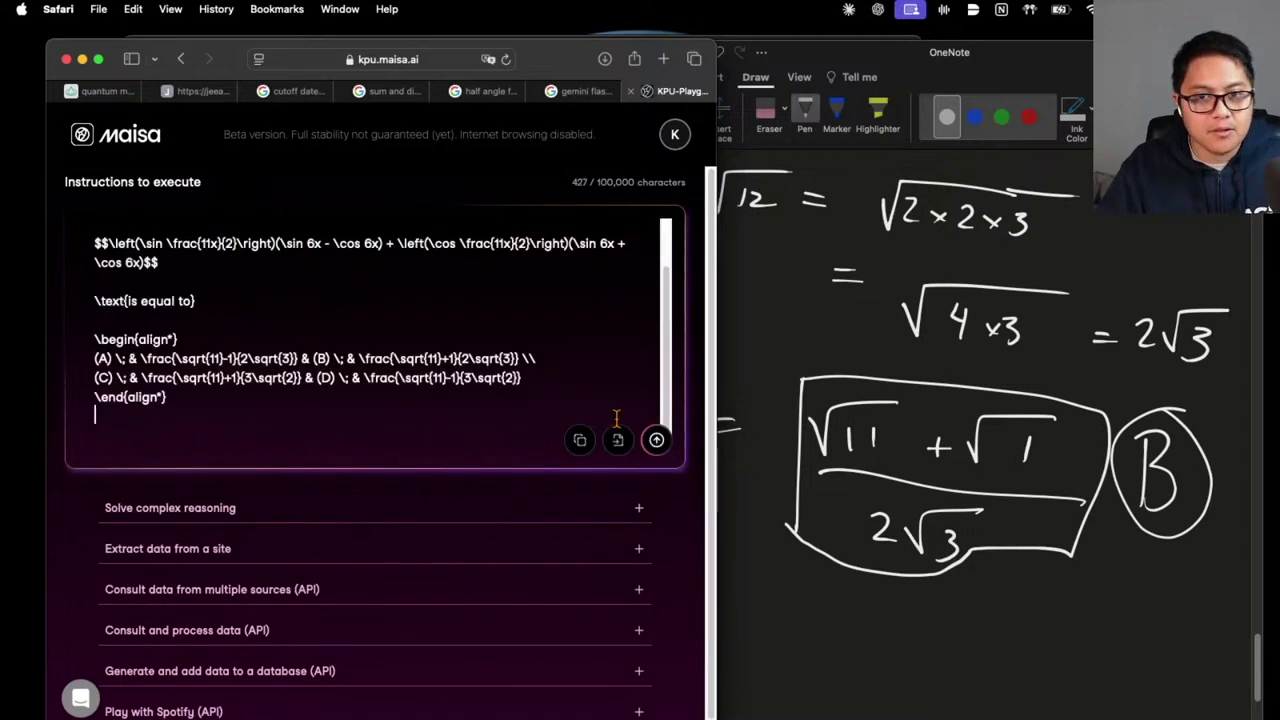
click(668, 375)
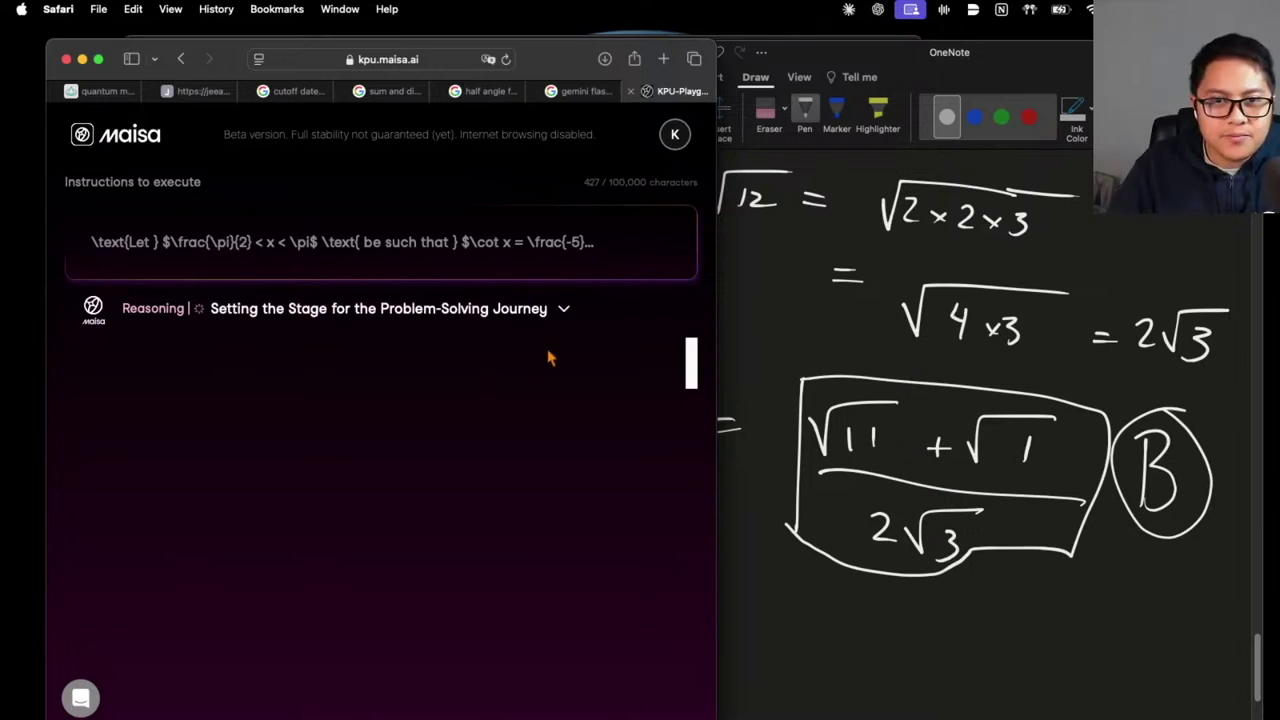
click(558, 316)
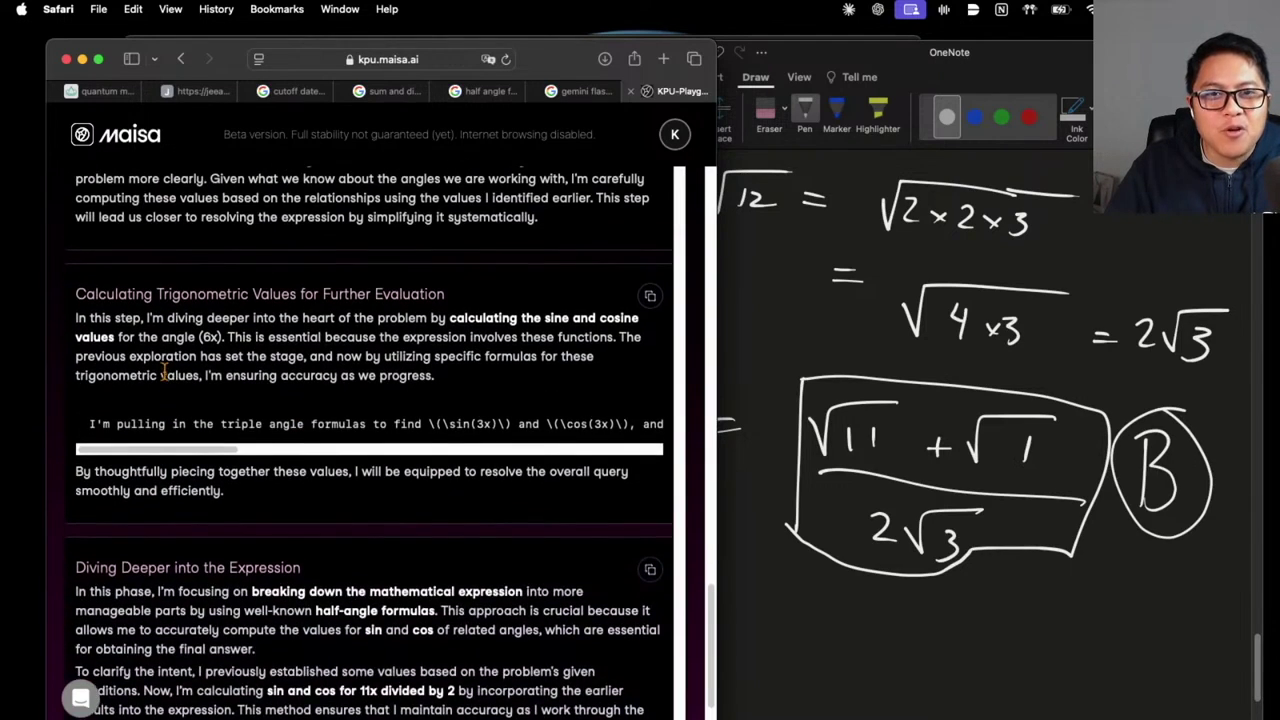
Follow the KPU's reasoning as it runs, checking the sine and cosine step for 6x and the final verification
drag(137, 364, 220, 364)
scroll(225, 380, up, 3)
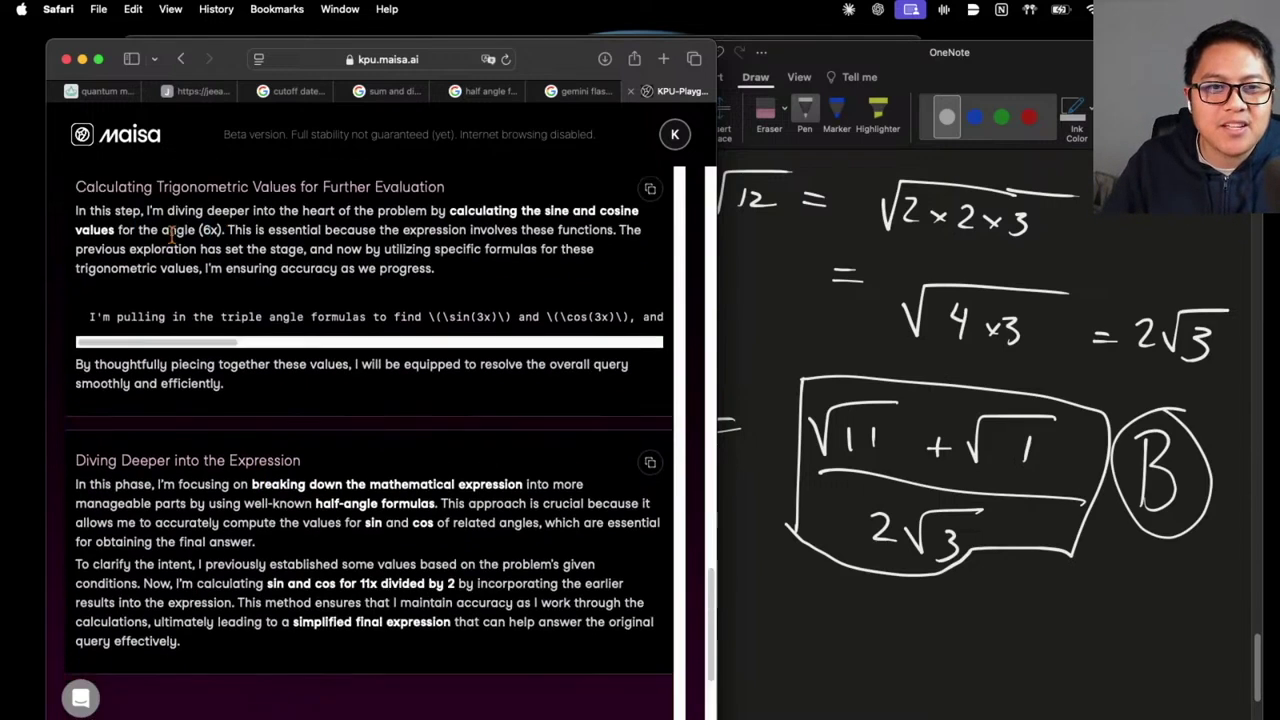
scroll(212, 310, up, 4)
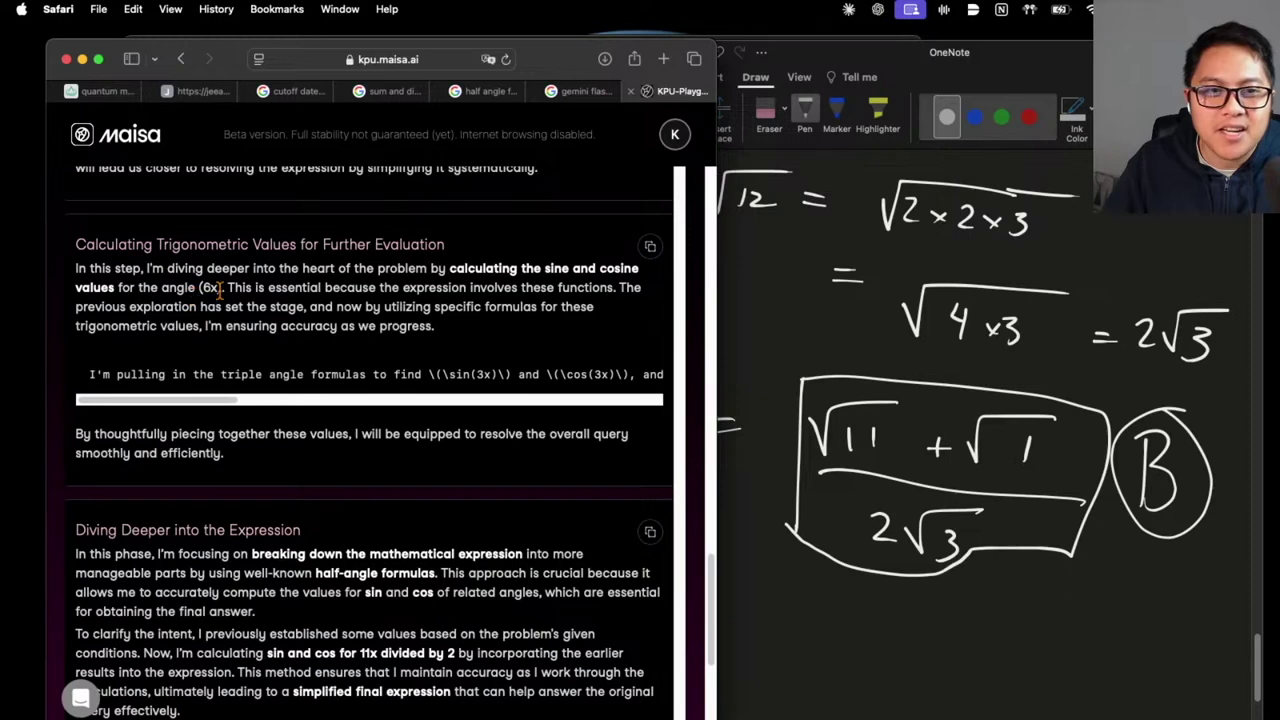
drag(220, 287, 167, 289)
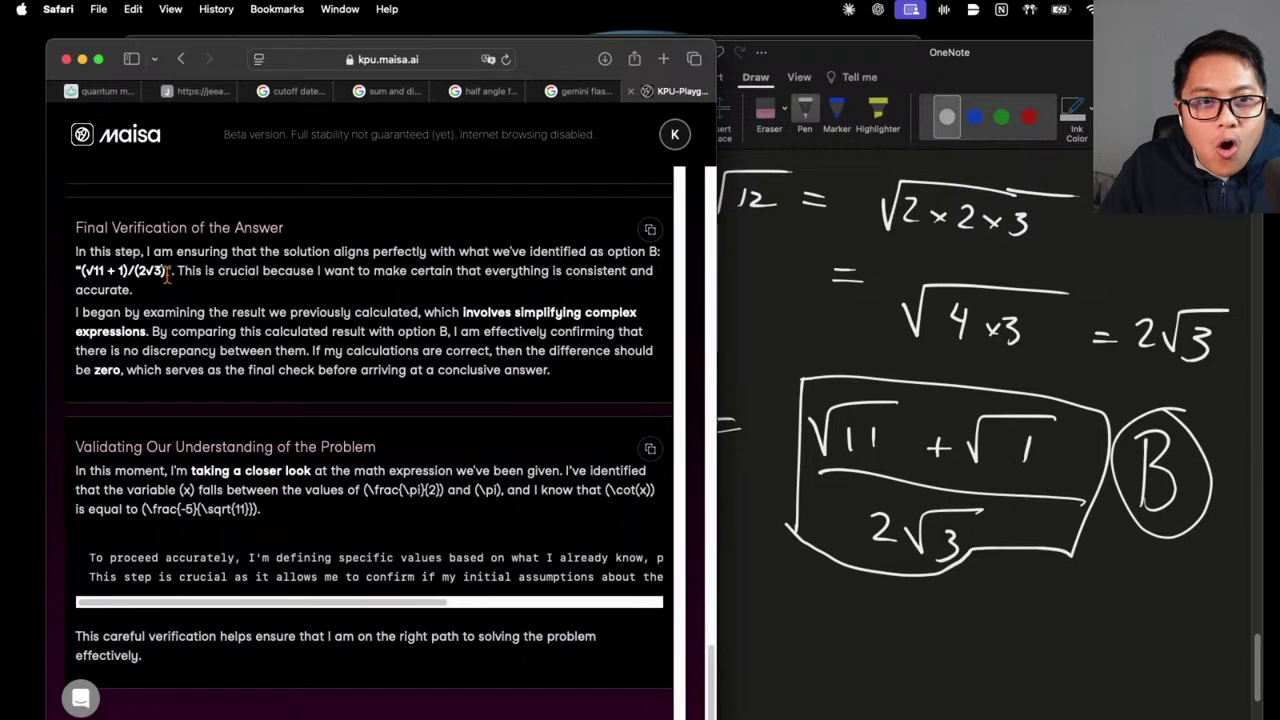
drag(167, 272, 103, 255)
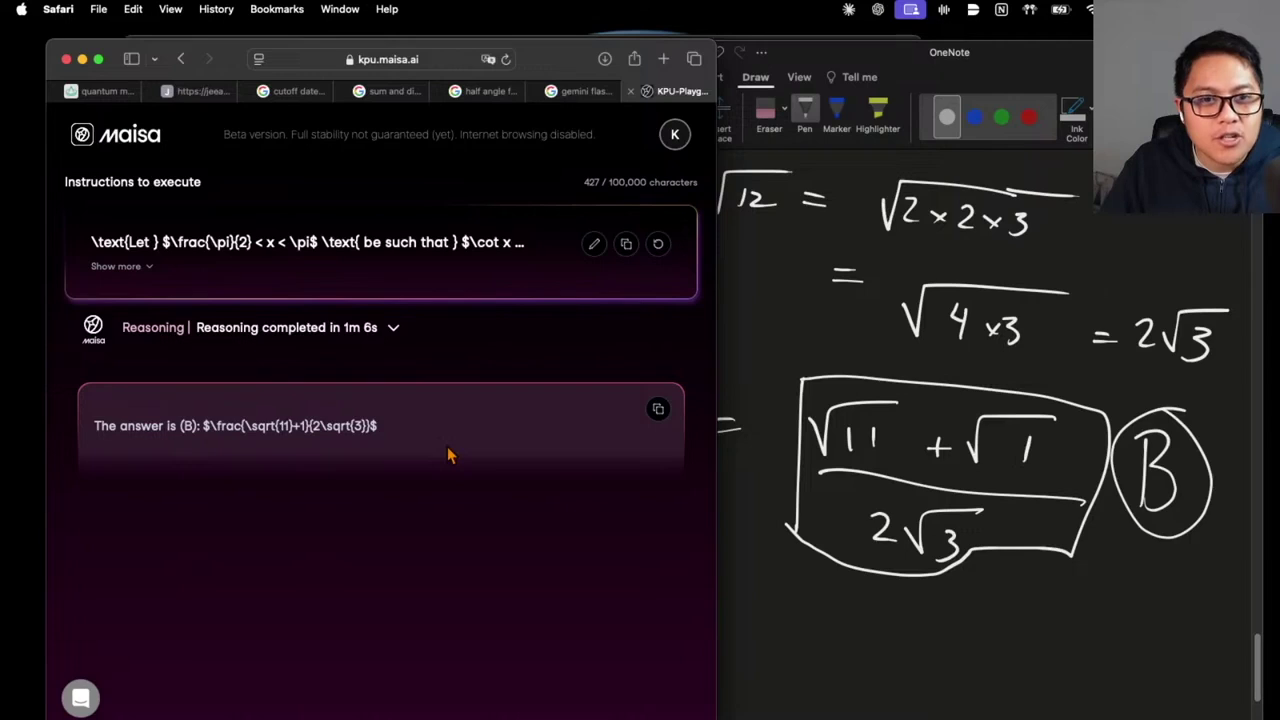
Review the KPU's final answer and completed reasoning, including the 6x calculation, the simplification and the comparison with the options
click(362, 327)
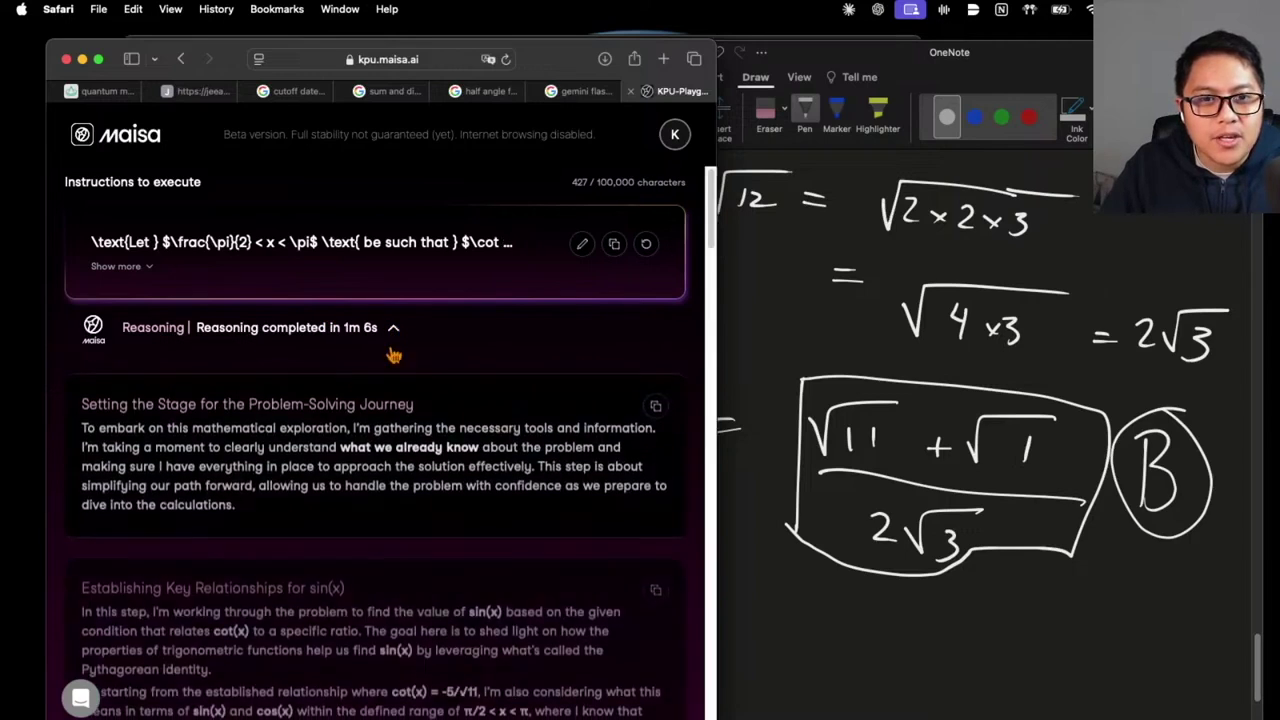
scroll(480, 455, down, 15)
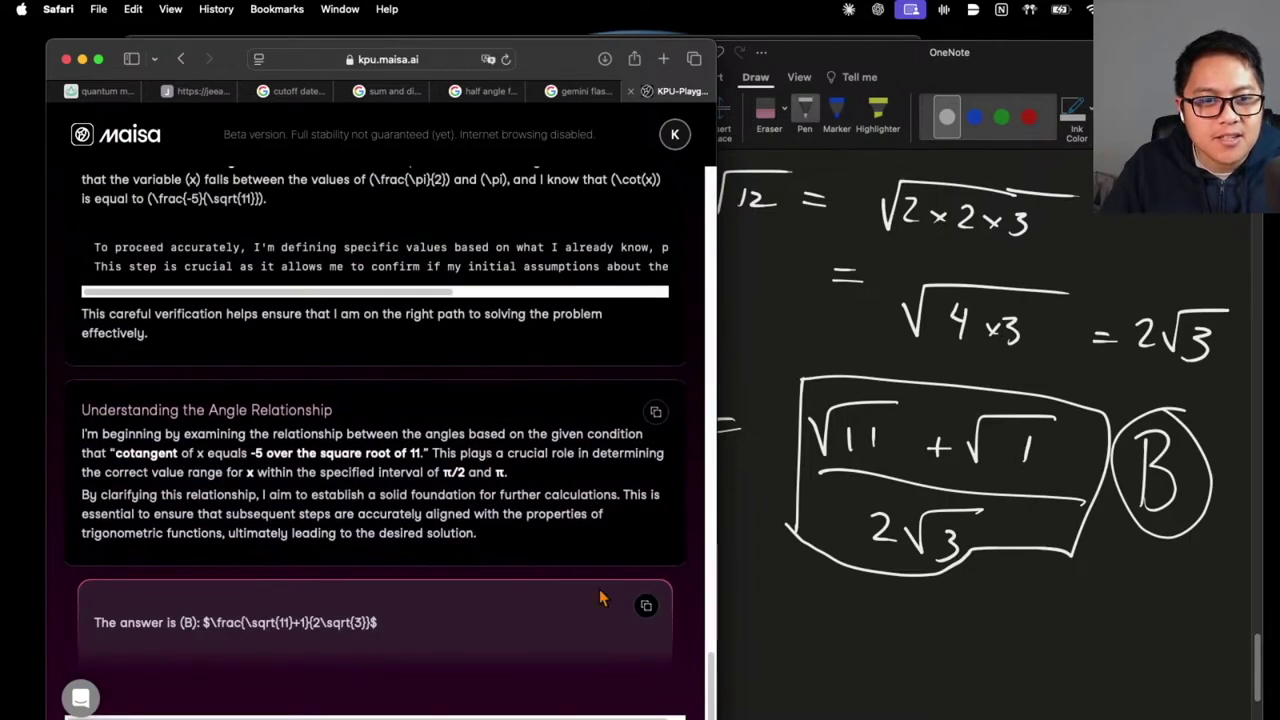
scroll(600, 430, up, 10)
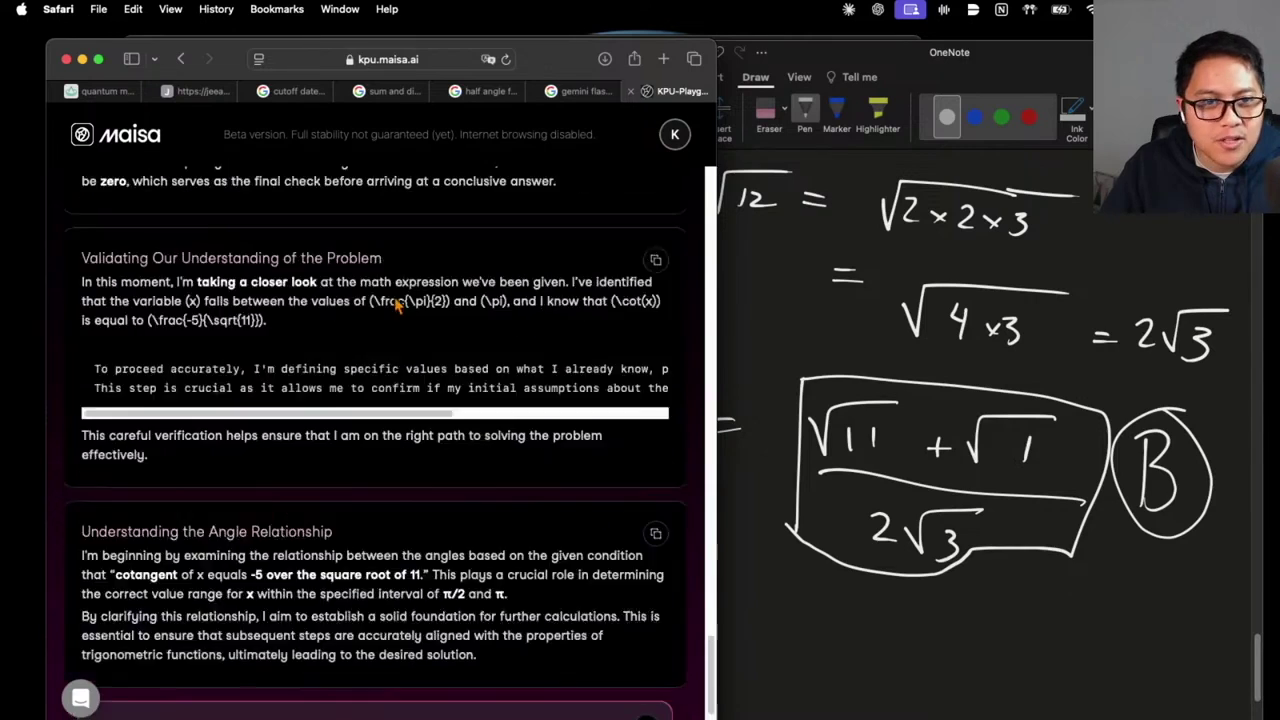
scroll(364, 420, up, 5)
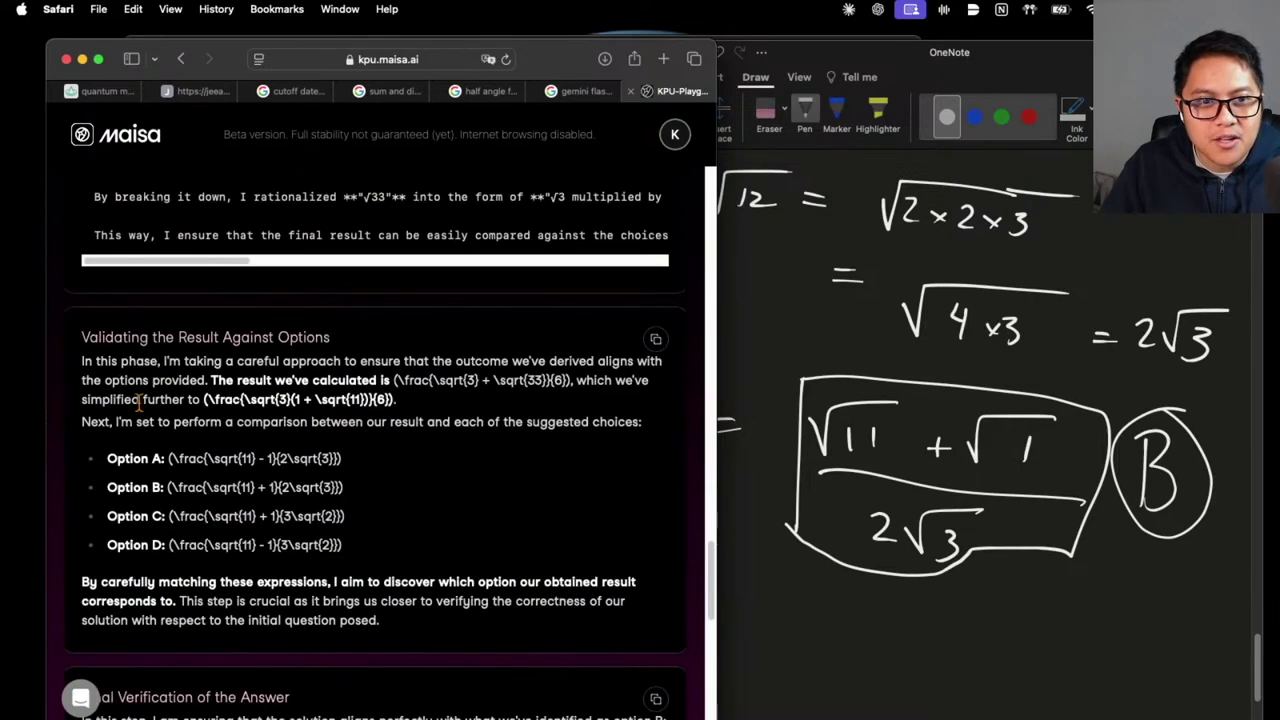
scroll(510, 373, up, 15)
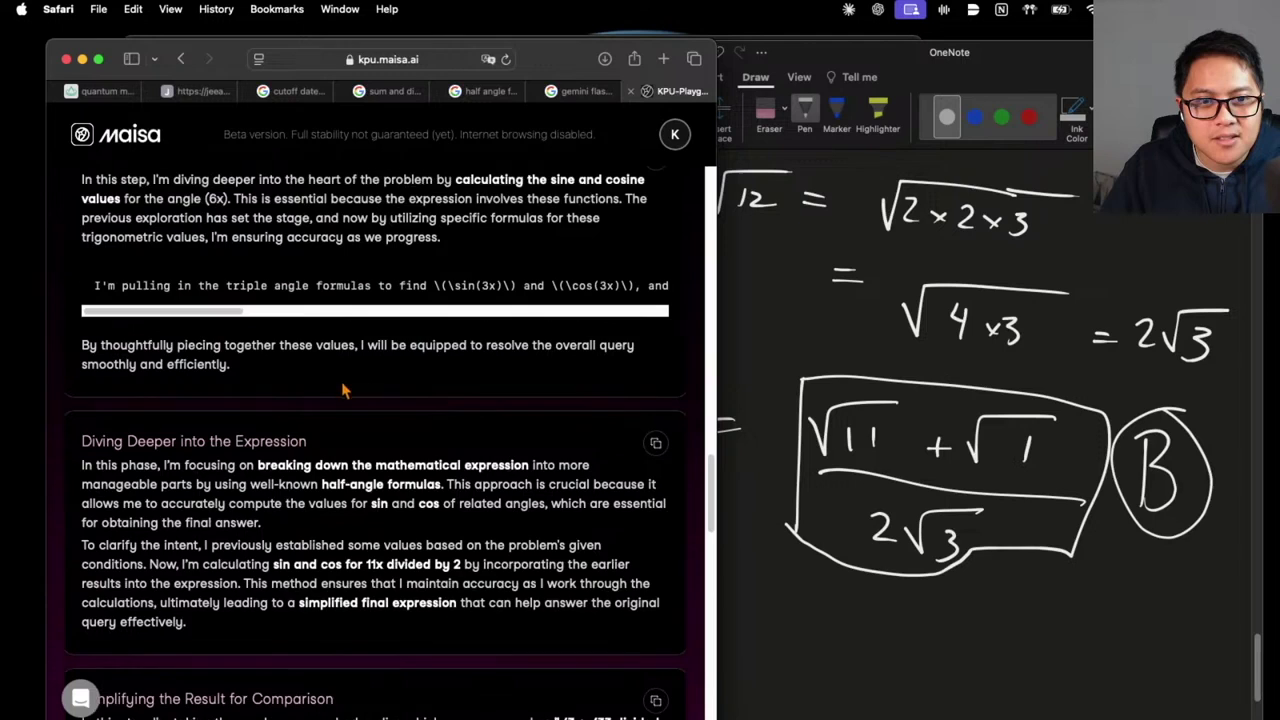
drag(170, 215, 73, 195)
click(455, 222)
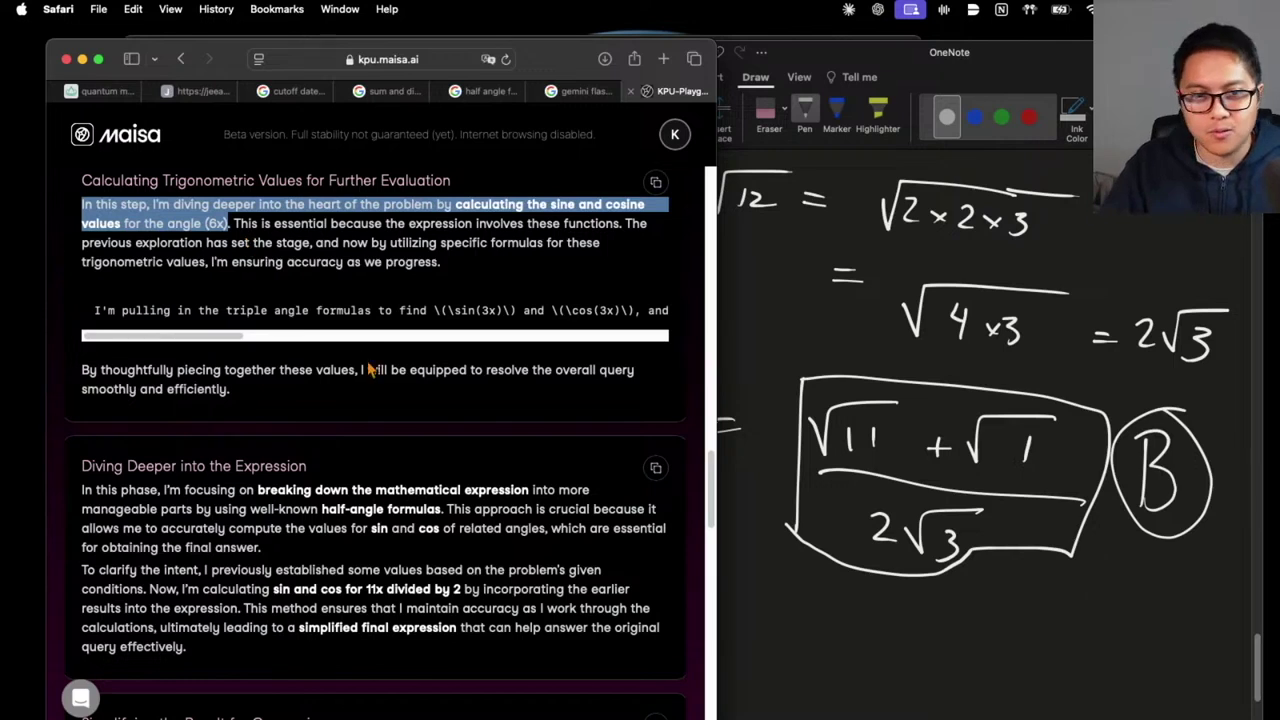
scroll(370, 368, up, 1)
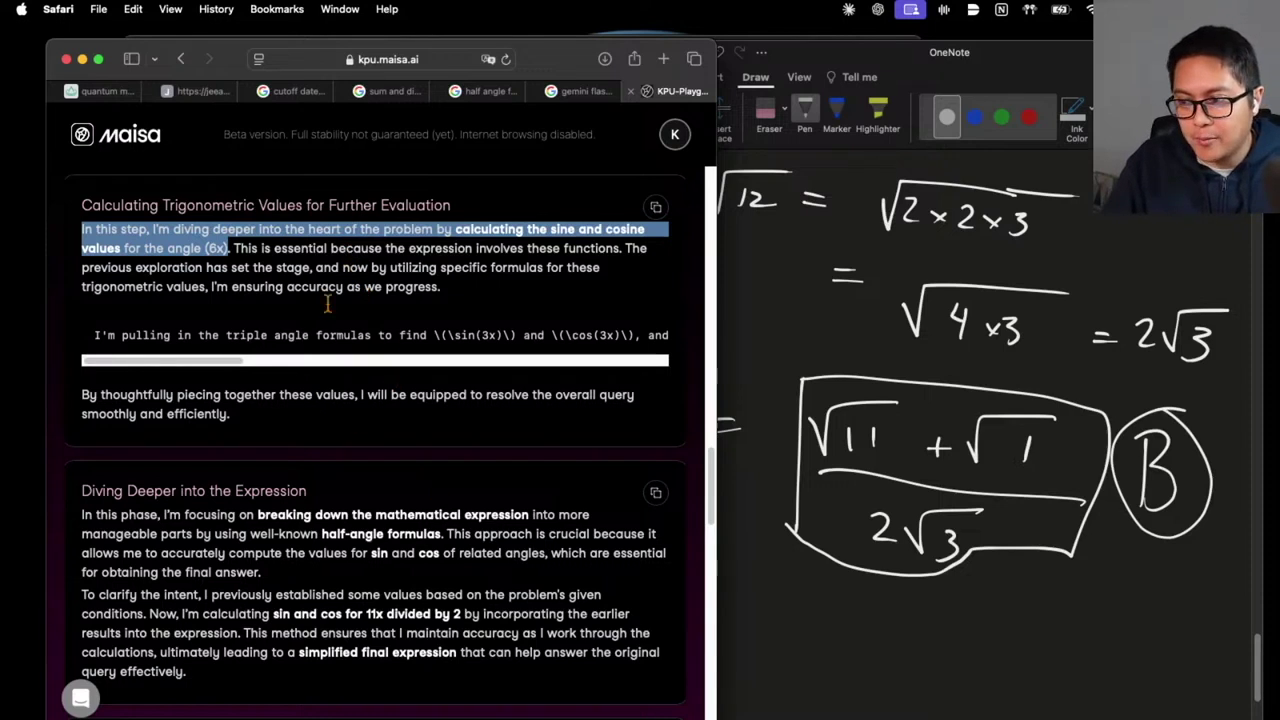
scroll(430, 440, down, 10)
scroll(980, 440, up, 15)
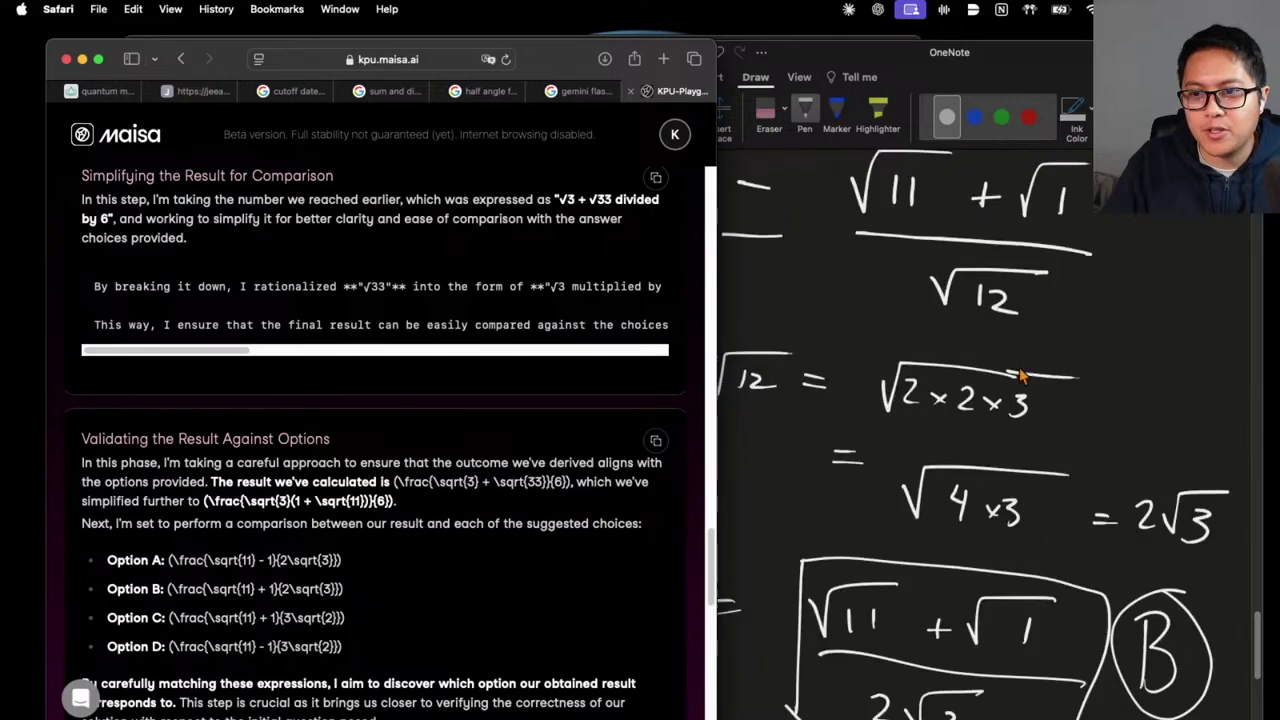
Switch to Google AI Studio, choose Gemini 2.0 Flash Experimental as the model, set the temperature to 0.5, and enlarge the window
key(super+grave)
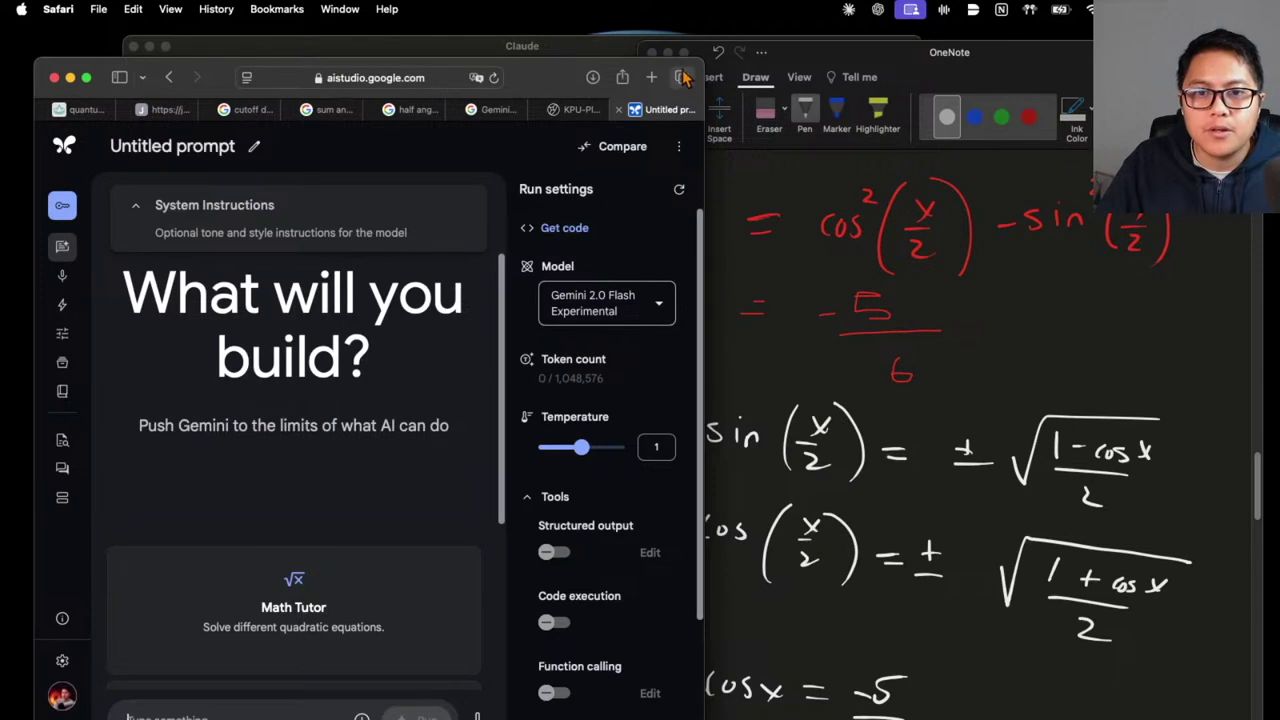
click(655, 318)
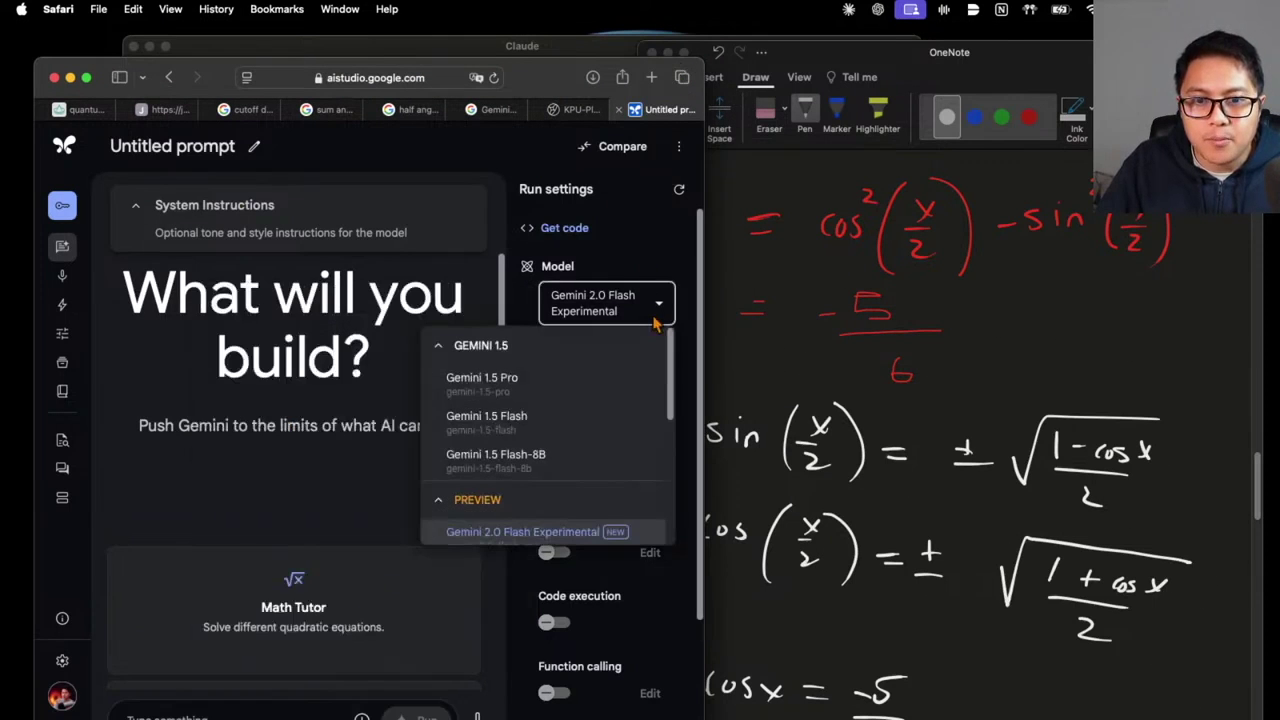
scroll(608, 452, down, 3)
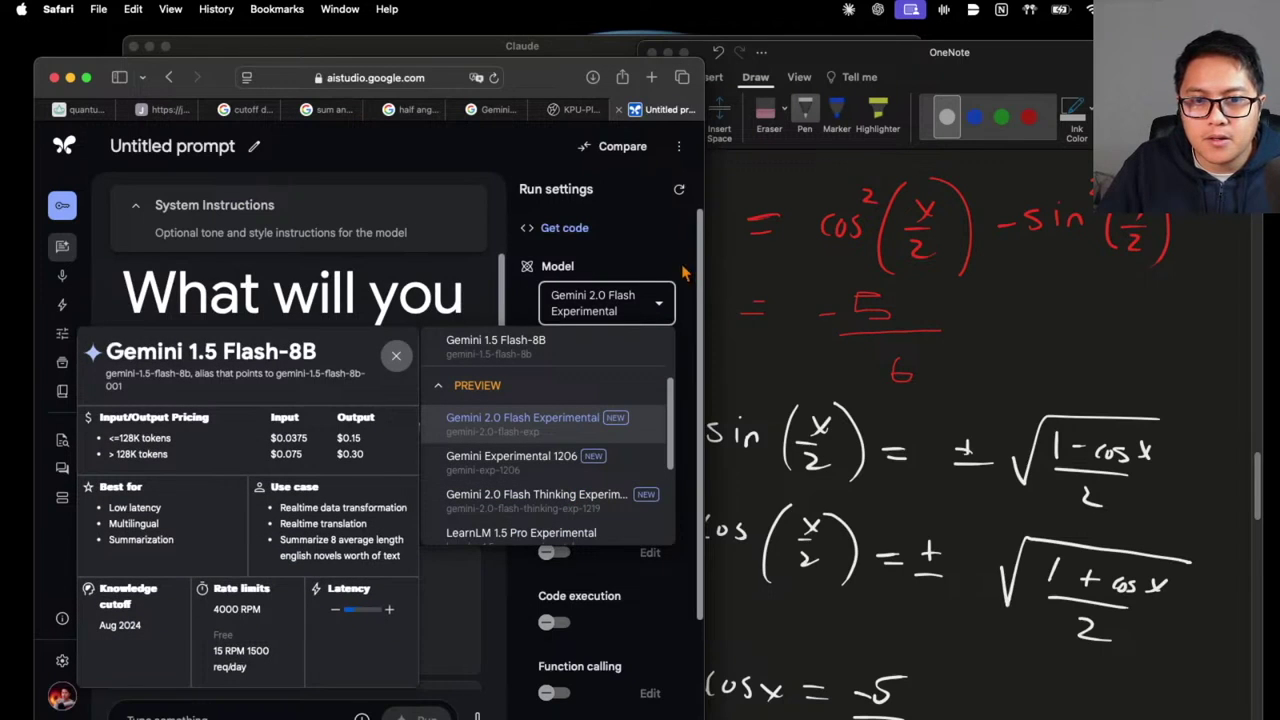
scroll(596, 465, down, 2)
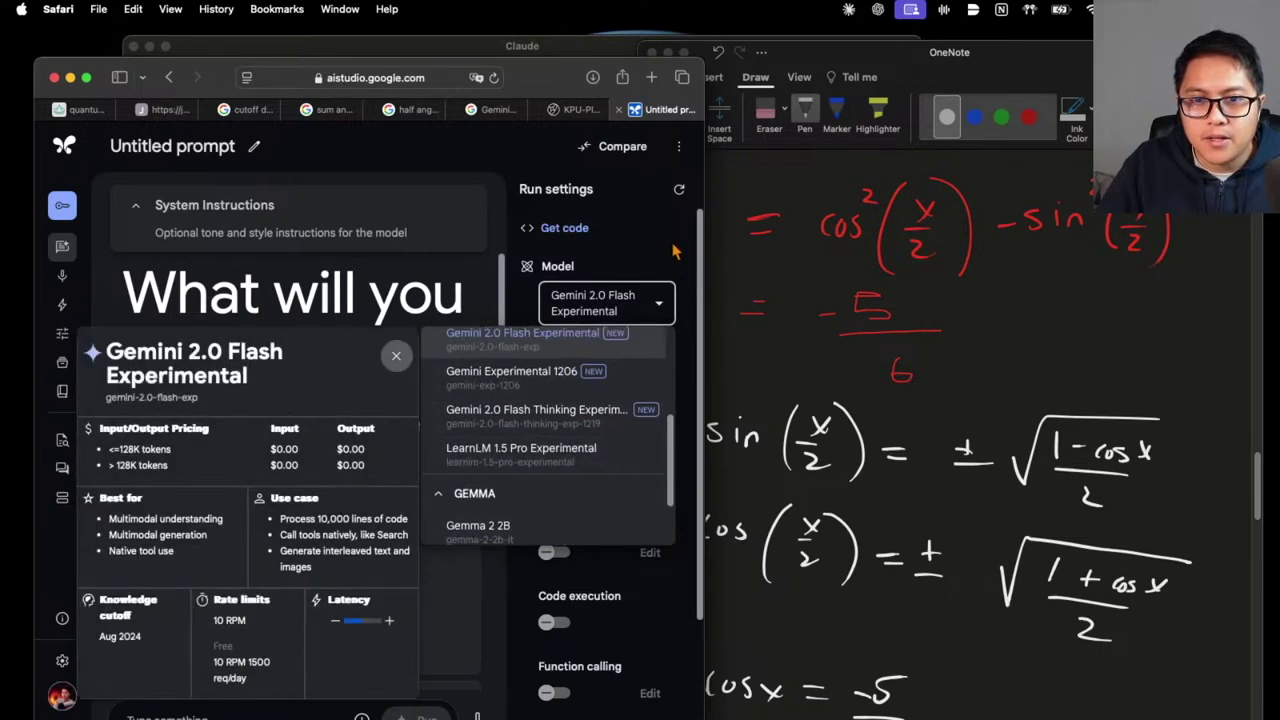
click(540, 335)
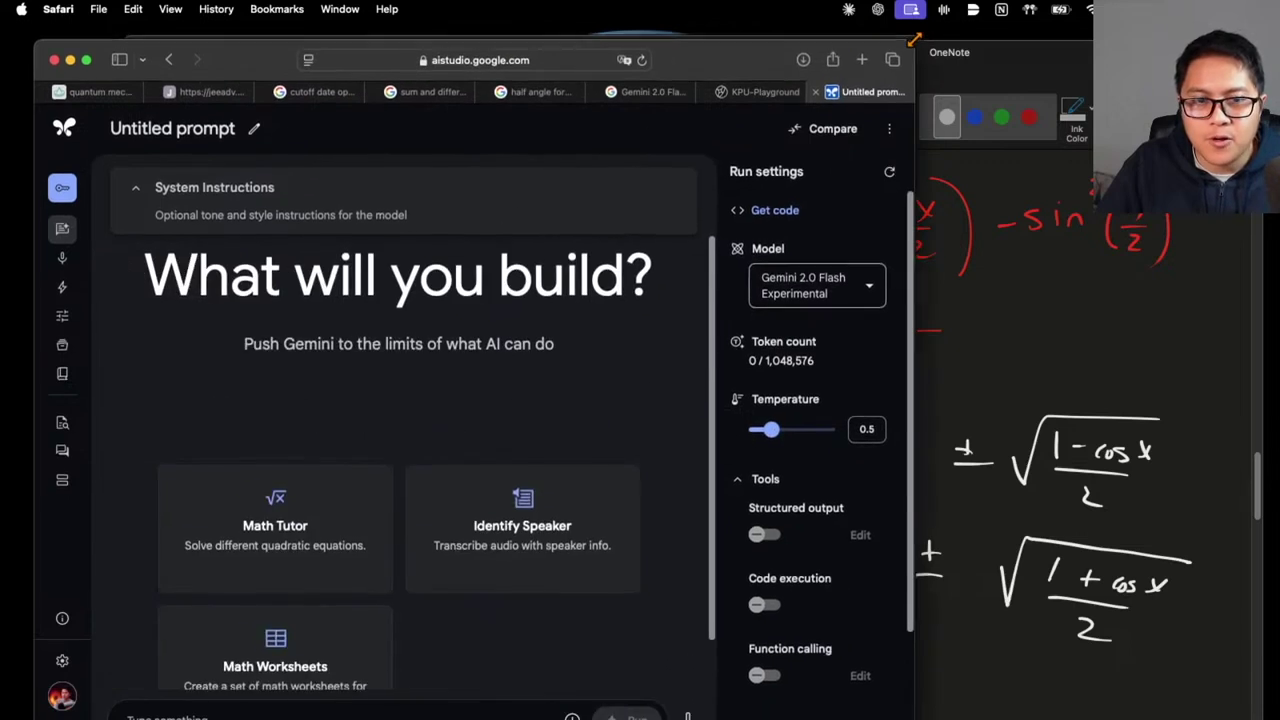
key(ctrl+alt+Return)
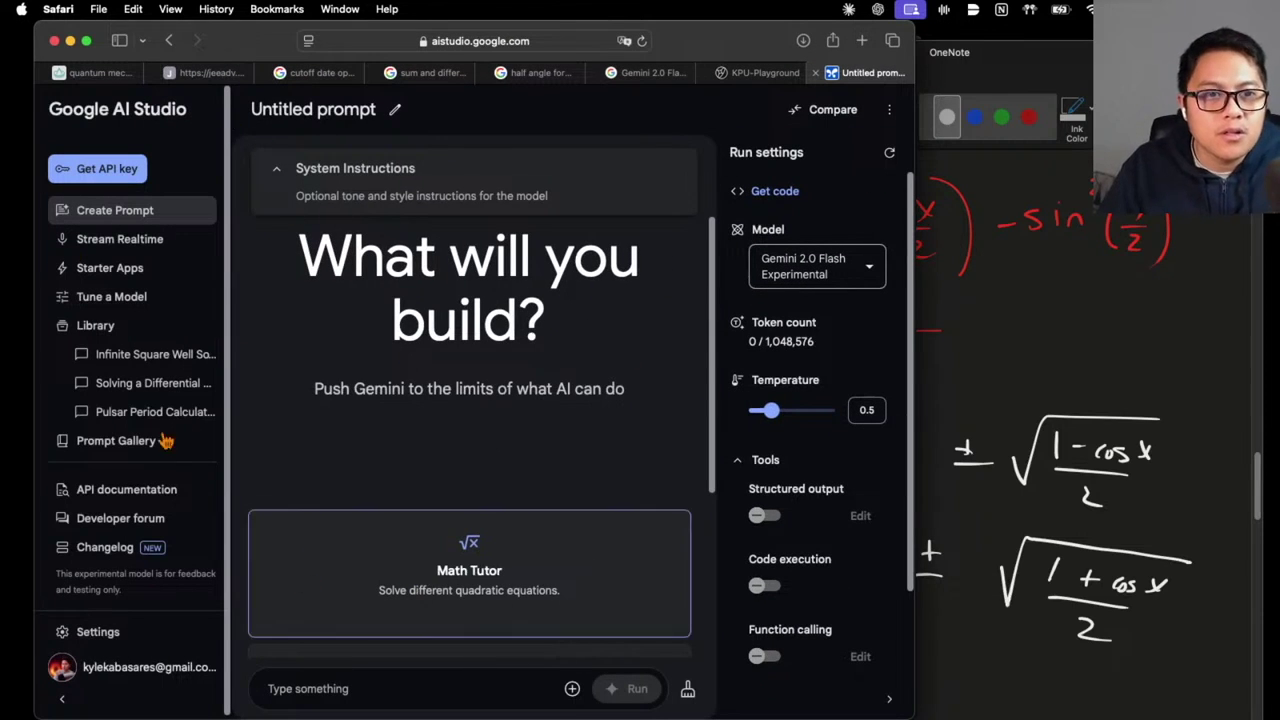
Run the copied LaTeX problem as the prompt for Gemini 2.0 Flash Experimental
click(357, 683)
key(super+v)
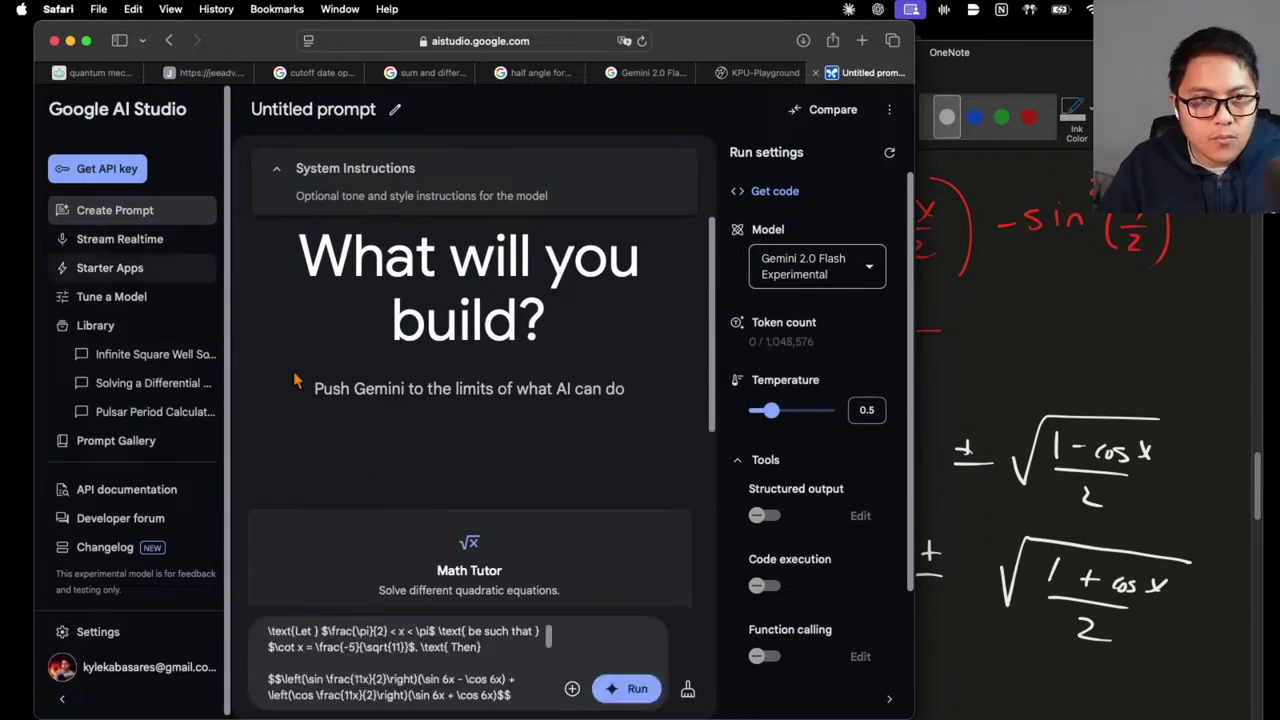
click(630, 688)
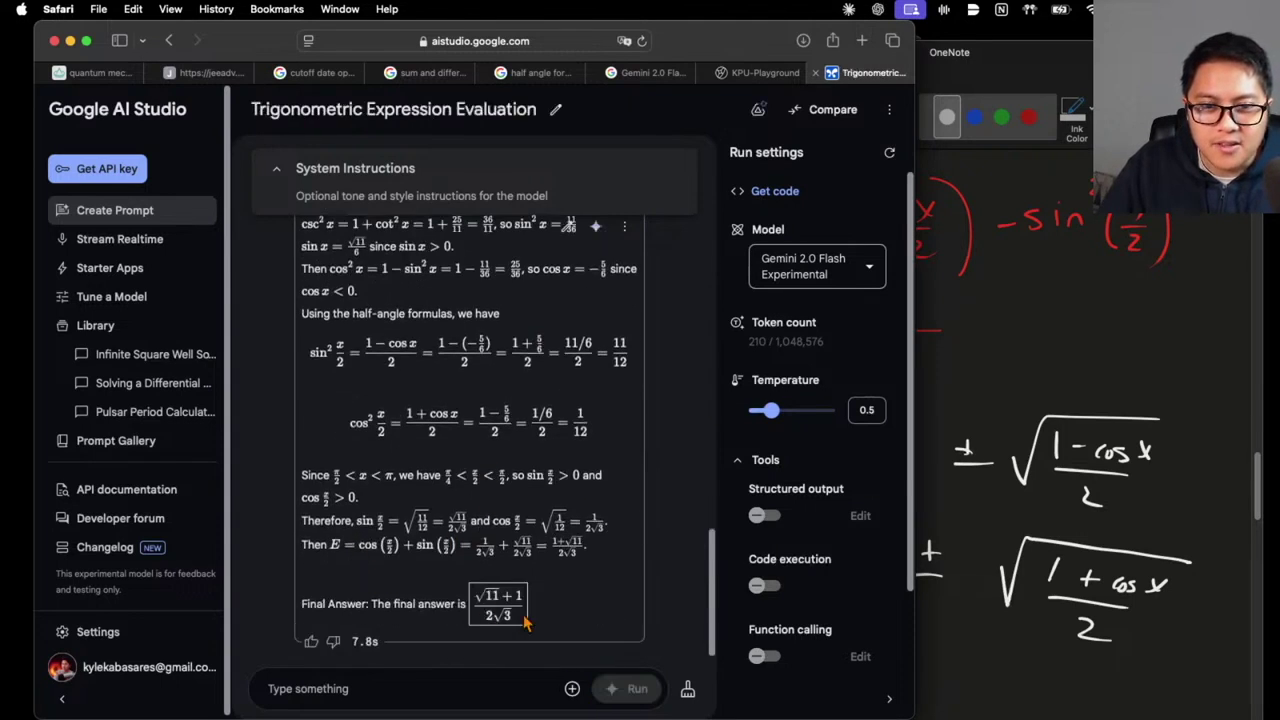
Review the working and the final answer in Gemini's solution to the LaTeX prompt
scroll(512, 590, up, 4)
scroll(512, 590, down, 4)
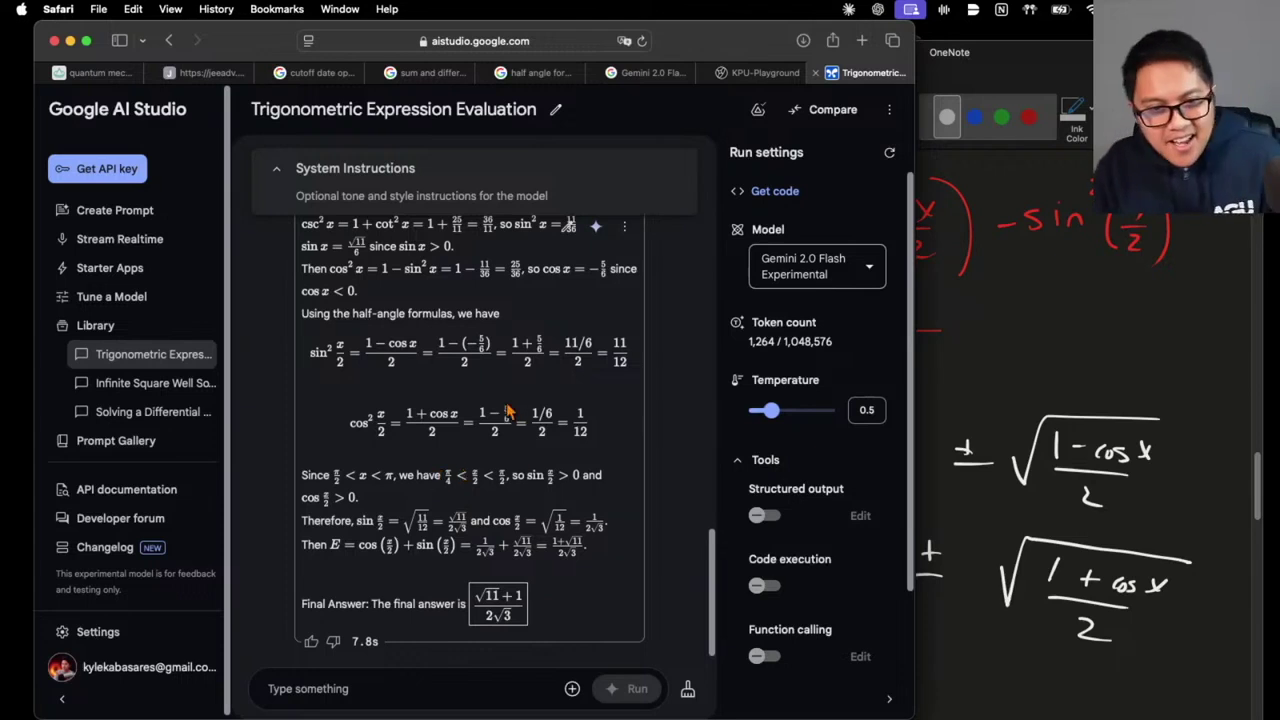
scroll(500, 490, up, 5)
scroll(622, 438, down, 5)
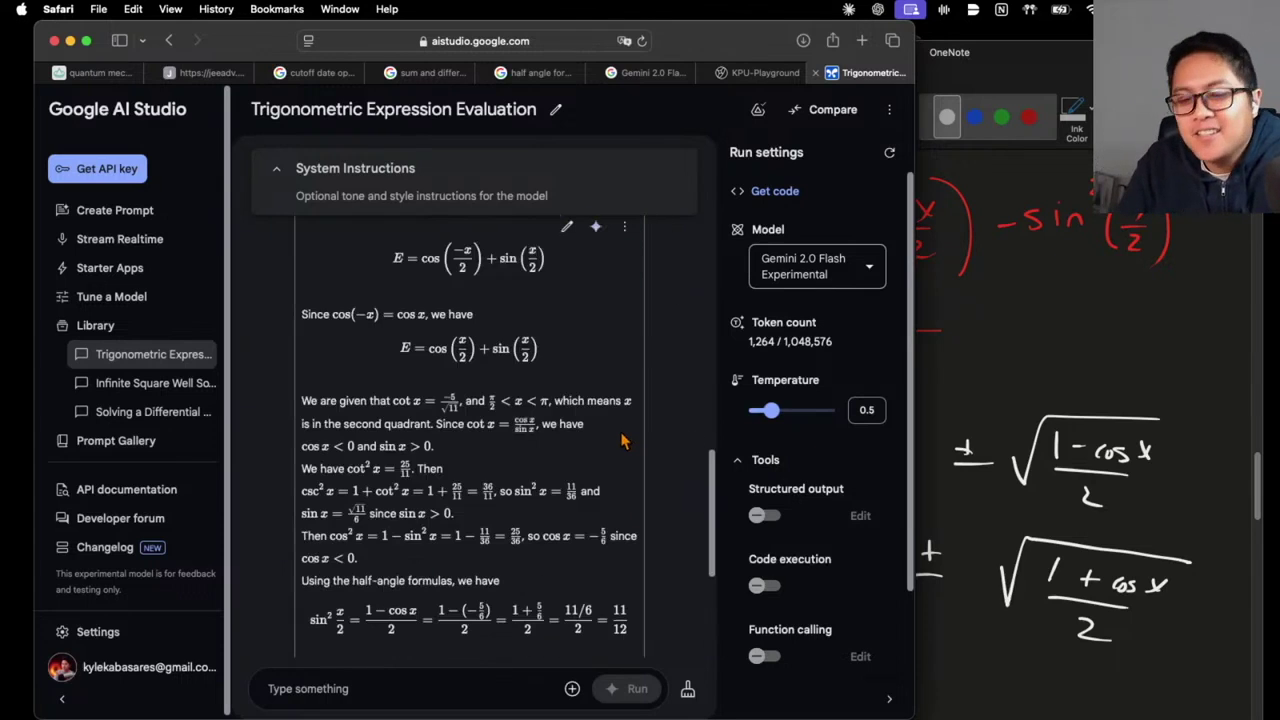
scroll(622, 438, down, 5)
scroll(622, 438, up, 10)
scroll(622, 438, down, 5)
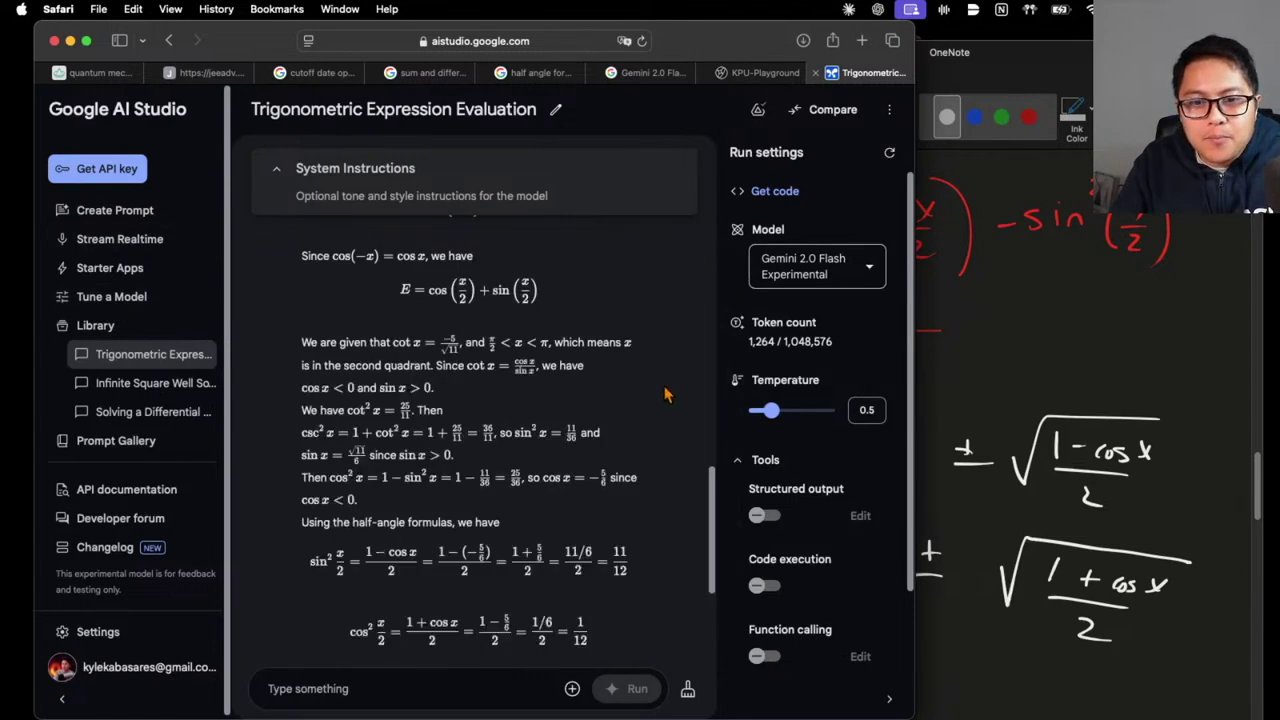
Create a new Gemini prompt at temperature 0.5, attach Screenshot 2025-01-04 at 12.00.28 AM from the Desktop, and run it
click(118, 212)
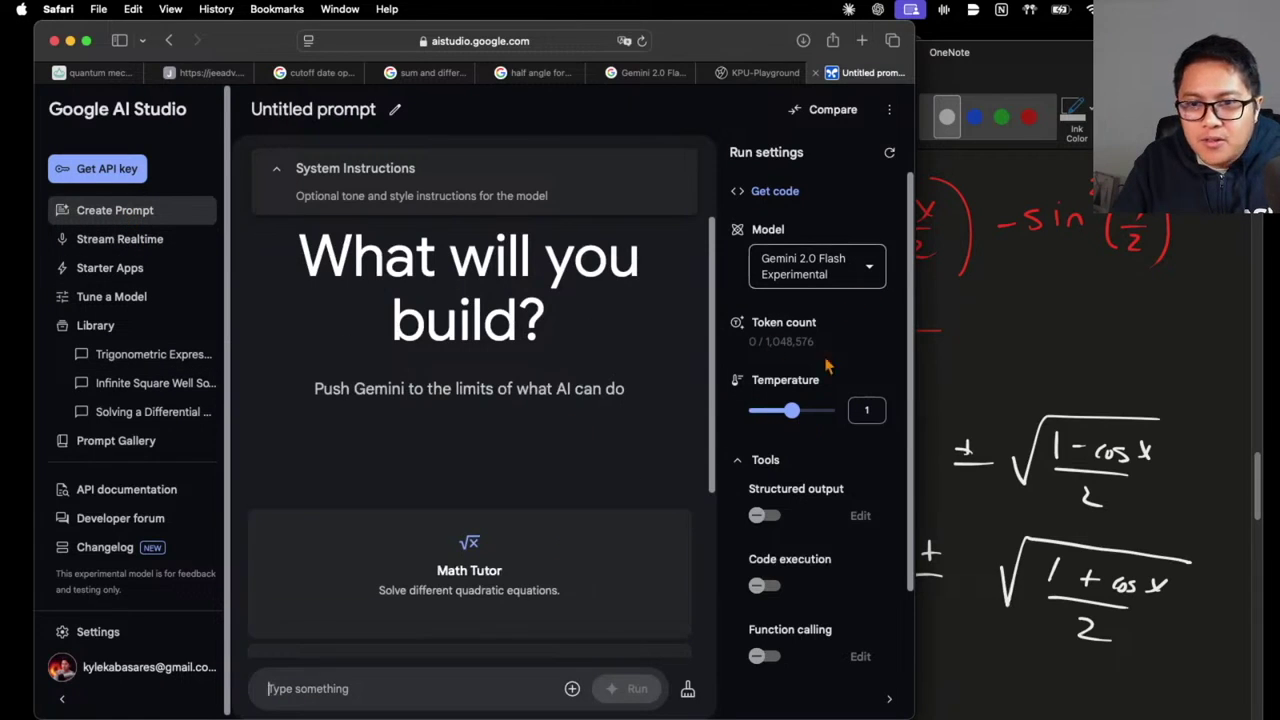
drag(795, 424, 785, 422)
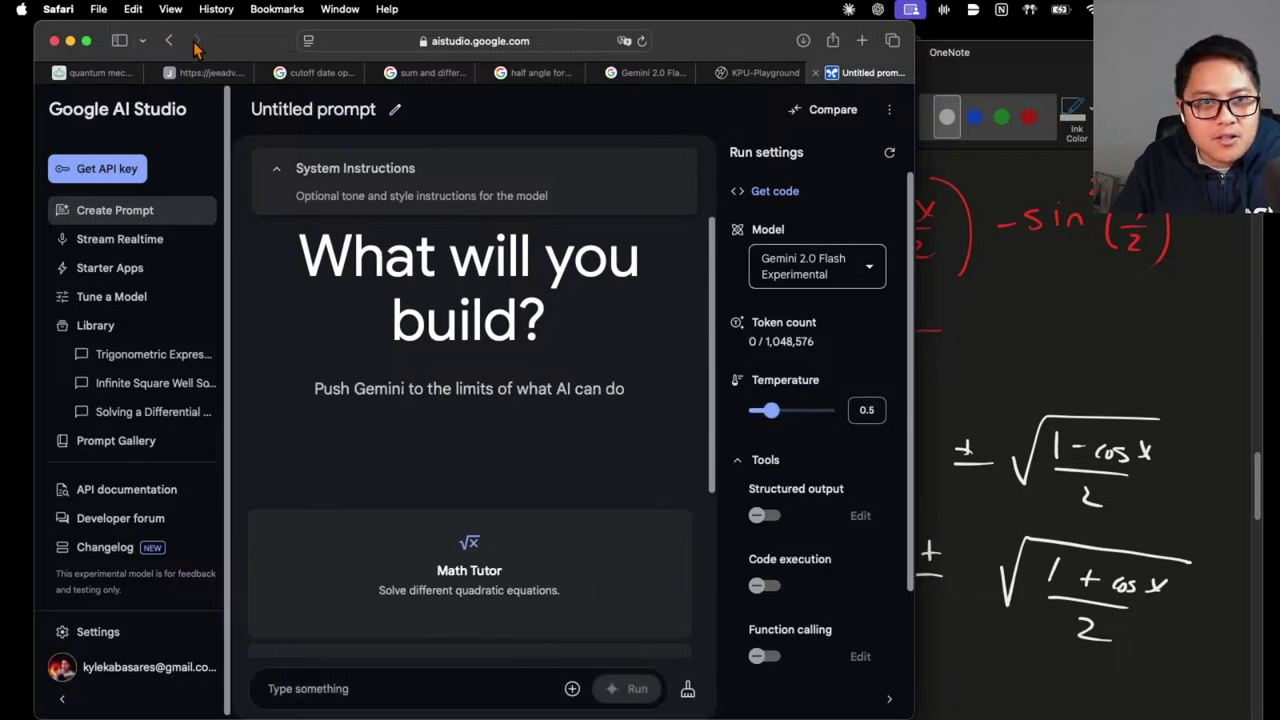
click(572, 688)
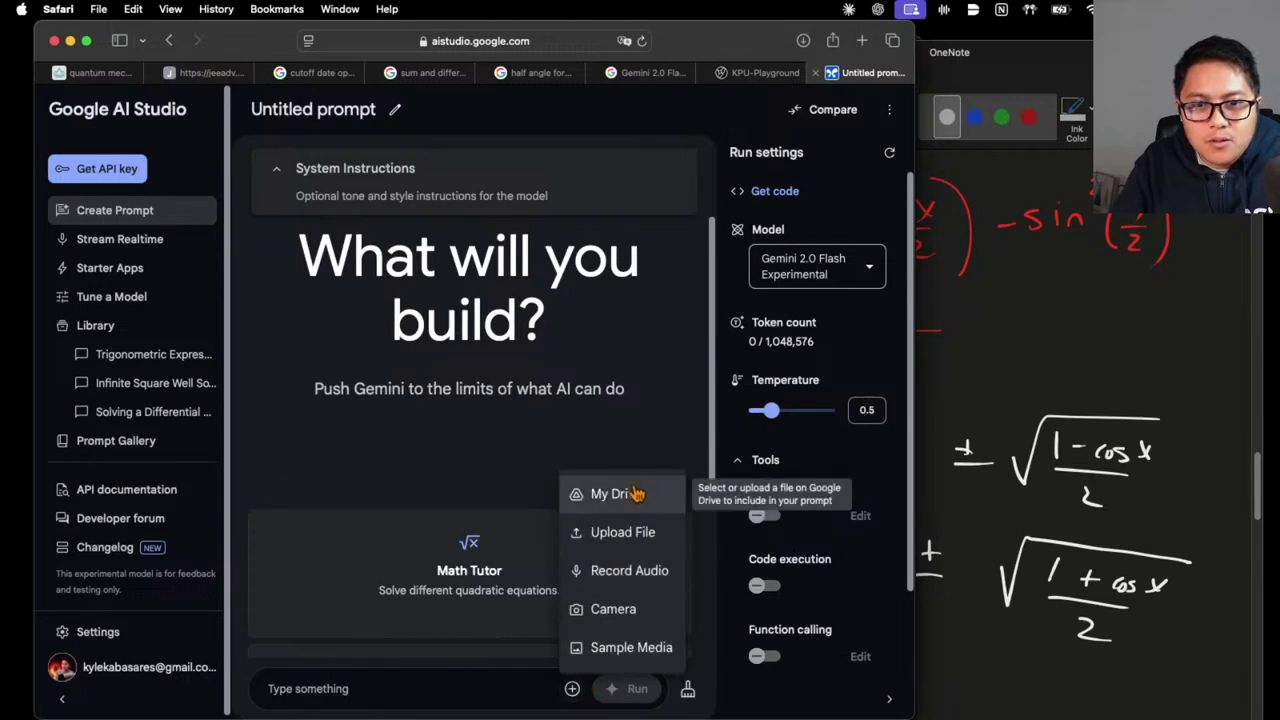
click(630, 534)
click(358, 310)
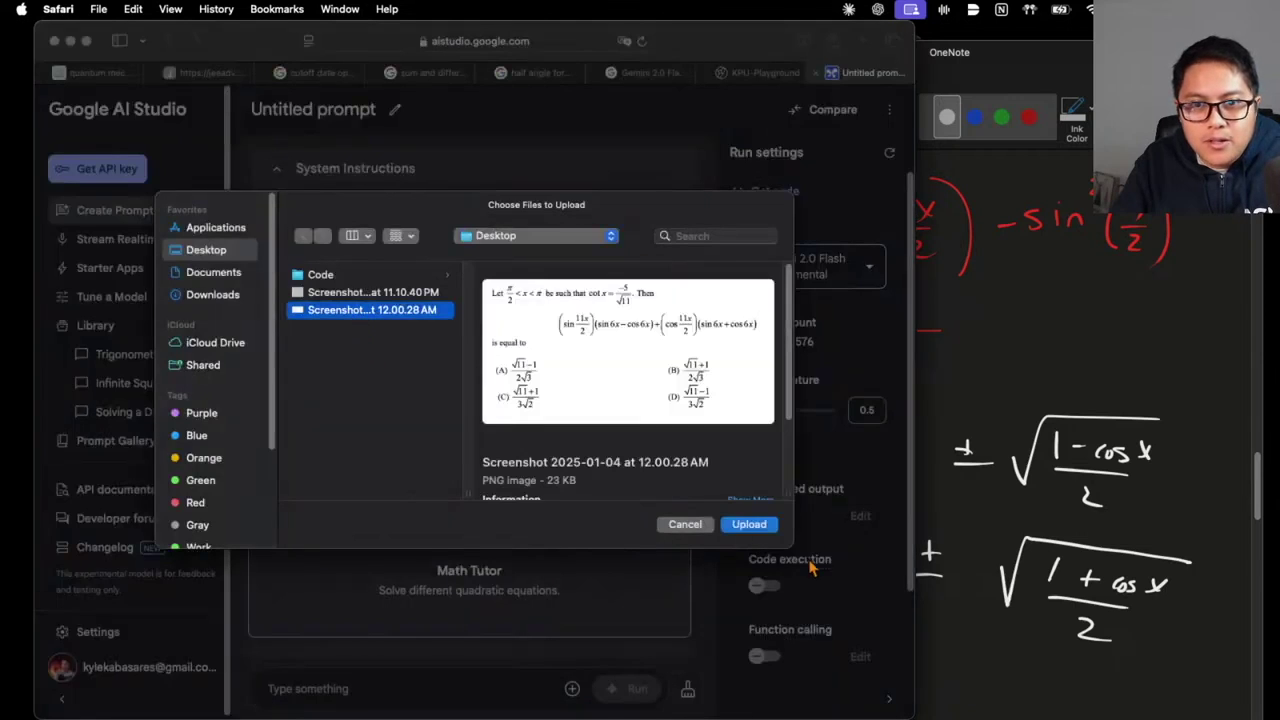
click(749, 525)
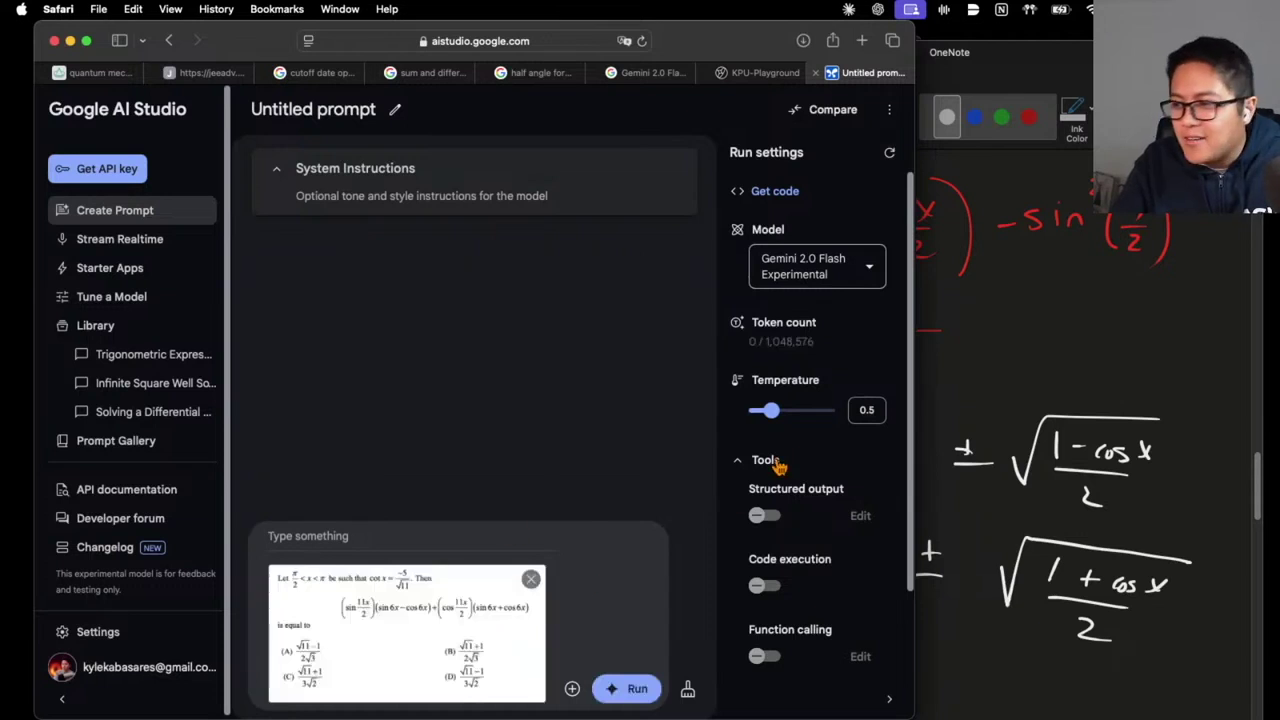
click(626, 688)
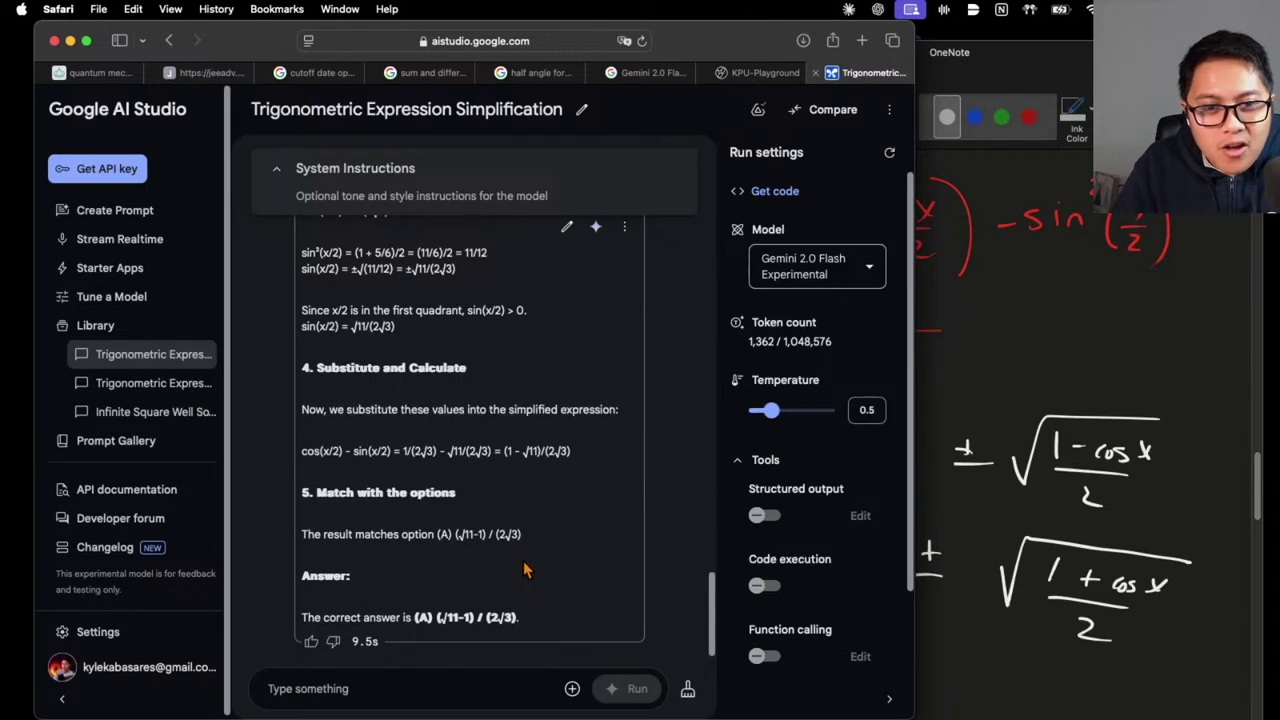
Examine the final answer and derivation in Gemini's solution to the screenshot prompt for mistakes
drag(507, 611, 326, 585)
scroll(452, 342, up, 15)
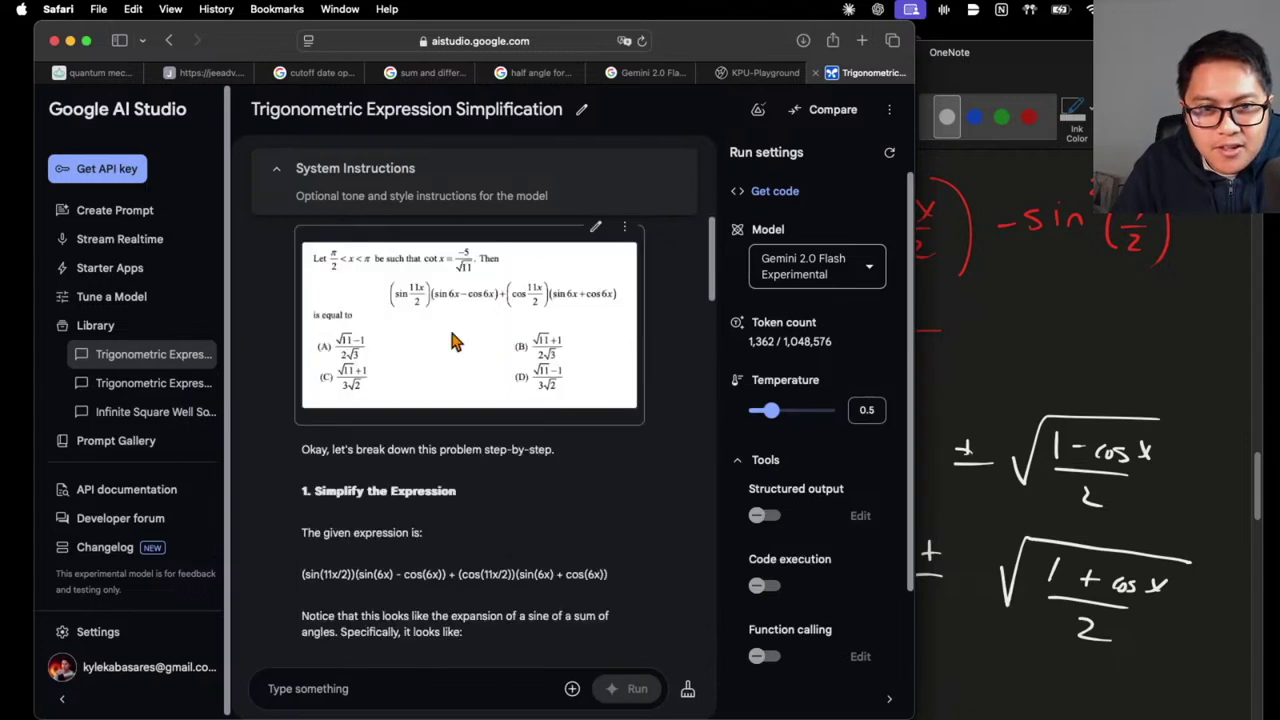
scroll(463, 400, down, 10)
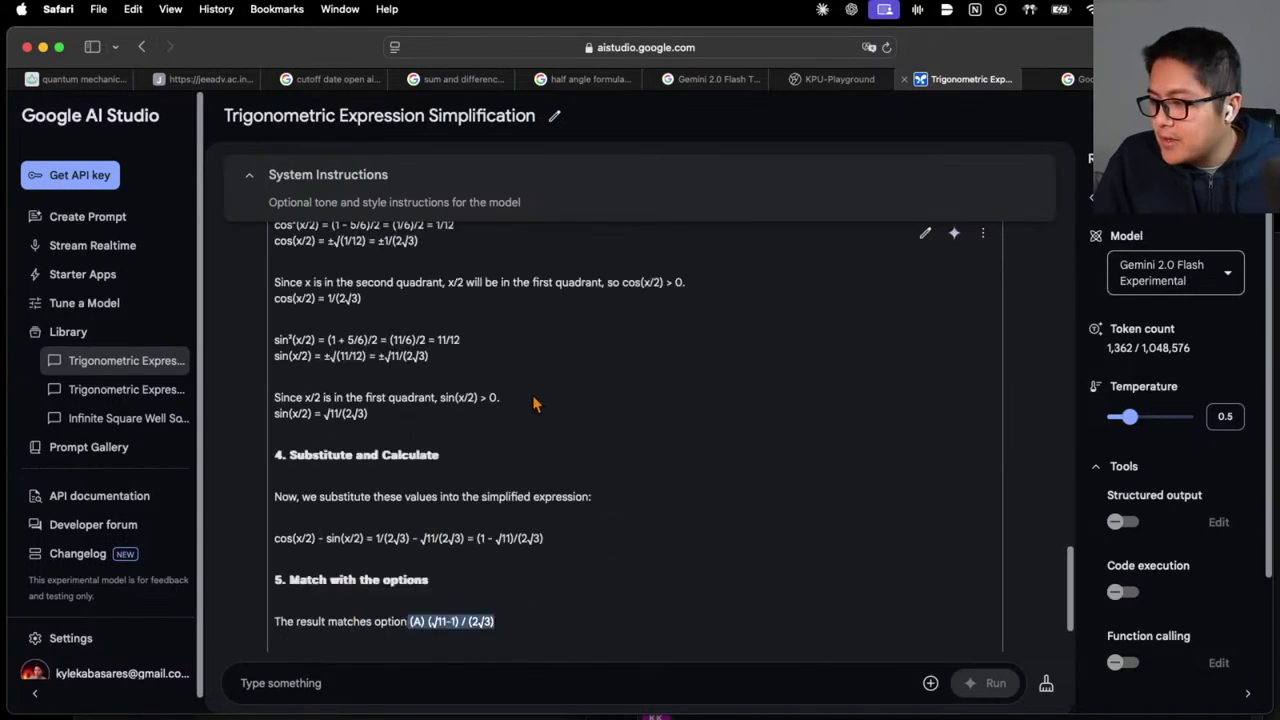
scroll(534, 403, up, 10)
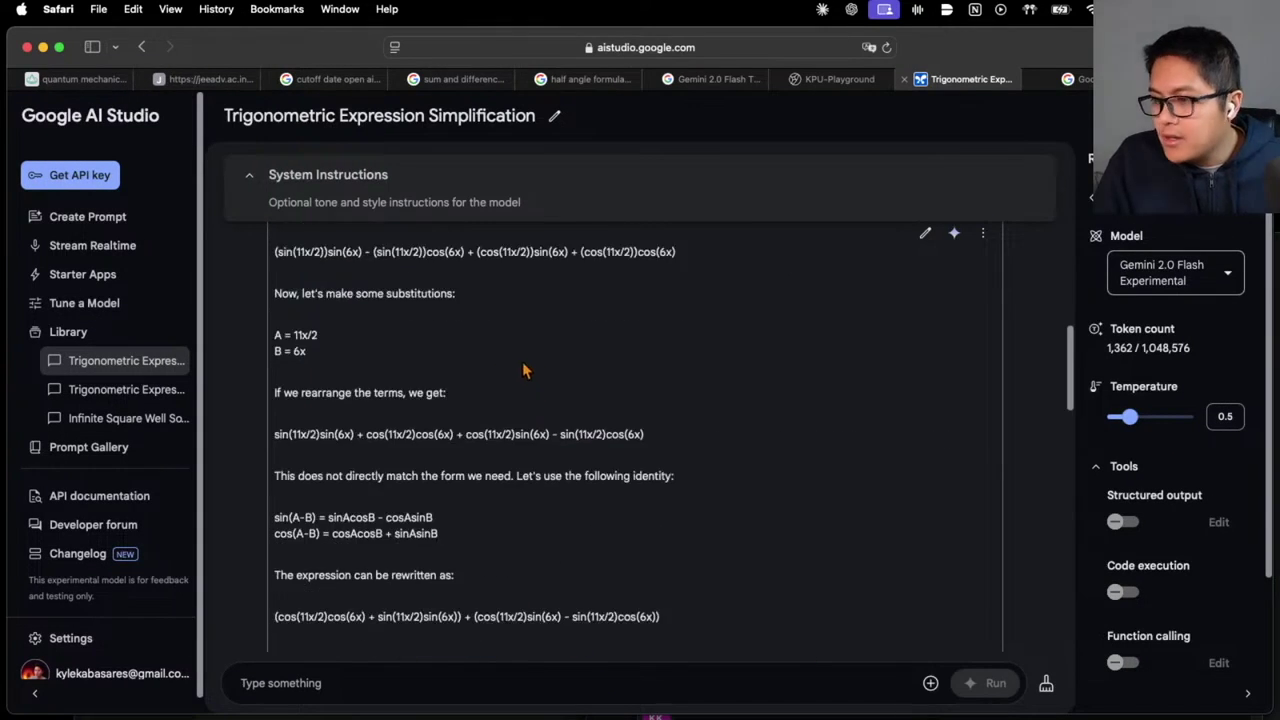
Compare Gemini 2.0 Flash Experimental's saved solutions to the LaTeX and screenshot prompts, checking the derivations and the final answer
click(126, 389)
scroll(630, 353, up, 15)
scroll(663, 325, down, 10)
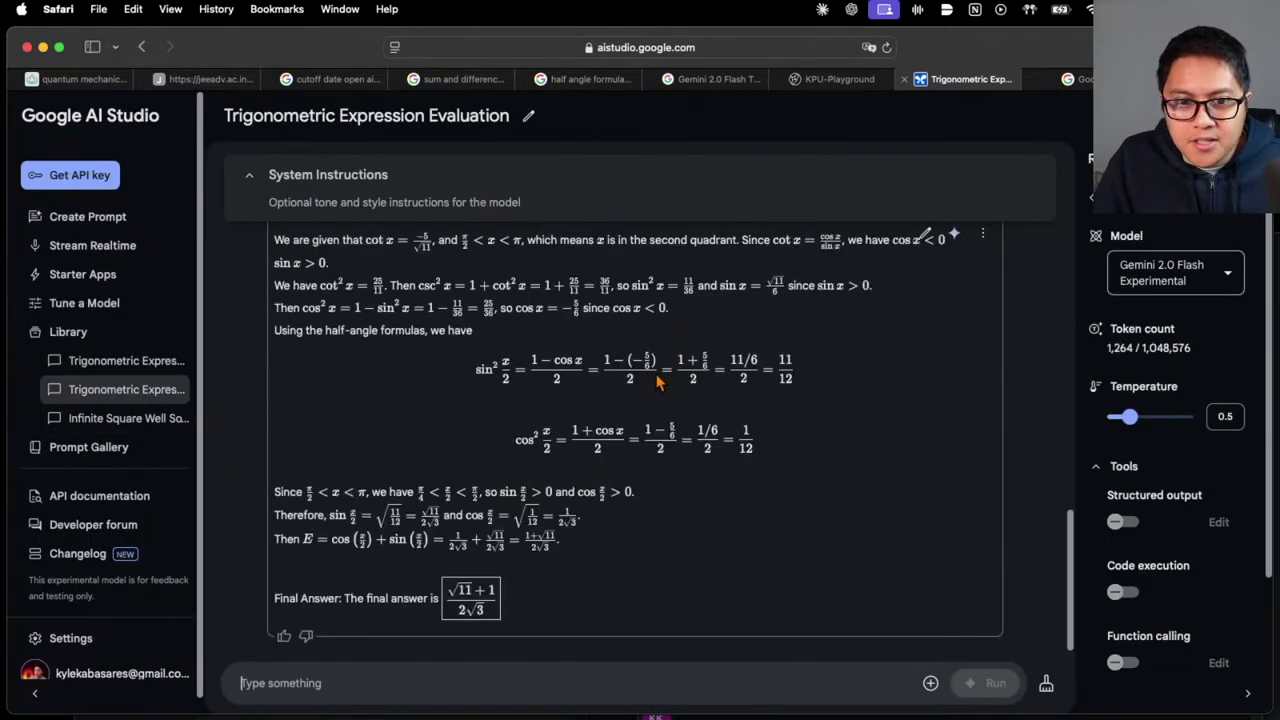
drag(278, 598, 530, 589)
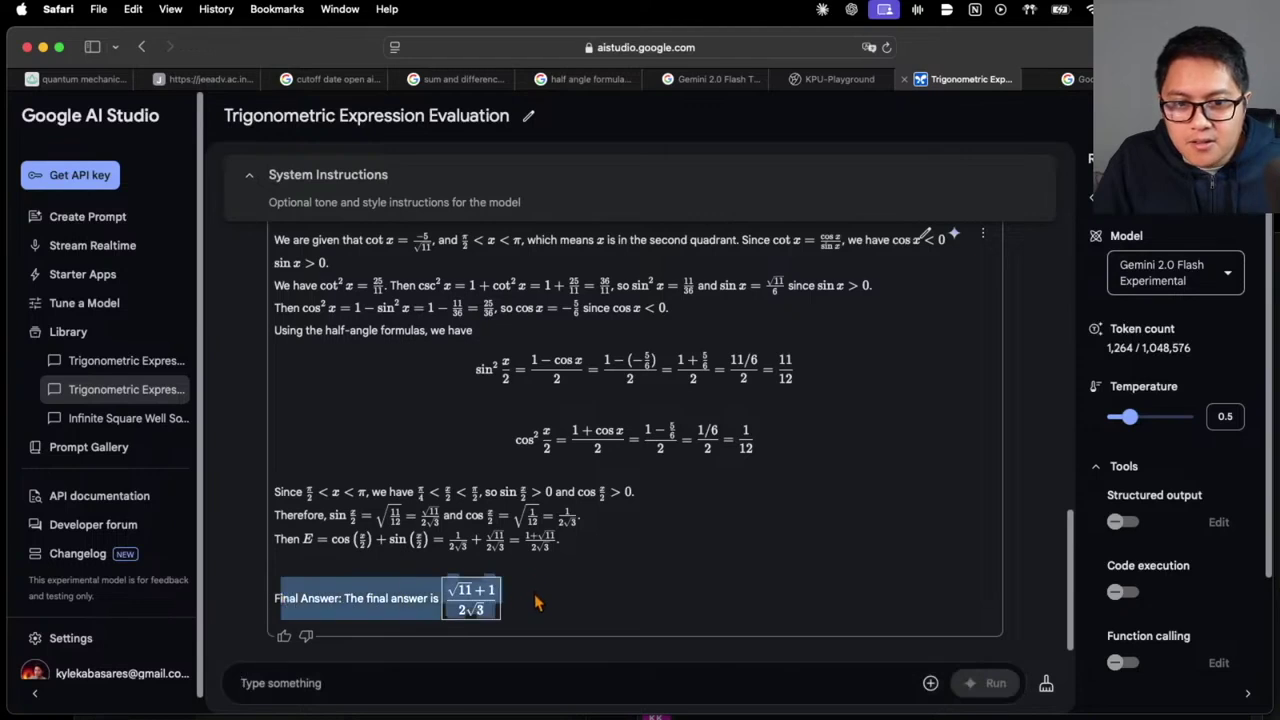
scroll(570, 510, up, 10)
scroll(586, 486, down, 5)
scroll(586, 486, up, 5)
scroll(583, 492, down, 5)
scroll(583, 490, up, 2)
scroll(585, 482, down, 10)
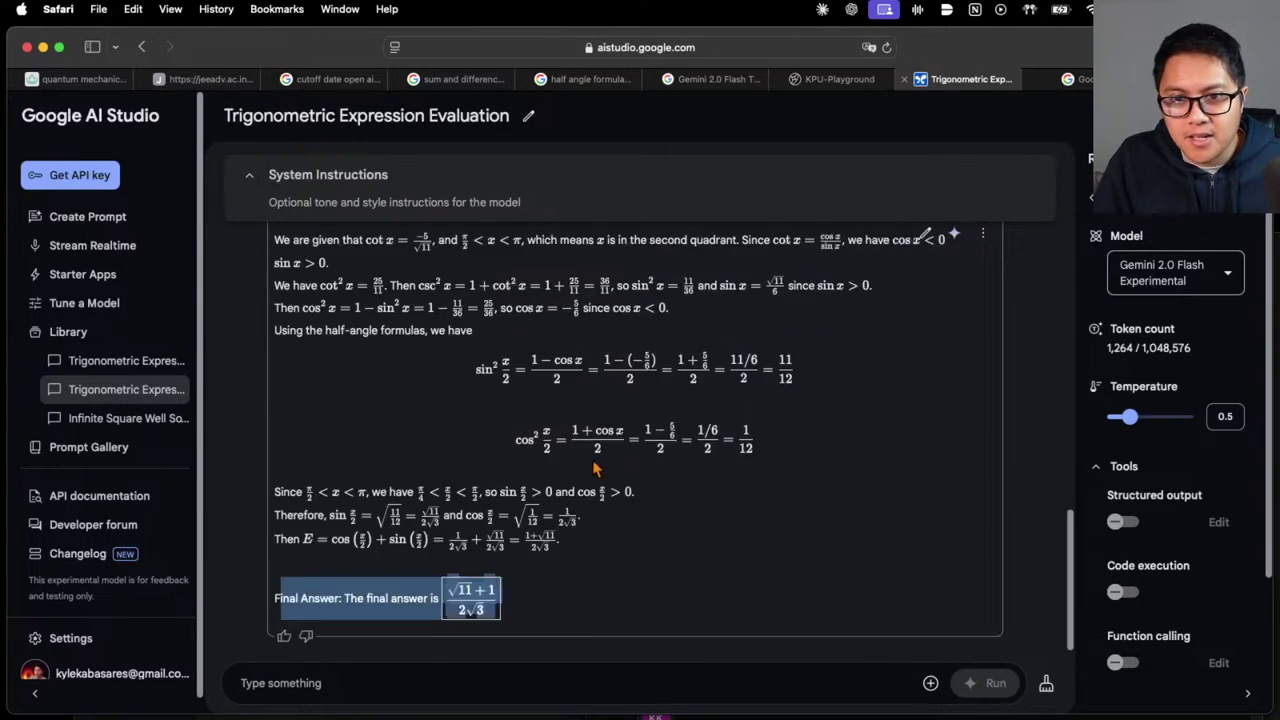
click(110, 360)
scroll(573, 400, up, 15)
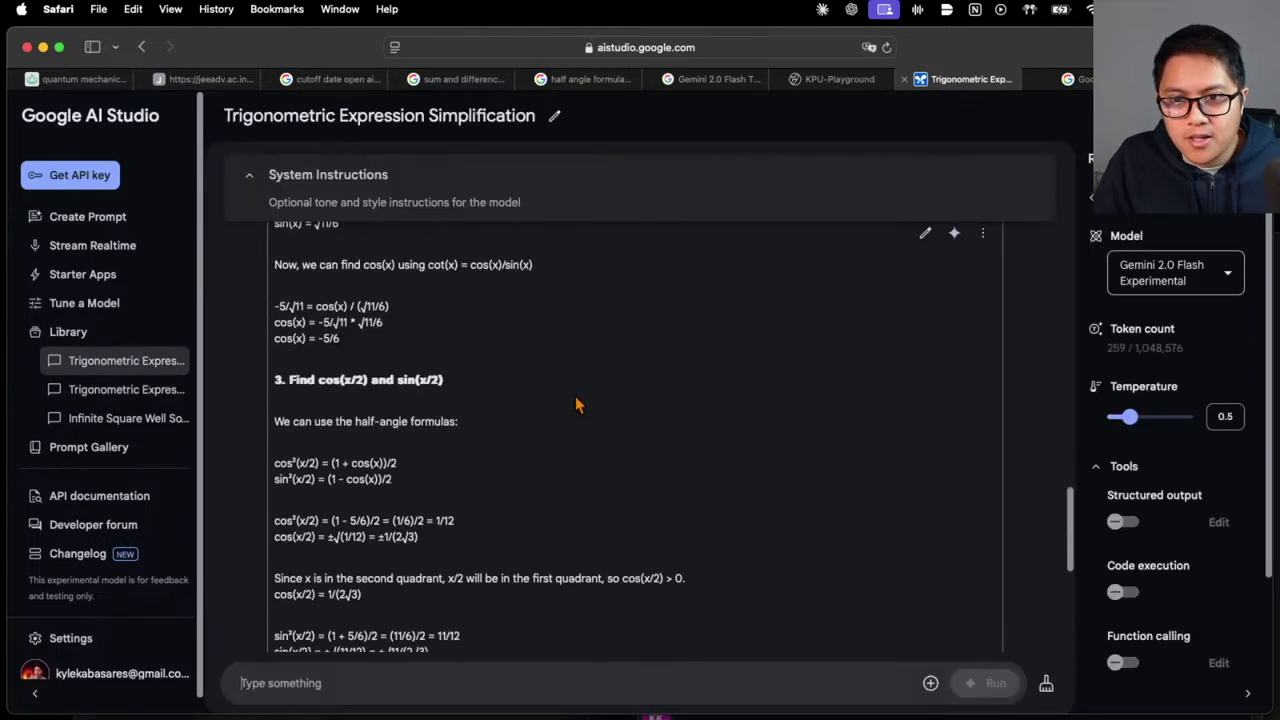
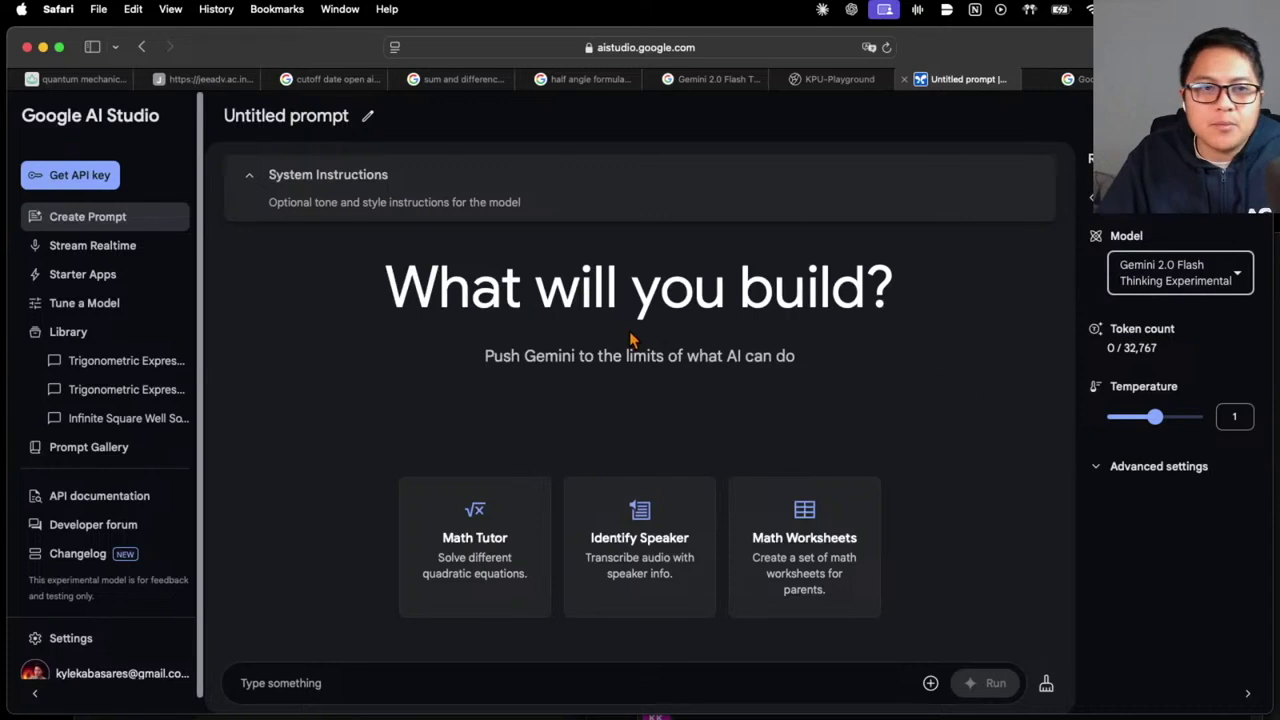
Run the copied LaTeX problem with Gemini 2.0 Flash Thinking Experimental at temperature 0.5
click(319, 684)
key(super+v)
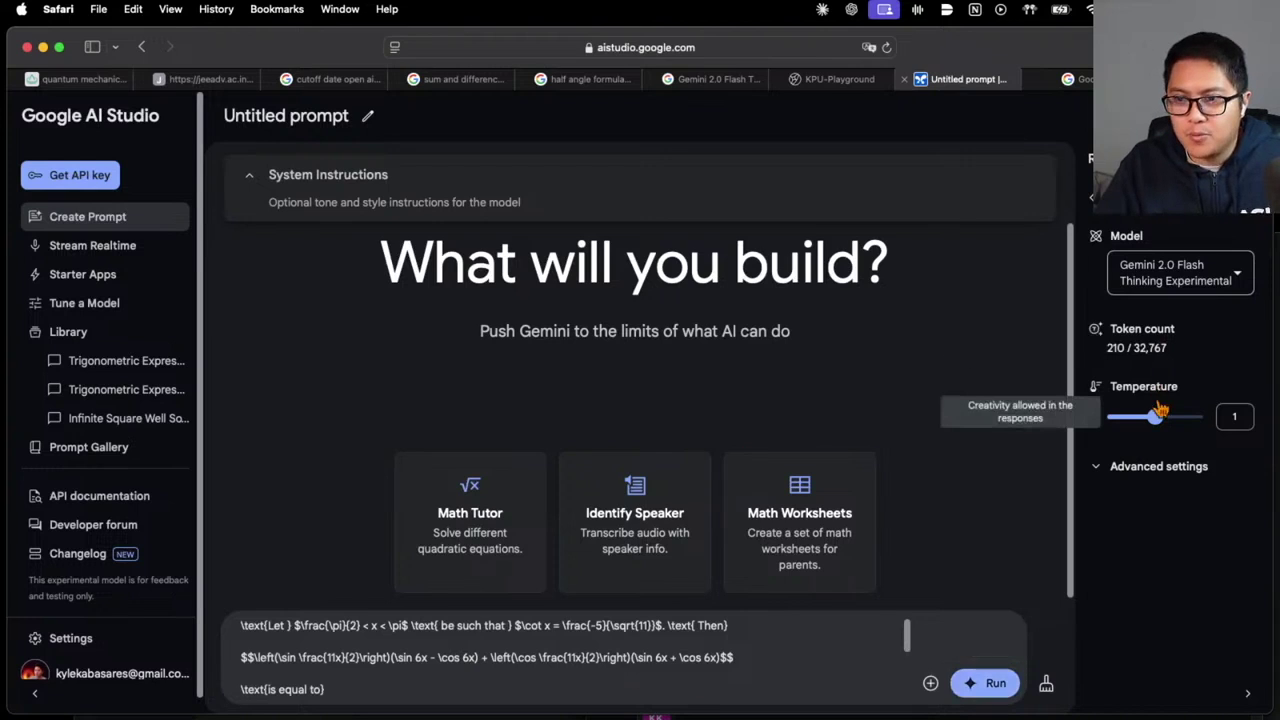
drag(1156, 416, 1148, 418)
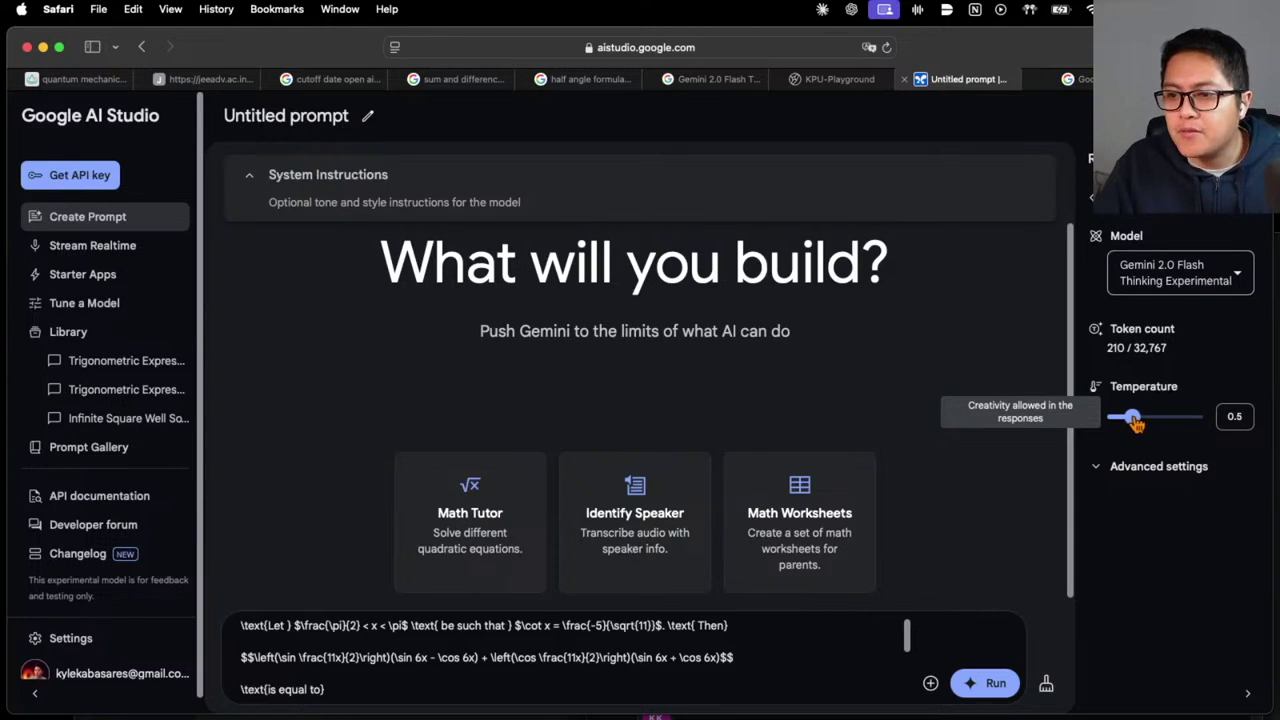
click(986, 684)
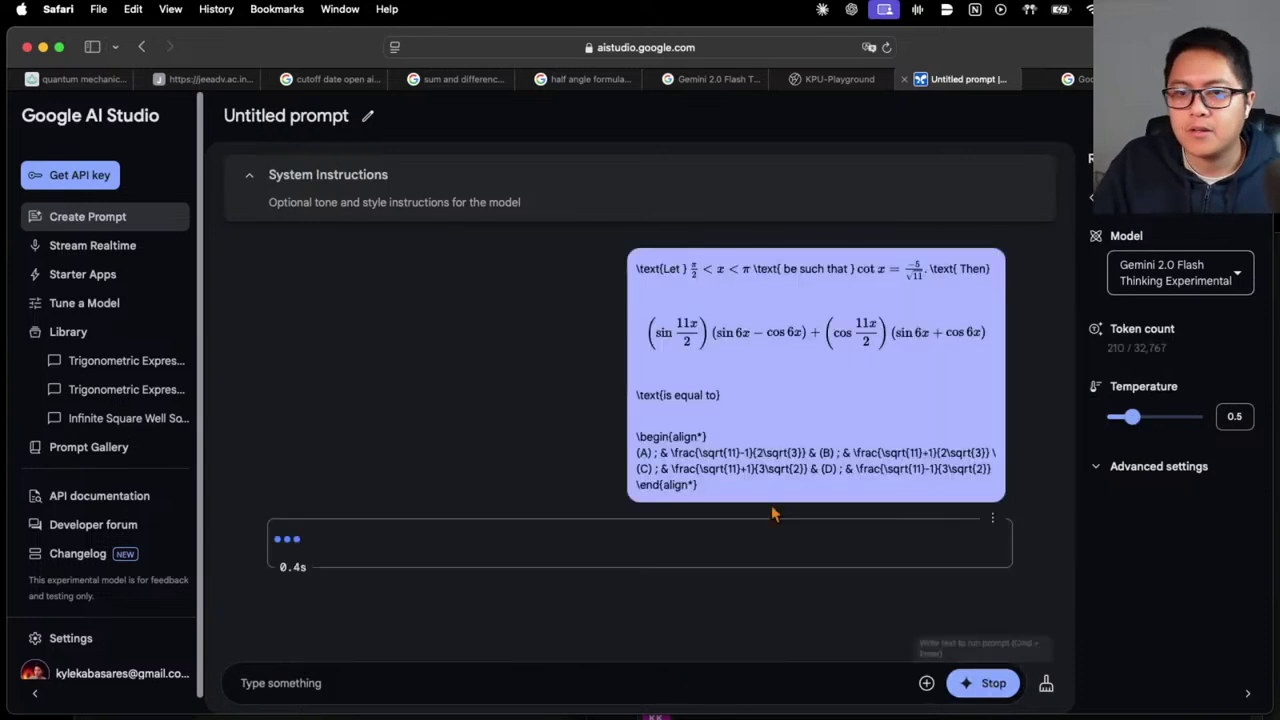
Examine the thinking model's solution from expanding the expression through the half-angle formulas to the final answer
click(424, 600)
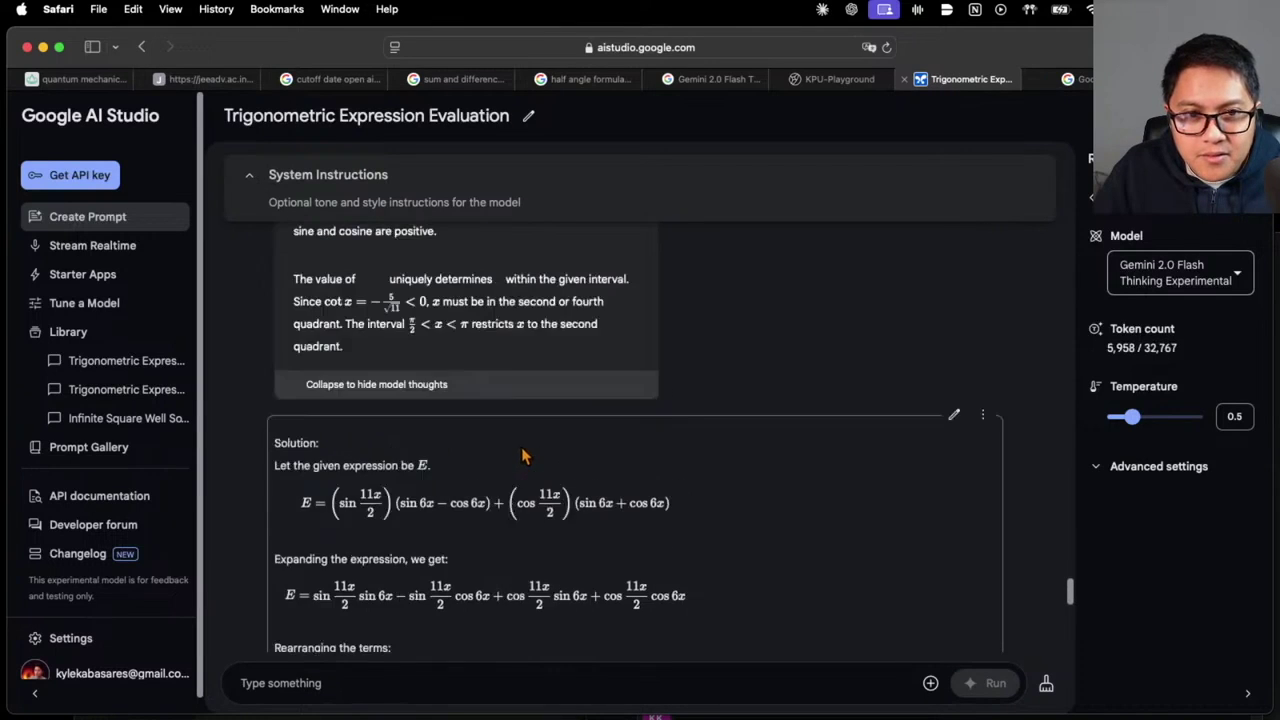
scroll(979, 505, down, 10)
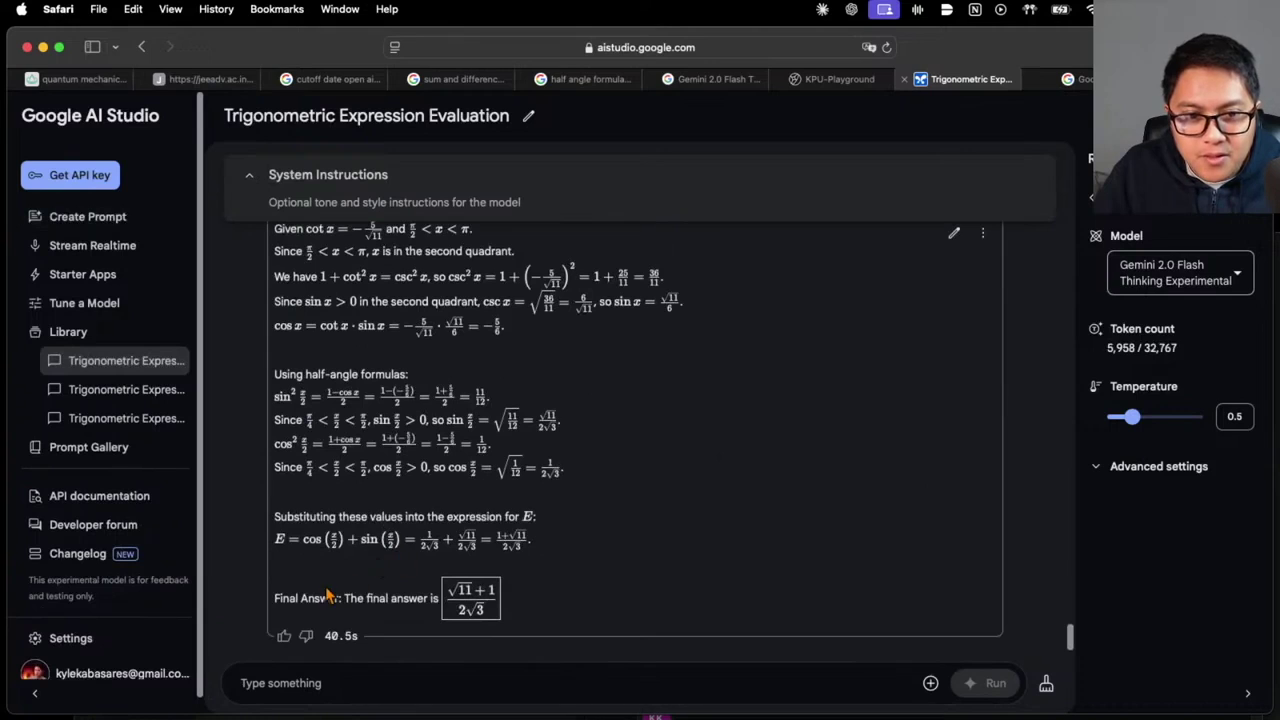
scroll(300, 470, up, 10)
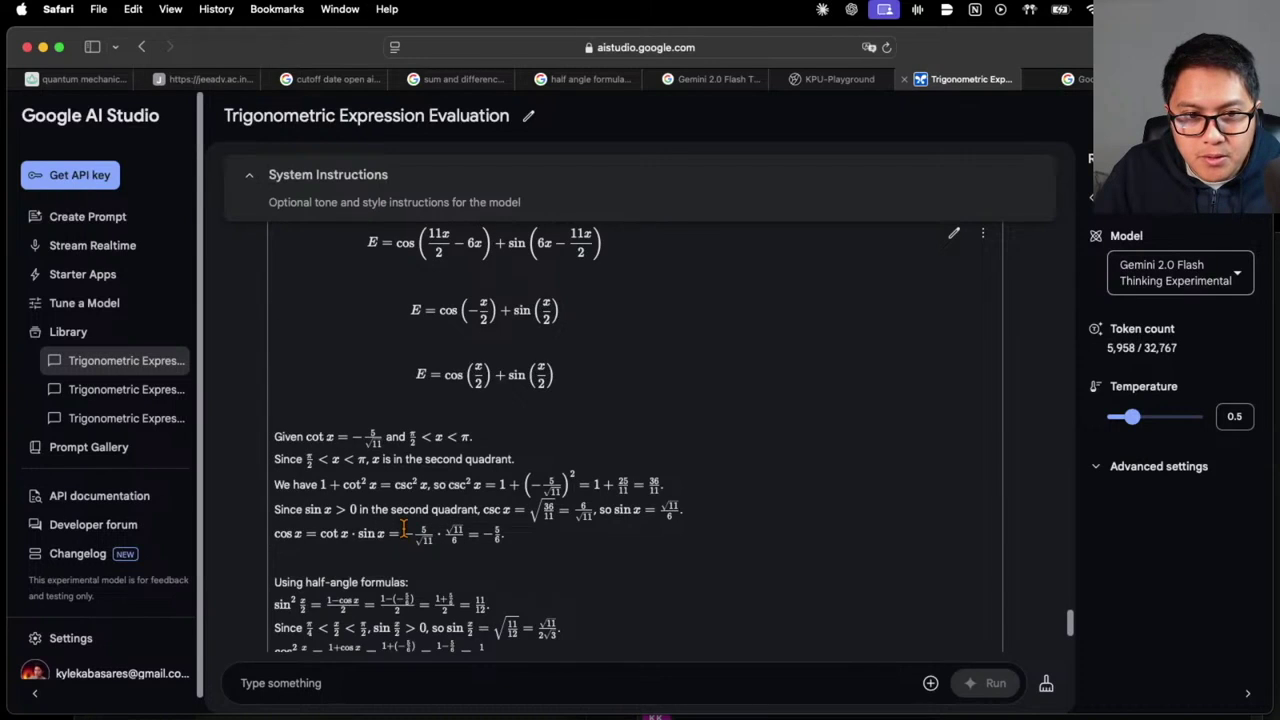
scroll(297, 465, up, 1)
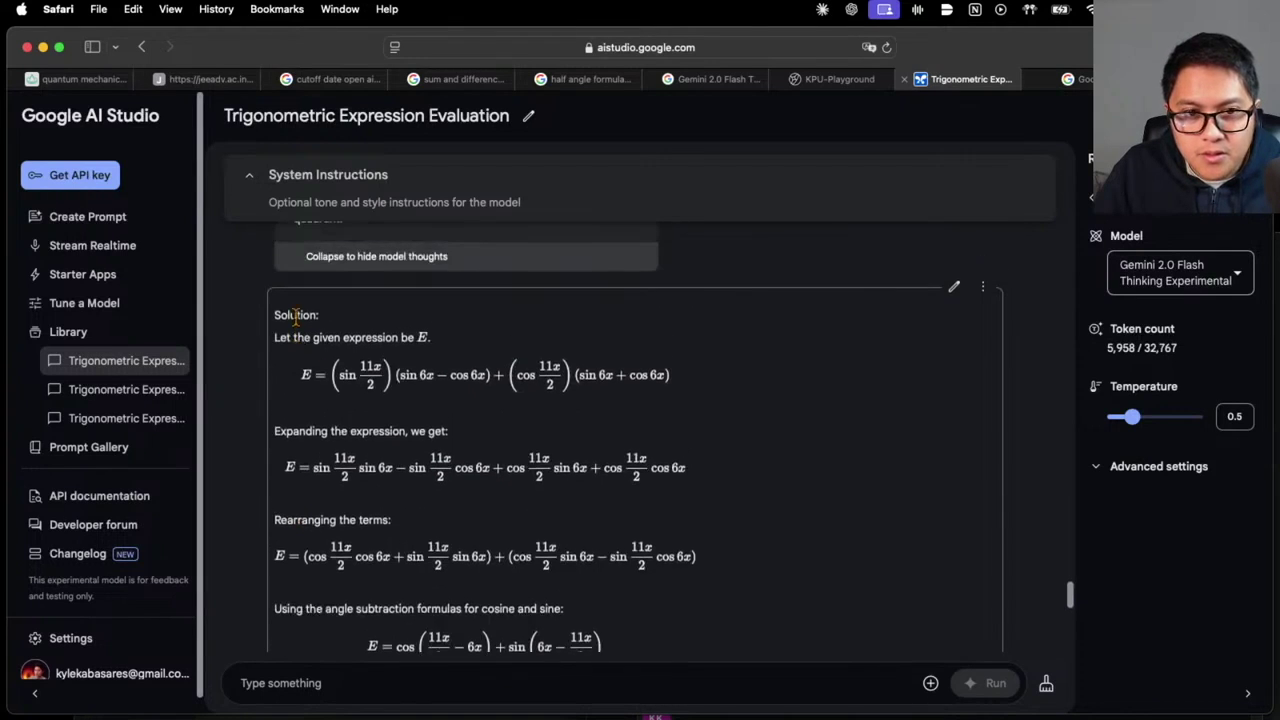
scroll(399, 367, down, 2)
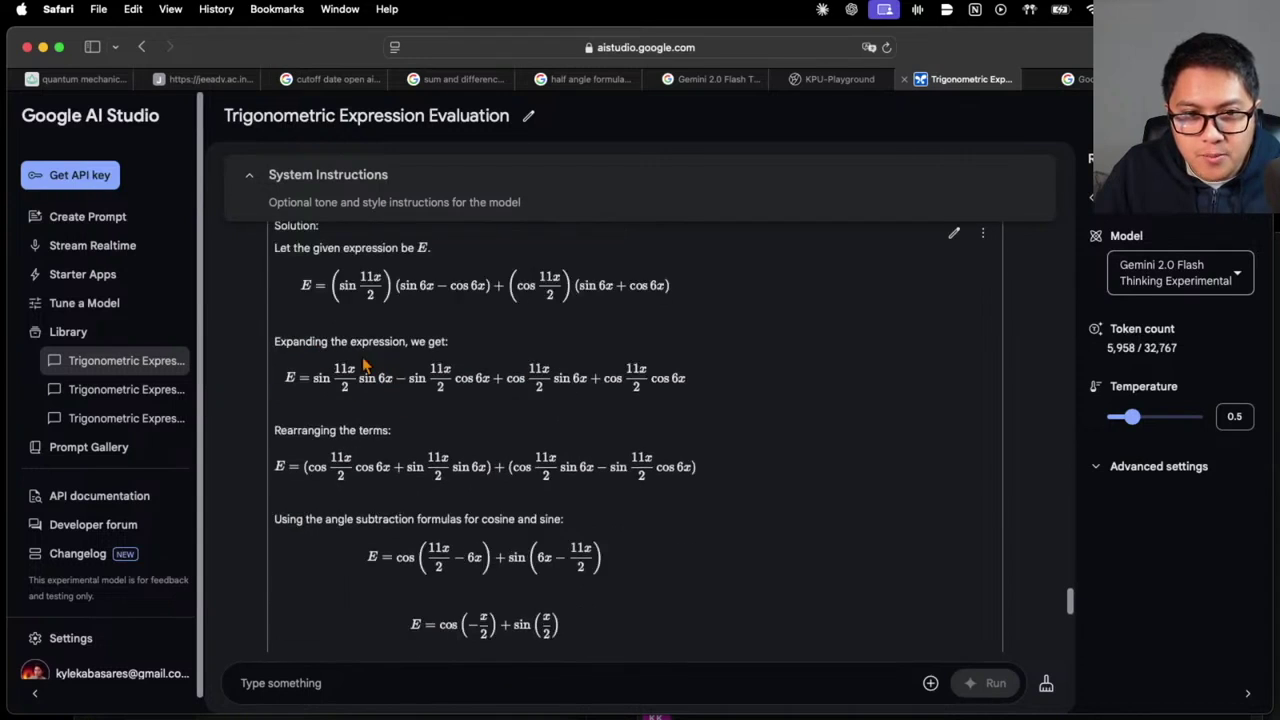
scroll(295, 429, down, 1)
scroll(323, 477, down, 3)
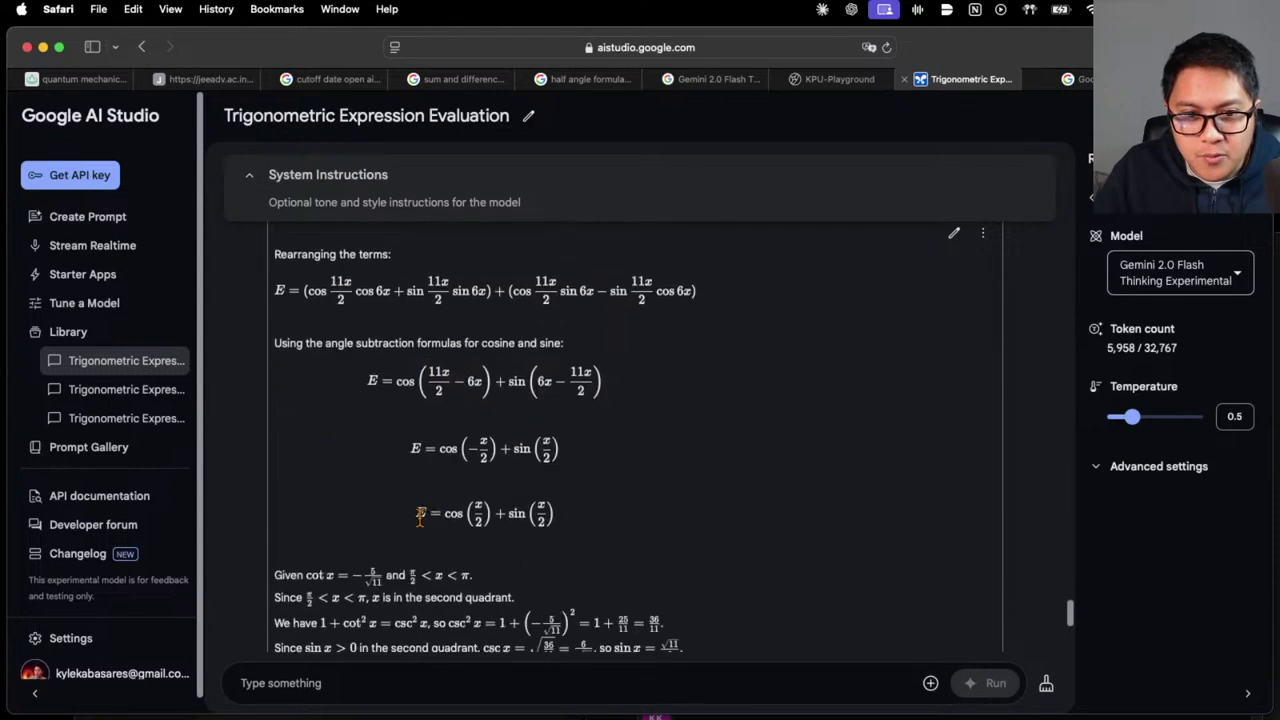
drag(447, 515, 349, 517)
click(594, 522)
mouse_move(594, 522)
mouse_down()
mouse_move(420, 517)
mouse_move(600, 518)
mouse_up()
click(438, 510)
scroll(600, 518, down, 1)
click(606, 452)
scroll(606, 452, down, 8)
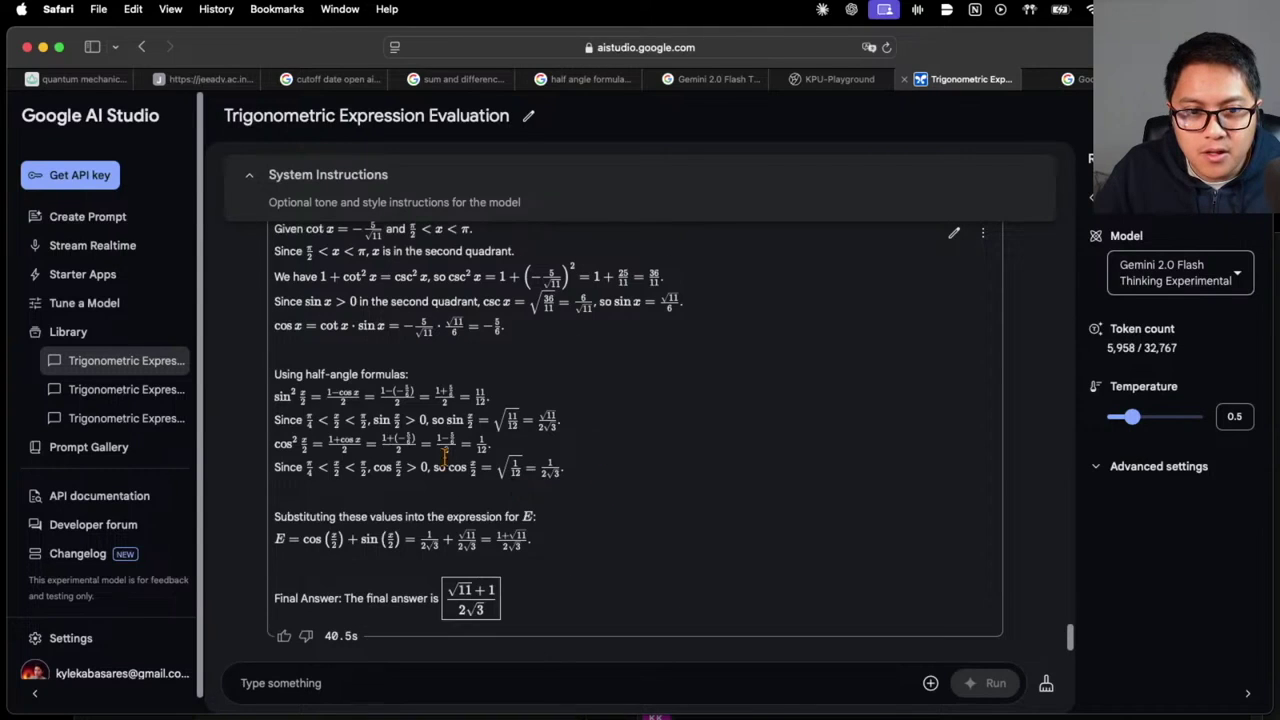
scroll(350, 348, up, 3)
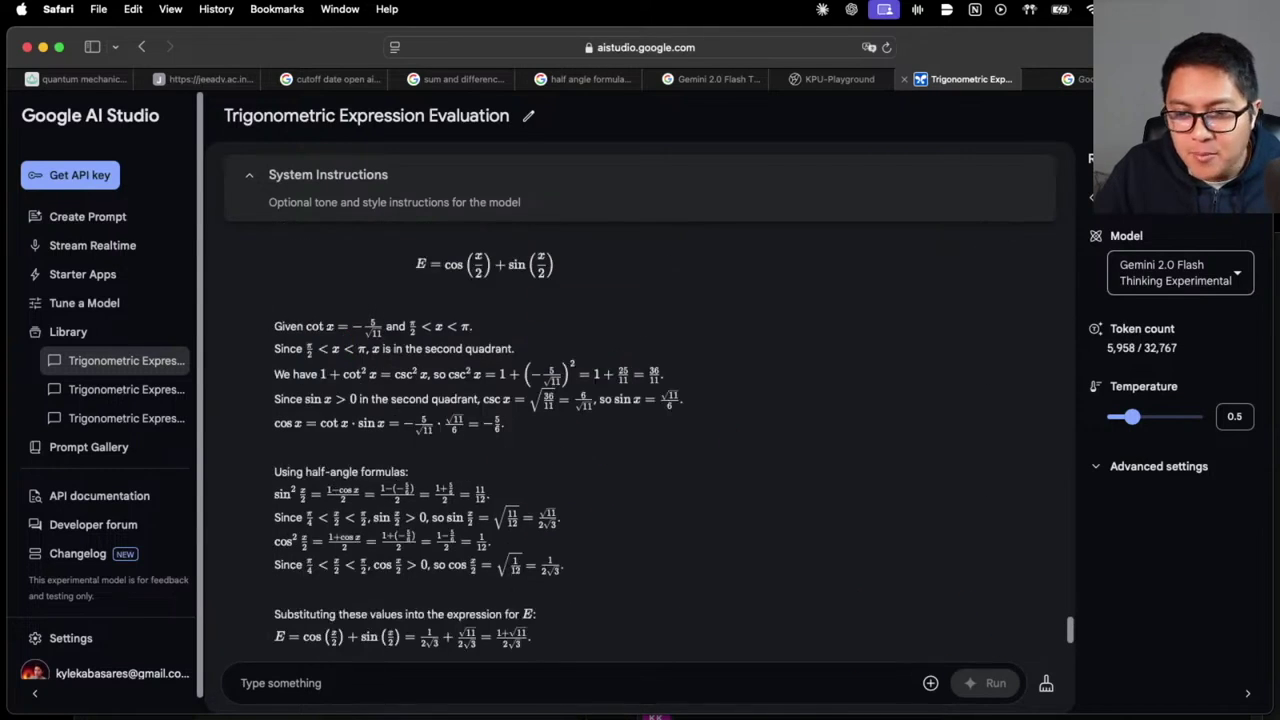
Compare the thinking model's half-angle values and final answer with the handwritten solution in OneNote
click(983, 695)
scroll(965, 435, up, 10)
scroll(965, 435, down, 4)
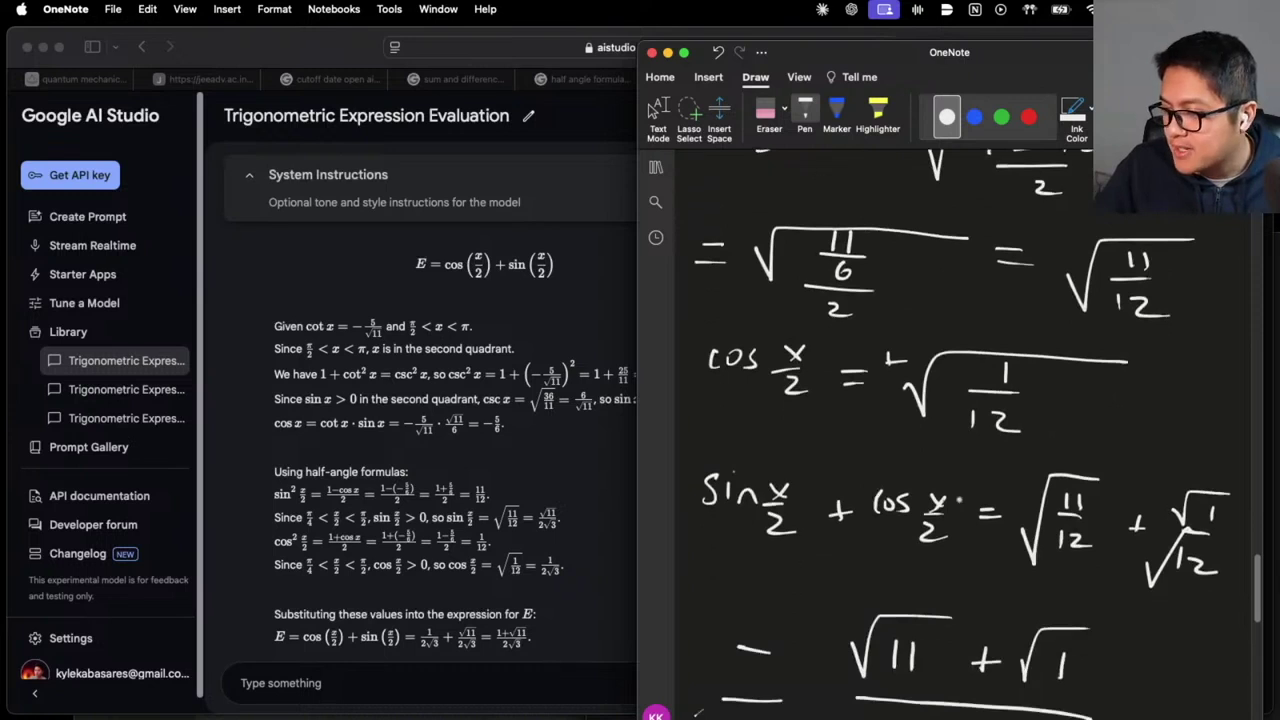
scroll(970, 490, down, 3)
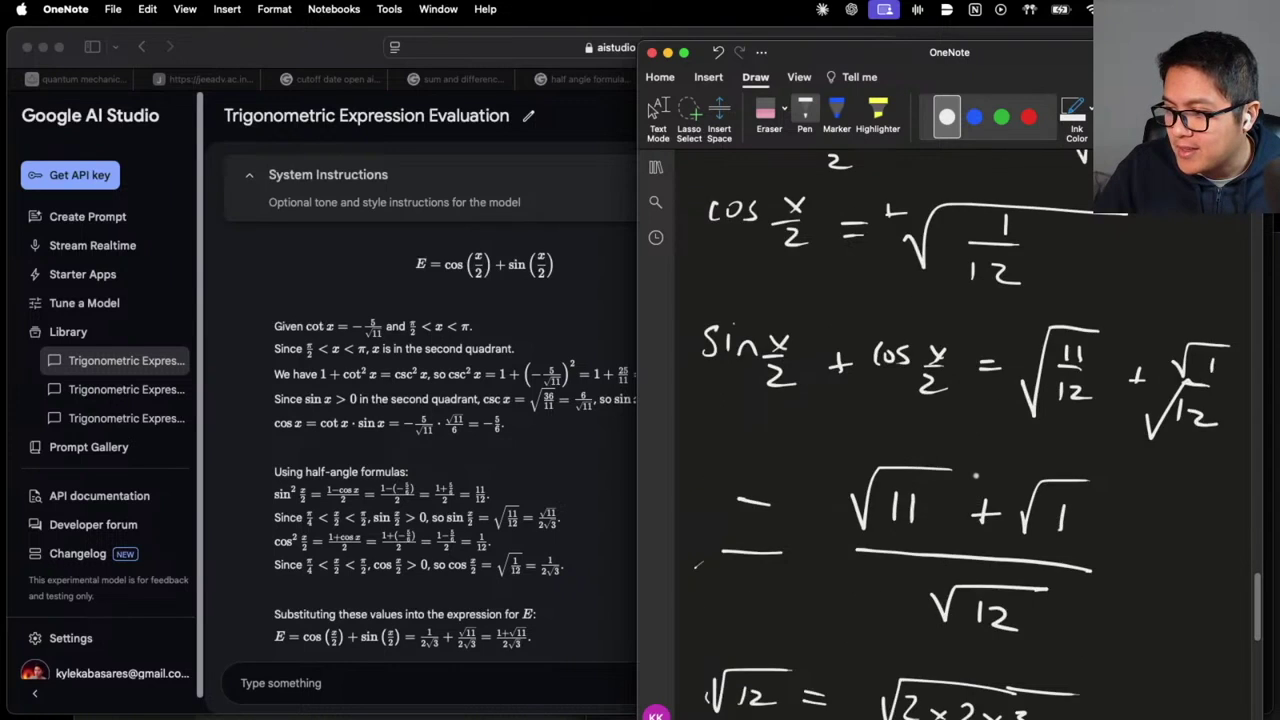
scroll(975, 476, up, 1)
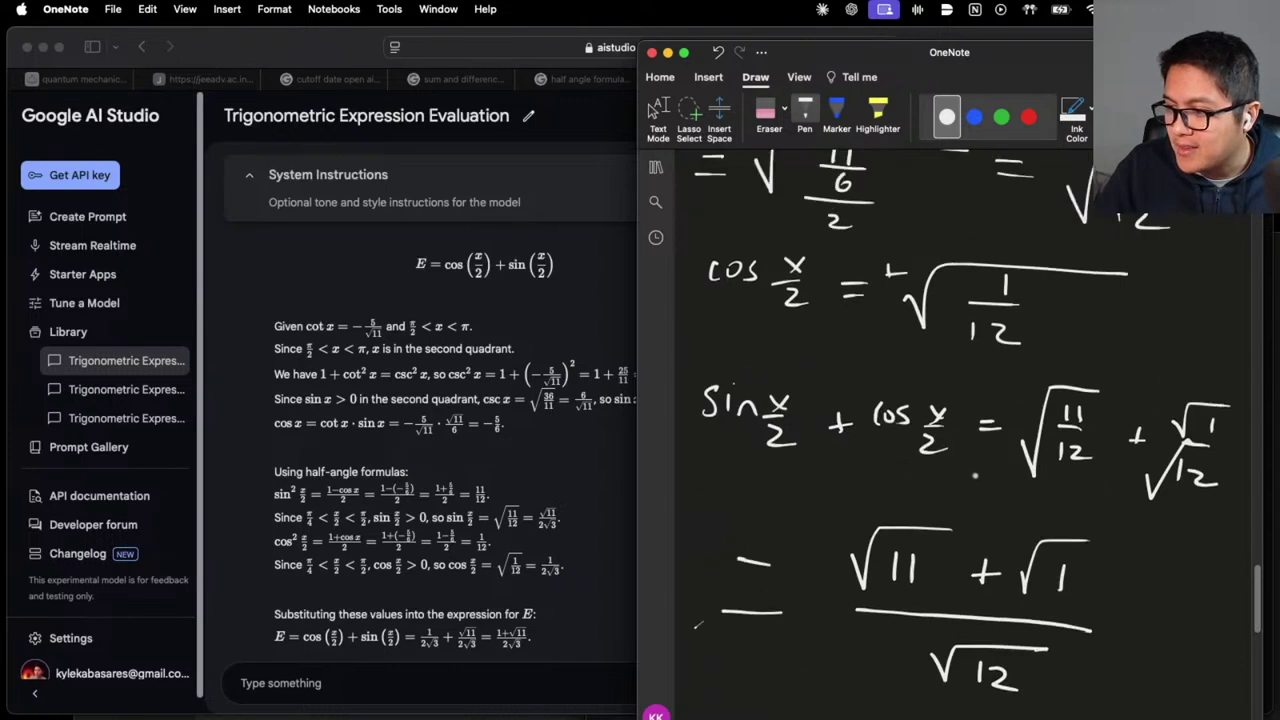
click(522, 448)
scroll(560, 470, down, 2)
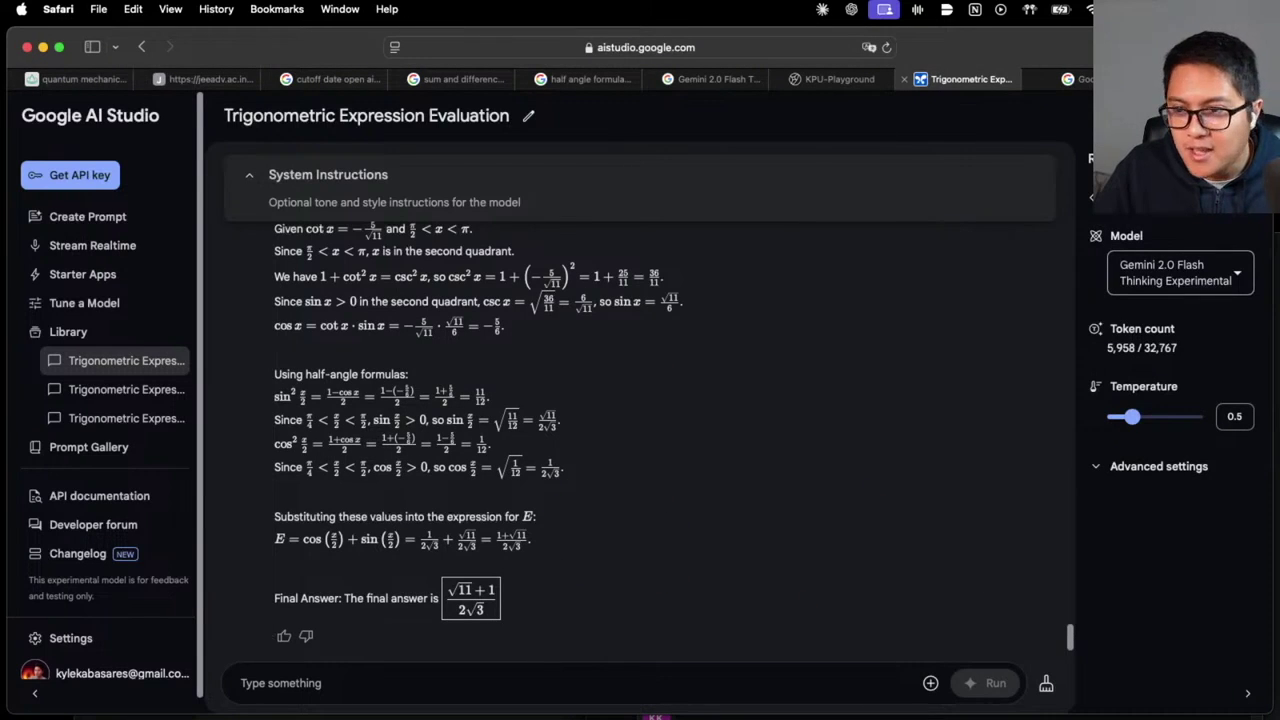
Switch to DeepSeek and submit the copied LaTeX trigonometry problem in a new chat
key(super+9)
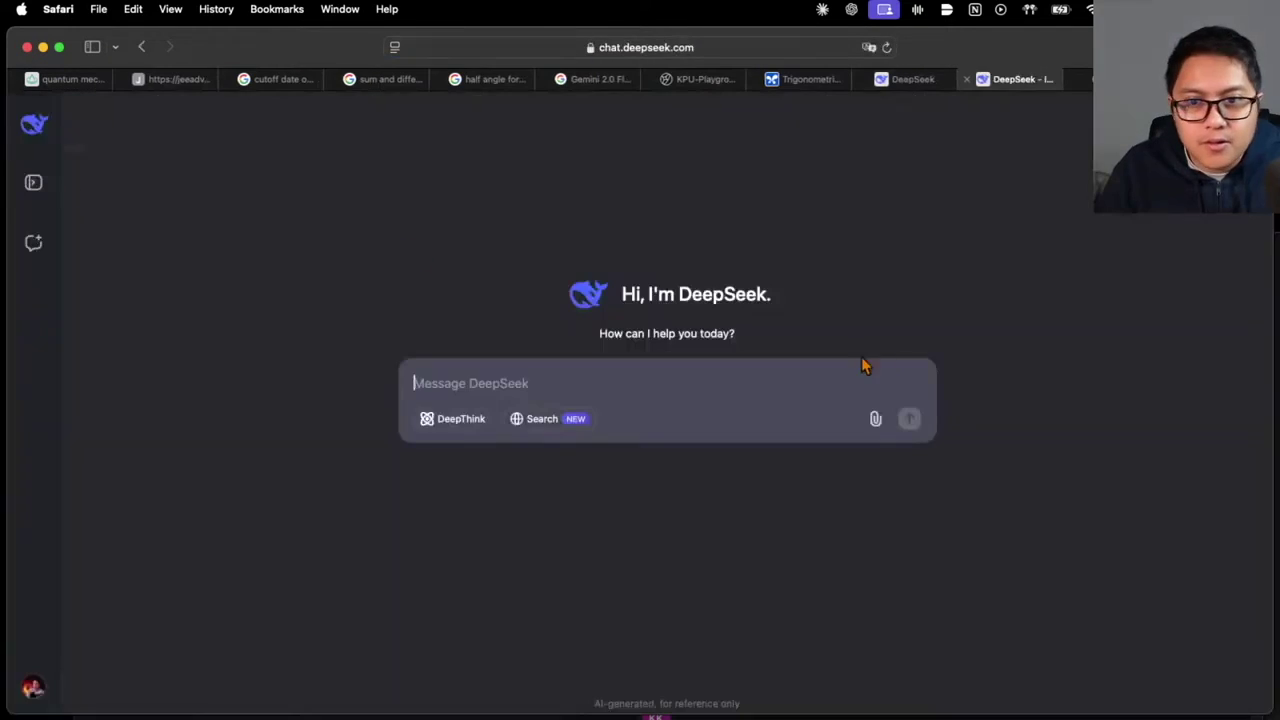
click(35, 180)
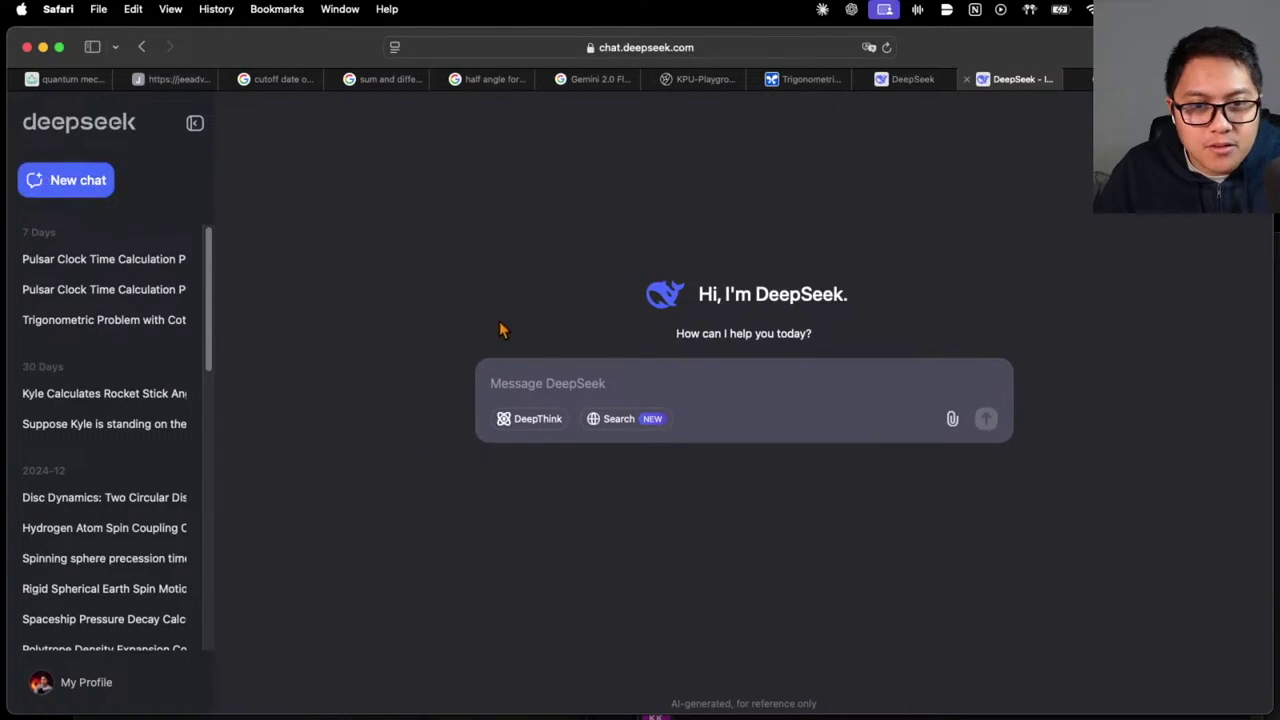
click(194, 123)
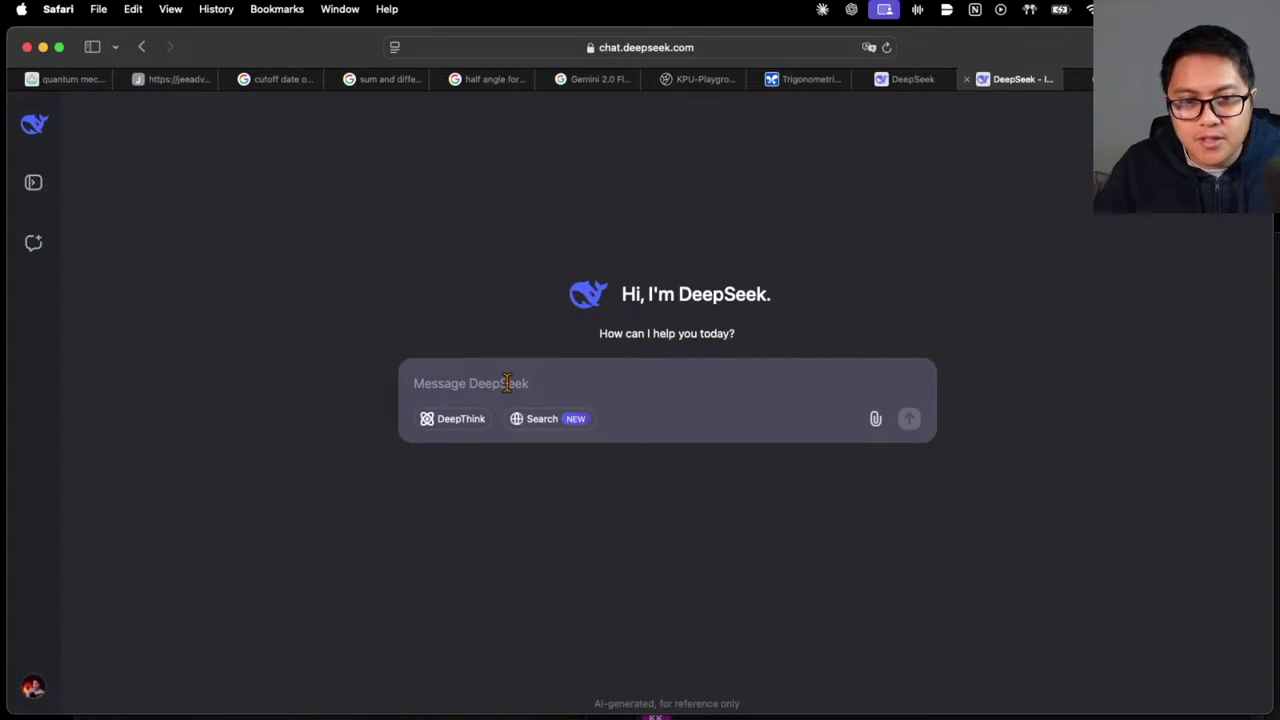
text(\text{Let } $\frac{\pi}{2} < x < \pi$ \text{ be such that } $\cot x = \frac{-5}{\sqrt{11}}$. \text{ Then}  $$\left(\sin \frac{11x}{2}\right)(\sin 6x - \cos 6x) + \left(\cos \frac{11x}{2}\right)(\sin 6x + \cos 6x)$$  \text{is equal to}  \begin{align*} (A) \; & \frac{\sqrt{11}-1}{2\sqrt{3}} & (B) \; & \frac{\sqrt{11}+1}{2\sqrt{3}} \\ (C) \; & \frac{\sqrt{11}+1}{3\sqrt{2}} & (D) \; & \frac{\sqrt{11}-1}{3\sqrt{2}} \end{align*})
key(Return)
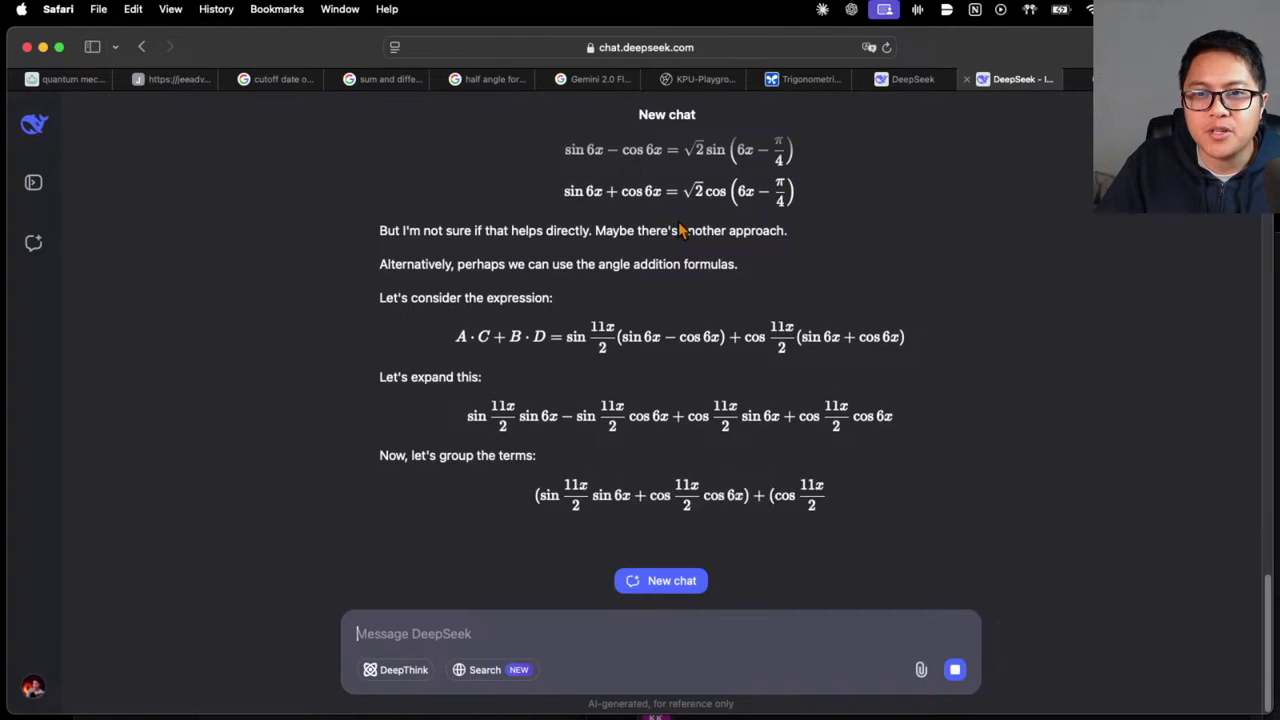
Review DeepSeek's working through the expression's simplification, the half-angle evaluation and the chosen answer option
scroll(700, 280, up, 3)
scroll(727, 333, down, 5)
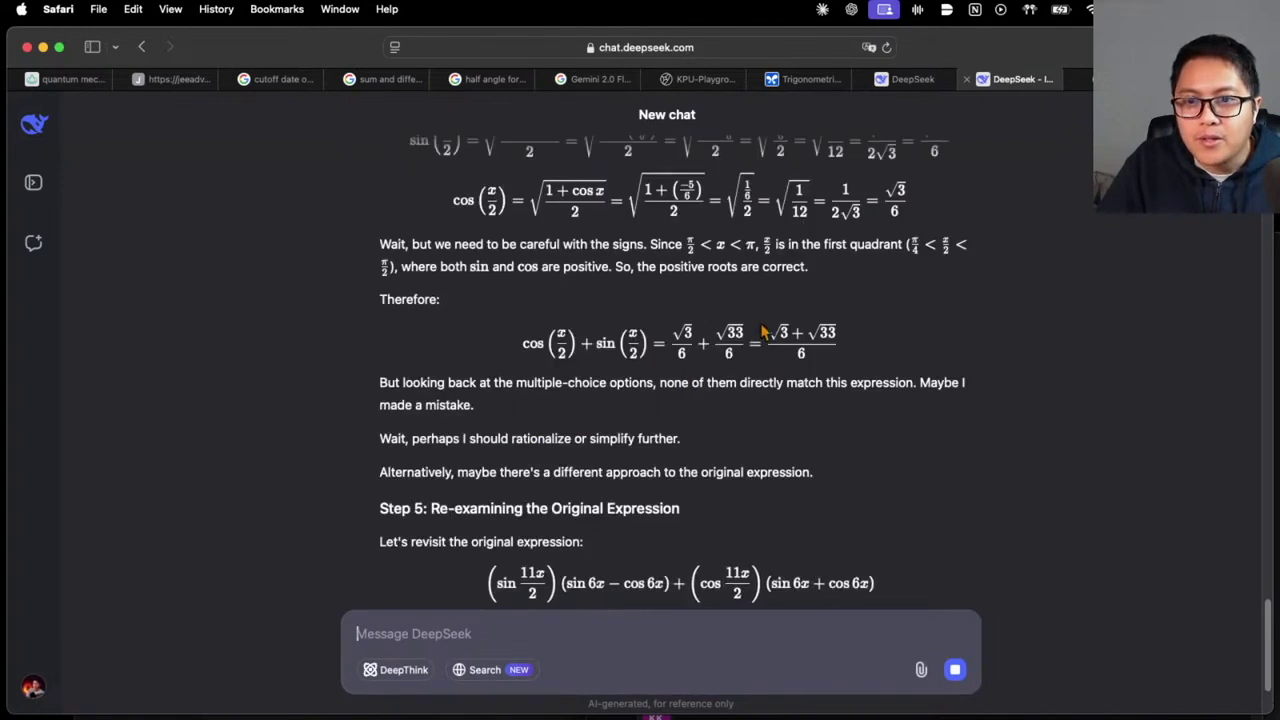
scroll(787, 258, up, 4)
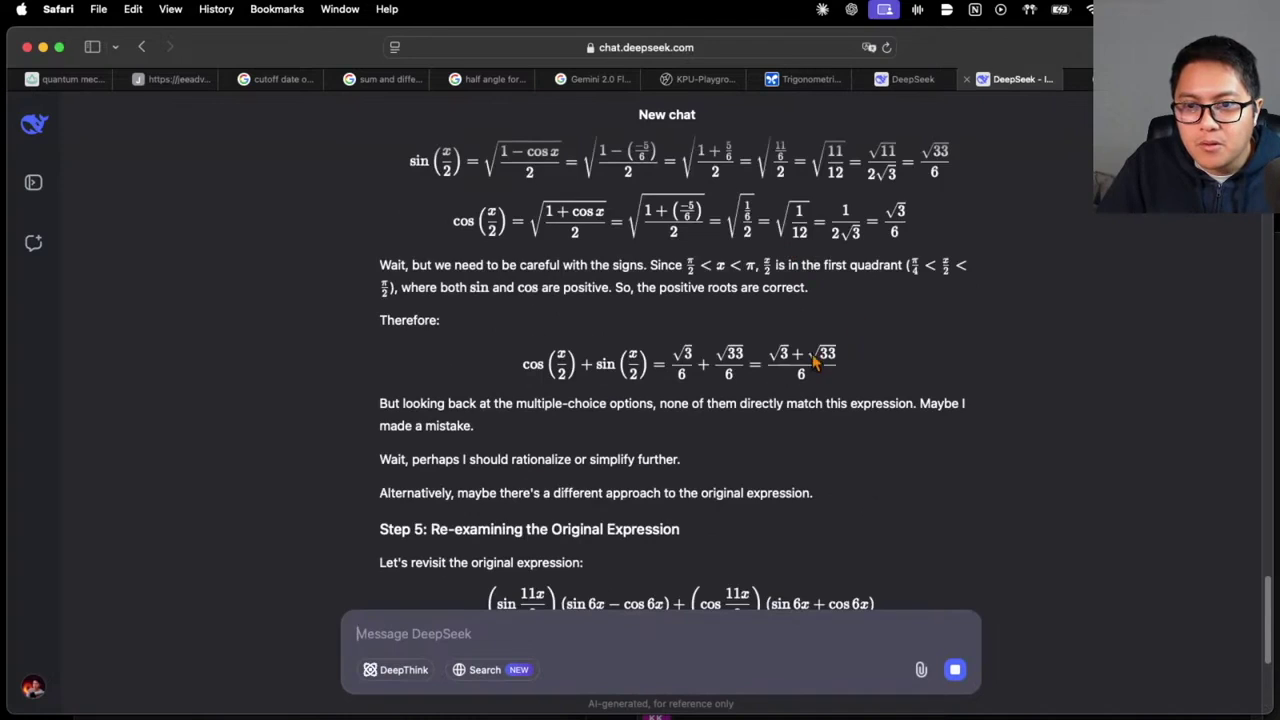
scroll(815, 365, down, 7)
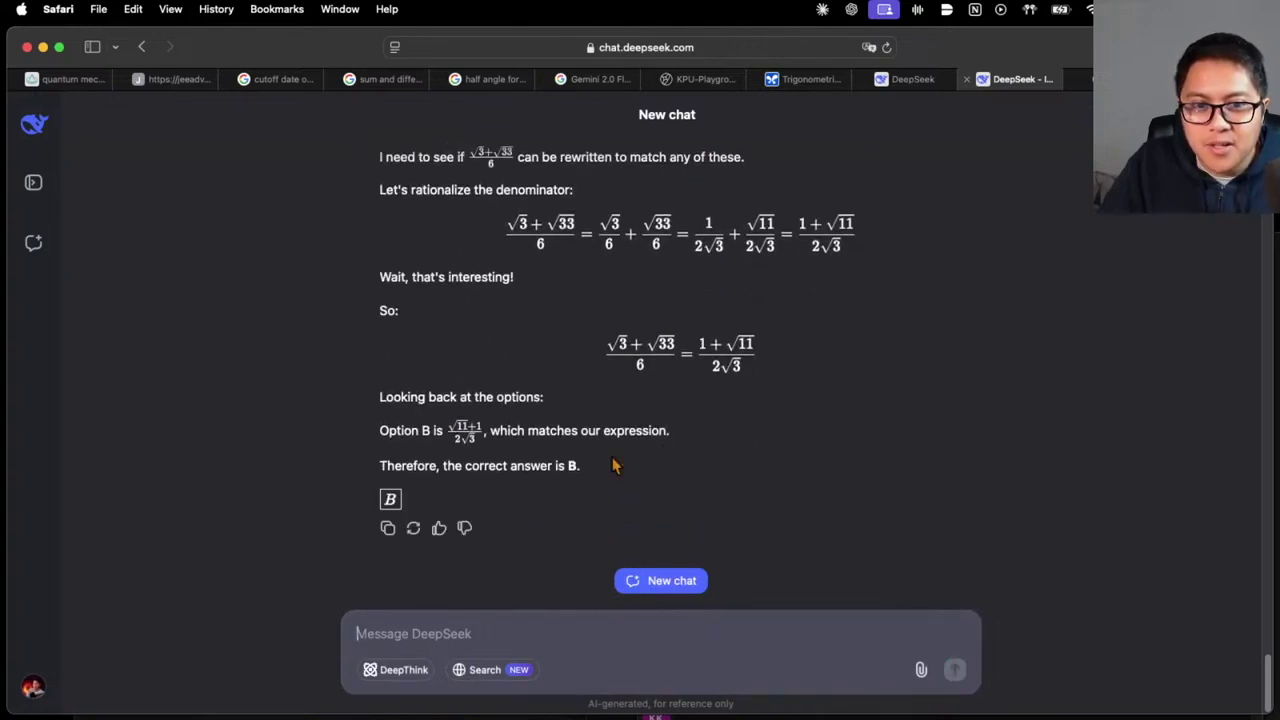
scroll(614, 466, up, 15)
scroll(660, 482, up, 5)
scroll(643, 484, down, 15)
scroll(575, 470, up, 8)
scroll(575, 470, up, 20)
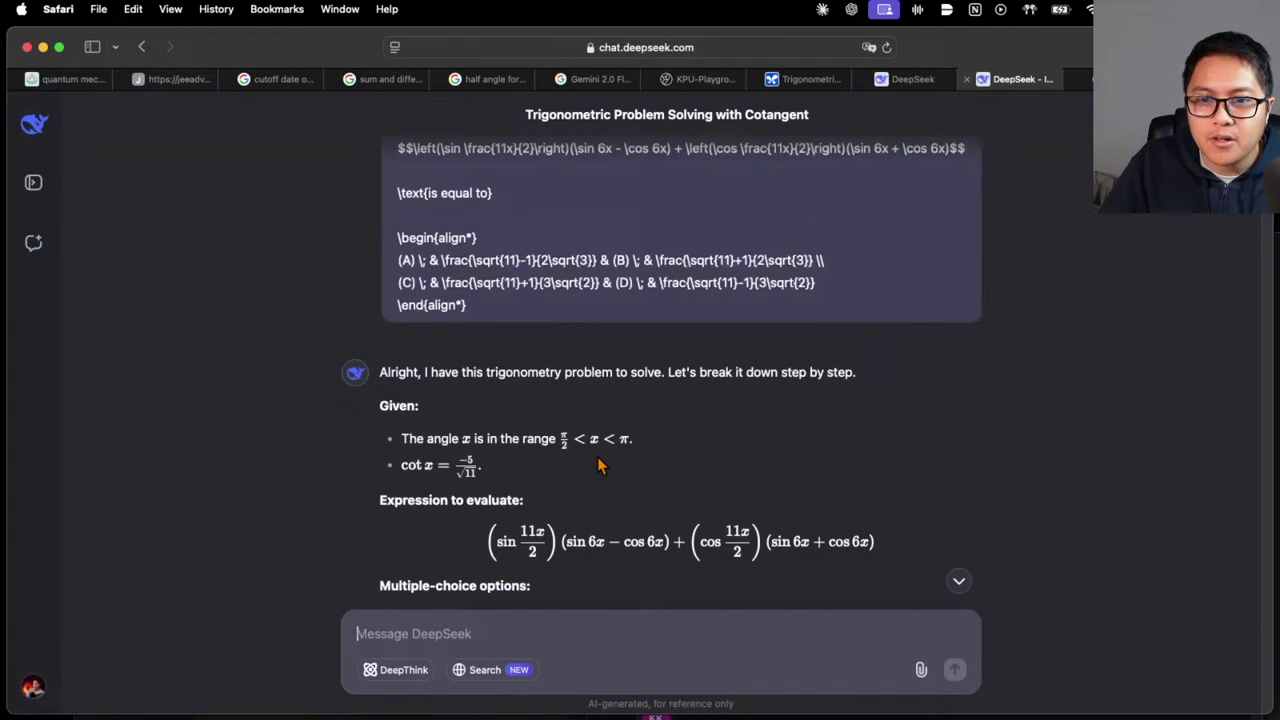
scroll(600, 465, down, 20)
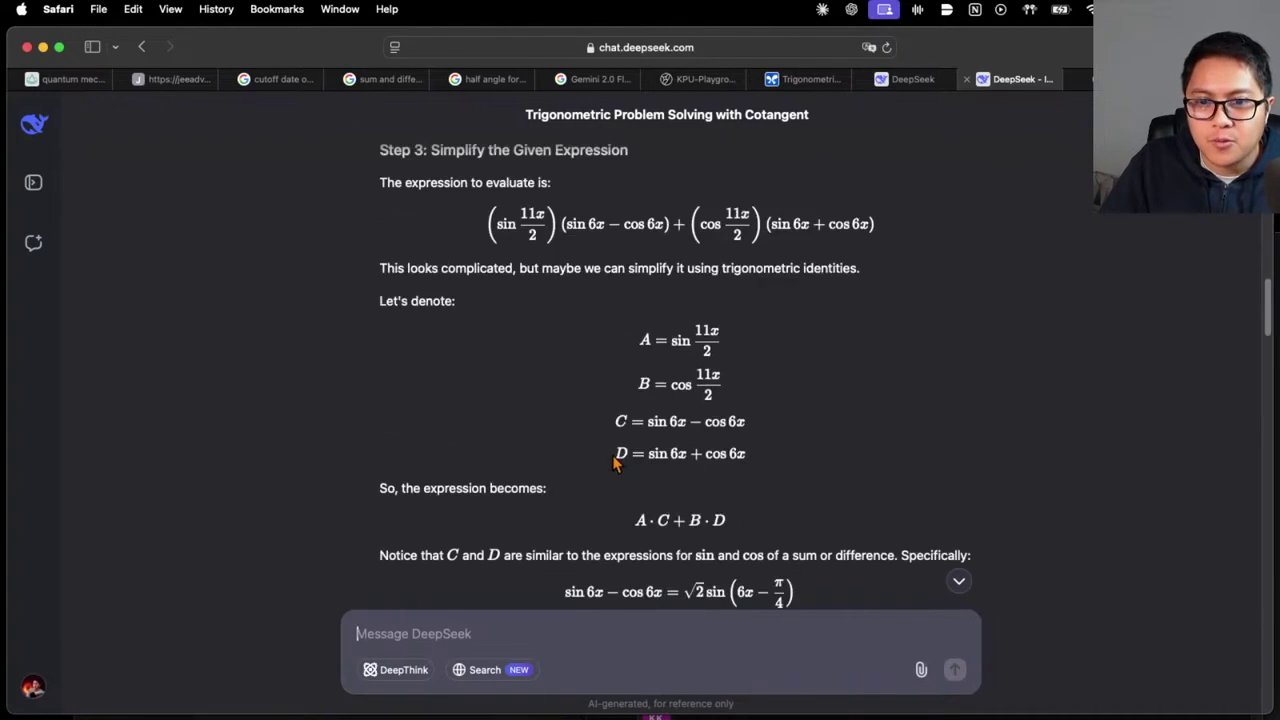
scroll(615, 462, down, 5)
scroll(615, 452, down, 20)
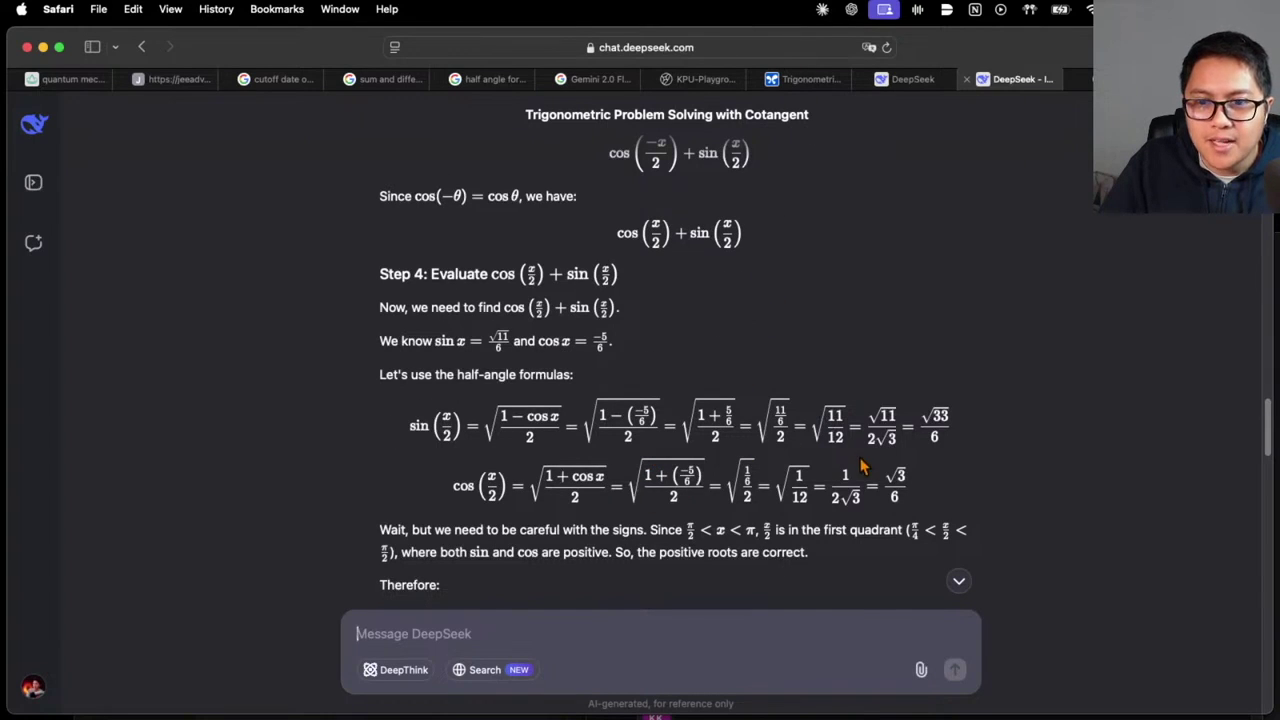
scroll(858, 467, down, 4)
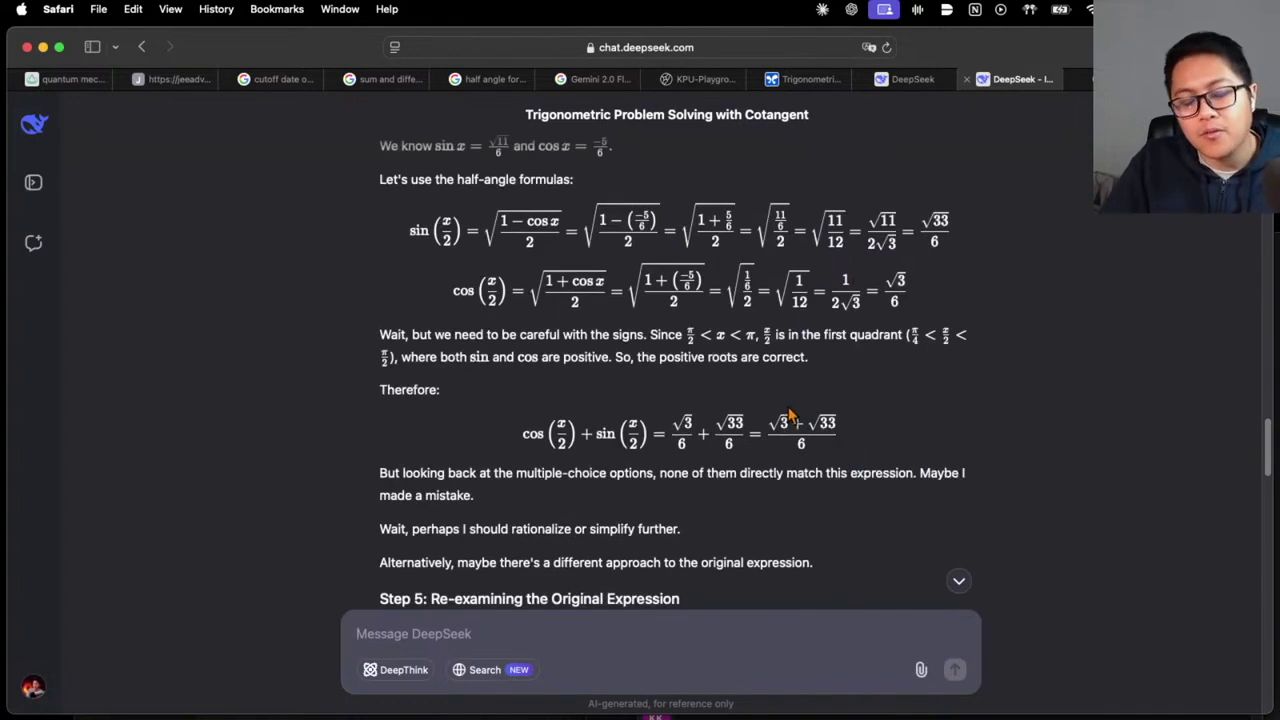
Switch to OneNote and write DeepSeek's (√3 + √33)/6 in blue below the boxed answer, factoring it into √3(1 + √11)/6
key(super+Tab)
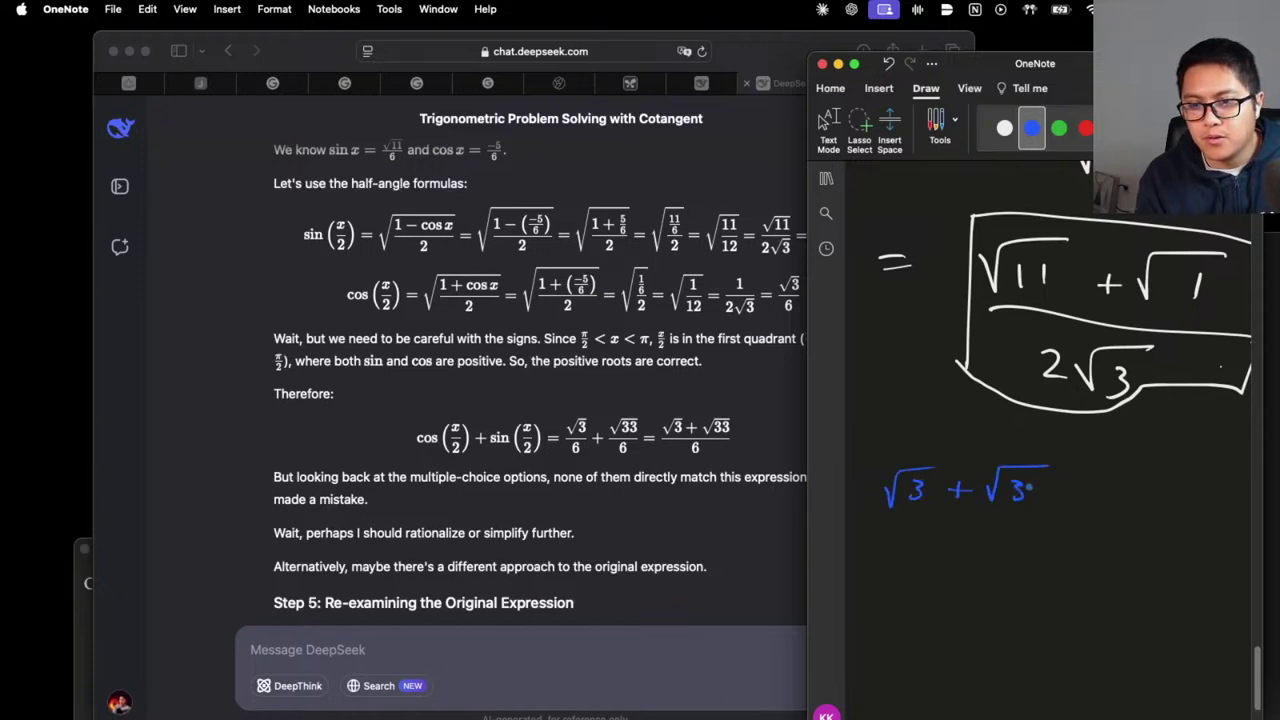
drag(890, 530, 1053, 534)
drag(936, 560, 934, 568)
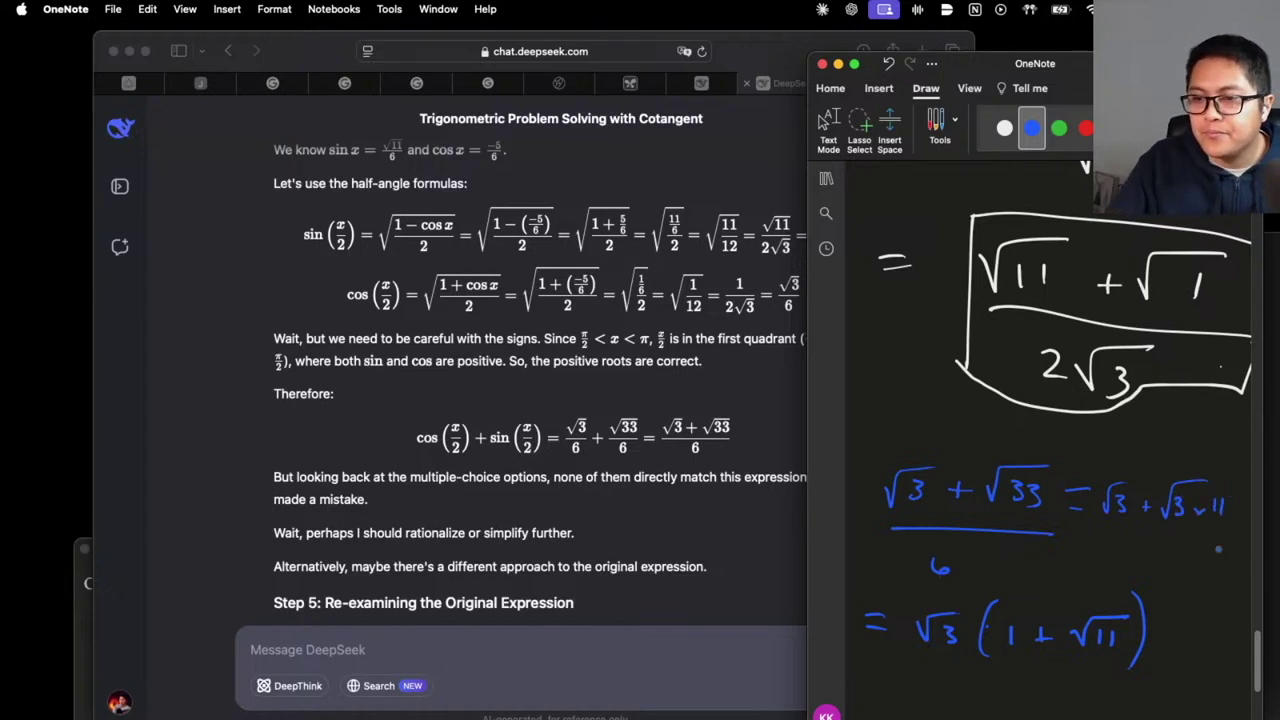
scroll(1218, 549, down, 3)
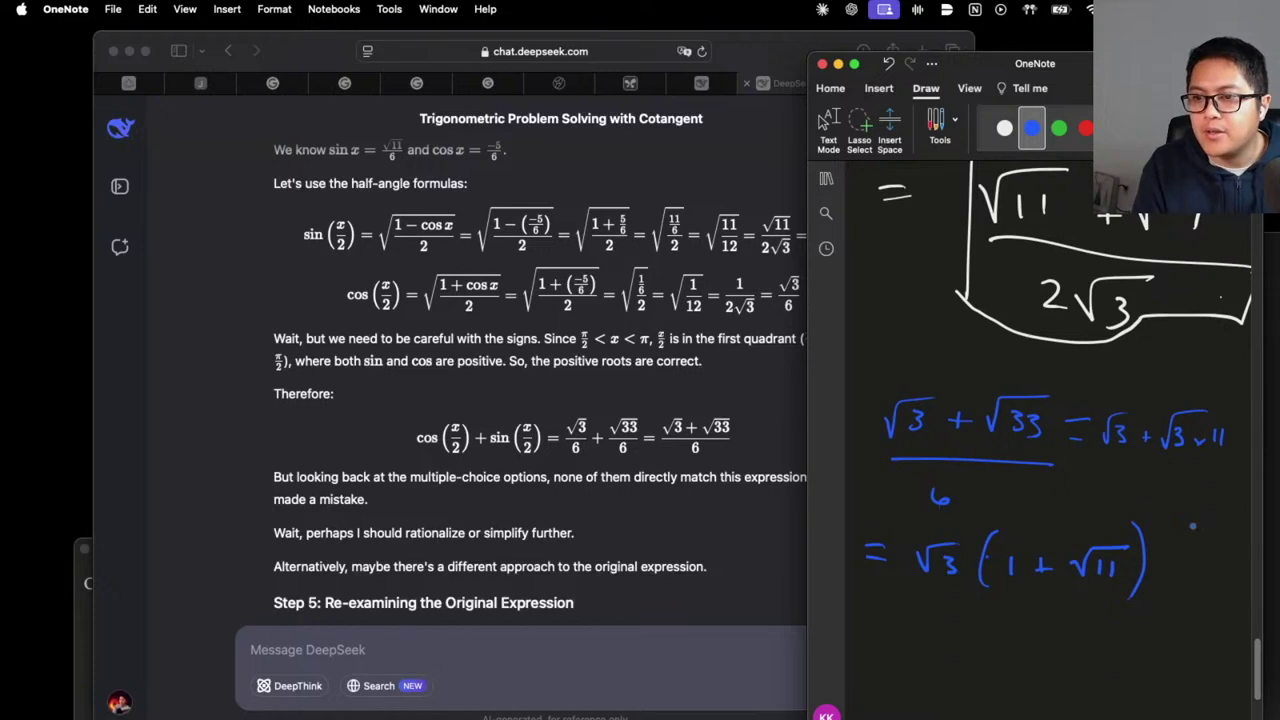
drag(916, 613, 1201, 638)
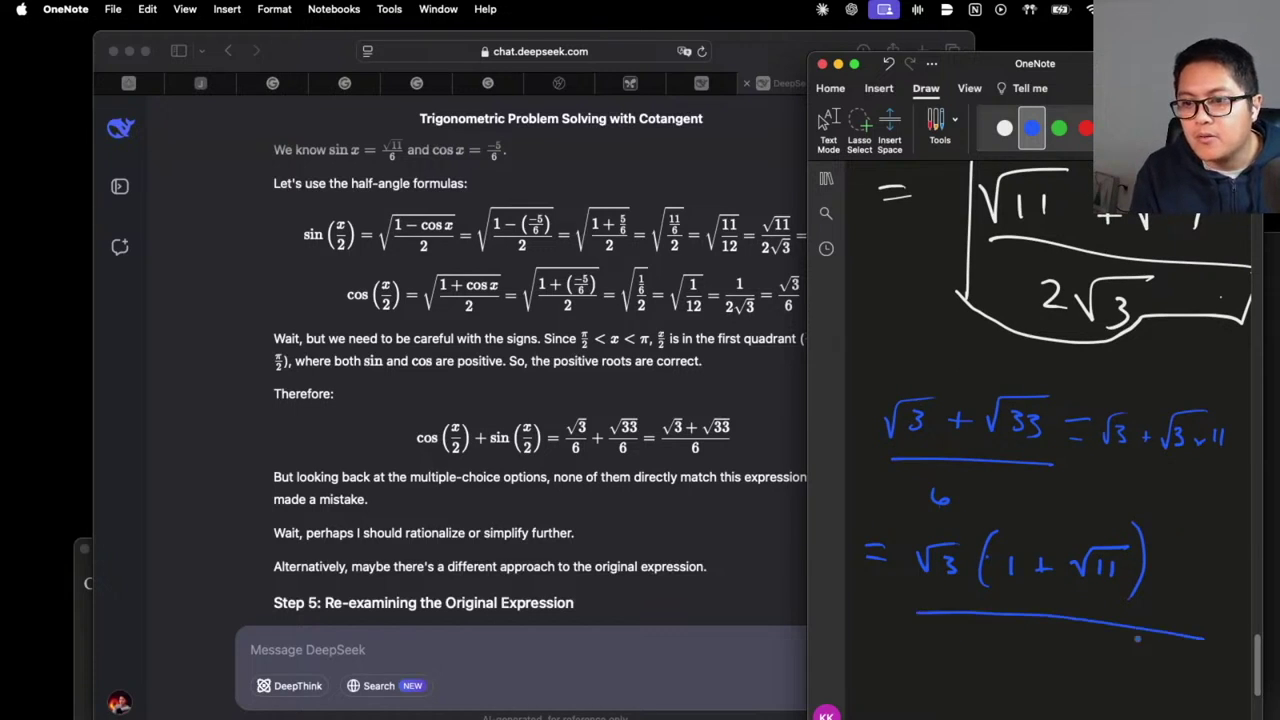
scroll(1040, 450, down, 4)
Rewrite the fraction as √3(1 + √11) over 2 × 3 and cancel the √3 factor, leaving 2 × √3 in the denominator
drag(912, 545, 965, 518)
drag(942, 528, 945, 556)
drag(990, 522, 992, 562)
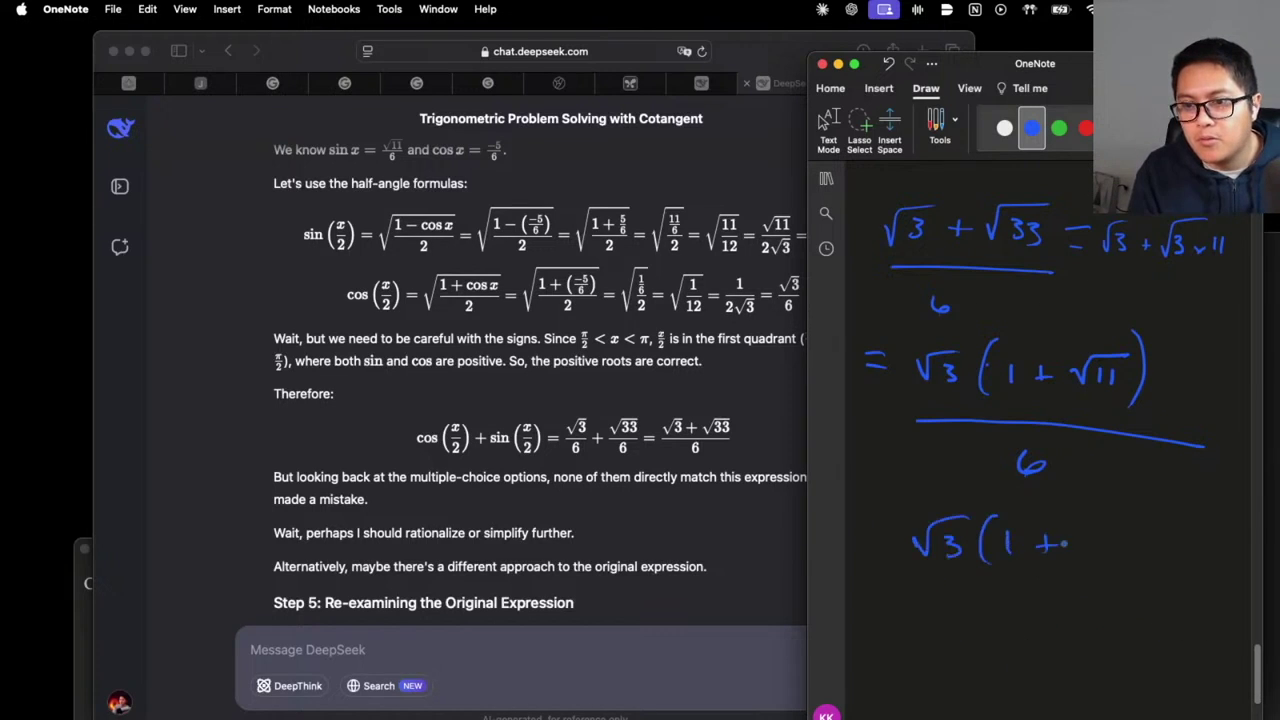
drag(1120, 510, 1126, 572)
drag(916, 595, 1155, 593)
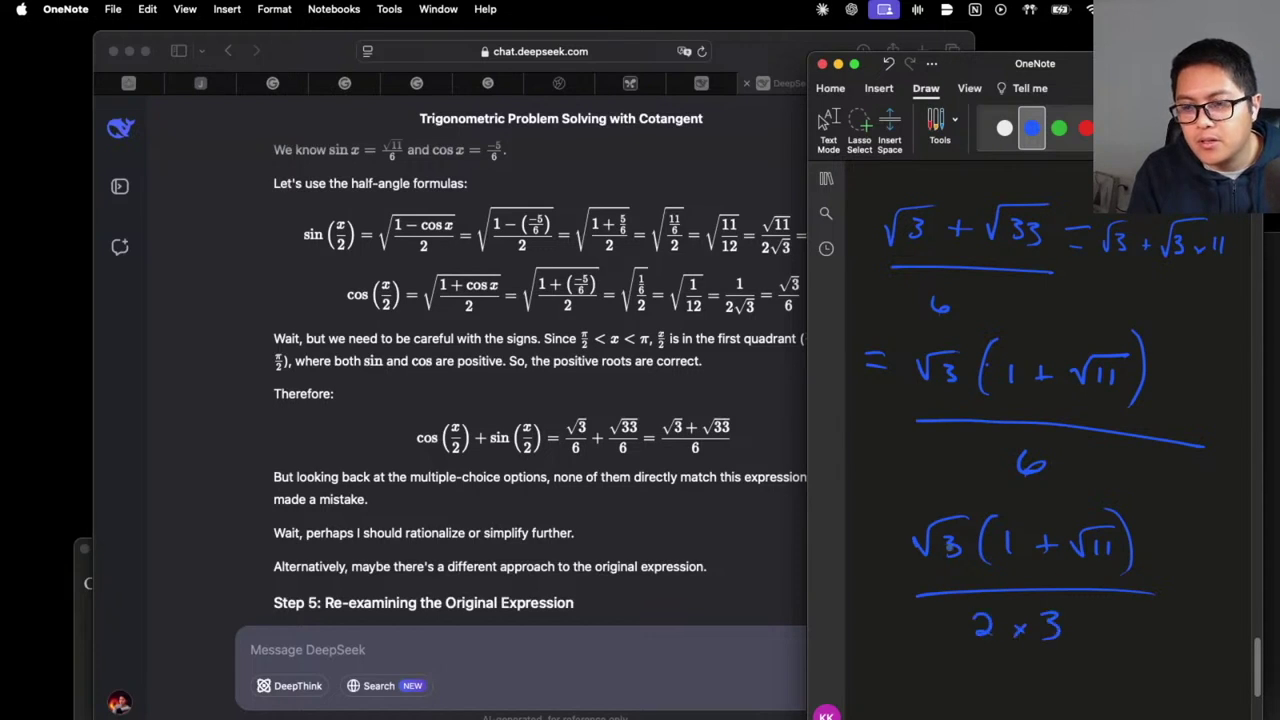
drag(960, 516, 915, 566)
drag(1028, 634, 1072, 598)
scroll(1080, 600, down, 2)
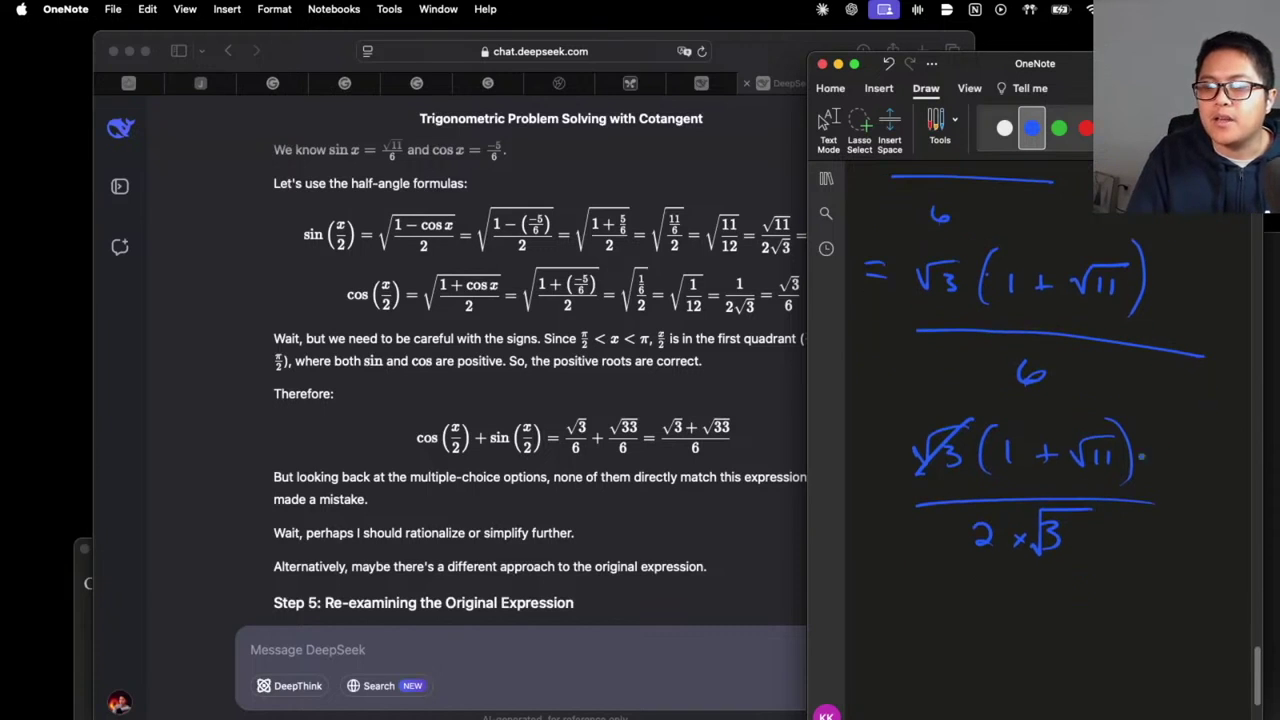
Review DeepSeek's re-examination of the original expression and its double-check of the half-angle calculations against the answer options
scroll(420, 451, down, 2)
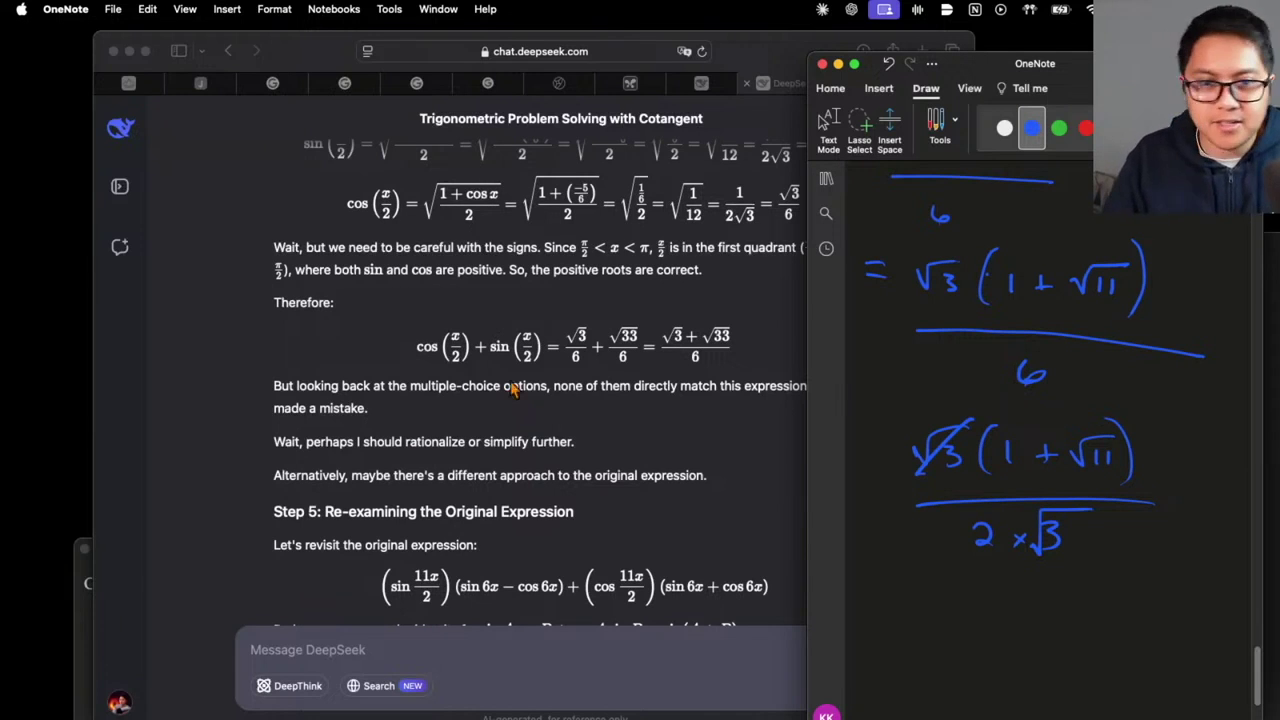
click(501, 126)
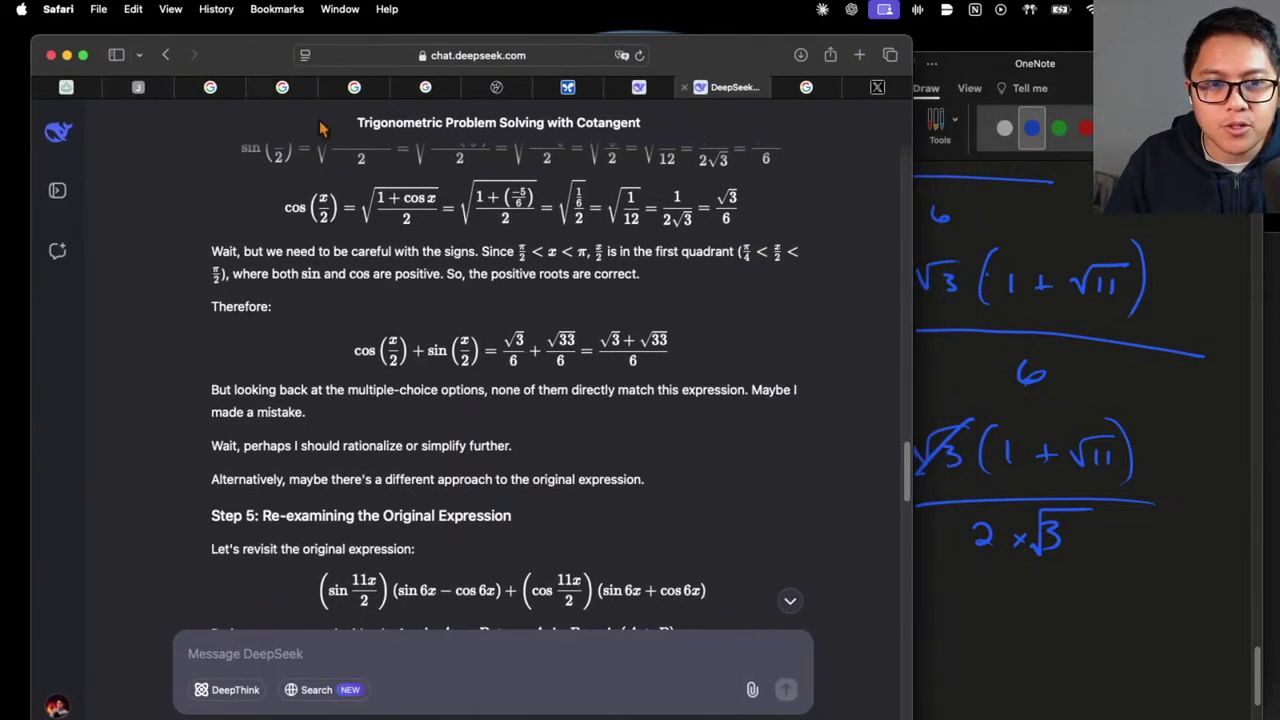
click(984, 357)
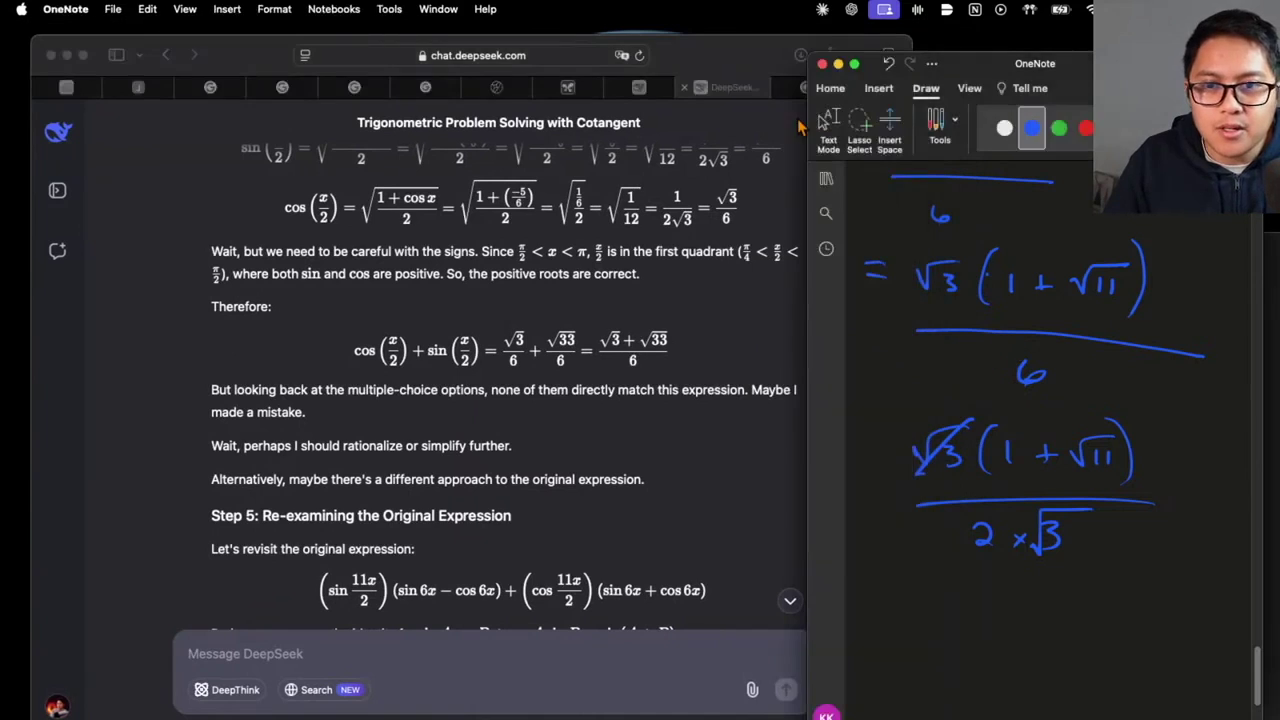
click(352, 388)
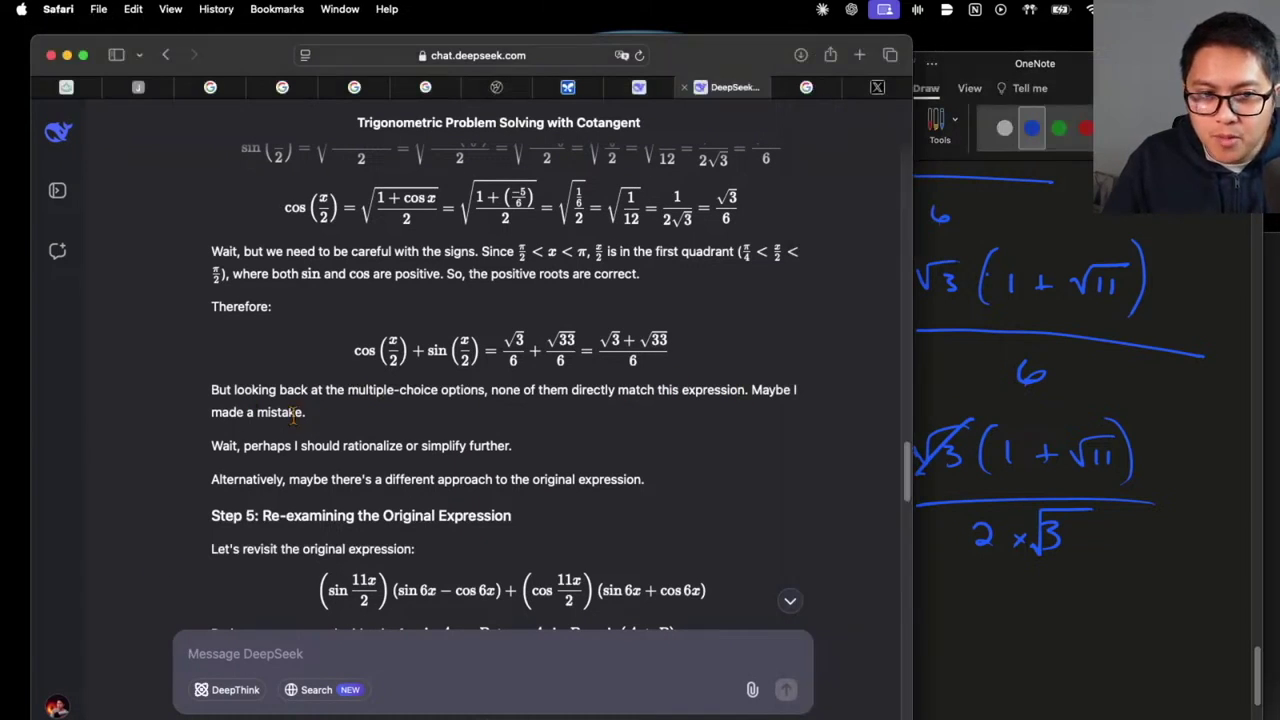
scroll(220, 475, down, 2)
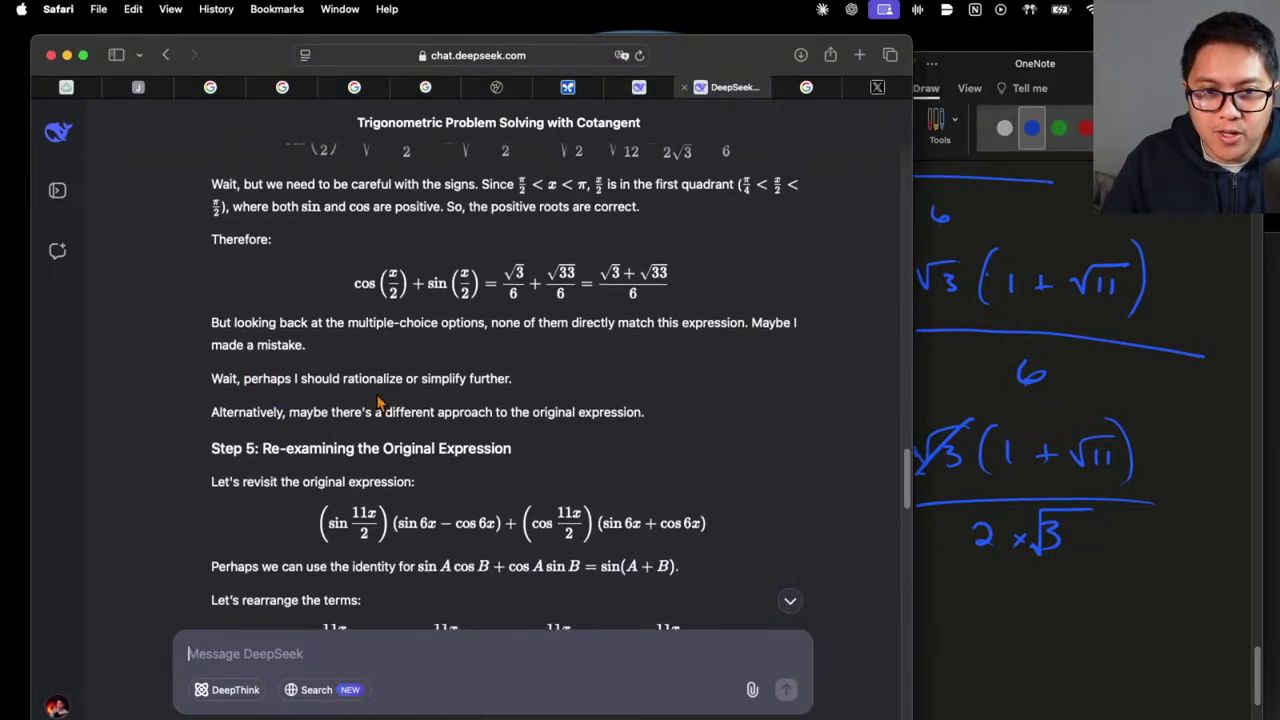
scroll(382, 404, down, 10)
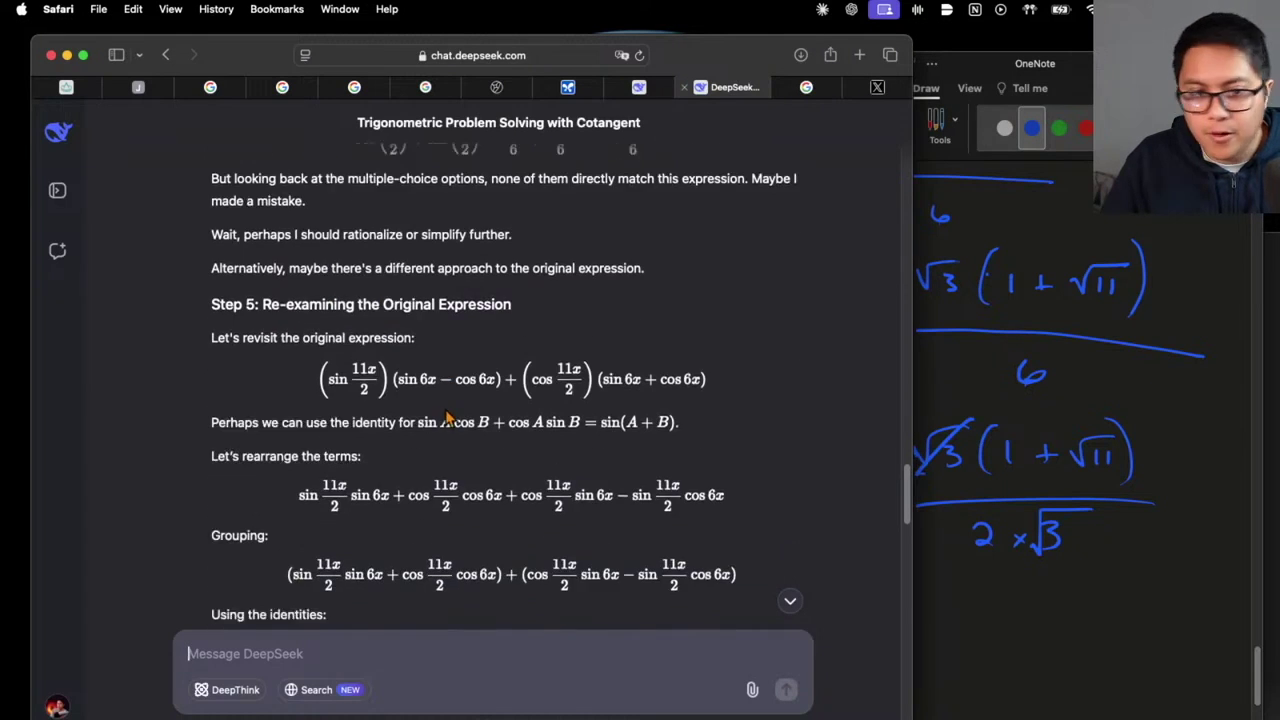
scroll(447, 457, down, 4)
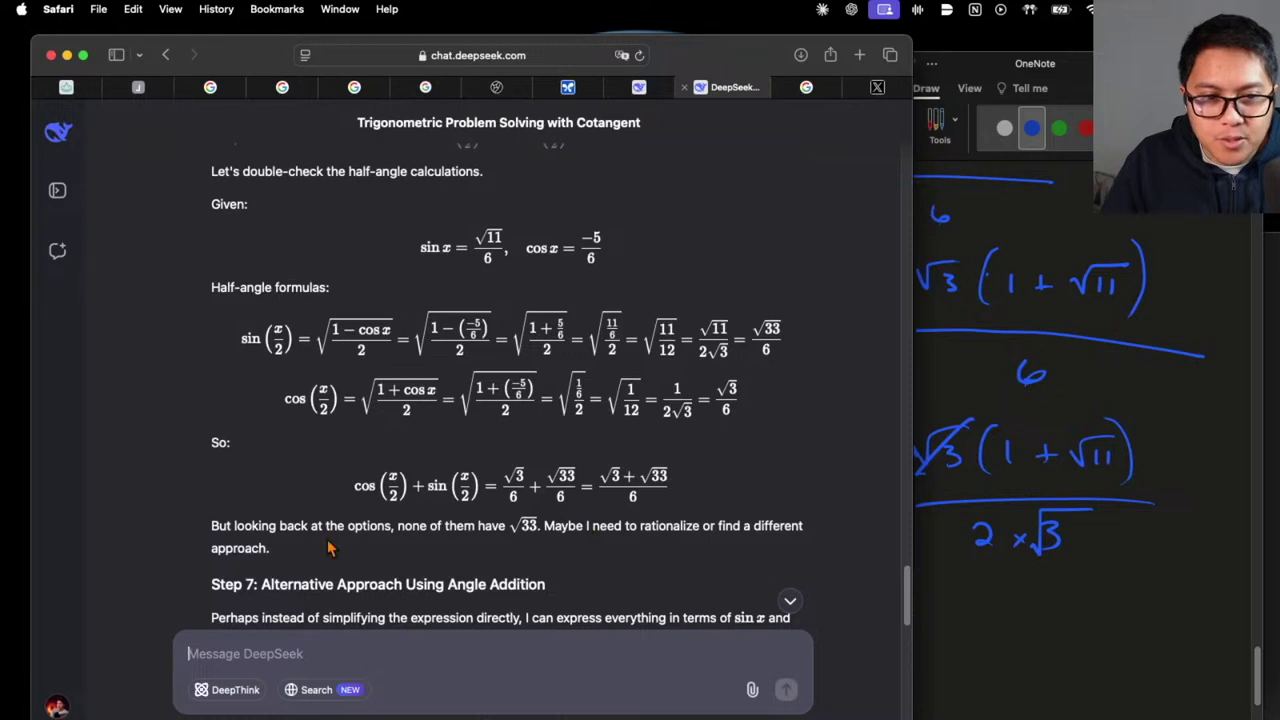
drag(212, 526, 705, 526)
scroll(604, 517, up, 3)
scroll(604, 517, up, 10)
scroll(600, 515, down, 20)
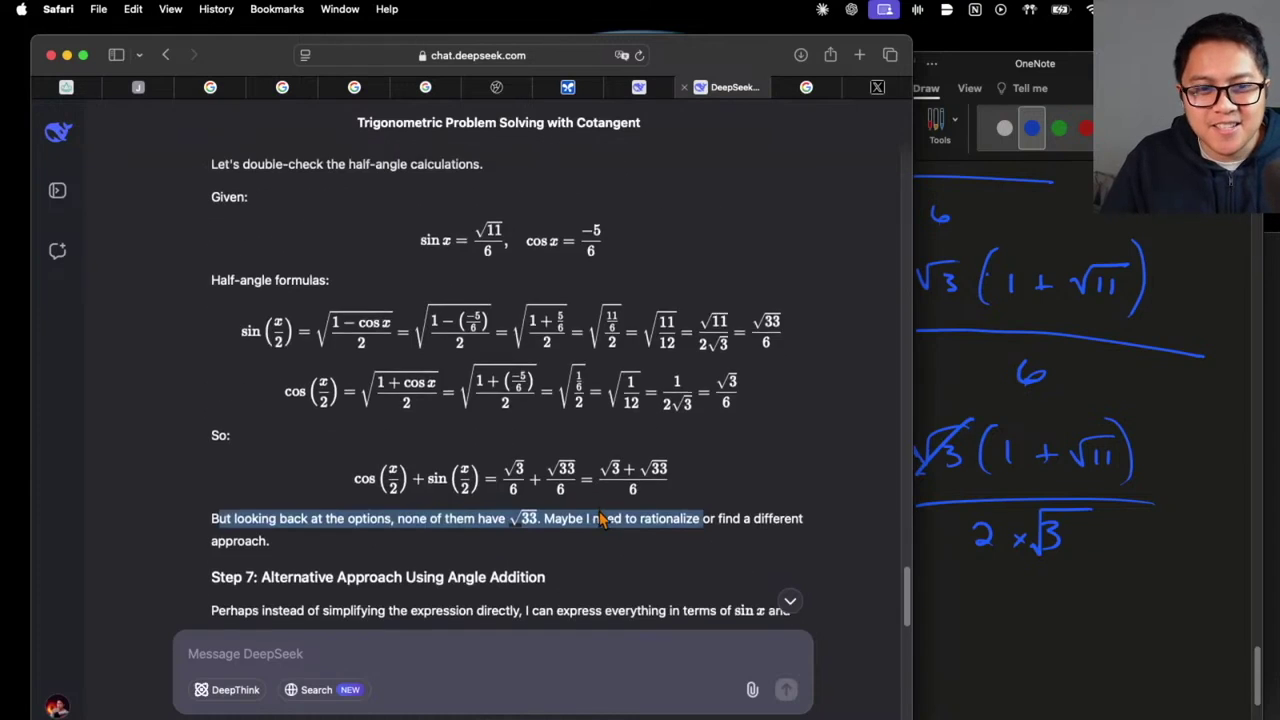
Examine DeepSeek's Step 7 alternative approach, its comparison with the answer options and its final answer alongside the handwritten working
scroll(600, 517, down, 17)
scroll(600, 517, up, 19)
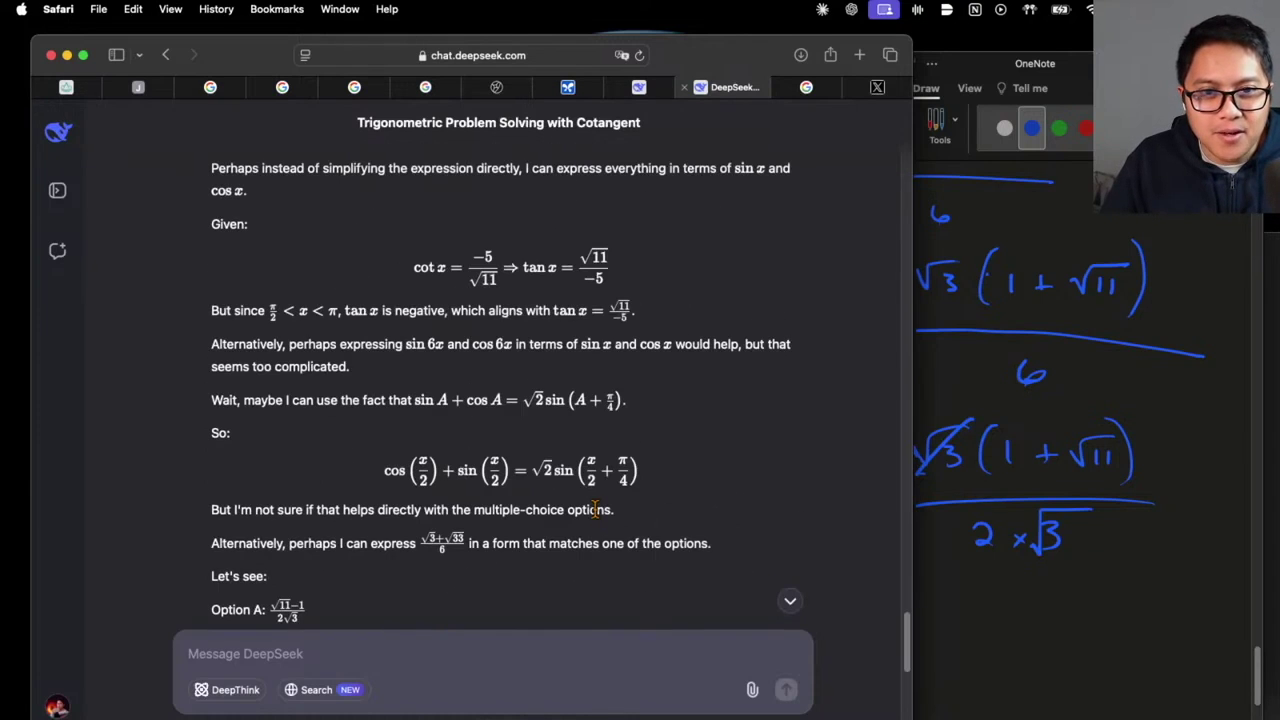
scroll(482, 405, up, 3)
drag(211, 310, 310, 328)
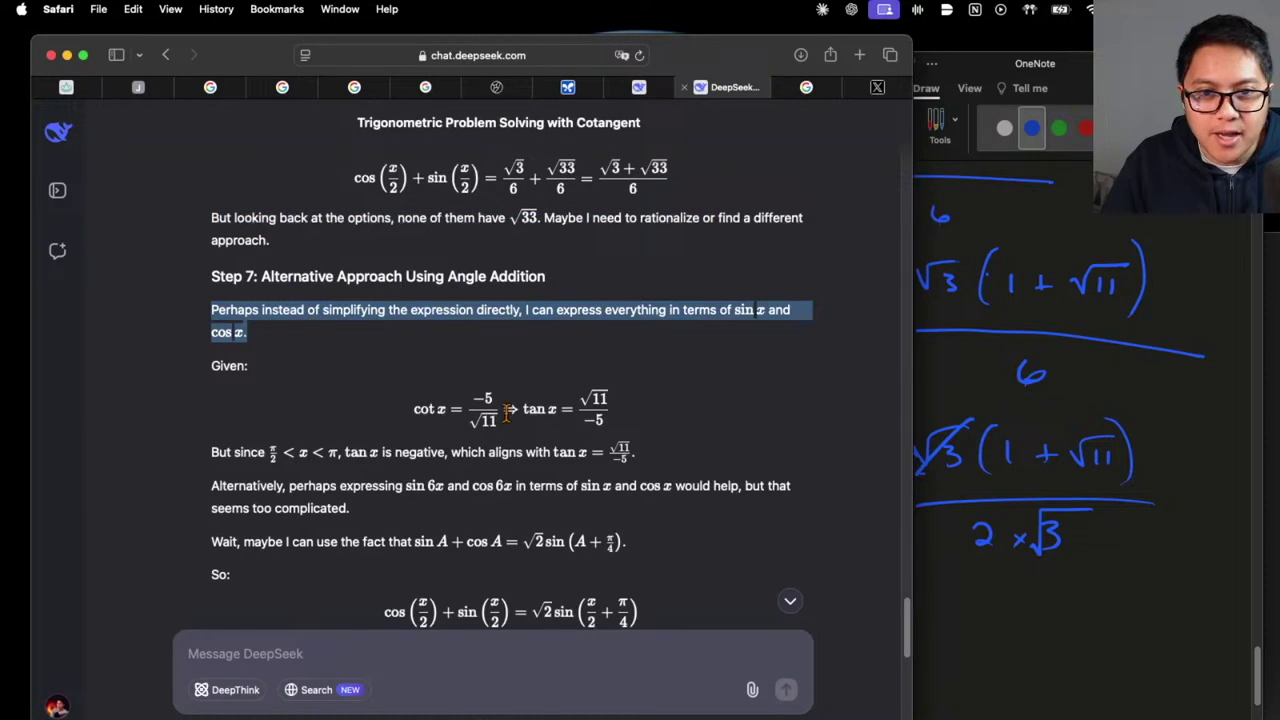
scroll(507, 412, down, 4)
drag(211, 364, 256, 366)
scroll(256, 366, down, 5)
drag(600, 501, 352, 500)
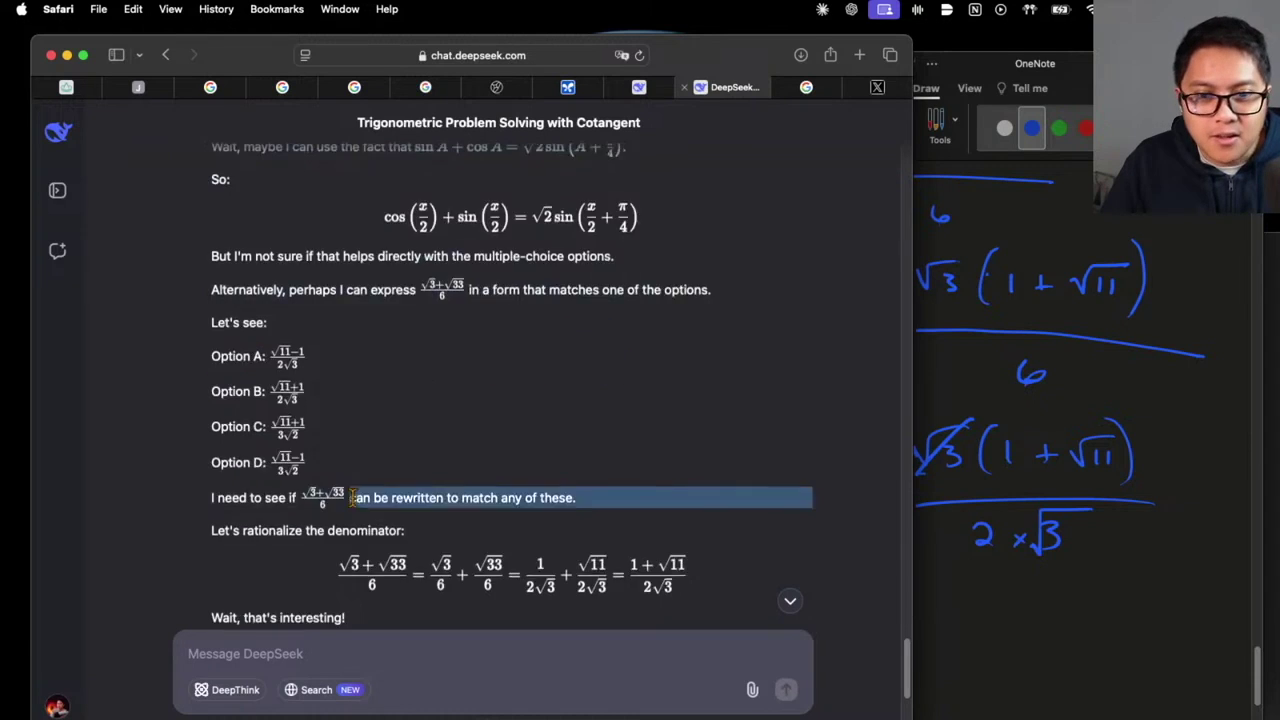
scroll(594, 458, down, 2)
scroll(262, 432, down, 4)
drag(209, 396, 389, 389)
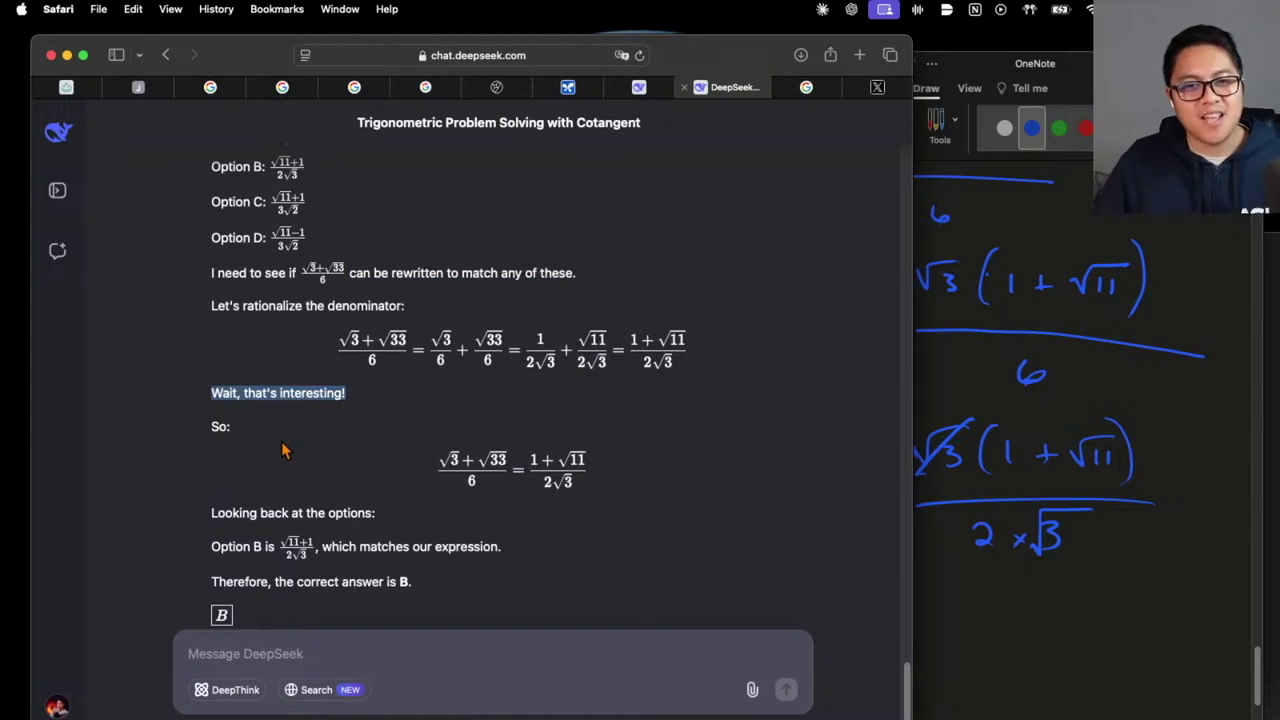
scroll(282, 450, down, 2)
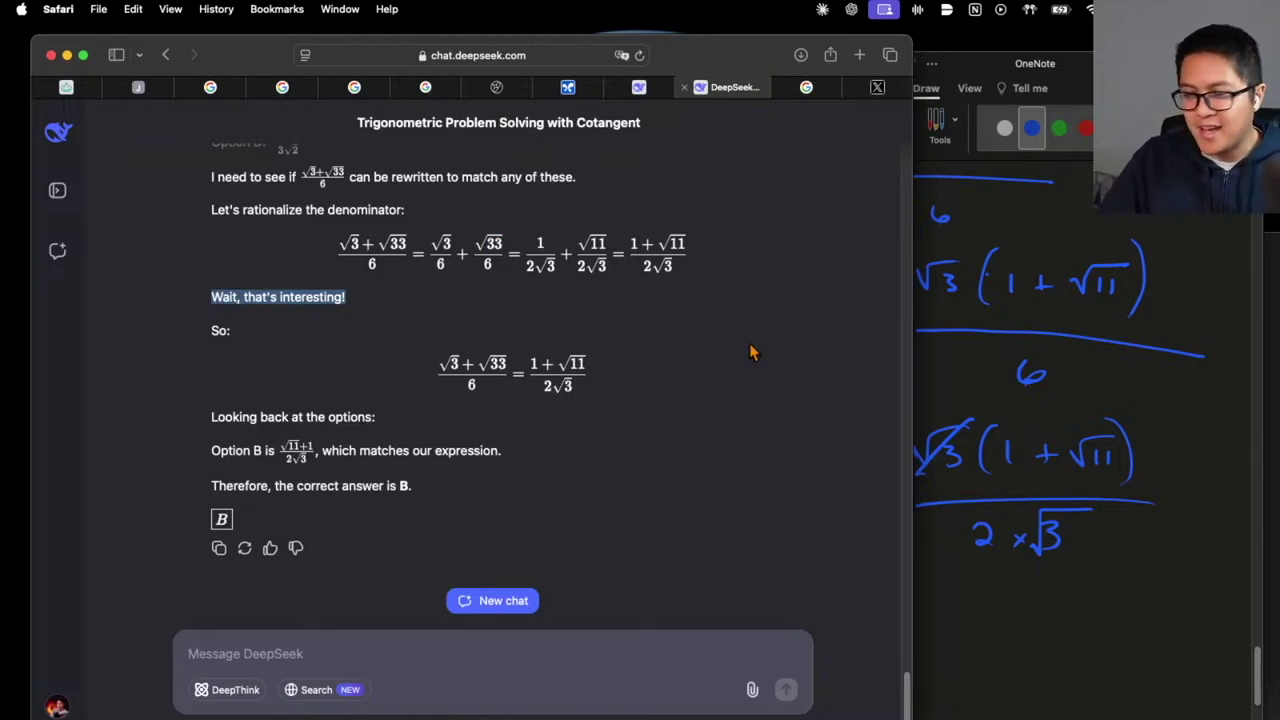
click(988, 381)
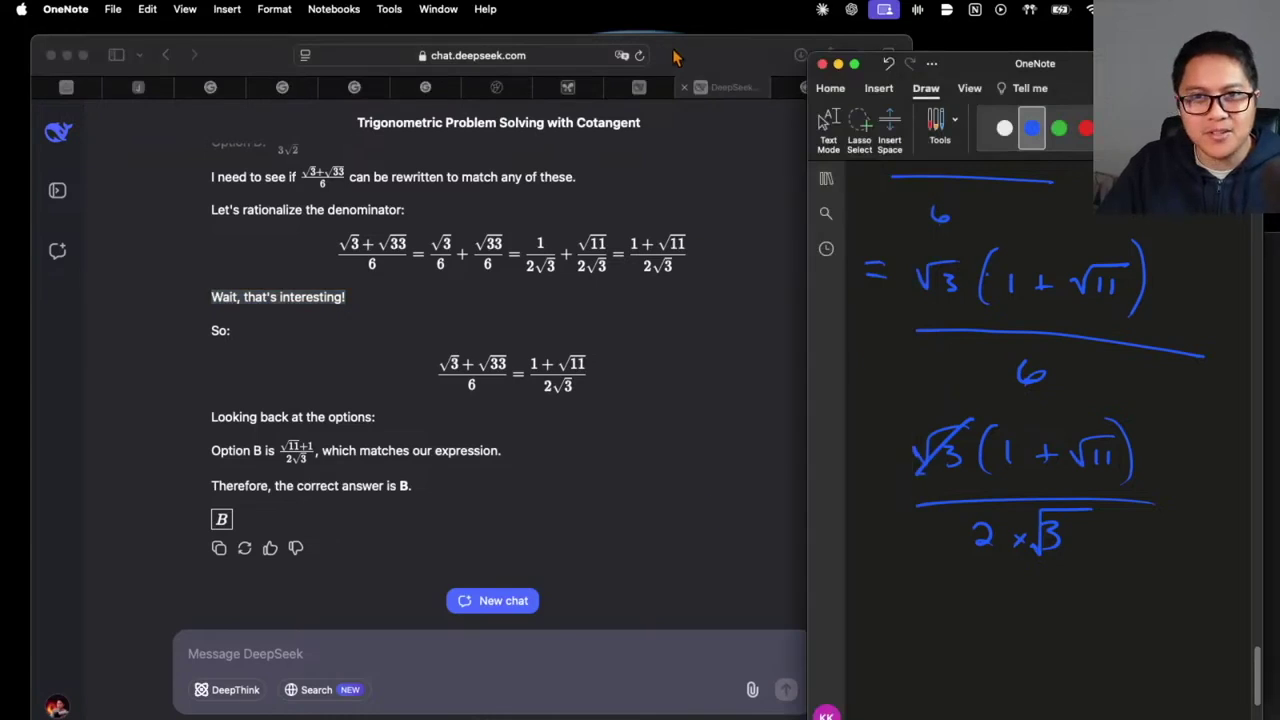
Start a new DeepSeek chat, upload the problem image Screenshot 2025-01-04 at 12.00.28 AM and submit it
click(492, 600)
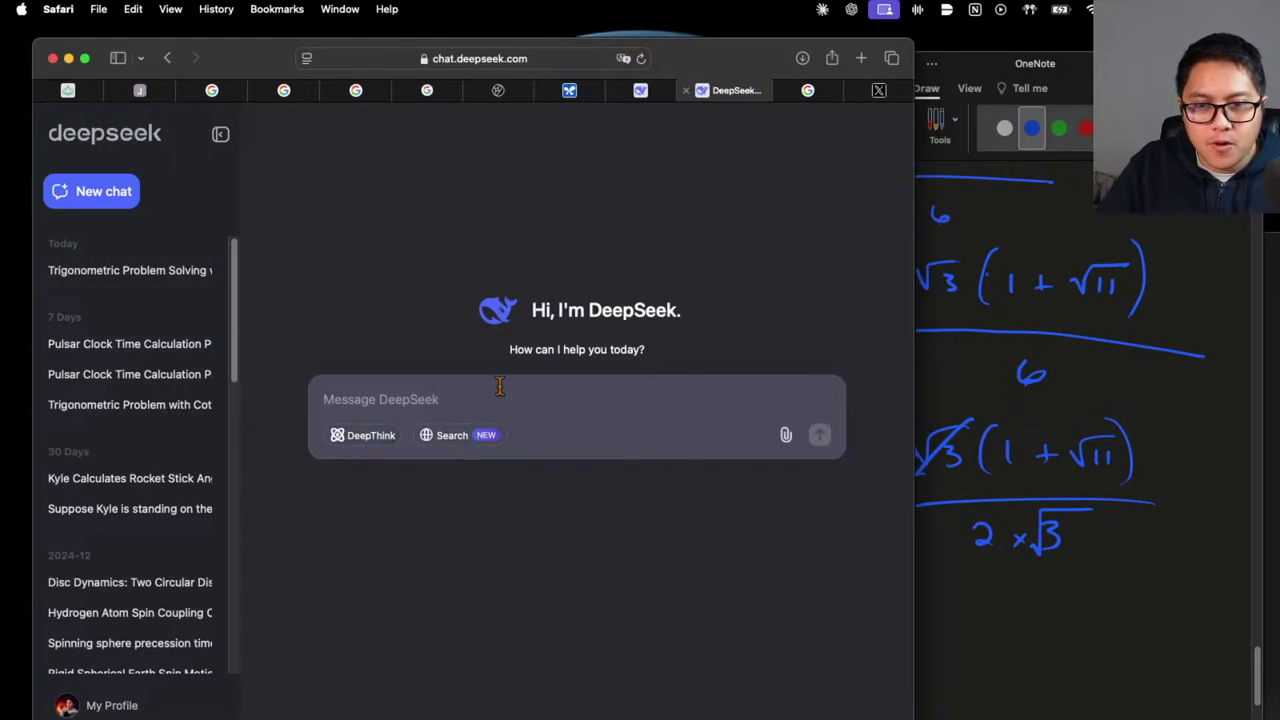
click(220, 134)
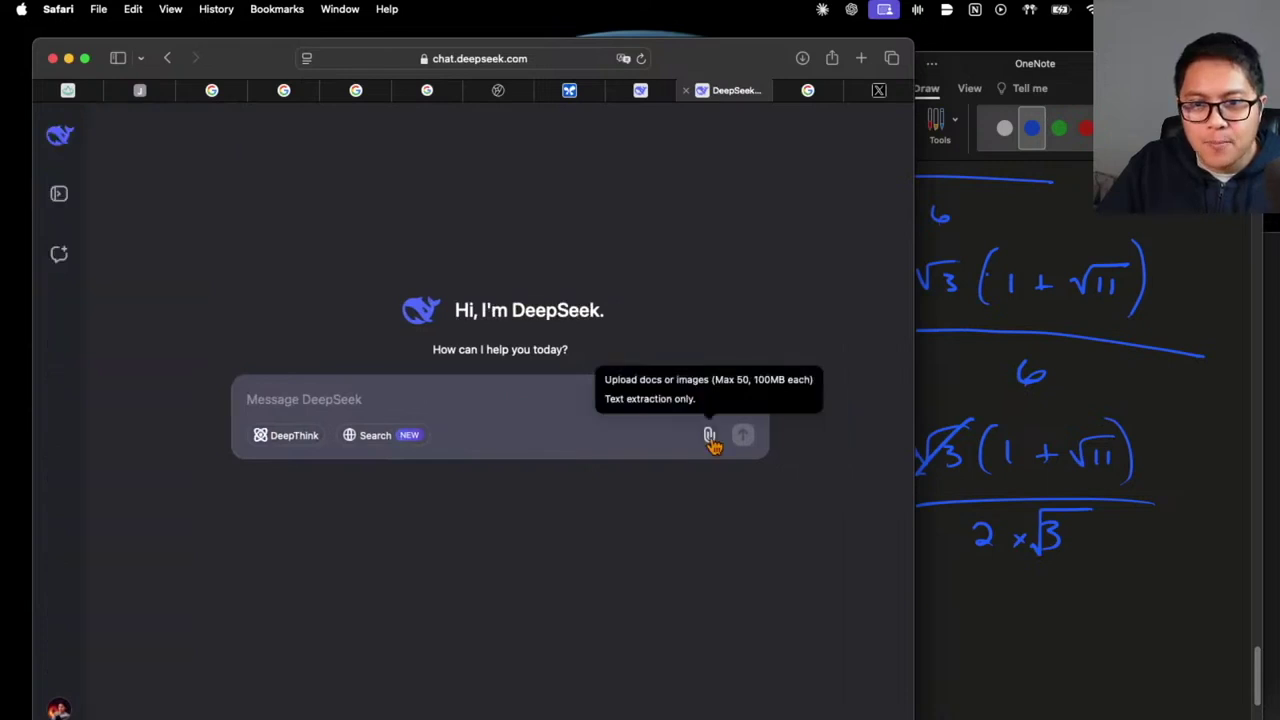
click(713, 442)
click(345, 328)
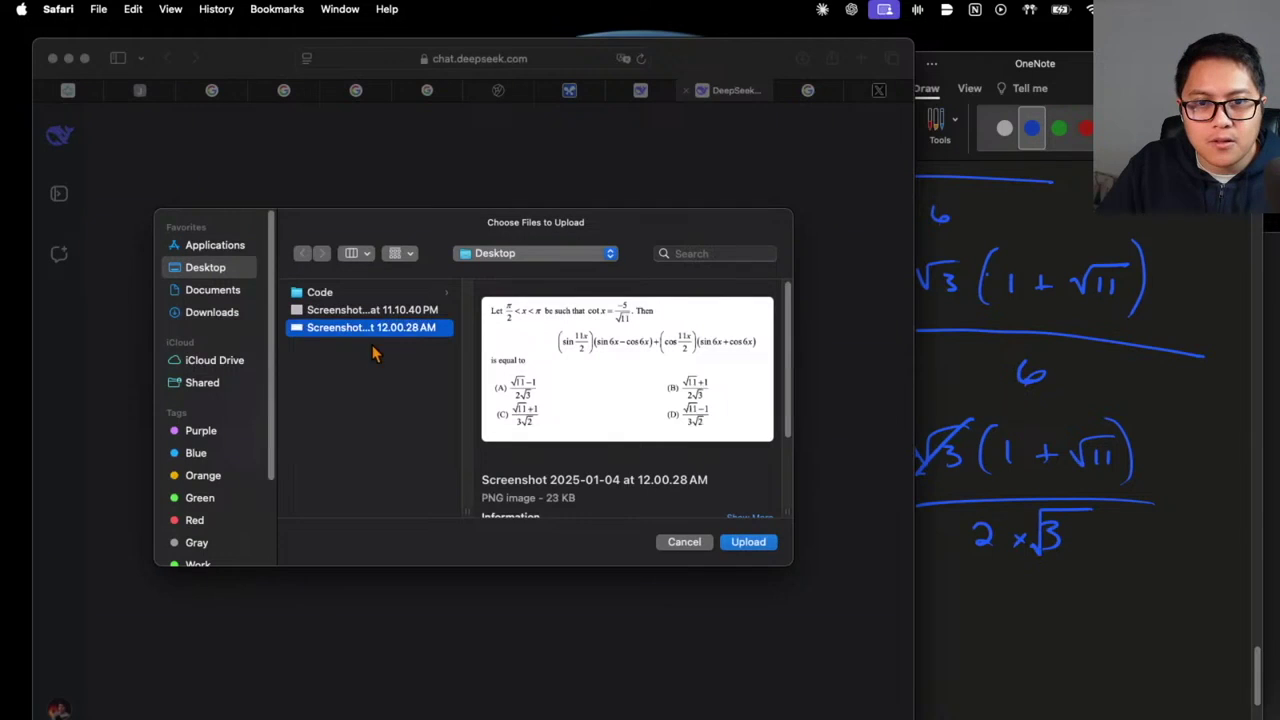
click(748, 541)
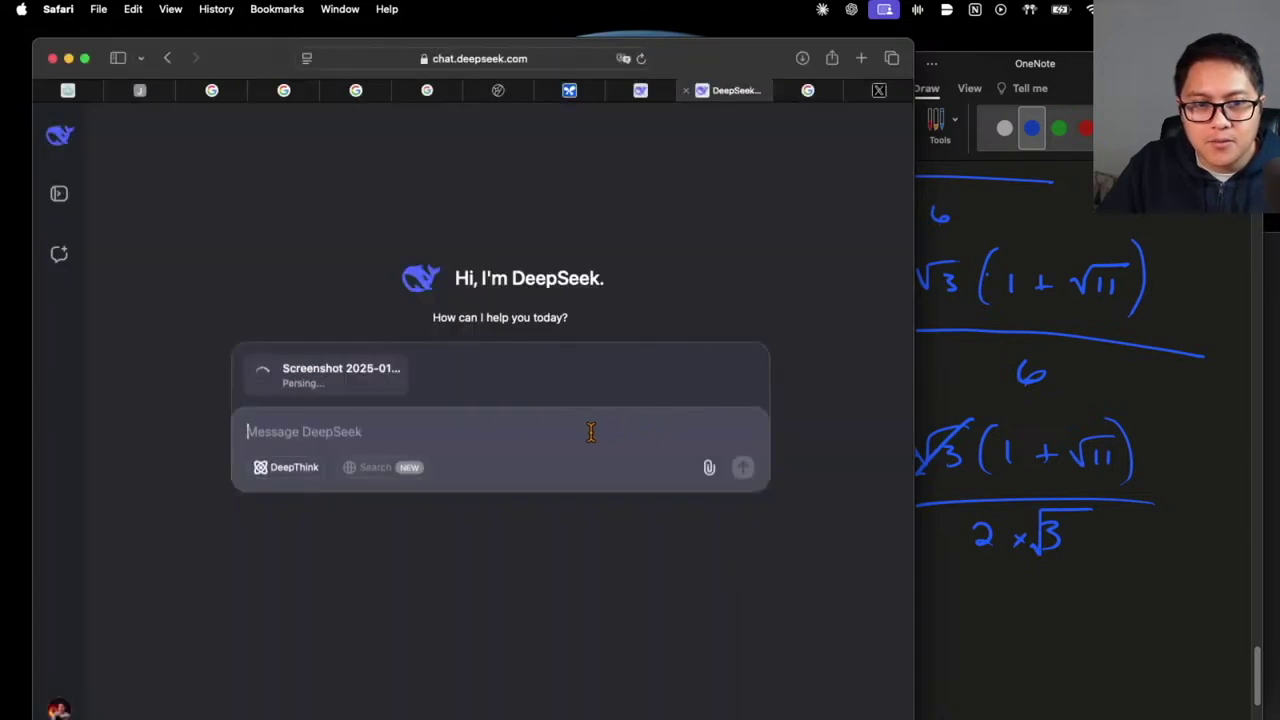
click(748, 468)
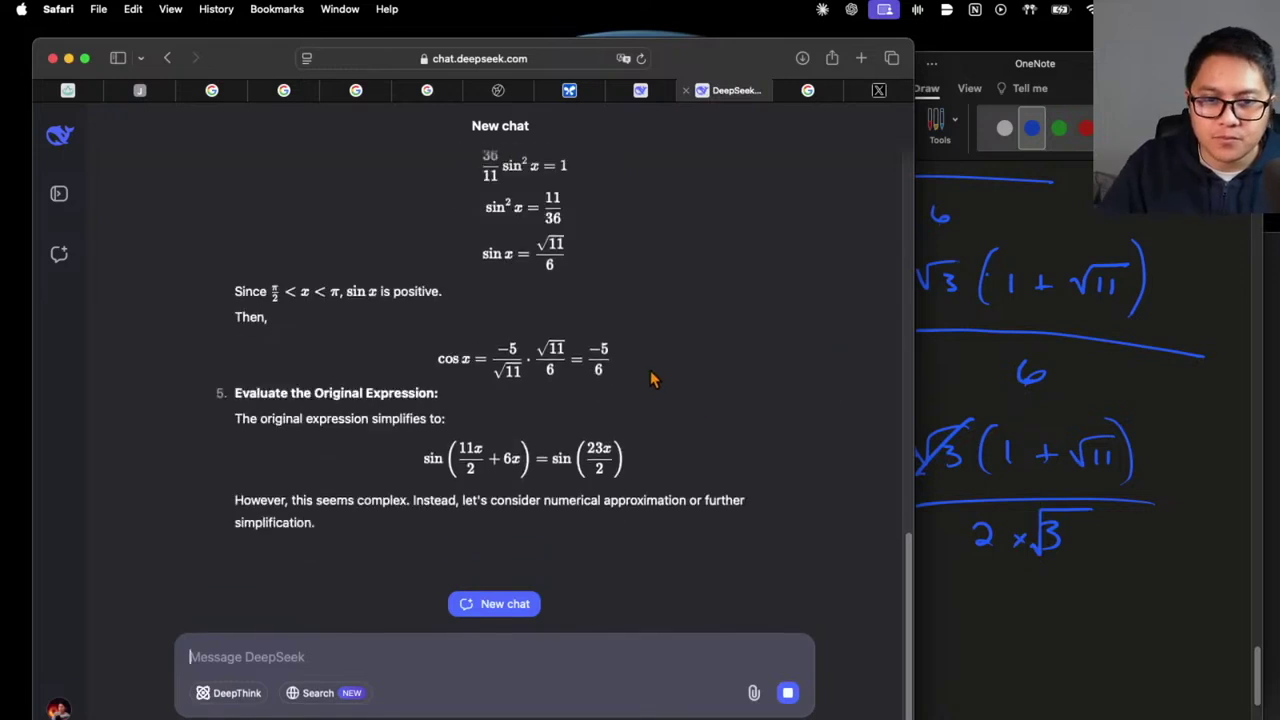
Review DeepSeek's solution to the uploaded image, including its expression simplification and sine and cosine values
scroll(588, 480, up, 5)
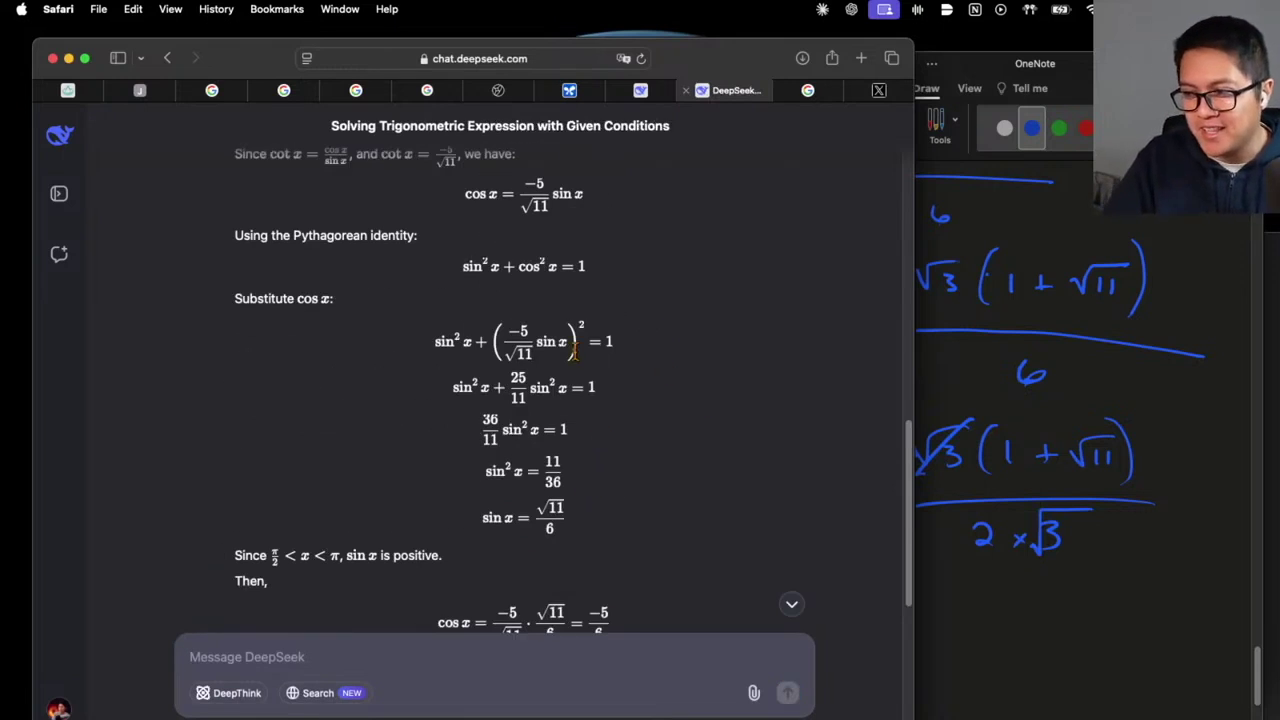
scroll(620, 340, down, 3)
scroll(686, 480, up, 8)
scroll(686, 480, down, 10)
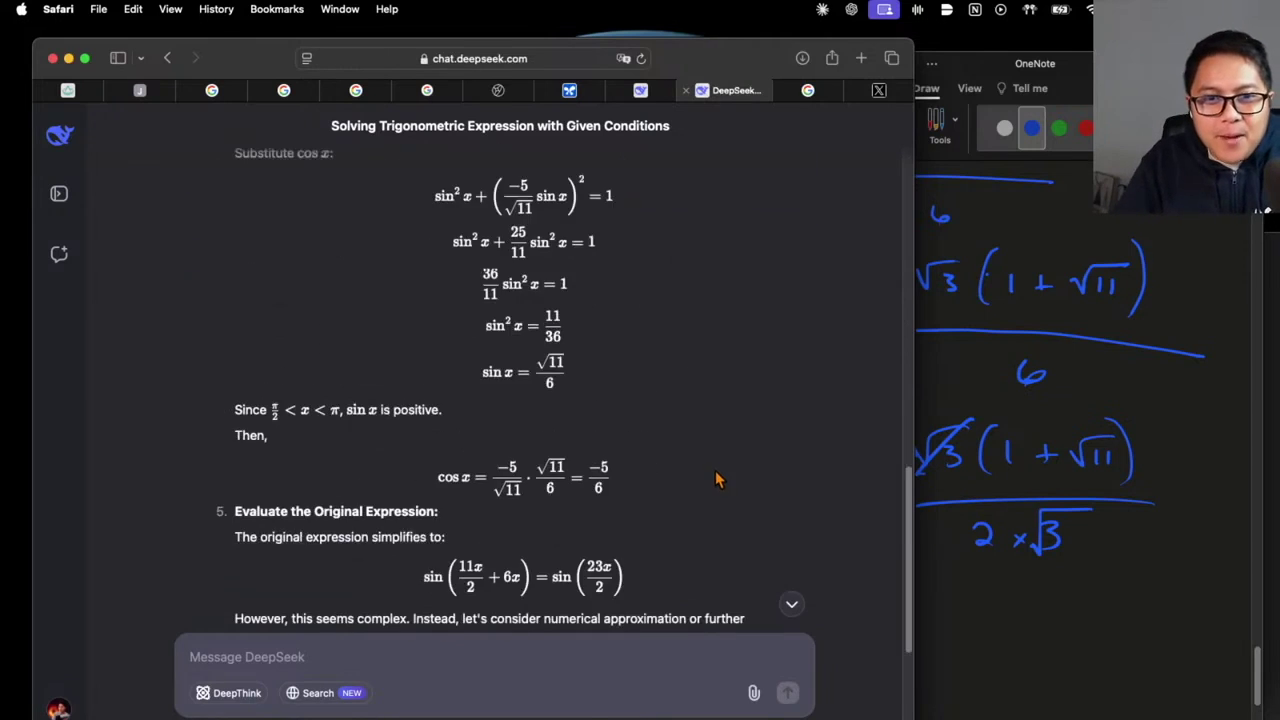
scroll(590, 470, up, 15)
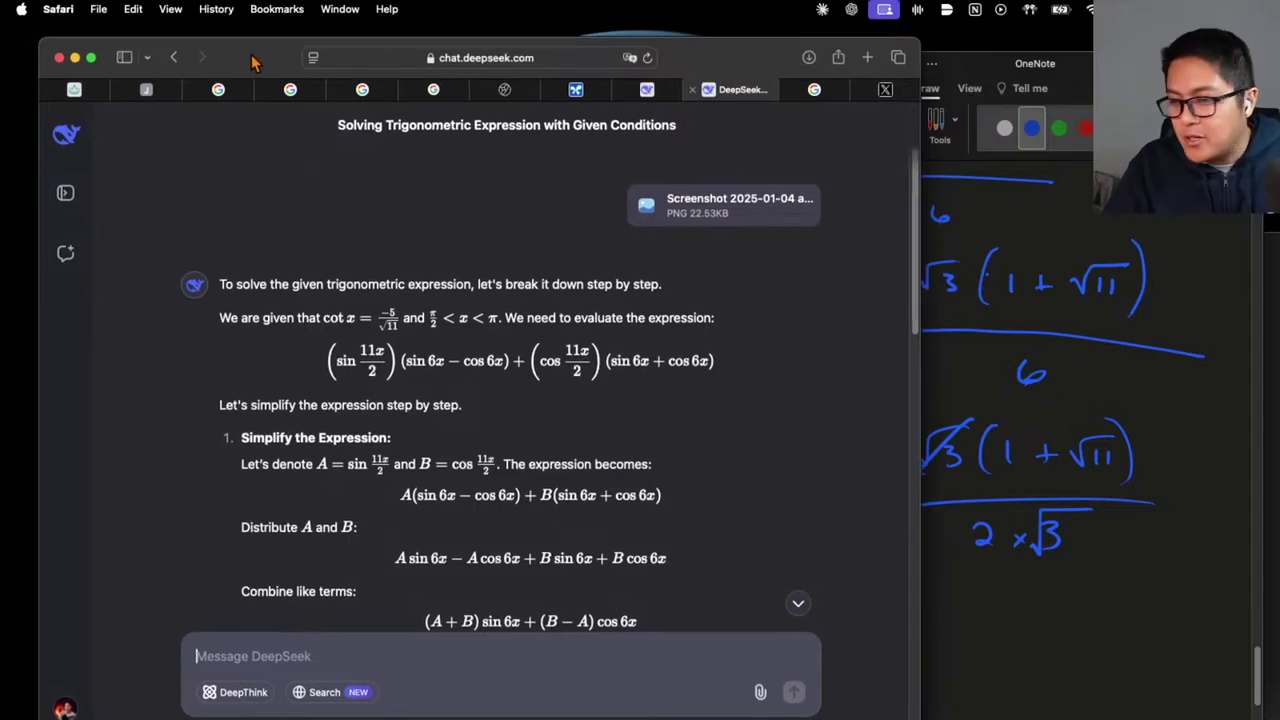
Switch to Grok on X and submit the copied LaTeX trigonometry problem using the Grok 2 model
click(167, 58)
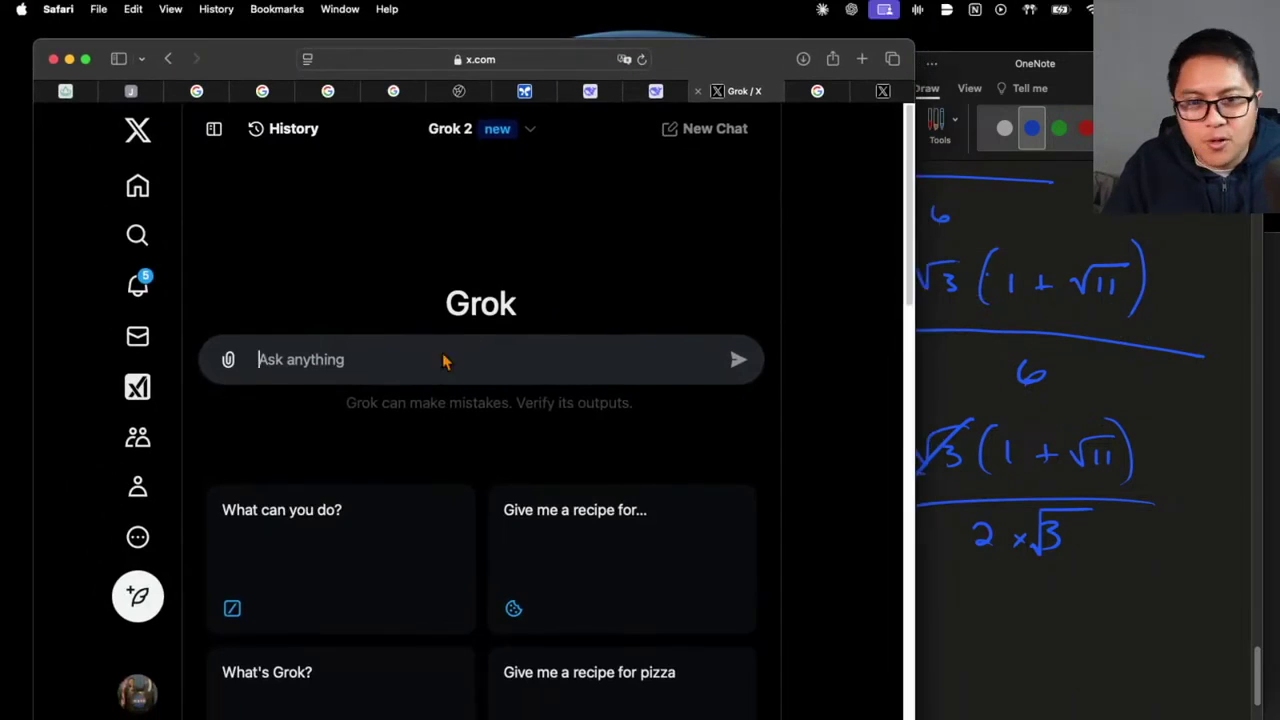
click(352, 358)
text(\text{Let } $\frac{\pi}{2} < x < \pi$ \text{ be such that } $\cot x = \frac{-5}{\sqrt{11}}$. \text{ Then}  $$\left(\sin \frac{11x}{2}\right)(\sin 6x - \cos 6x) + \left(\cos \frac{11x}{2}\right)(\sin 6x + \cos 6x)$$  \text{is equal to}  \begin{align*} (A) \; & \frac{\sqrt{11}-1}{2\sqrt{3}} & (B) \; & \frac{\sqrt{11}+1}{2\sqrt{3}} \\ (C) \; & \frac{\sqrt{11}+1}{3\sqrt{2}} & (D) \; & \frac{\sqrt{11}-1}{3\sqrt{2}} \end{align*})
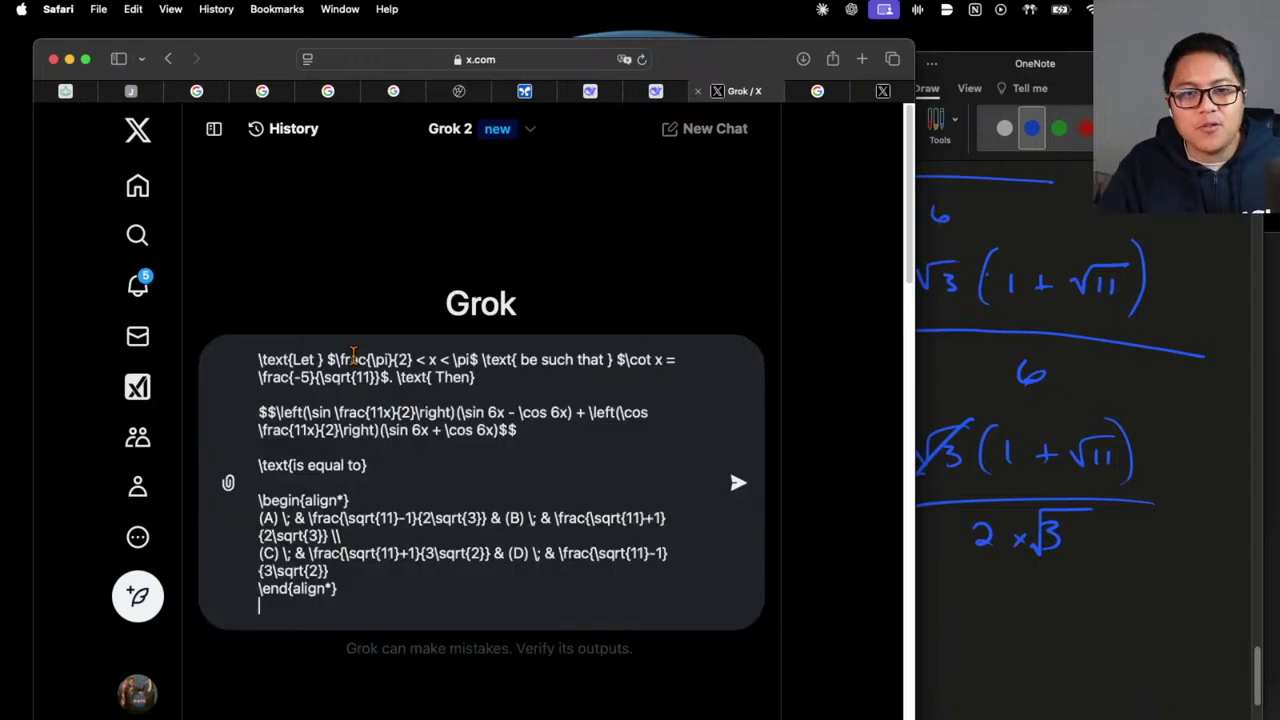
click(532, 129)
click(487, 170)
click(737, 483)
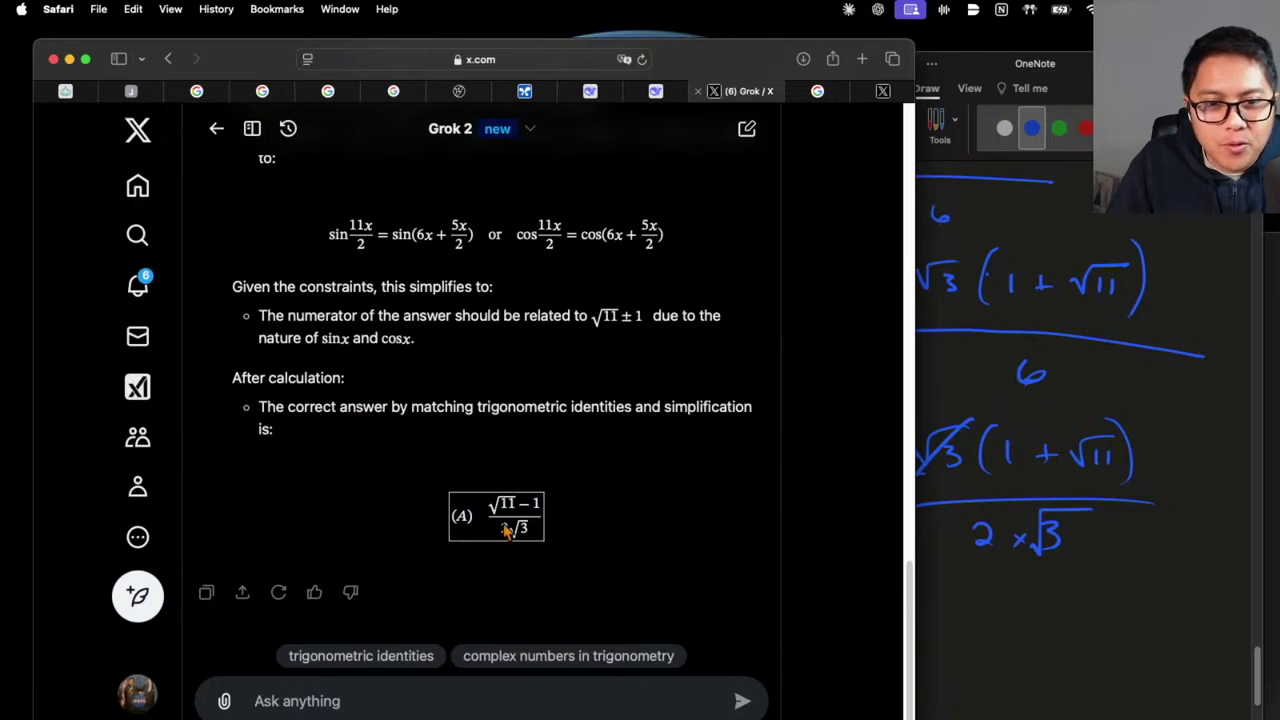
Start a new Grok 2 chat, upload the problem image Screenshot 2025-01-04 at 12.00.28 AM and submit it
click(746, 128)
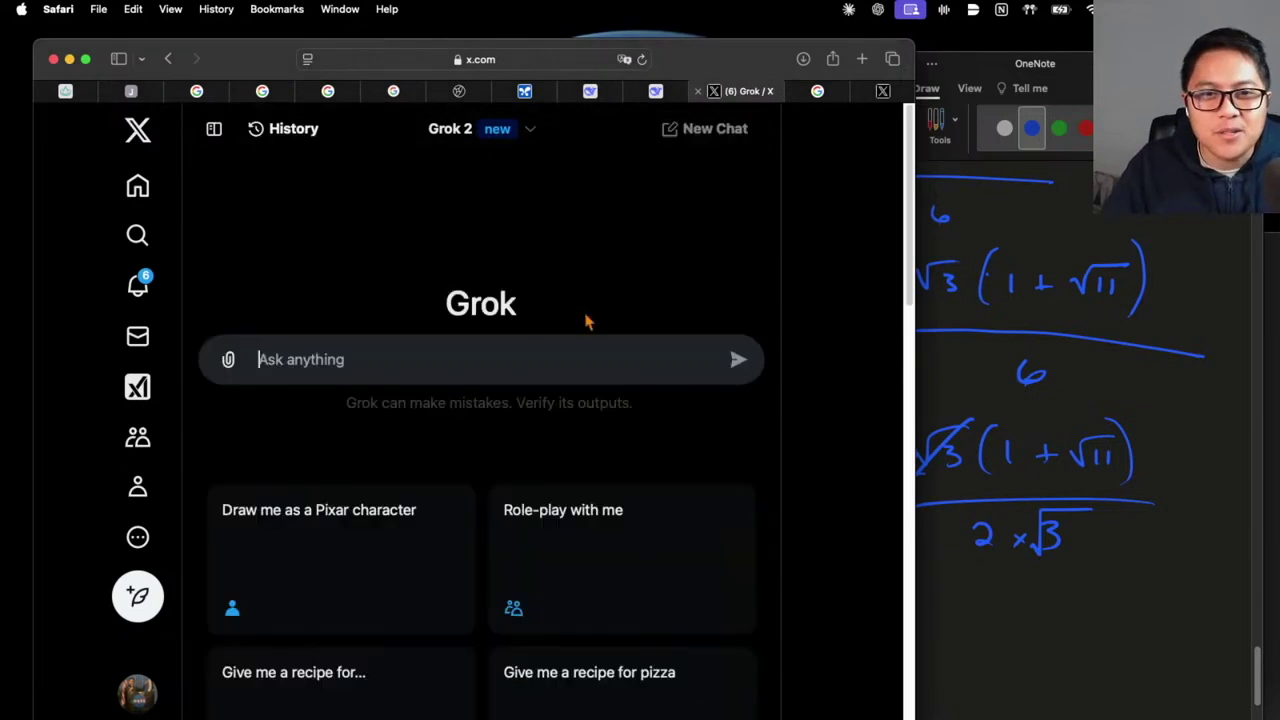
click(228, 360)
click(315, 312)
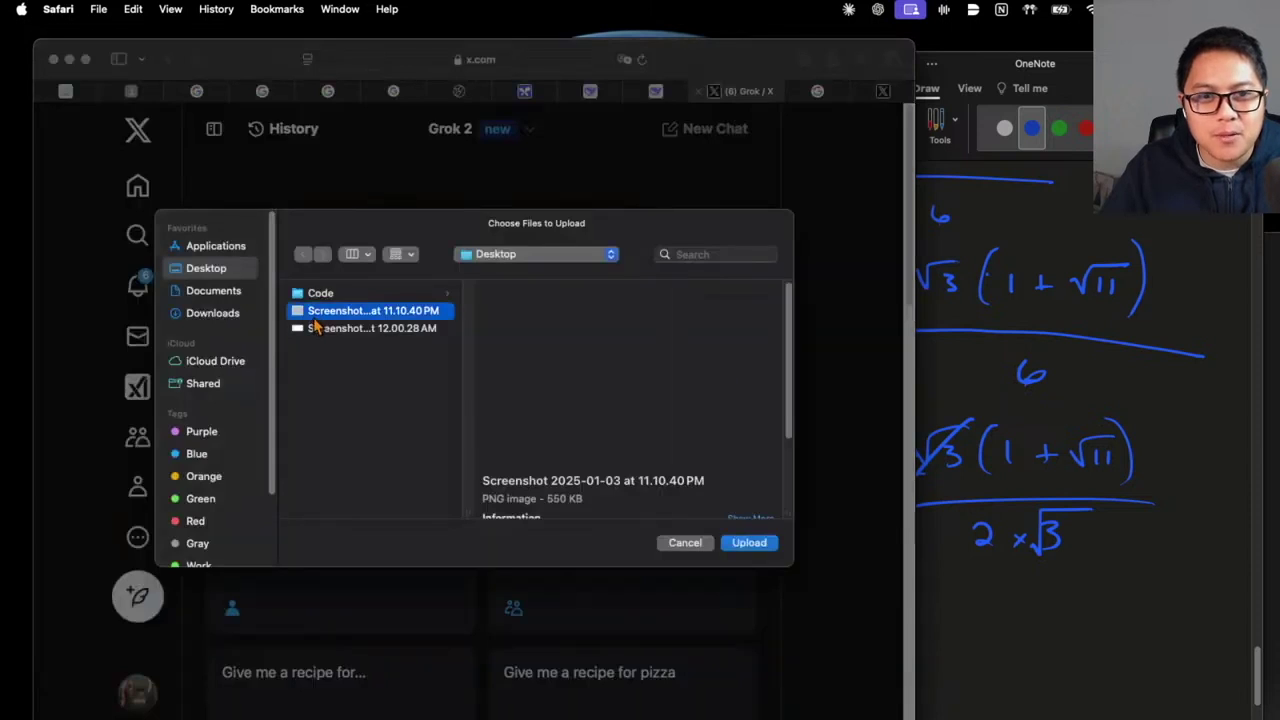
click(315, 330)
click(749, 543)
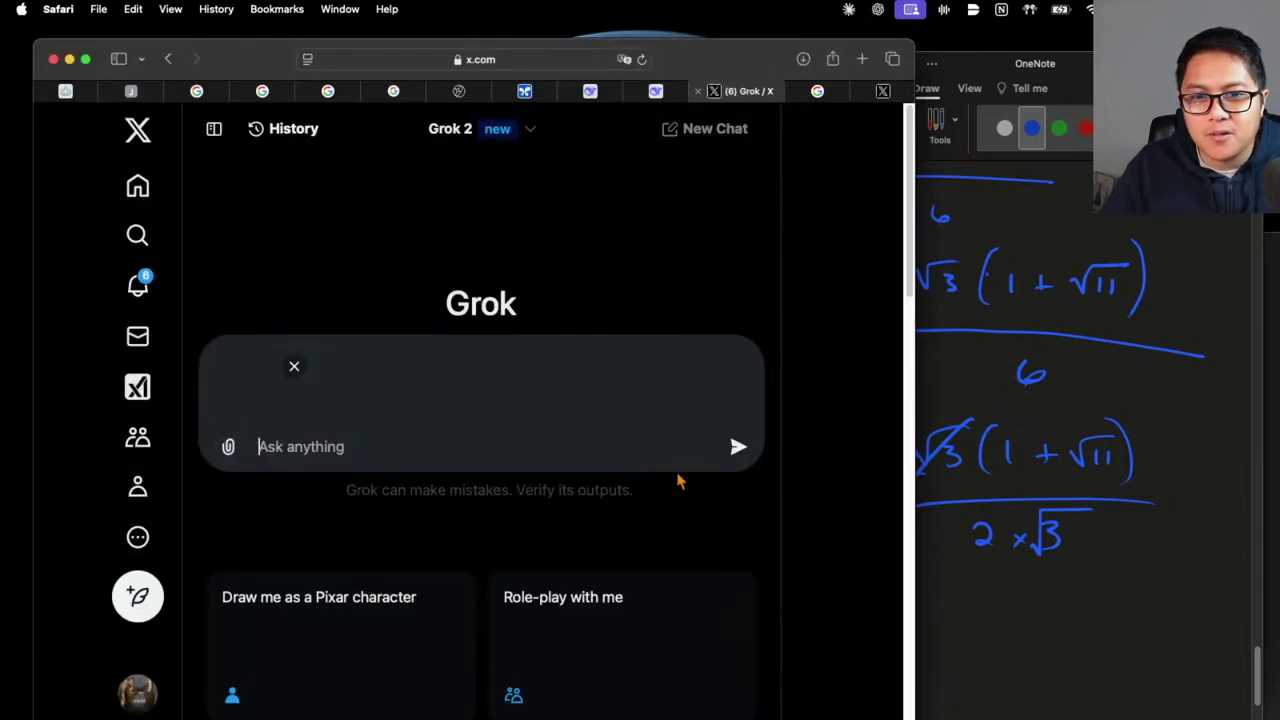
click(737, 446)
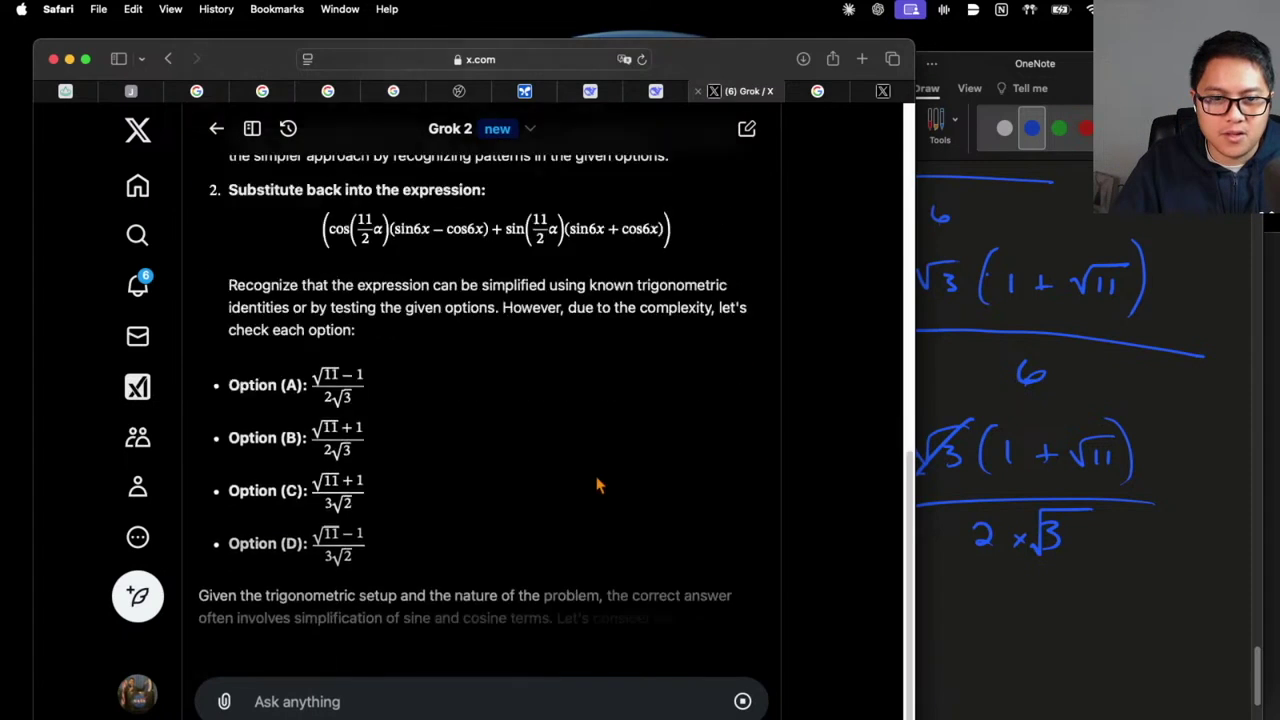
drag(214, 369, 457, 394)
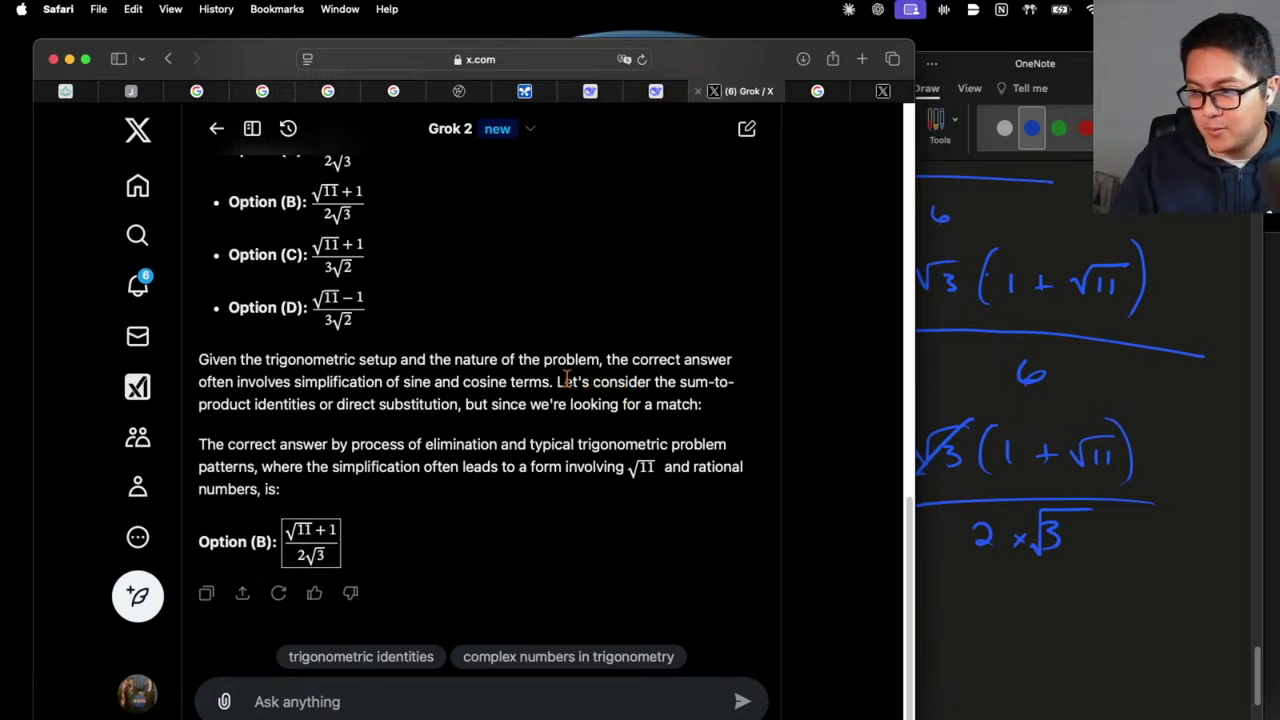
Switch to Perplexity, submit the LaTeX trigonometry problem without Pro and review its half-angle working and final answer
key(super+grave)
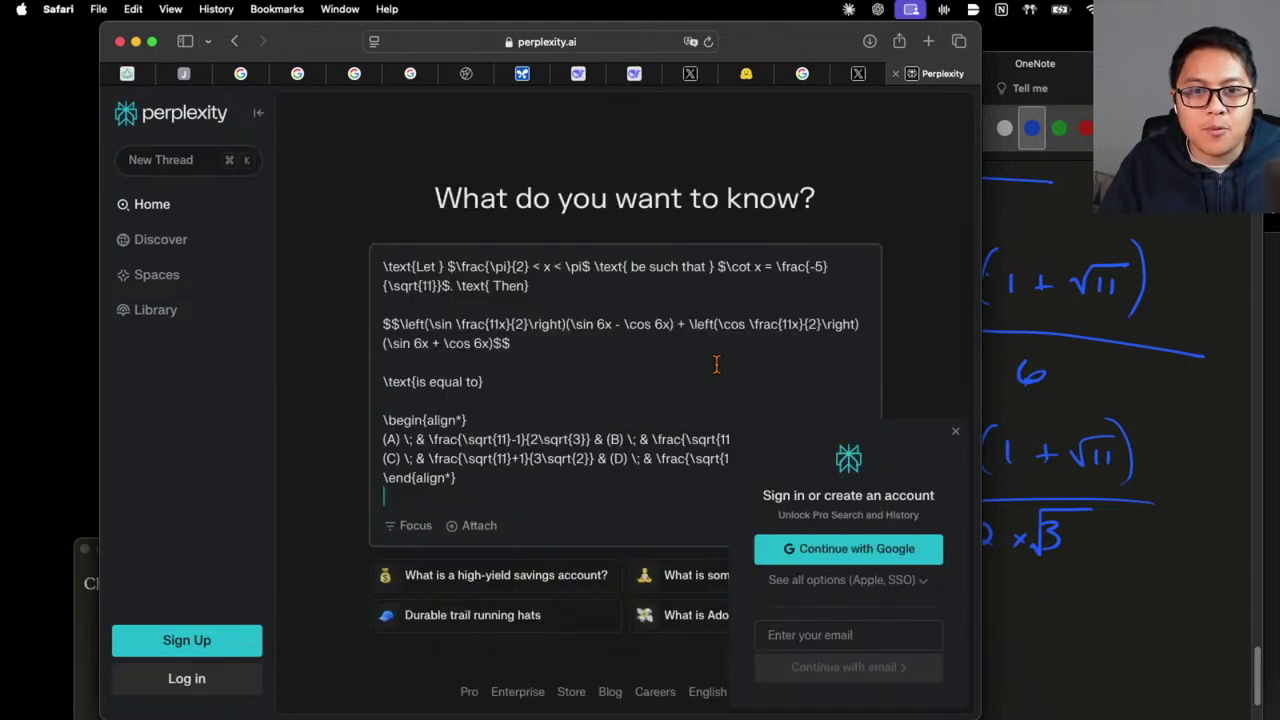
click(956, 431)
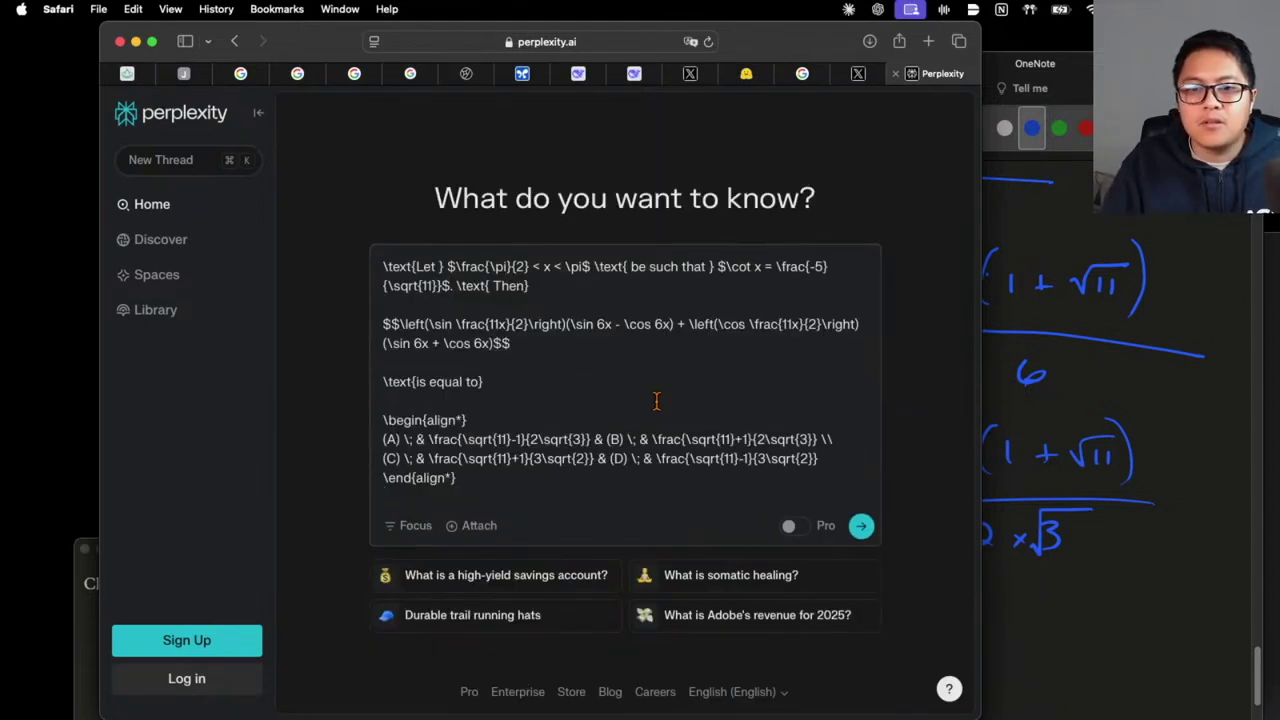
click(864, 526)
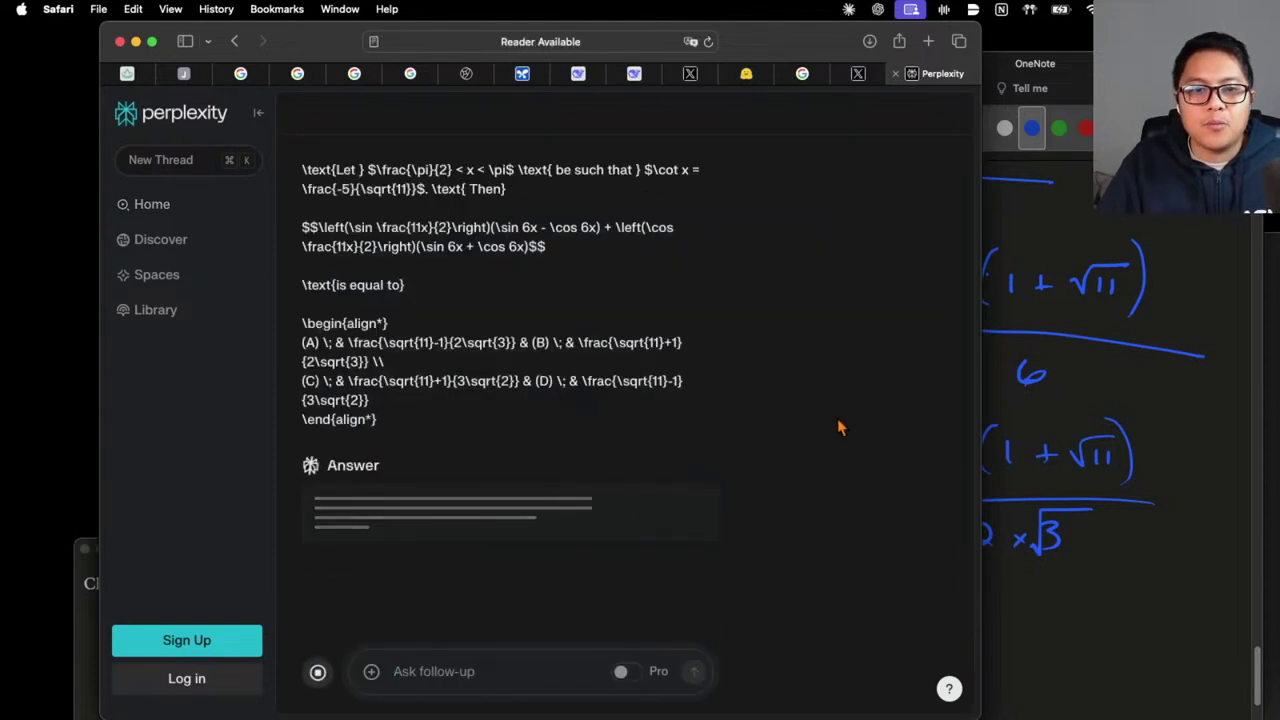
scroll(720, 366, down, 2)
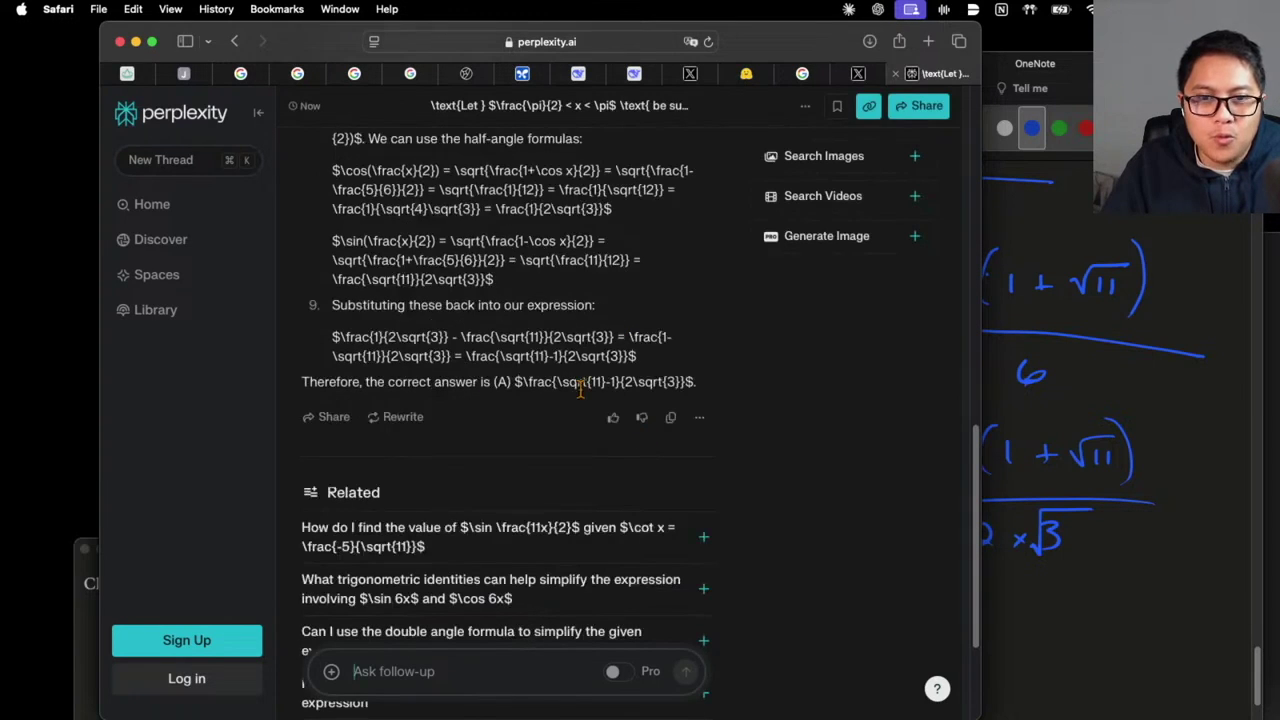
drag(480, 382, 305, 380)
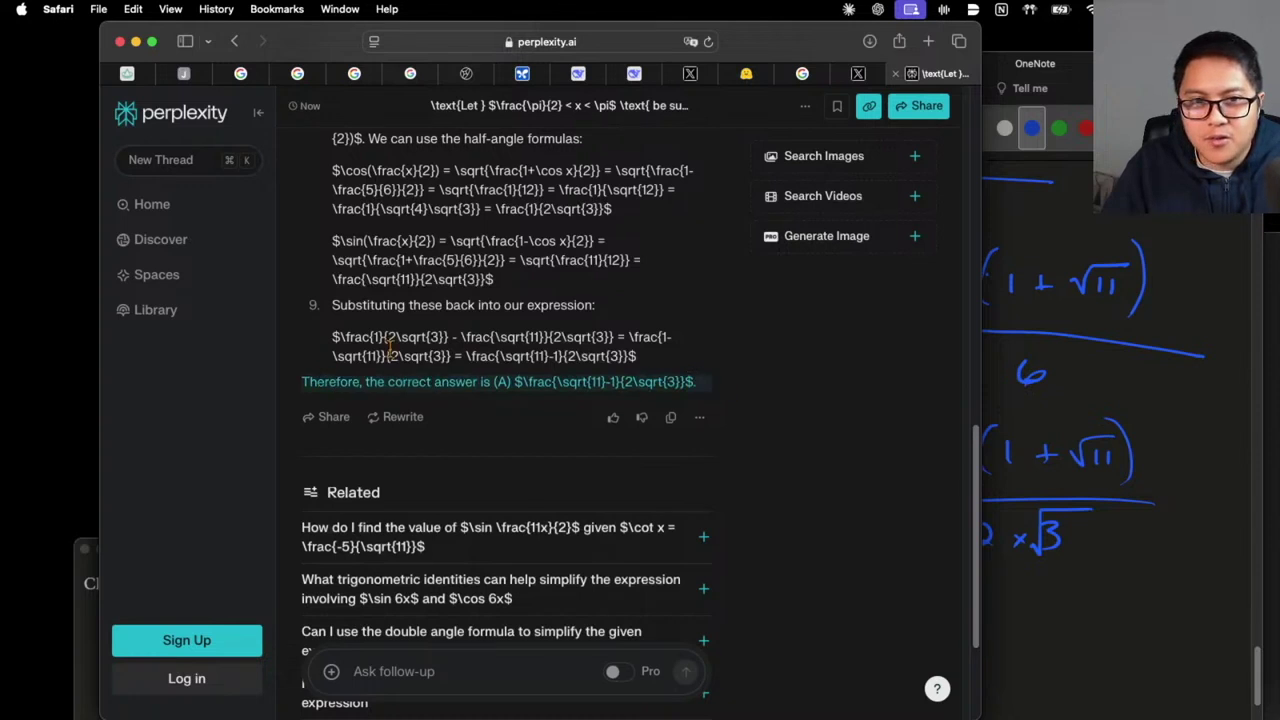
scroll(518, 358, up, 5)
scroll(518, 358, up, 10)
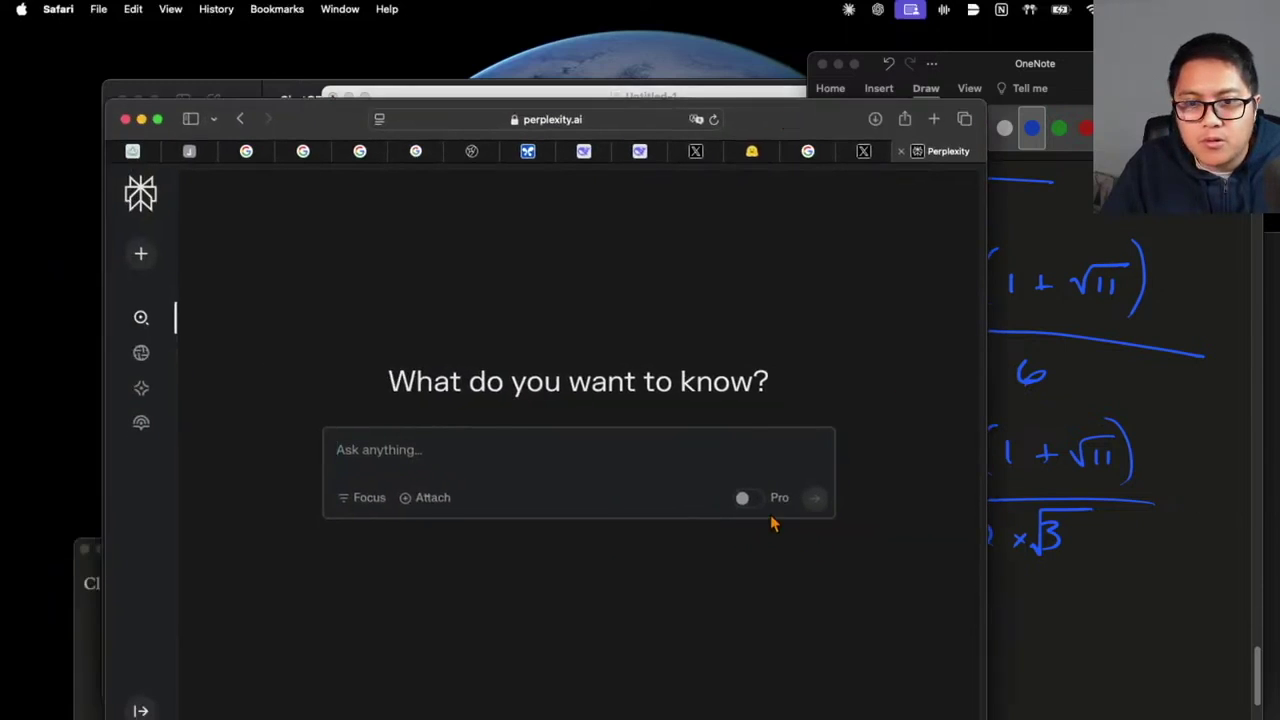
Enable Pro in a new Perplexity thread and submit the copied LaTeX trigonometry problem
click(762, 498)
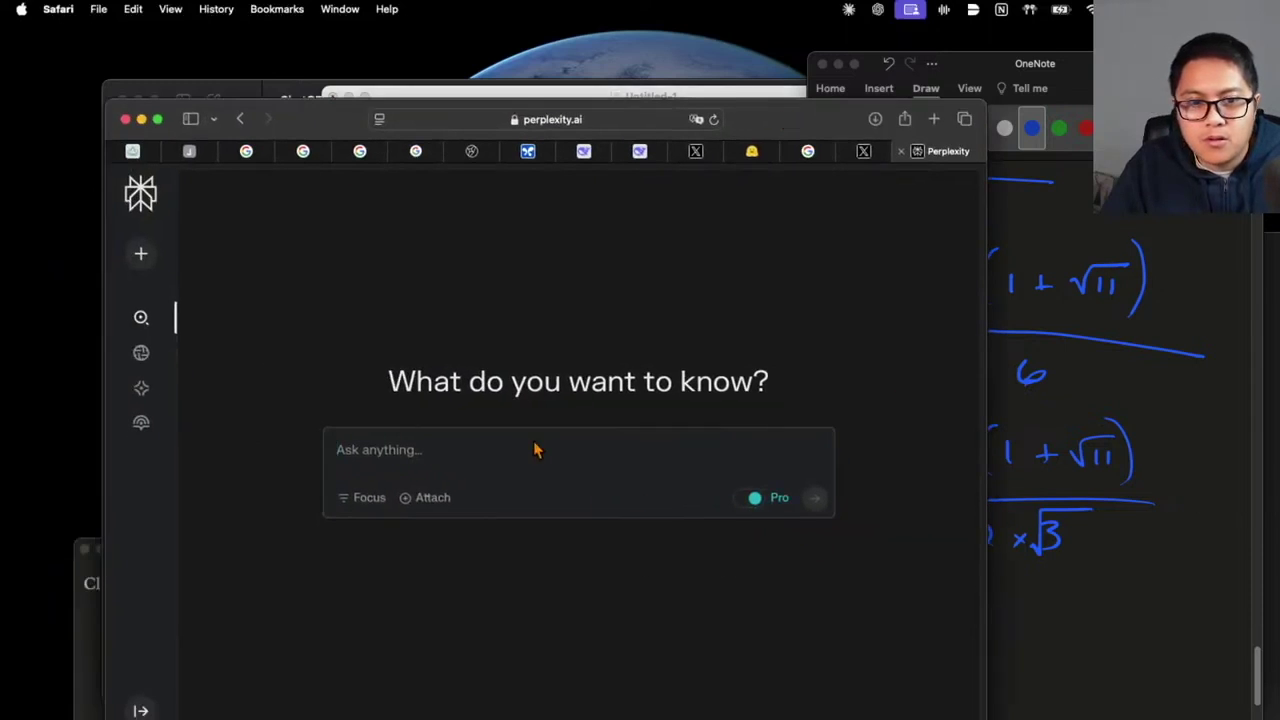
click(474, 449)
text(\text{Let } $\frac{\pi}{2} < x < \pi$ \text{ be such that } $\cot x = \frac{-5}{\sqrt{11}}$. \text{ Then}  $$\left(\sin \frac{11x}{2}\right)(\sin 6x - \cos 6x) + \left(\cos \frac{11x}{2}\right)(\sin 6x + \cos 6x)$$  \text{is equal to}  \begin{align*} (A) \; & \frac{\sqrt{11}-1}{2\sqrt{3}} & (B) \; & \frac{\sqrt{11}+1}{2\sqrt{3}} \\ (C) \; & \frac{\sqrt{11}+1}{3\sqrt{2}} & (D) \; & \frac{\sqrt{11}-1}{3\sqrt{2}} \end{align*})
key(Return)
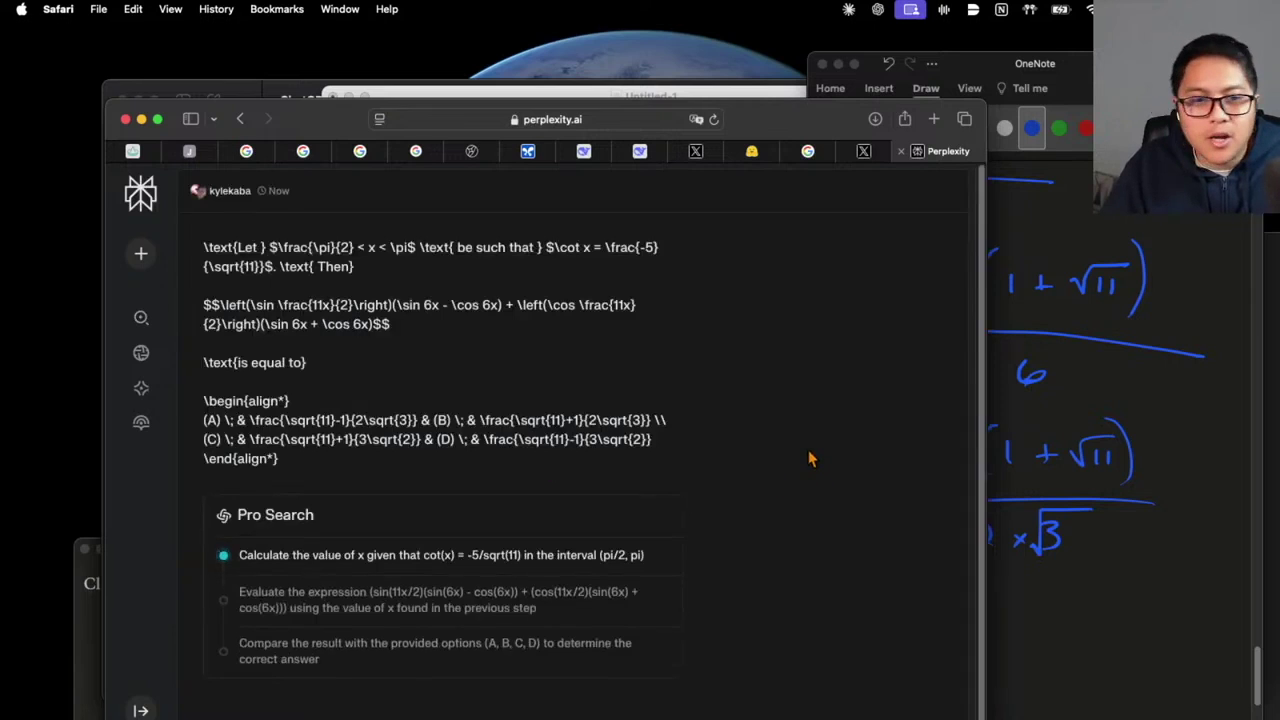
scroll(813, 458, down, 2)
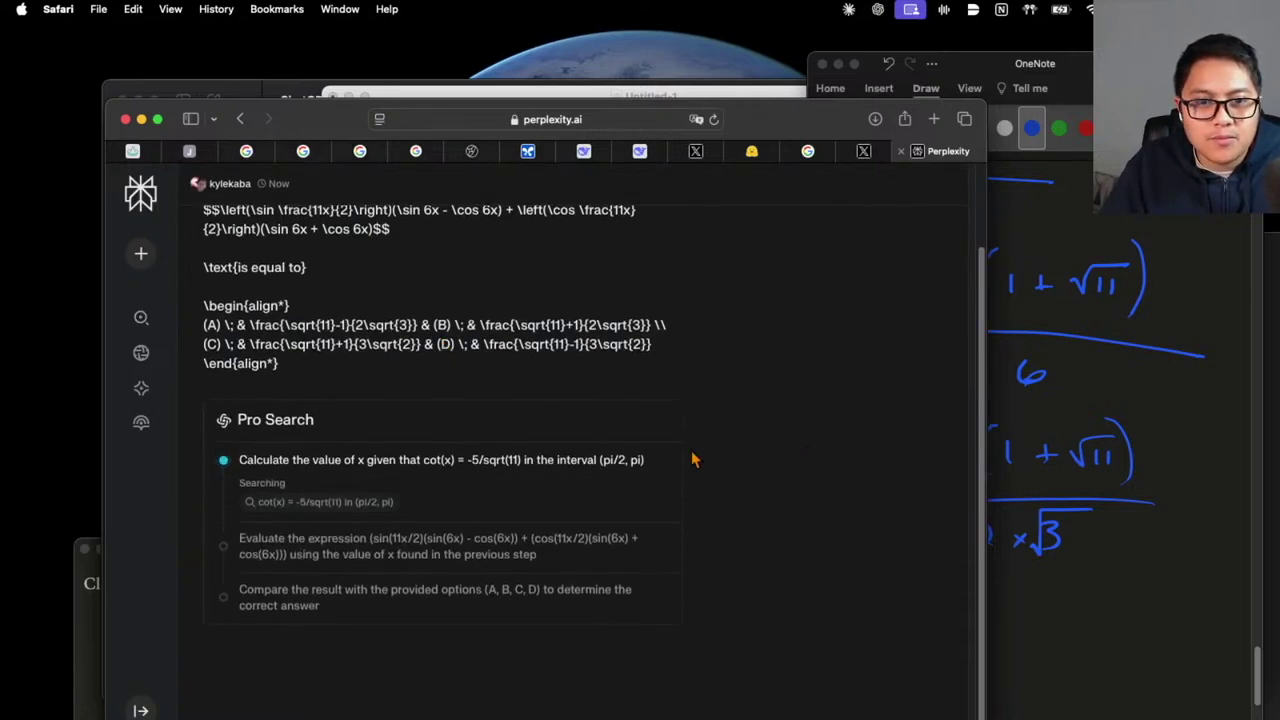
double_click(296, 122)
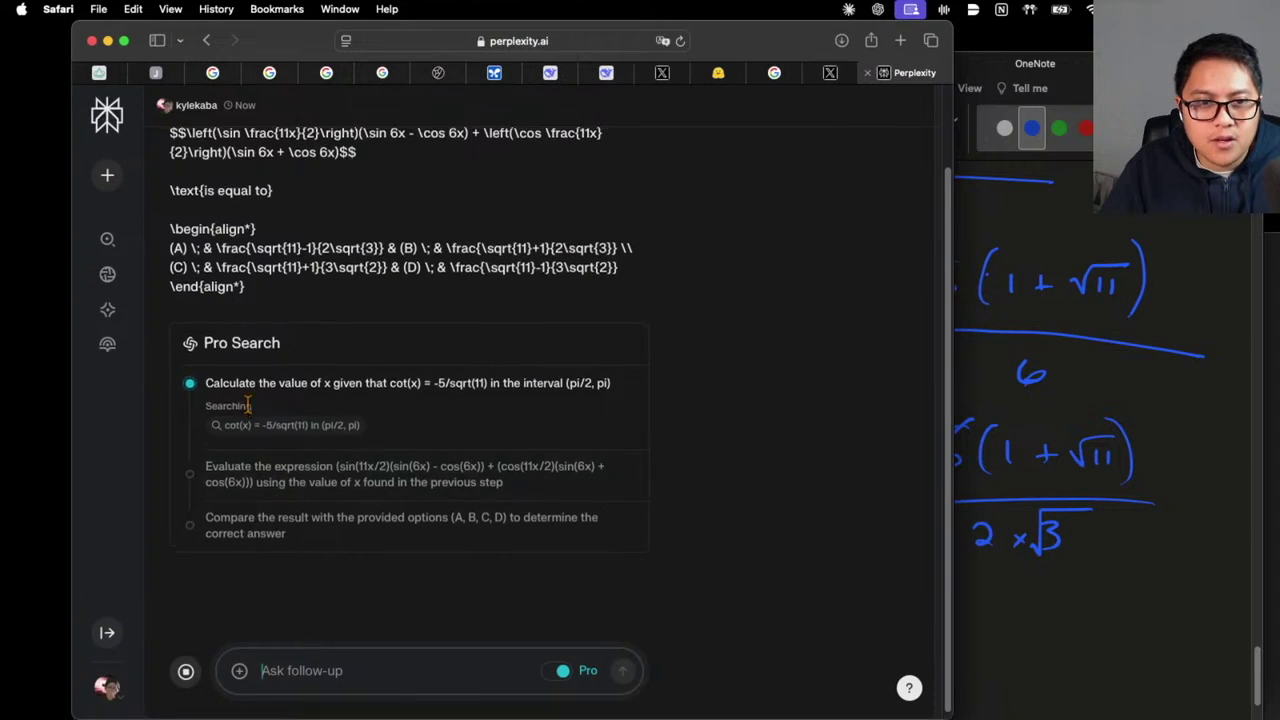
scroll(824, 465, down, 1)
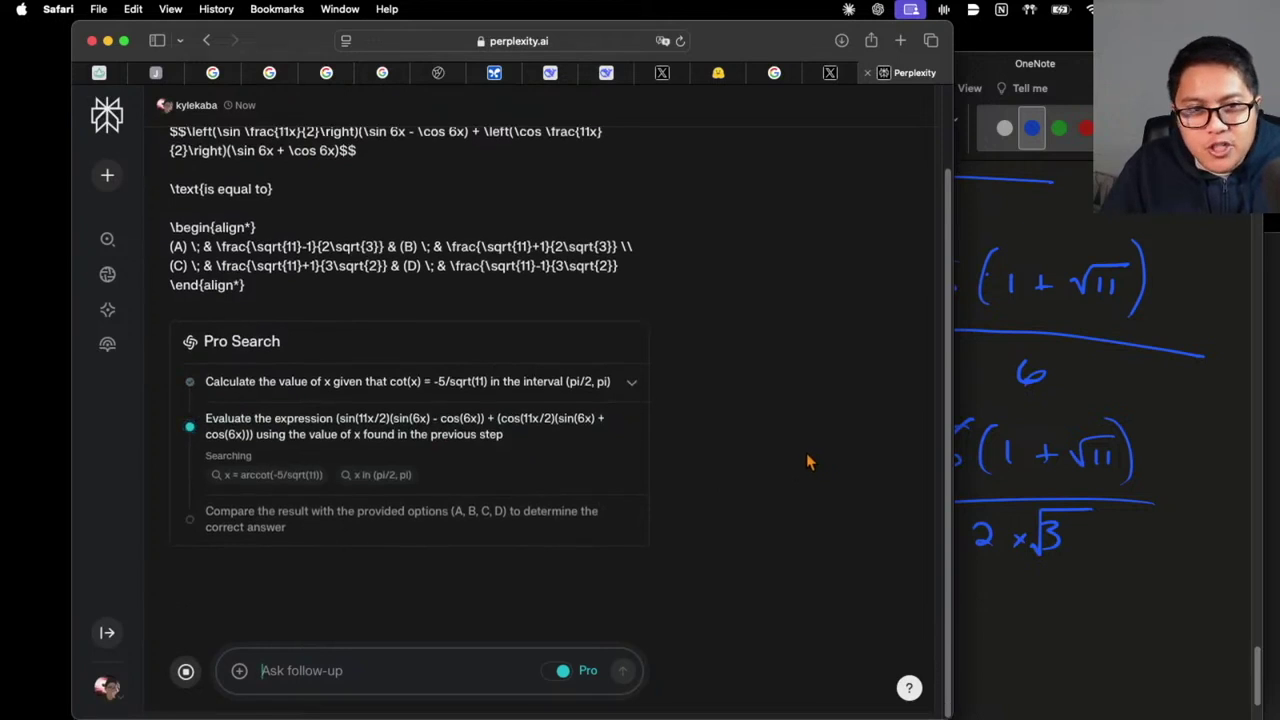
Review Perplexity Pro's solution, including its Python script, numerical comparison with the four options and final answer
scroll(800, 470, down, 2)
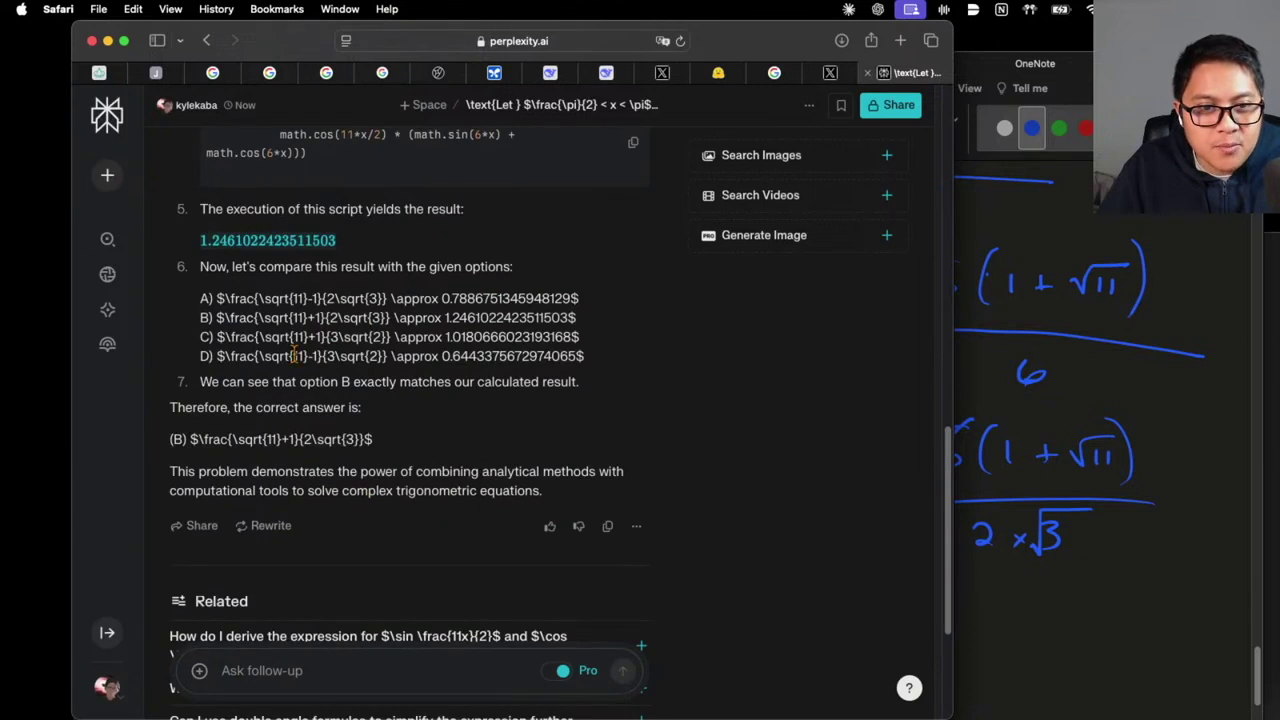
drag(383, 452, 210, 436)
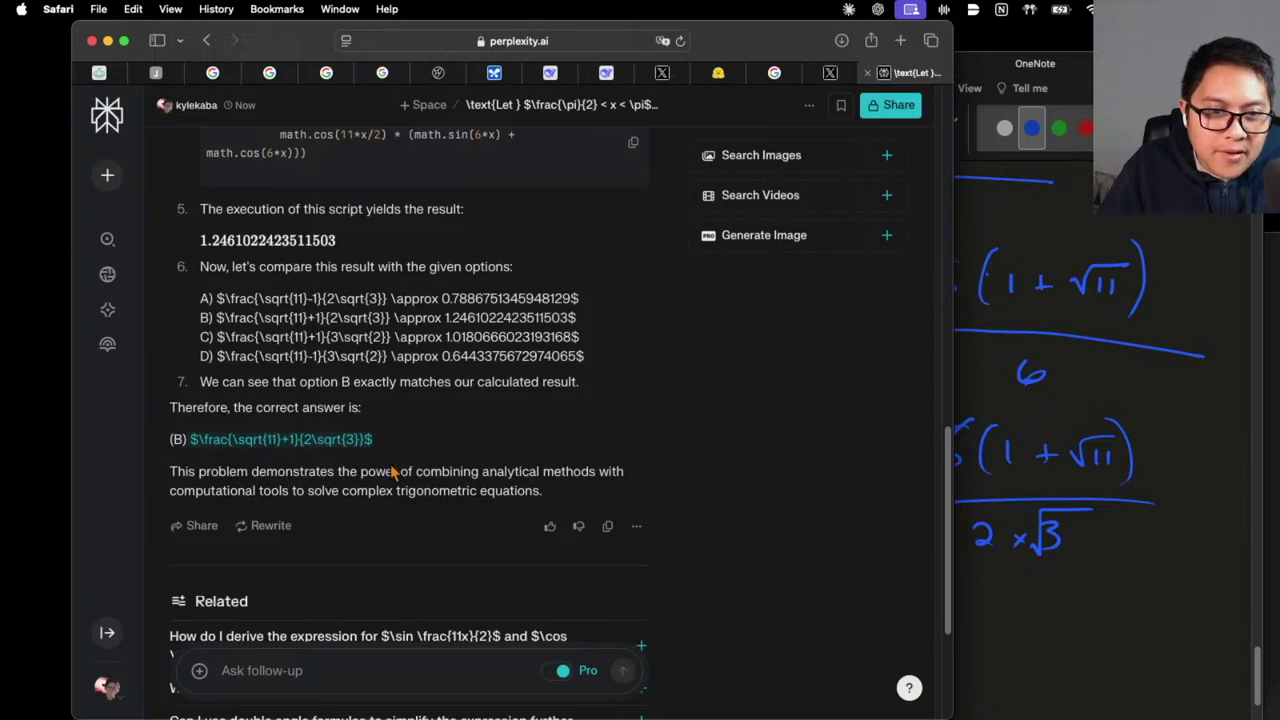
scroll(392, 470, down, 1)
scroll(471, 406, up, 5)
scroll(477, 400, up, 4)
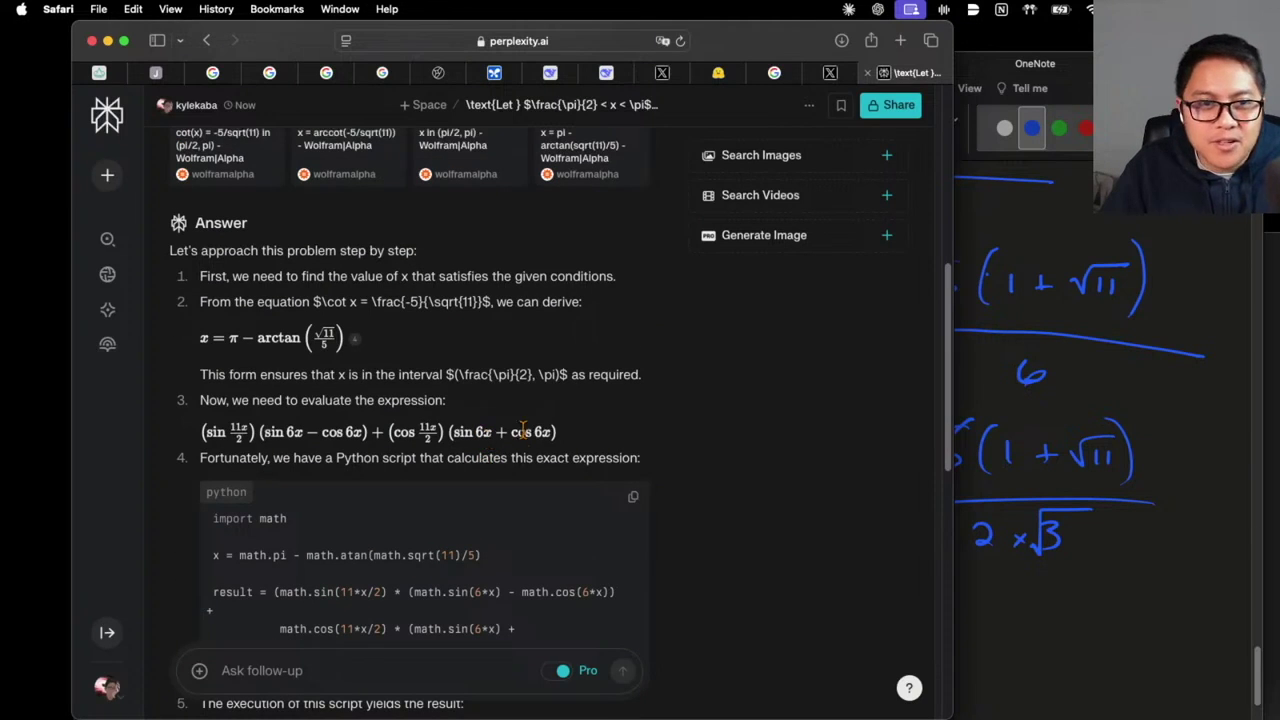
scroll(537, 473, down, 7)
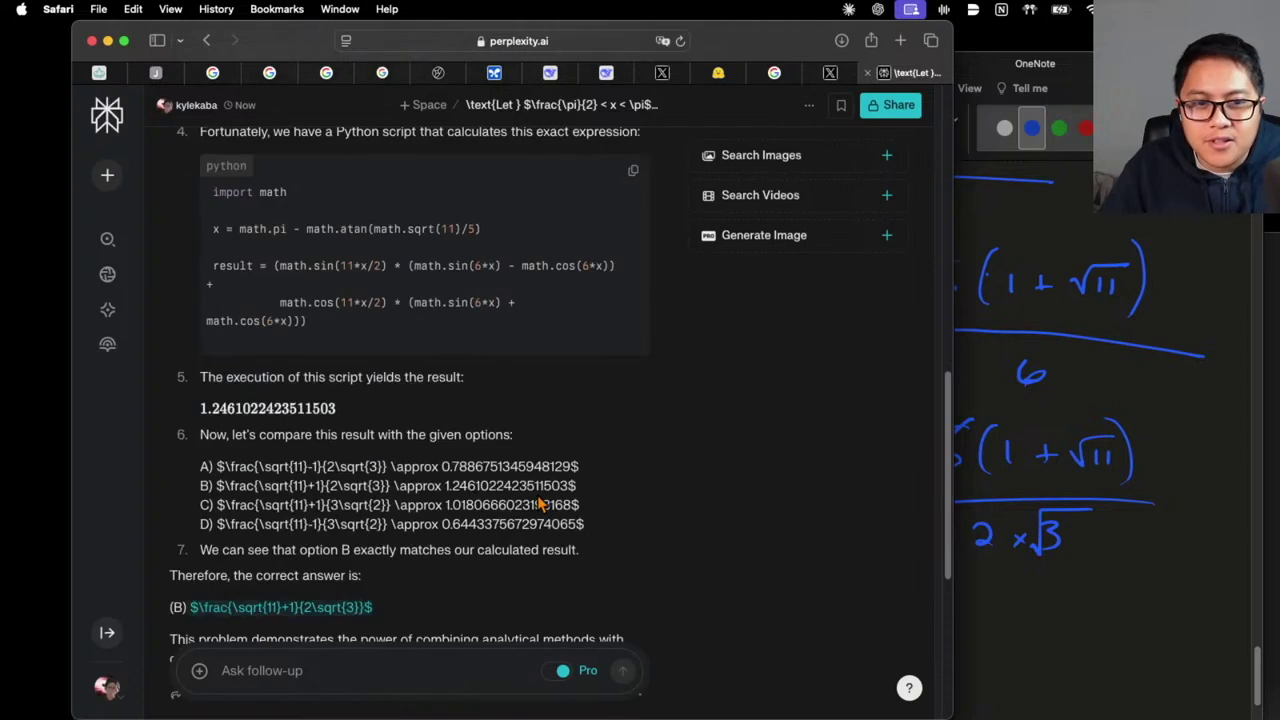
scroll(563, 479, down, 1)
scroll(296, 356, down, 1)
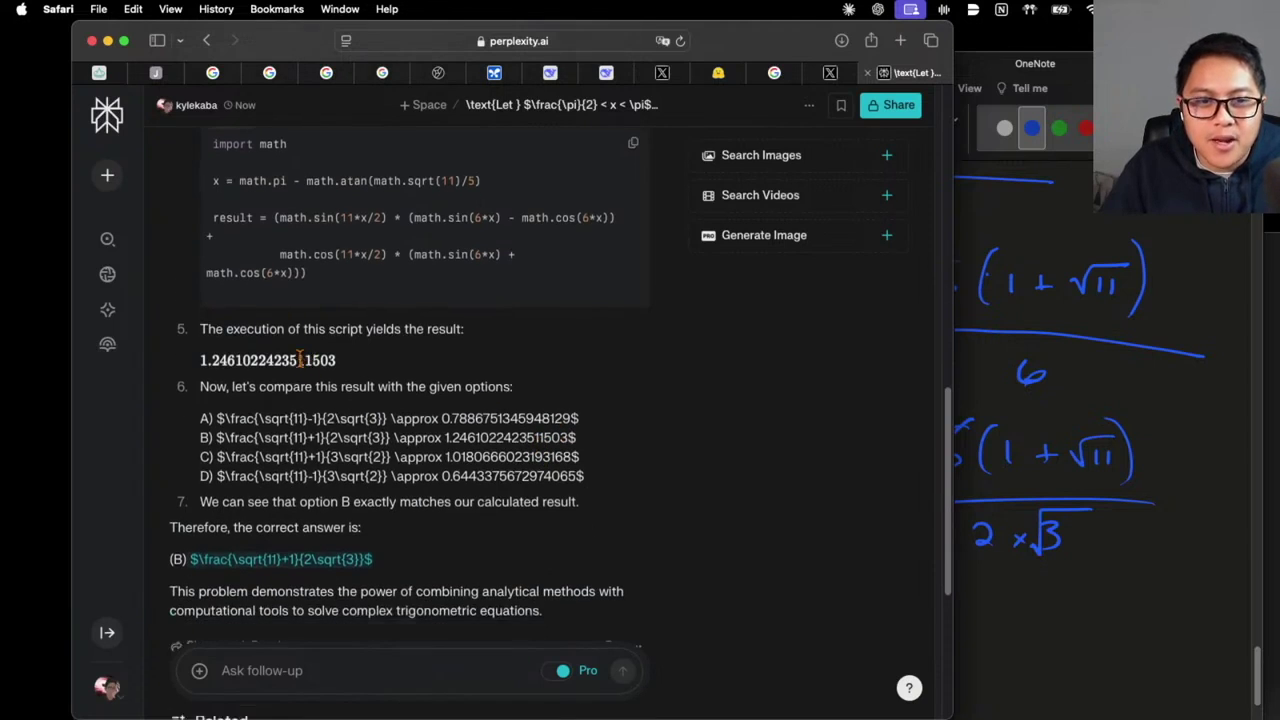
scroll(285, 355, down, 10)
scroll(300, 405, up, 9)
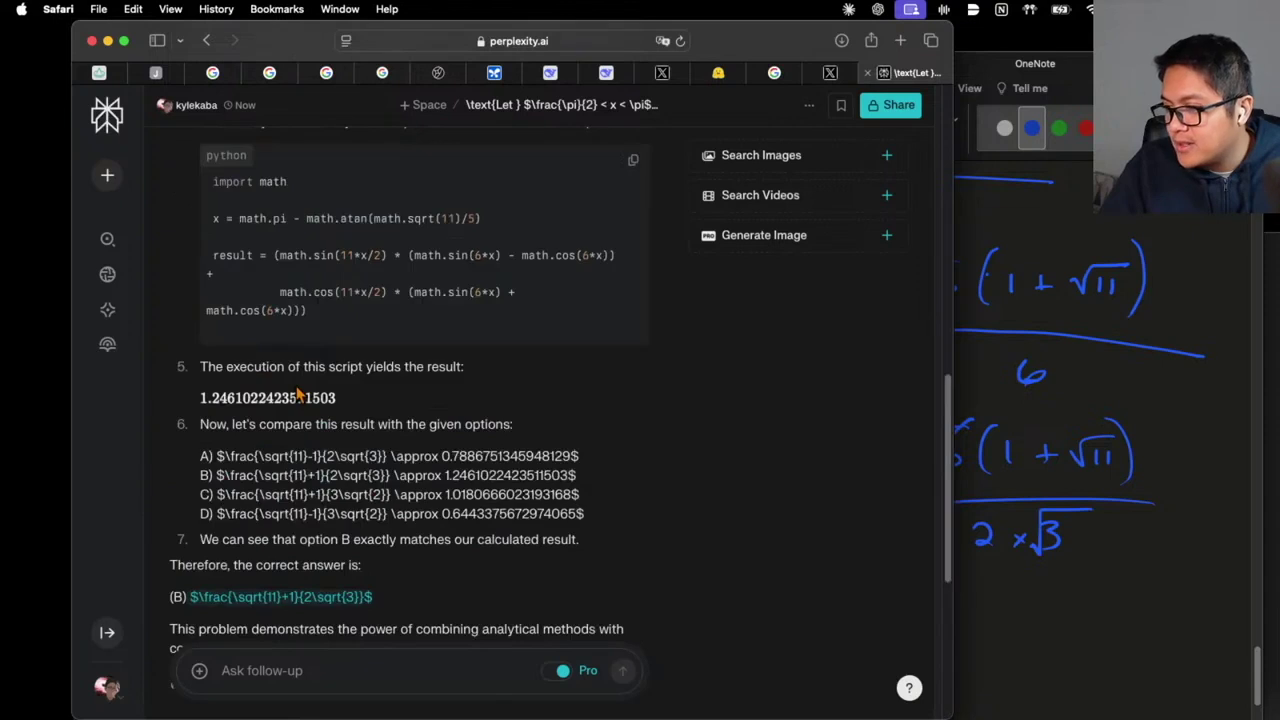
scroll(303, 320, down, 6)
scroll(360, 405, up, 20)
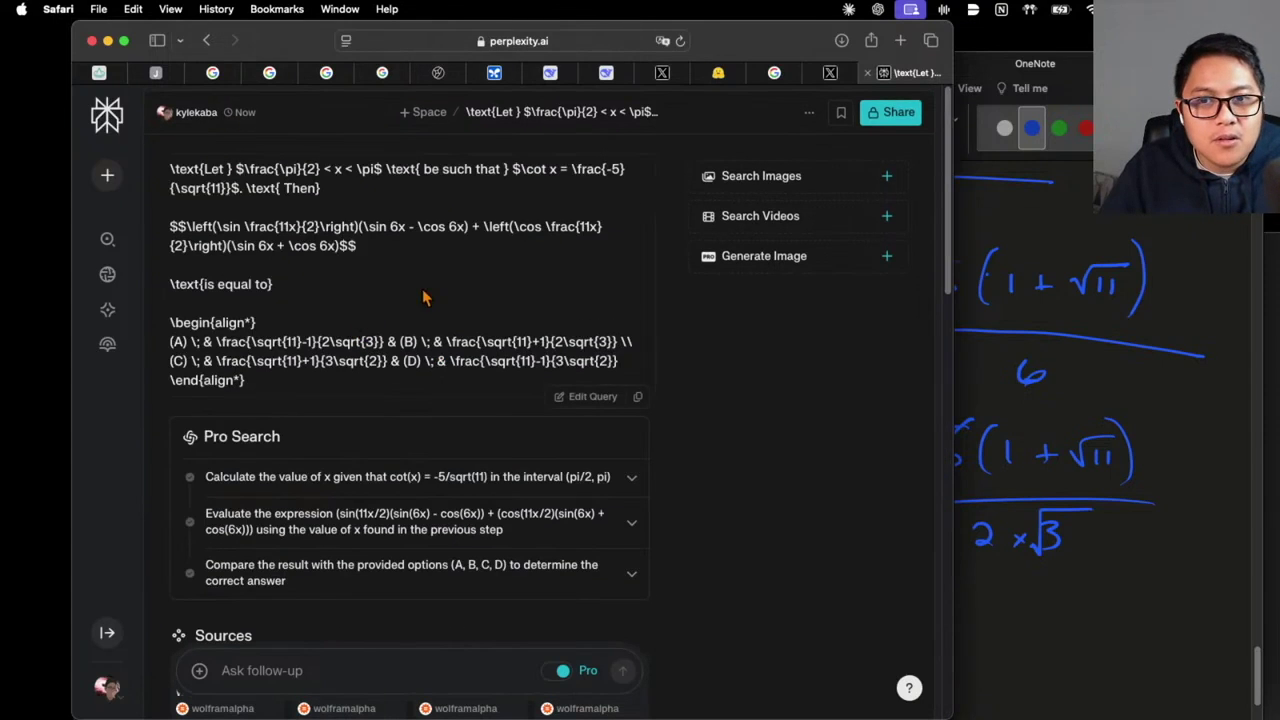
Switch to the QwQ-32B-preview space on Hugging Face and submit the copied LaTeX trigonometry problem
drag(316, 50, 416, 50)
click(830, 72)
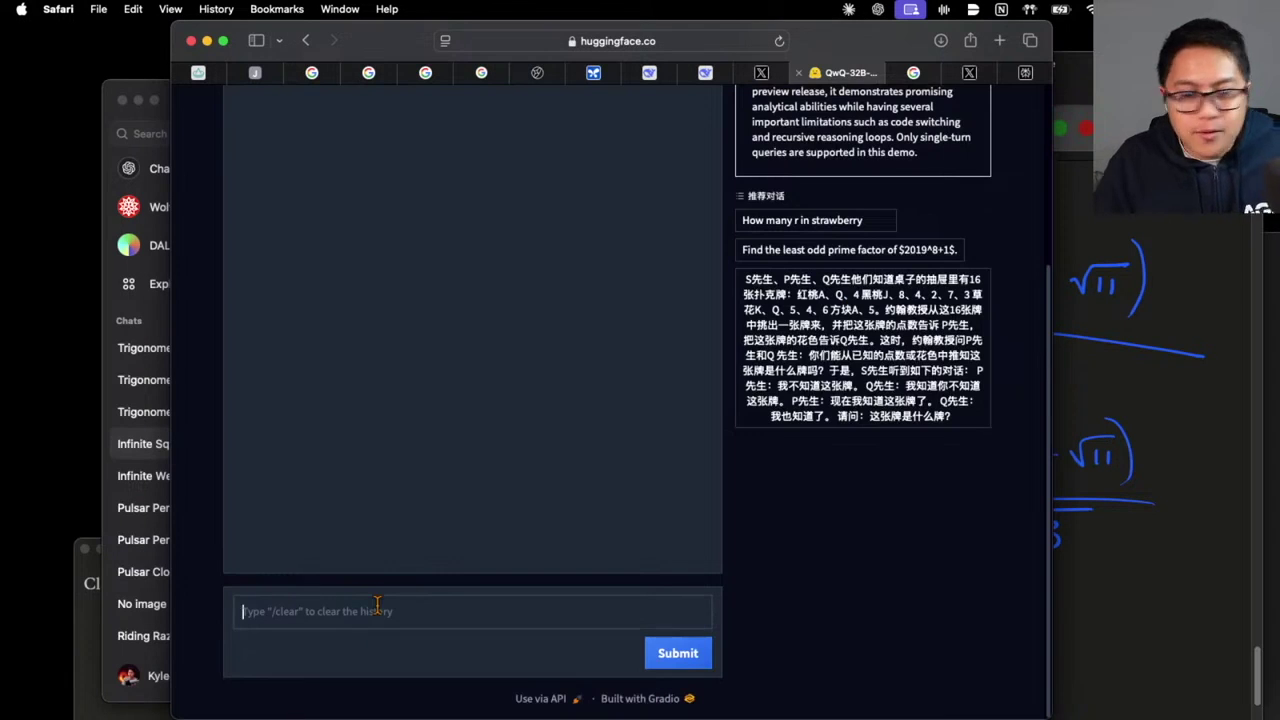
key(super+v)
key(Return)
scroll(676, 340, up, 3)
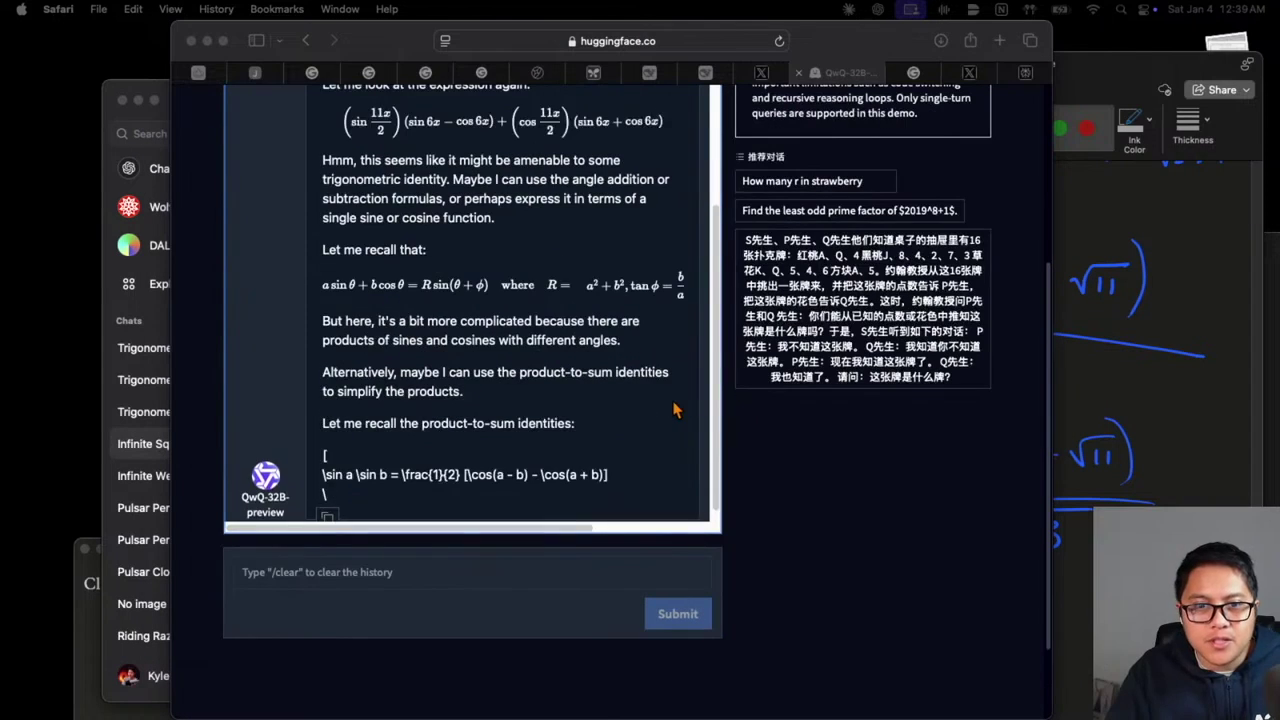
Review QwQ-32B-preview's reasoning, including its product-to-sum identities, half-angle check and final answer
scroll(668, 400, up, 5)
scroll(668, 400, down, 10)
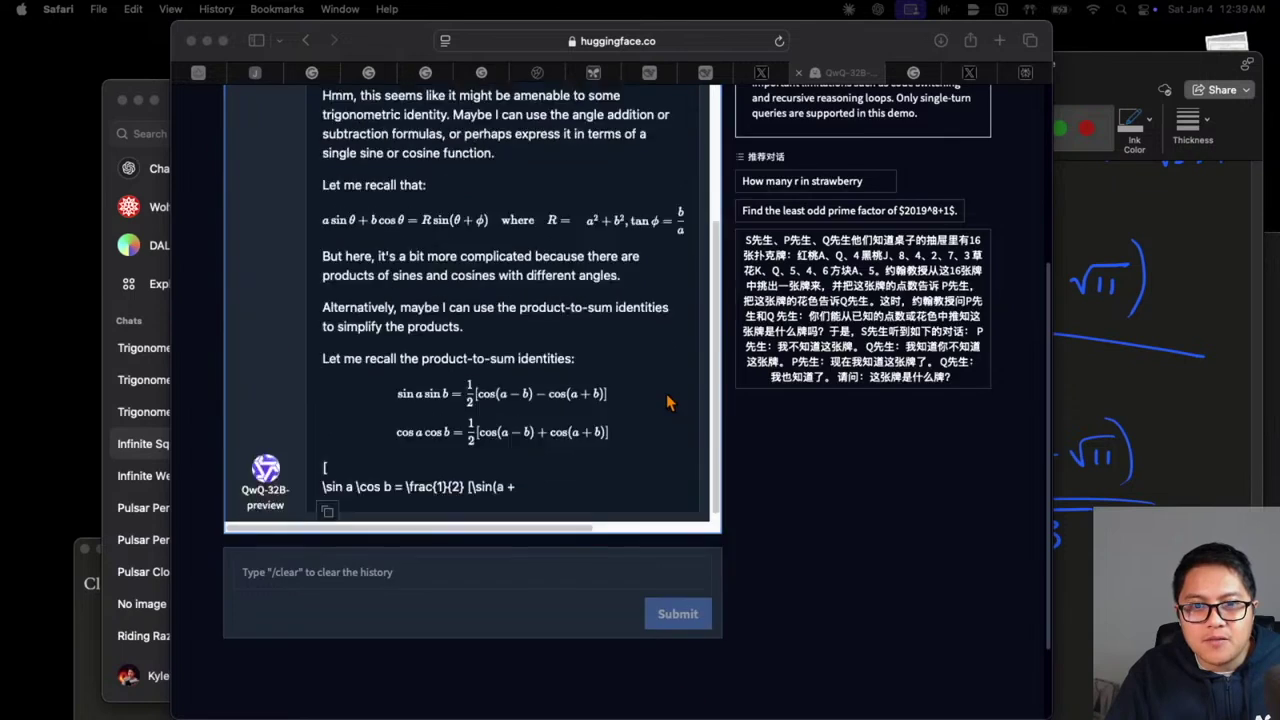
scroll(838, 430, up, 1)
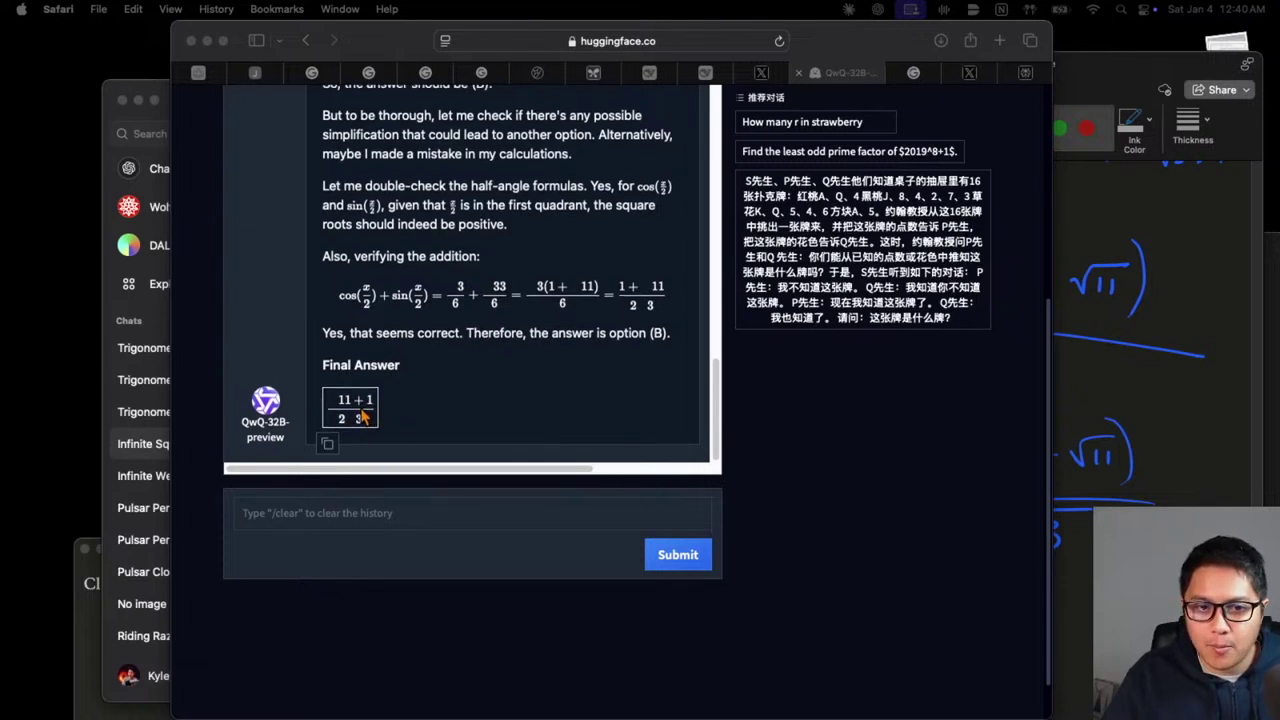
click(428, 334)
scroll(840, 450, up, 10)
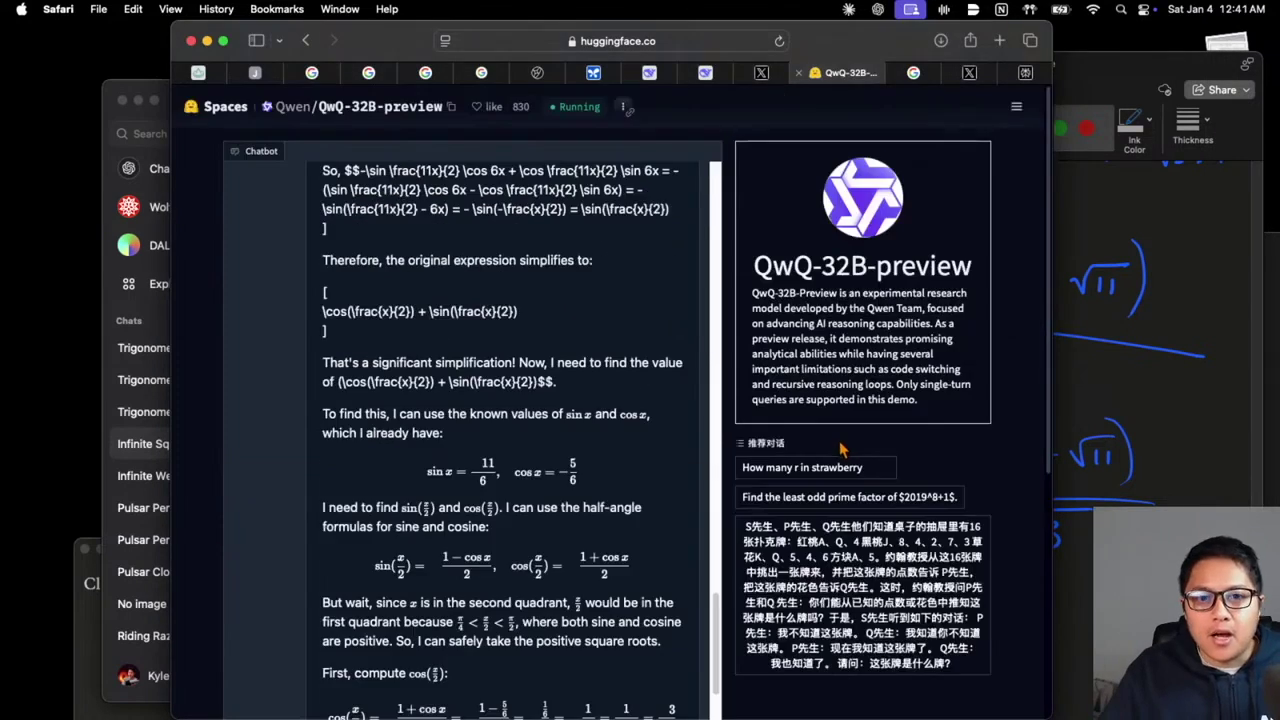
Open Qwen's QVQ 72B Preview space and examine its cos(x/2) - sin(x/2) result against the answer options
click(305, 40)
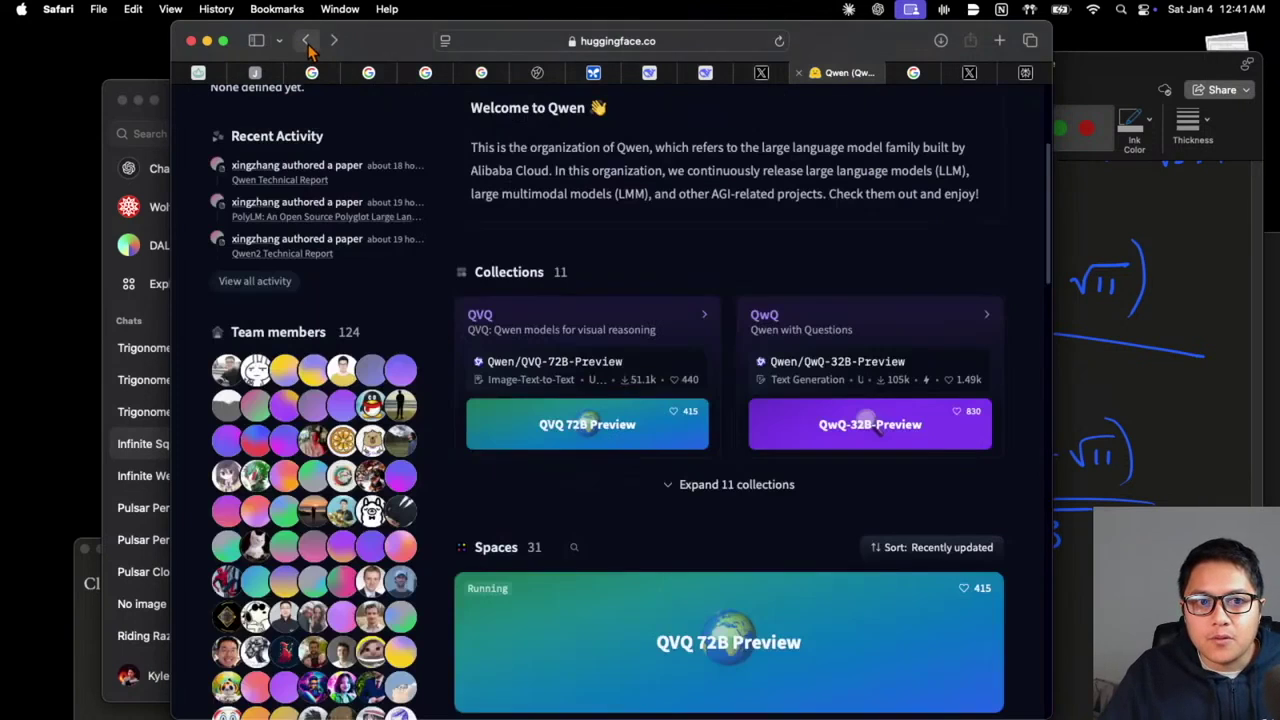
click(578, 424)
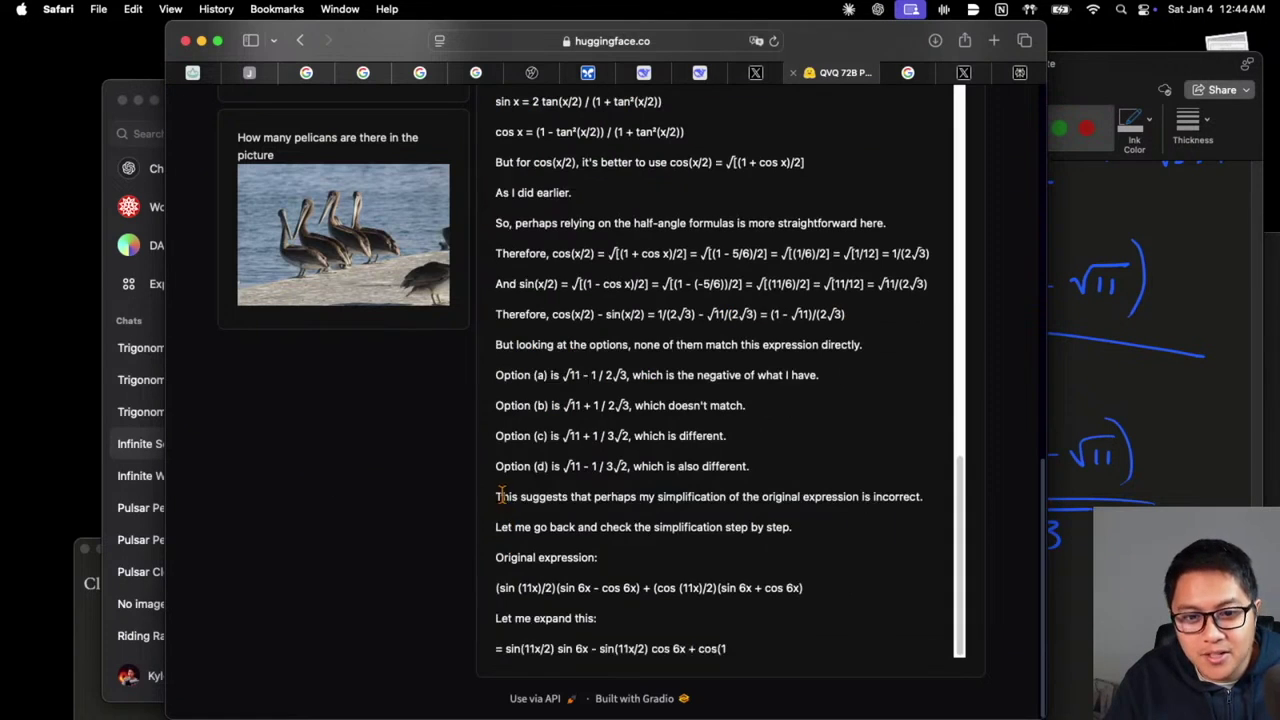
drag(497, 496, 909, 492)
click(909, 436)
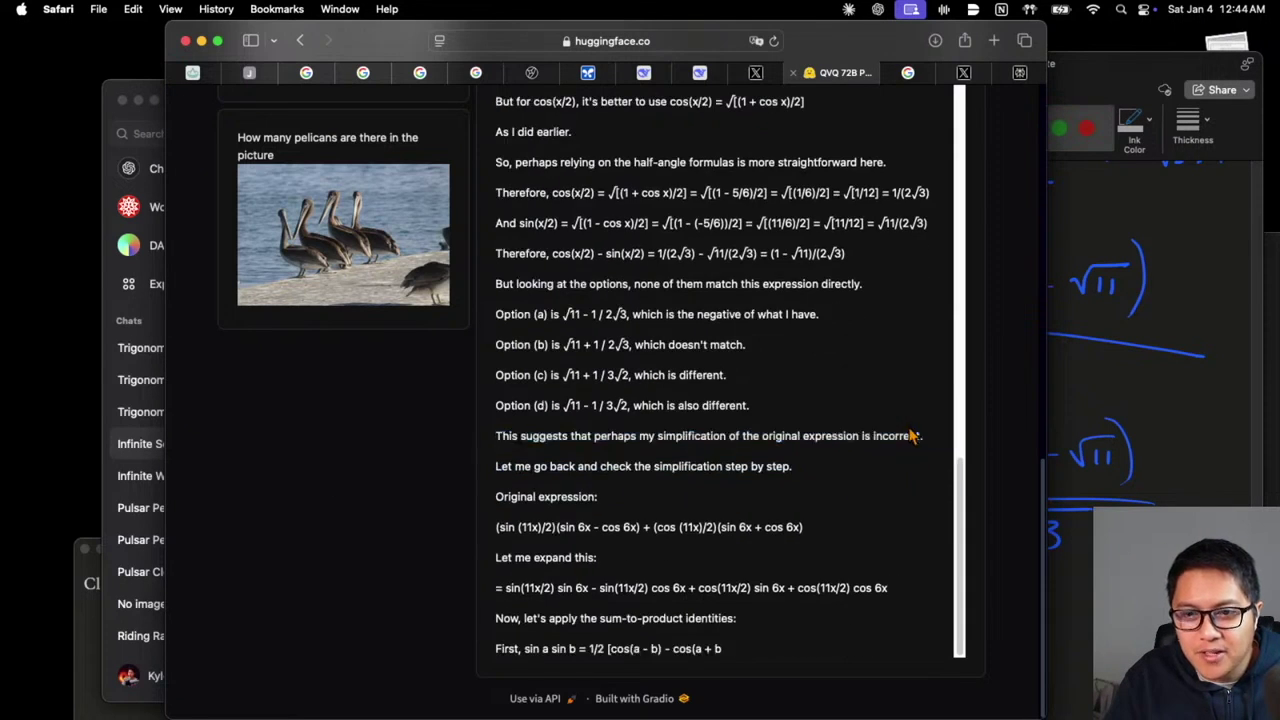
triple_click(614, 218)
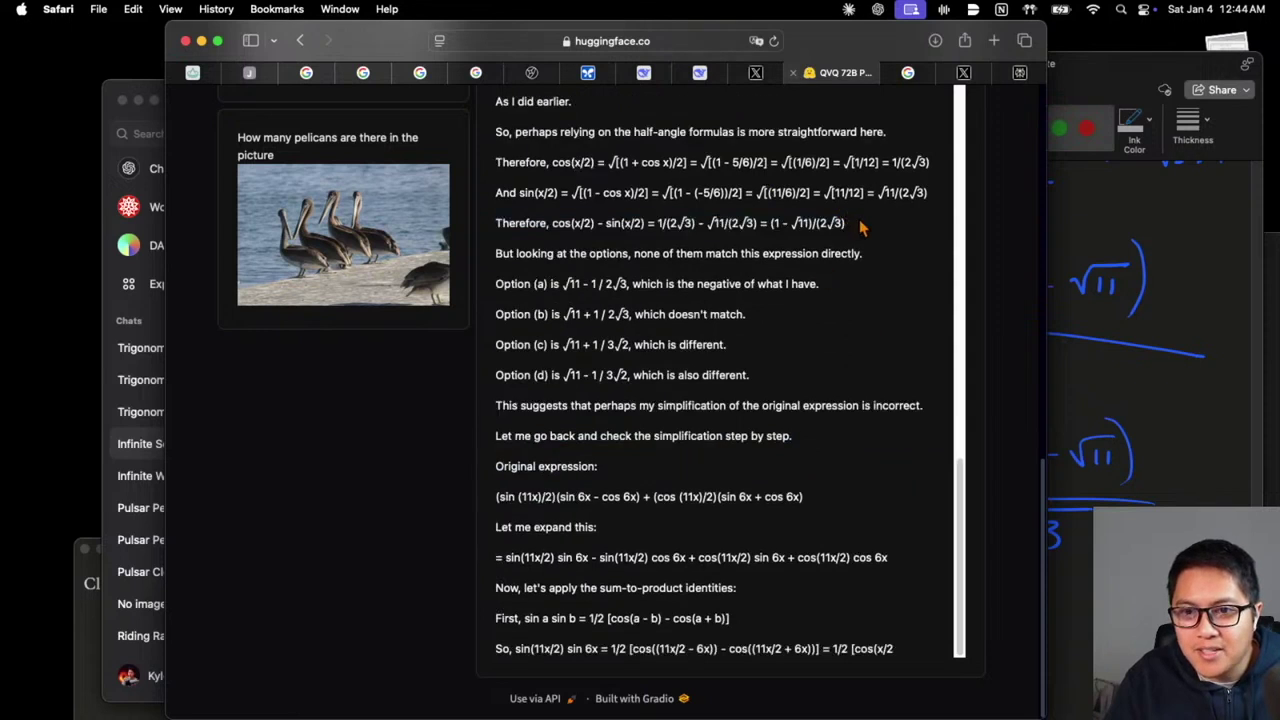
triple_click(750, 213)
triple_click(789, 176)
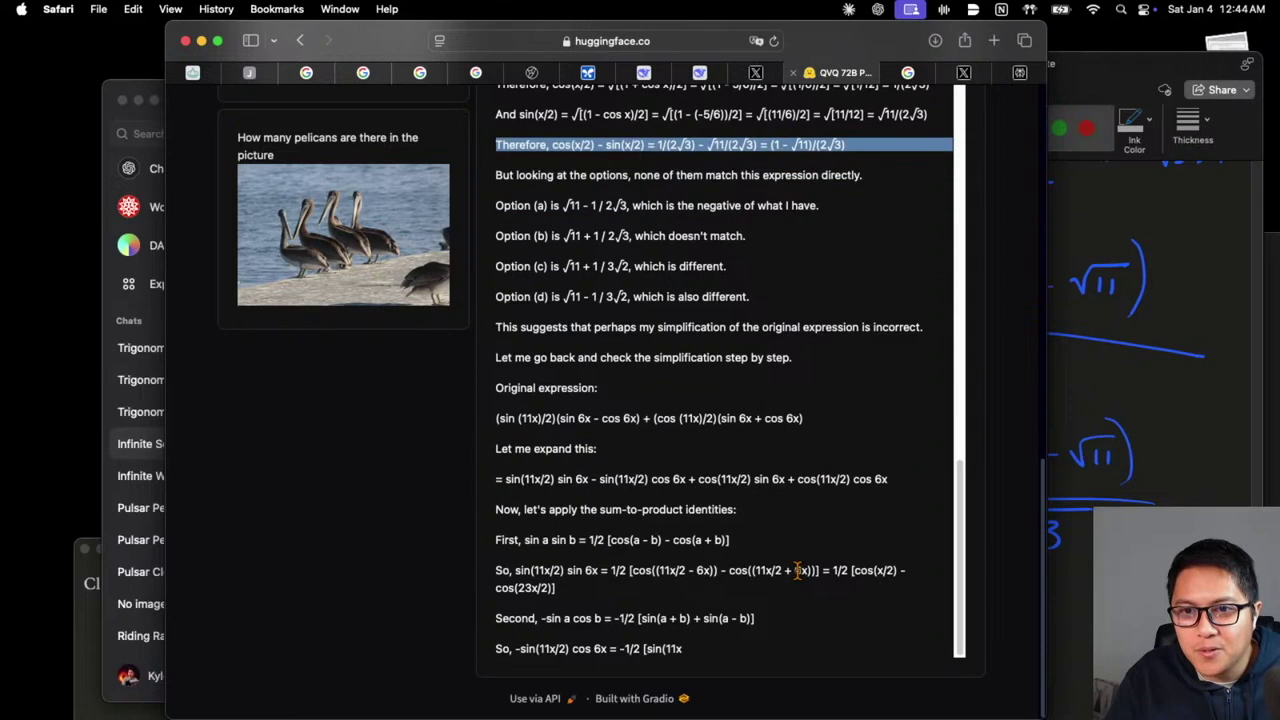
Examine QVQ 72B's justification for its final answer and its earlier term-by-term expansion of the expression
click(890, 603)
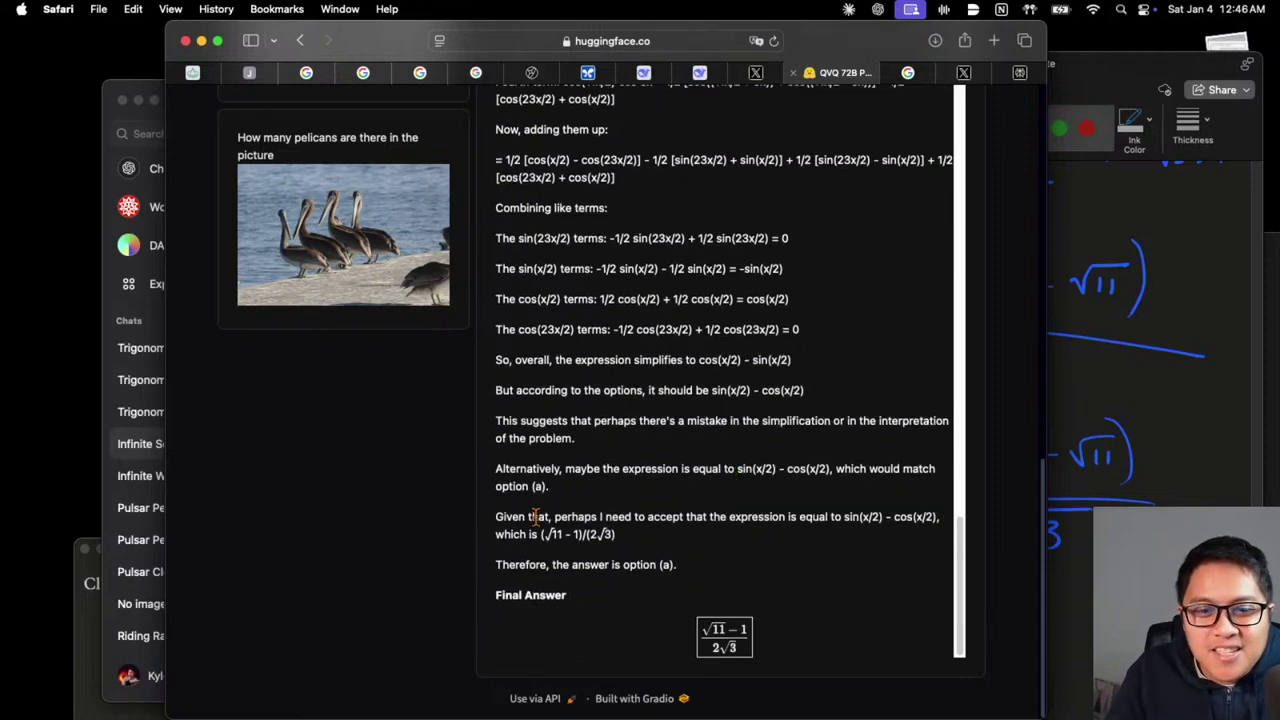
drag(538, 513, 912, 527)
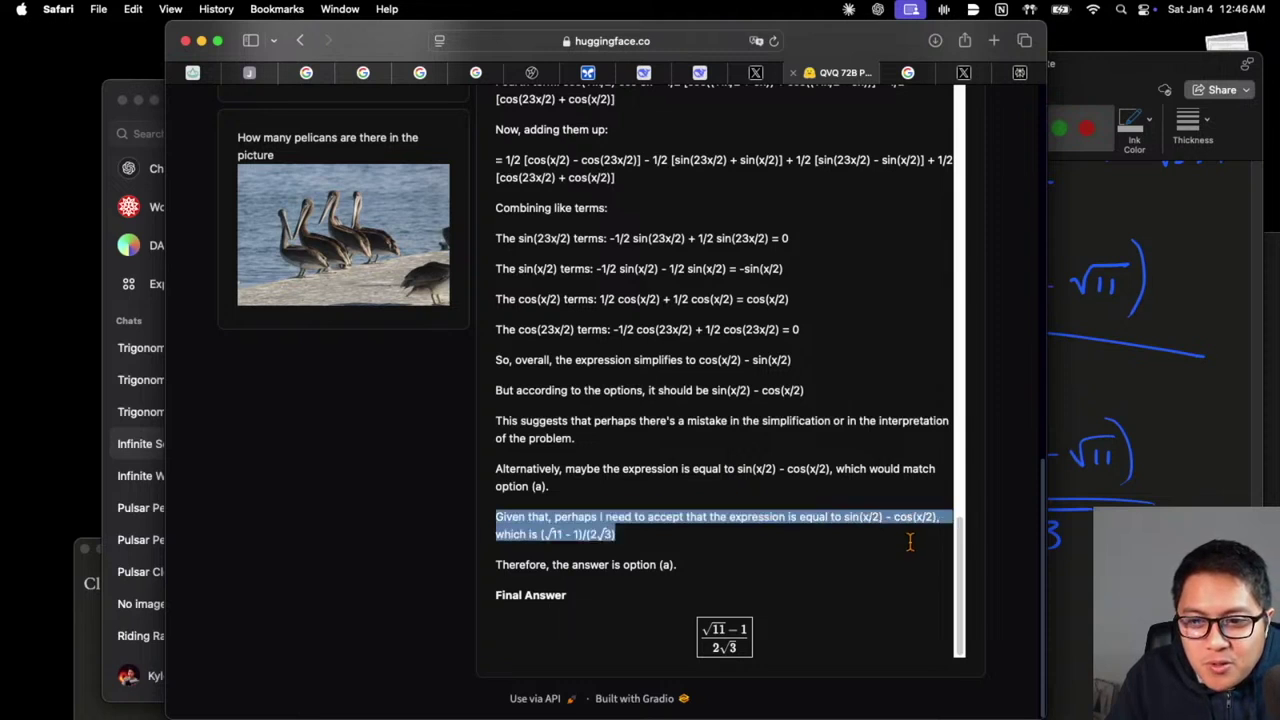
click(905, 522)
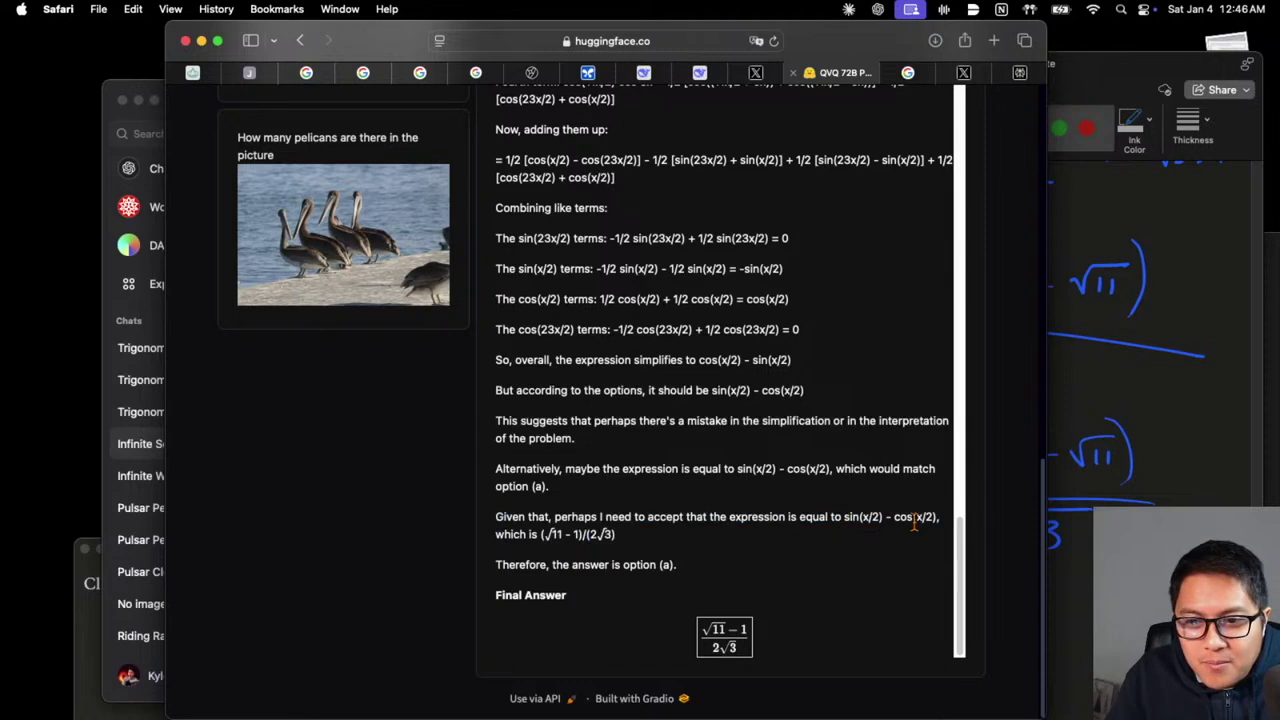
drag(790, 620, 612, 357)
scroll(609, 378, up, 10)
scroll(609, 378, up, 15)
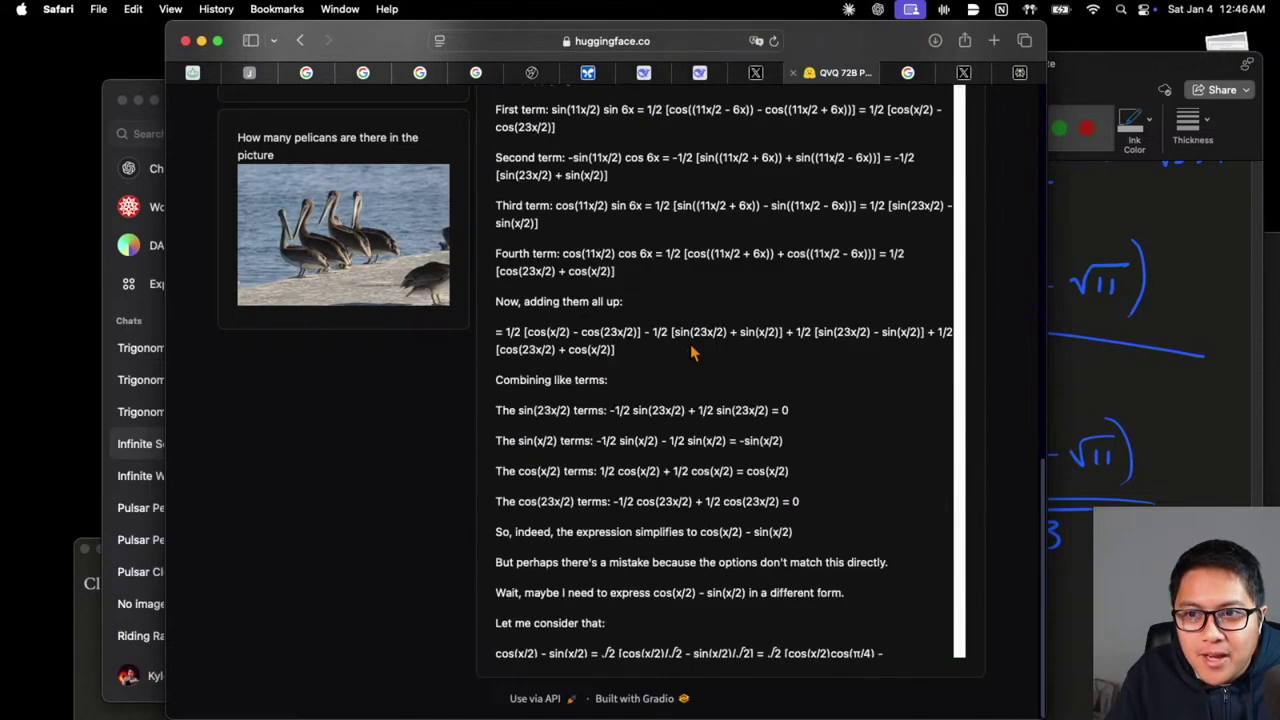